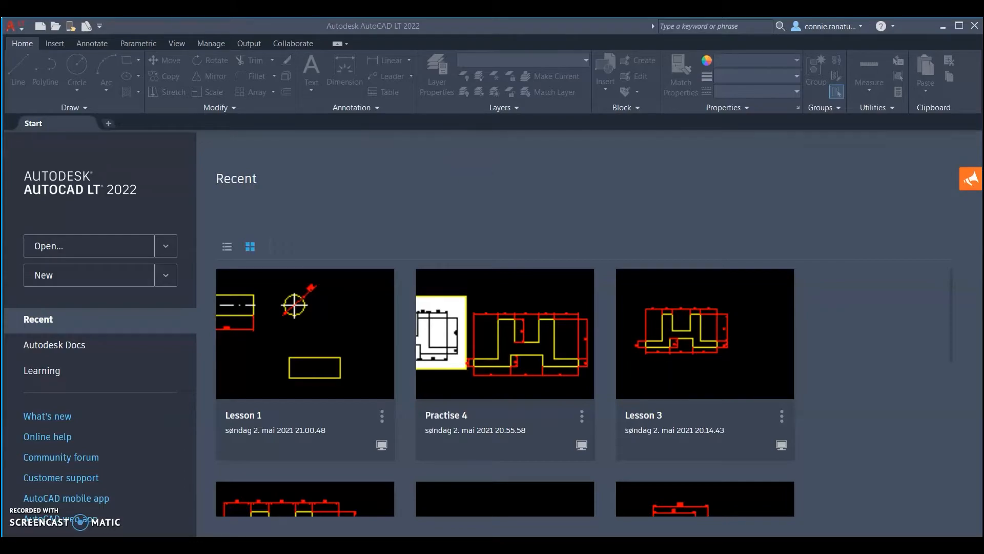
Switch to the Practice 3.jpg picture in Photos and close the old snip in Snipping Tool without saving it
{"action": "left_click", "coordinate": [744, 481]}
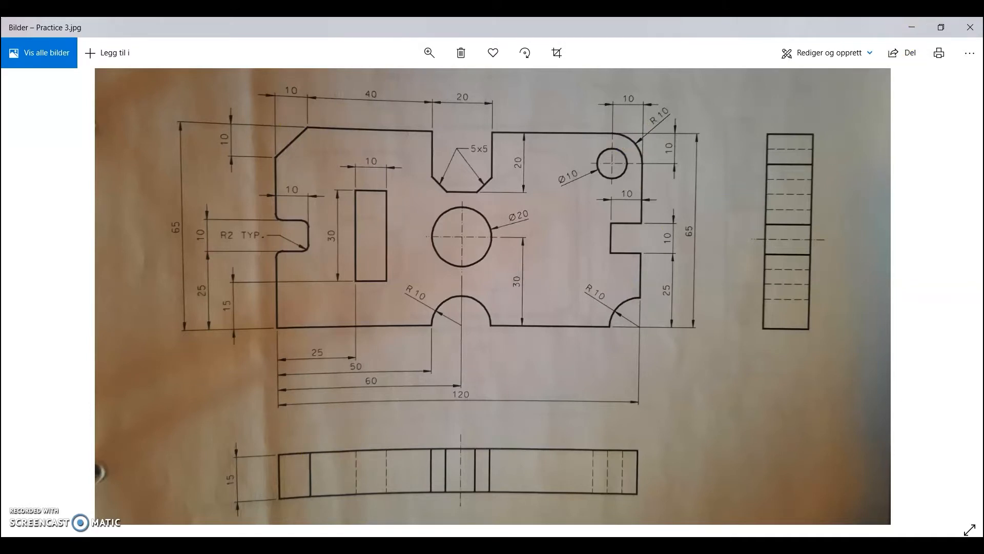
{"action": "left_click", "coordinate": [508, 543]}
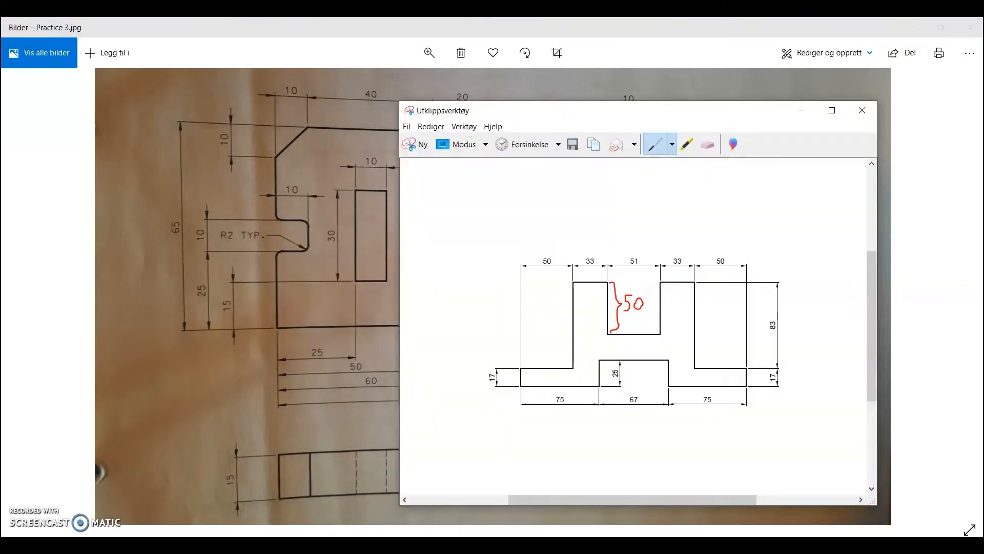
{"action": "left_click", "coordinate": [861, 111]}
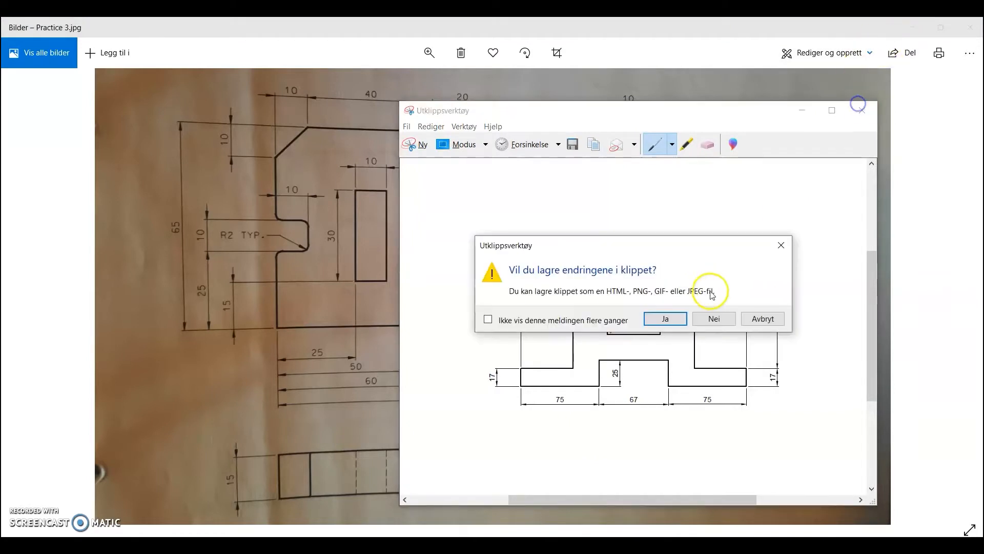
{"action": "left_click", "coordinate": [713, 318]}
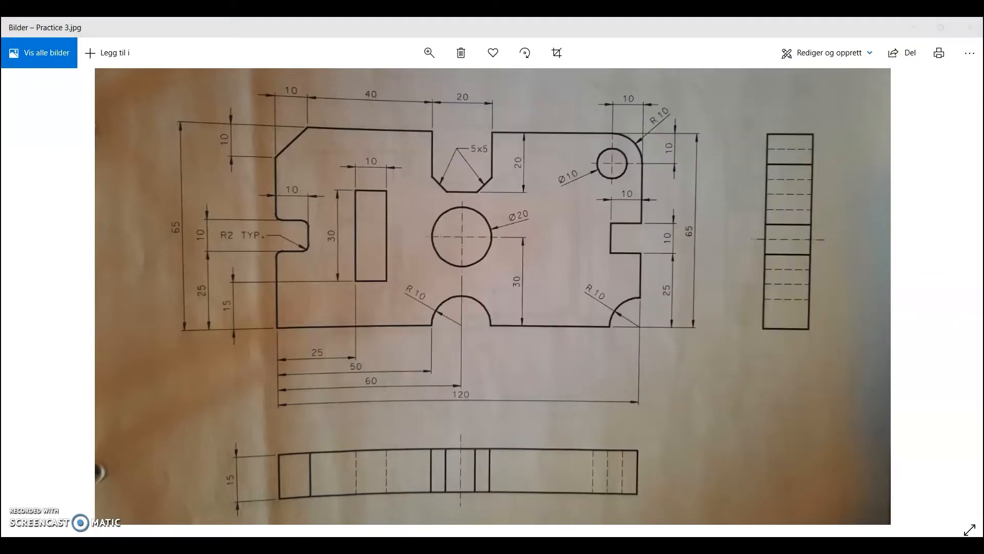
Capture the whole Practice 3 drawing as a new snip and return to AutoCAD LT
{"action": "left_click", "coordinate": [729, 186]}
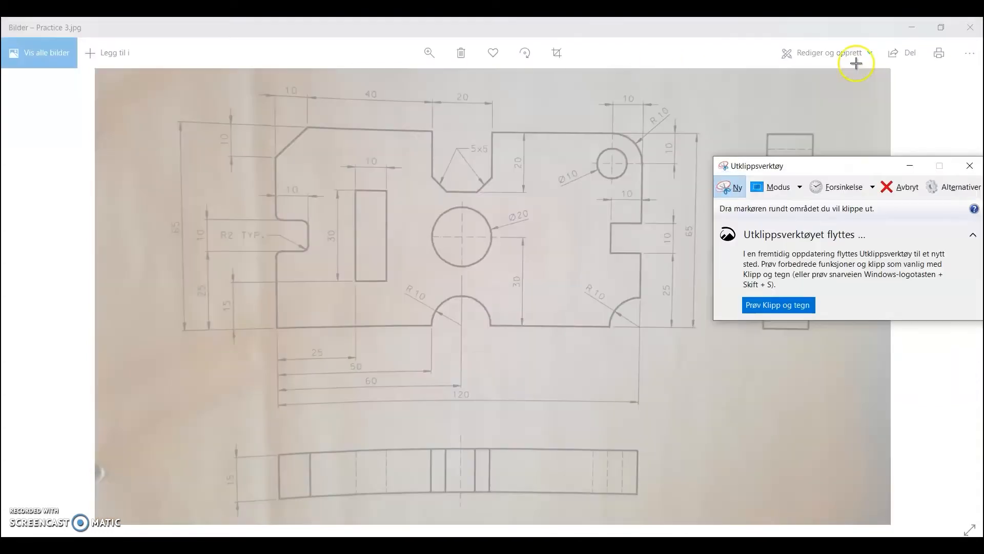
{"action": "left_click_drag", "start_coordinate": [868, 70], "coordinate": [138, 528]}
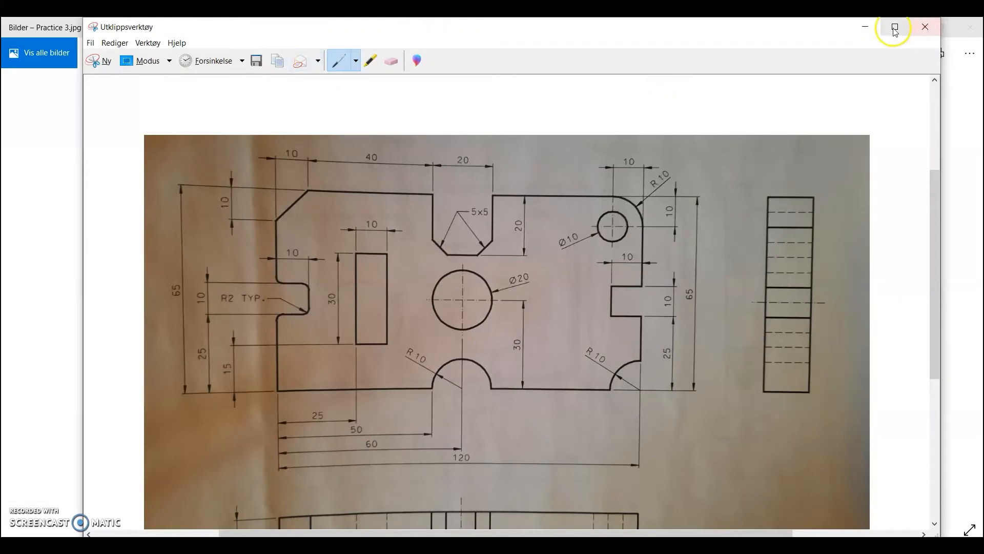
{"action": "left_click", "coordinate": [863, 28]}
{"action": "left_click", "coordinate": [911, 29]}
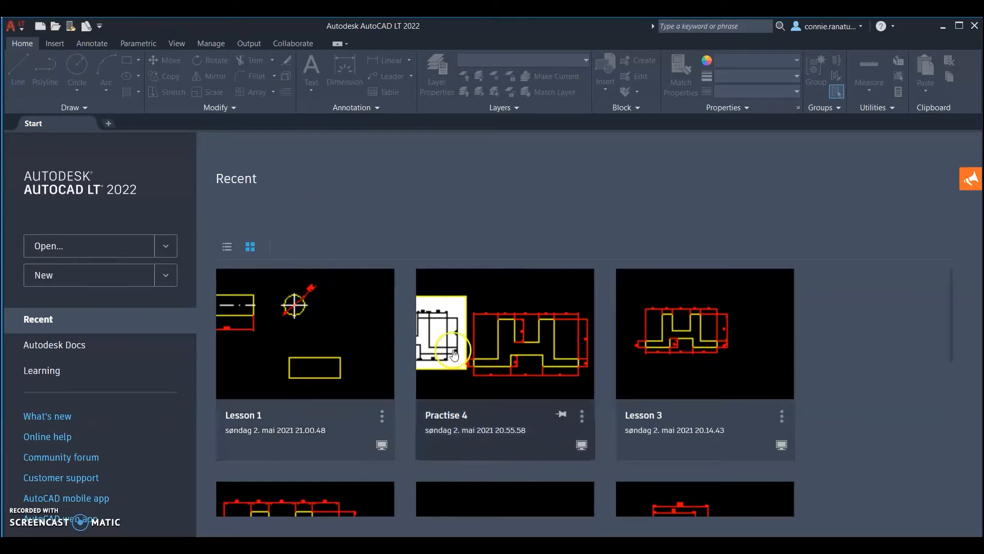
Create a new drawing from the Drawing Template 3 template
{"action": "left_click", "coordinate": [39, 27]}
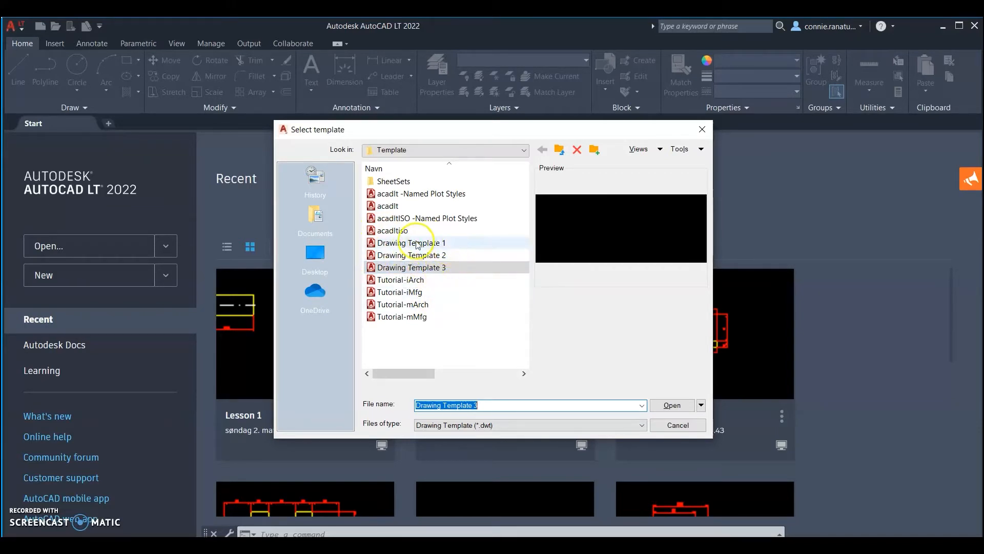
{"action": "left_click", "coordinate": [425, 269]}
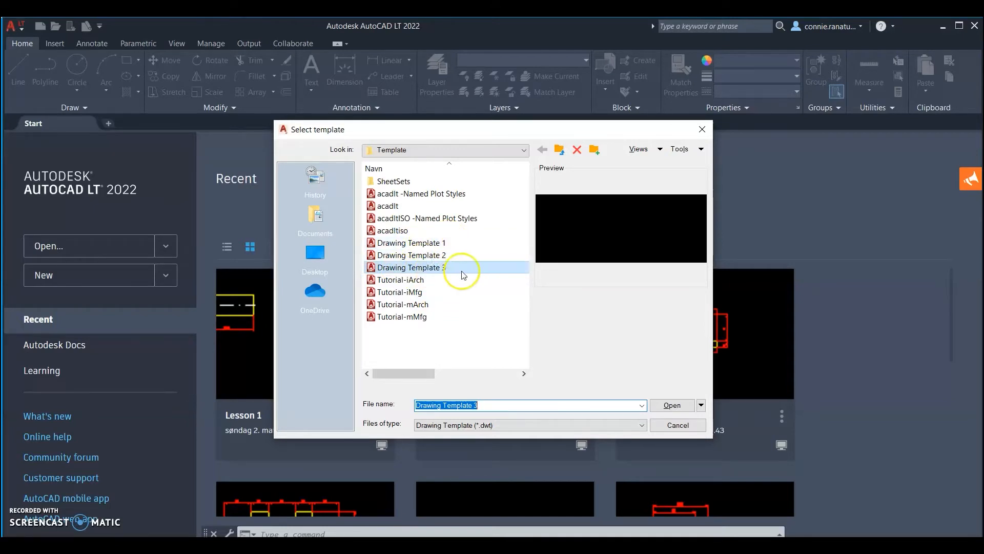
{"action": "double_click", "coordinate": [426, 268]}
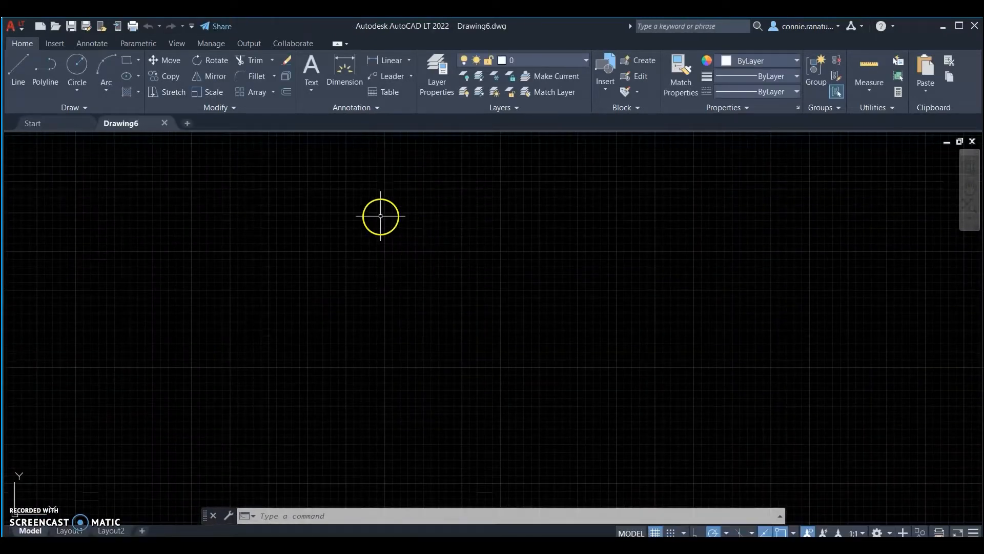
Paste the captured Practice 3 picture into the empty model space
{"action": "left_click", "coordinate": [923, 68]}
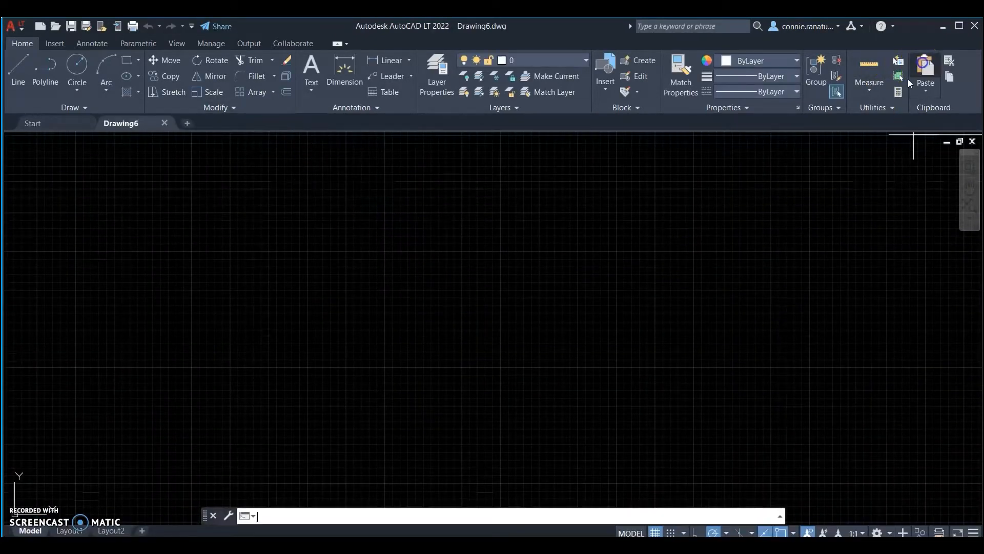
{"action": "left_click", "coordinate": [464, 322]}
{"action": "scroll", "coordinate": [424, 354], "scroll_direction": "down", "scroll_amount": 5}
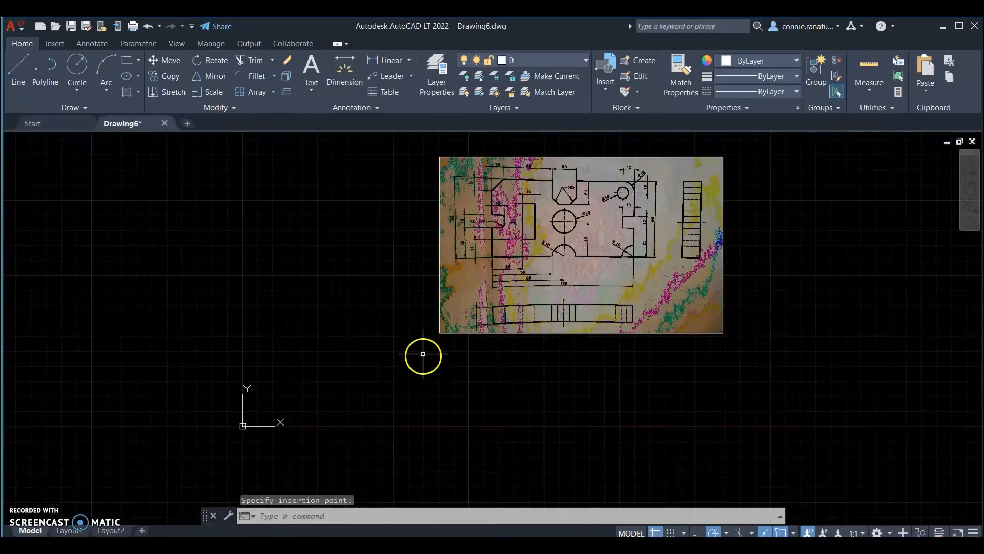
{"action": "scroll", "coordinate": [565, 236], "scroll_direction": "up", "scroll_amount": 2}
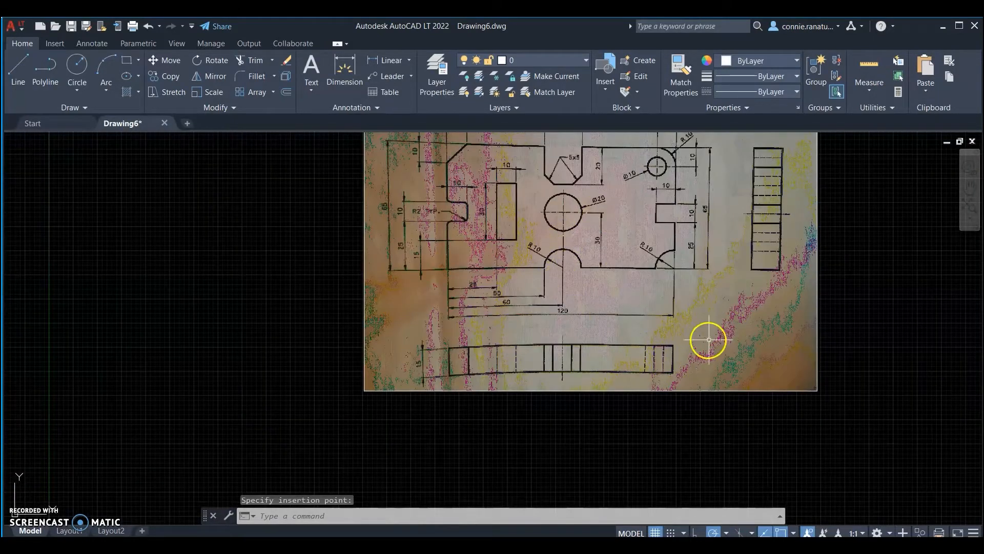
Shrink the pasted picture in two passes by stretching its lower-right corner inward, and deselect it
{"action": "left_click", "coordinate": [710, 339]}
{"action": "left_click", "coordinate": [817, 390]}
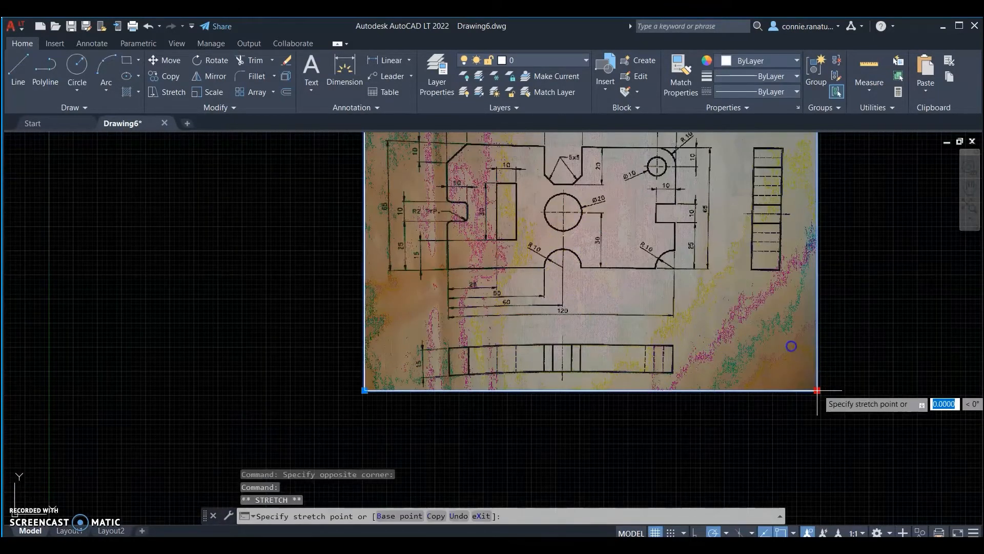
{"action": "left_click", "coordinate": [626, 212]}
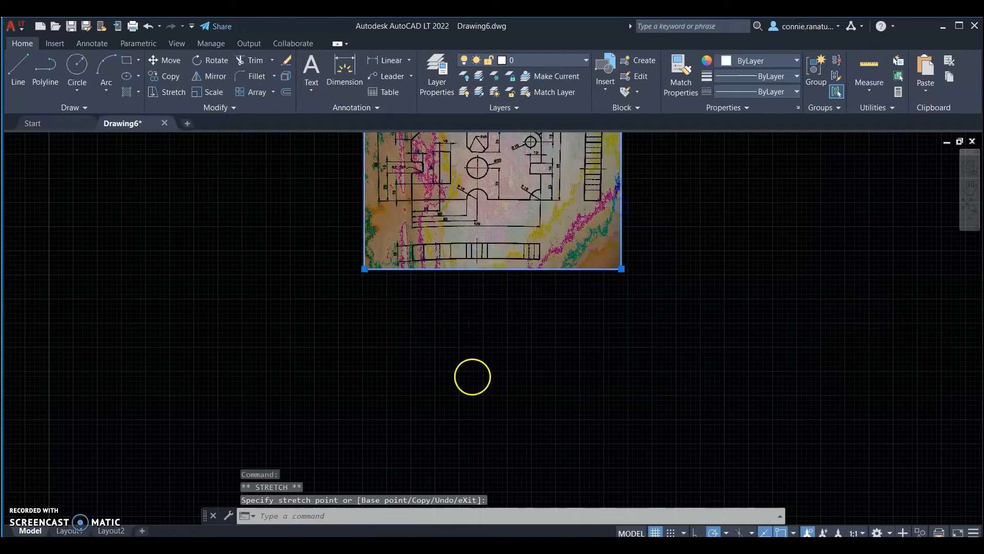
{"action": "scroll", "coordinate": [501, 293], "scroll_direction": "down", "scroll_amount": 3}
{"action": "scroll", "coordinate": [500, 293], "scroll_direction": "up", "scroll_amount": 5}
{"action": "scroll", "coordinate": [501, 274], "scroll_direction": "down", "scroll_amount": 2}
{"action": "scroll", "coordinate": [450, 286], "scroll_direction": "up", "scroll_amount": 2}
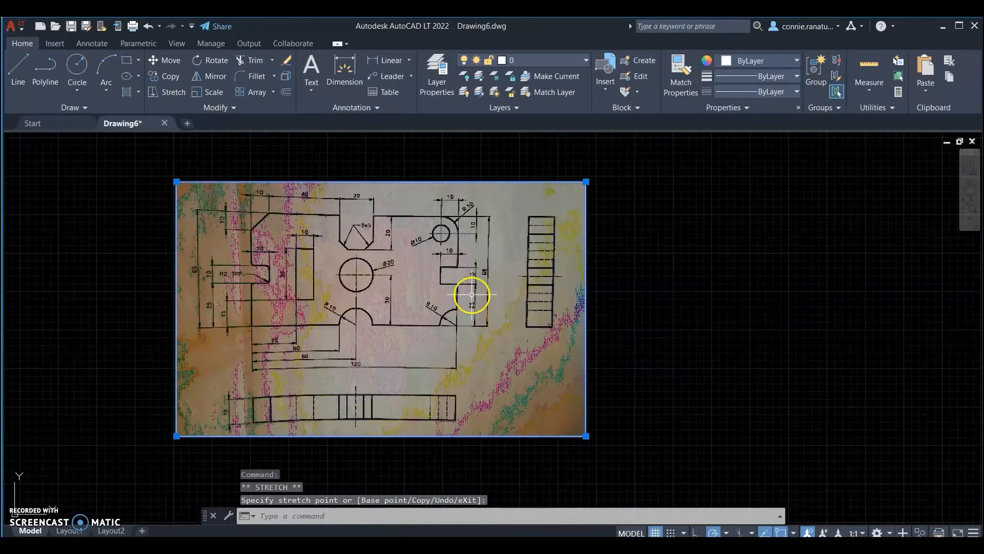
{"action": "left_click", "coordinate": [586, 435]}
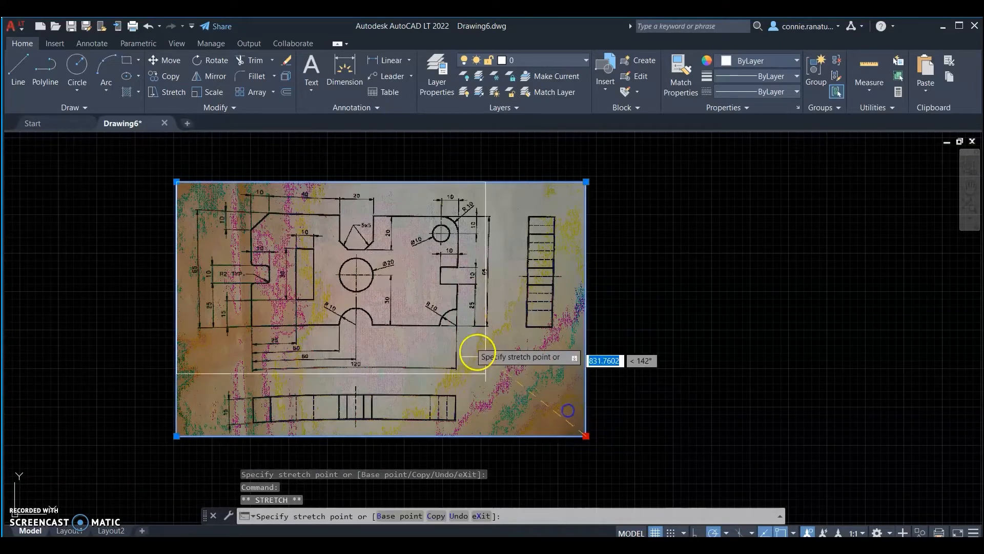
{"action": "left_click", "coordinate": [432, 323]}
{"action": "scroll", "coordinate": [316, 189], "scroll_direction": "up", "scroll_amount": 2}
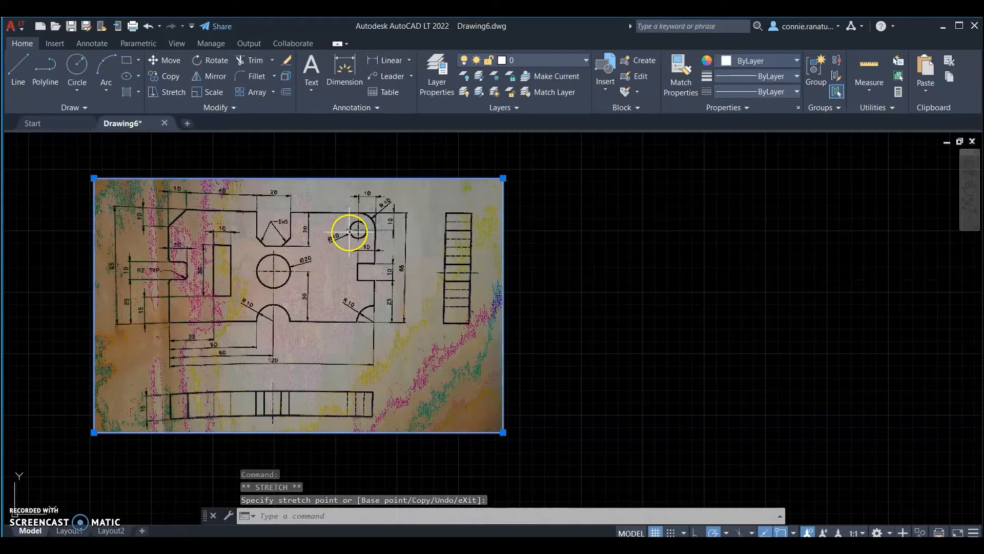
{"action": "key", "text": "Escape"}
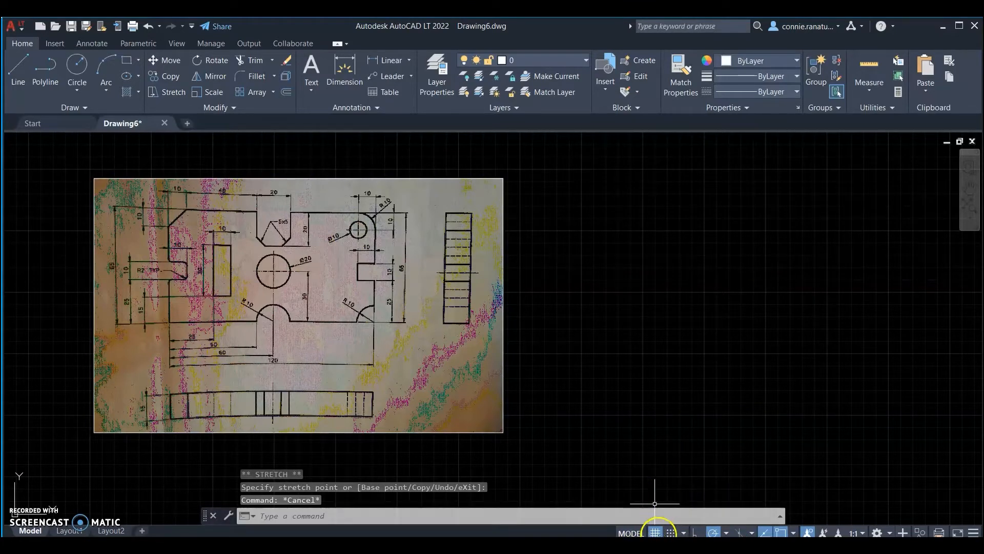
Turn off the drawing grid and make Contour the current layer
{"action": "left_click", "coordinate": [656, 532]}
{"action": "scroll", "coordinate": [285, 319], "scroll_direction": "down", "scroll_amount": 3}
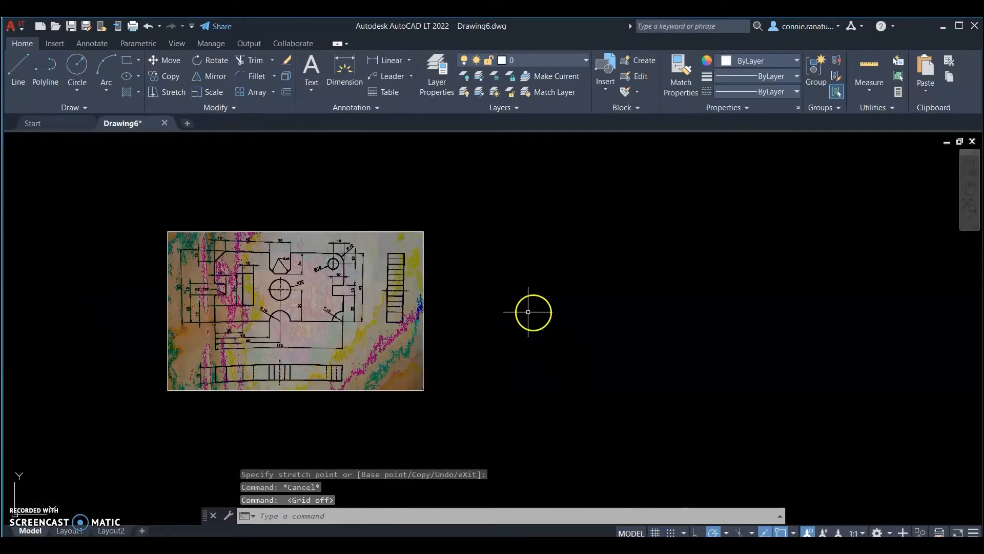
{"action": "scroll", "coordinate": [528, 311], "scroll_direction": "up", "scroll_amount": 2}
{"action": "scroll", "coordinate": [545, 342], "scroll_direction": "down", "scroll_amount": 2}
{"action": "scroll", "coordinate": [510, 334], "scroll_direction": "up", "scroll_amount": 2}
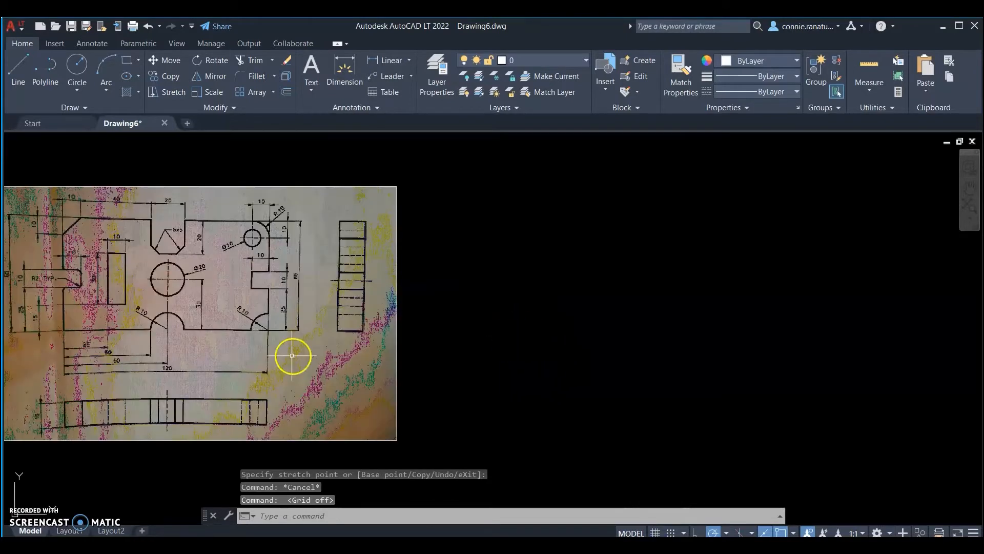
{"action": "left_click", "coordinate": [546, 60]}
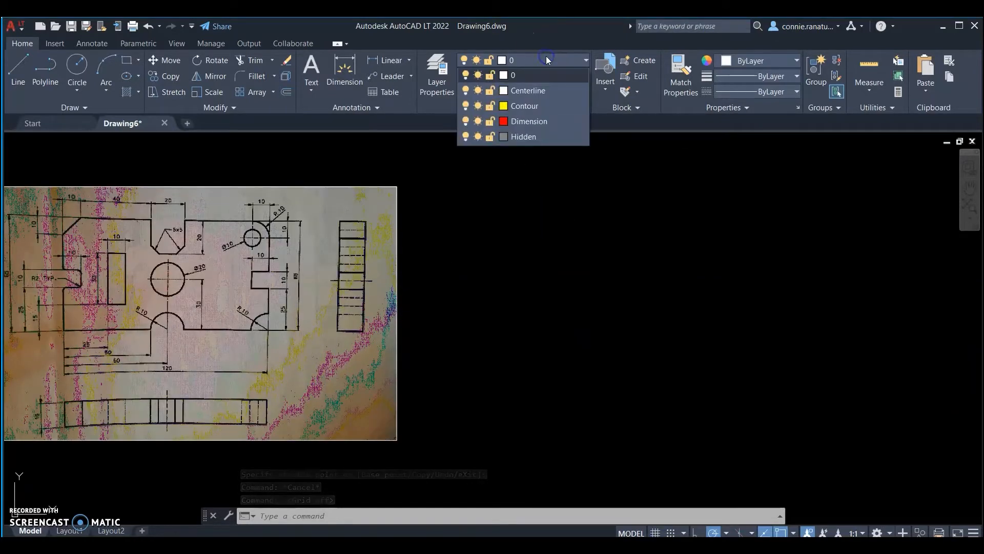
{"action": "left_click", "coordinate": [525, 106]}
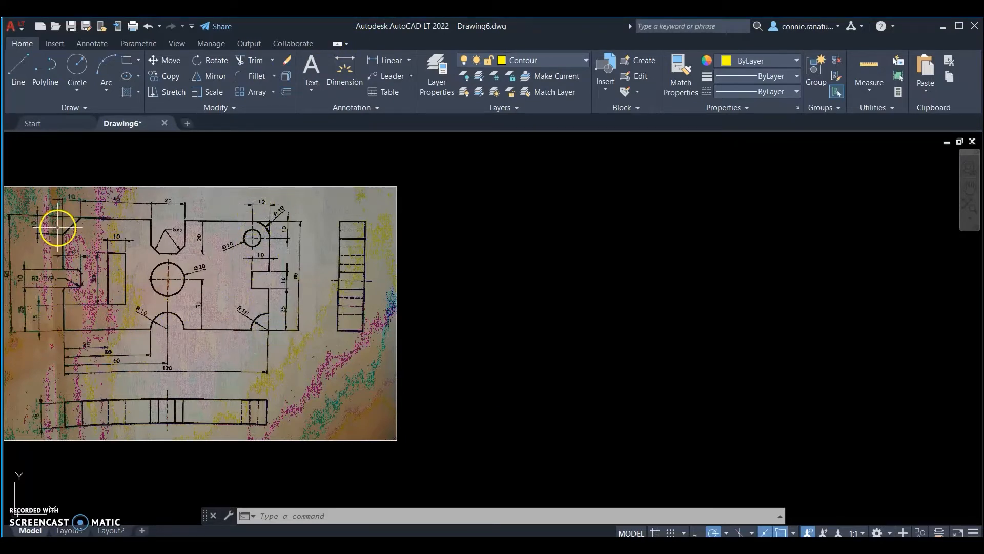
{"action": "left_click", "coordinate": [137, 62]}
{"action": "left_click", "coordinate": [148, 81]}
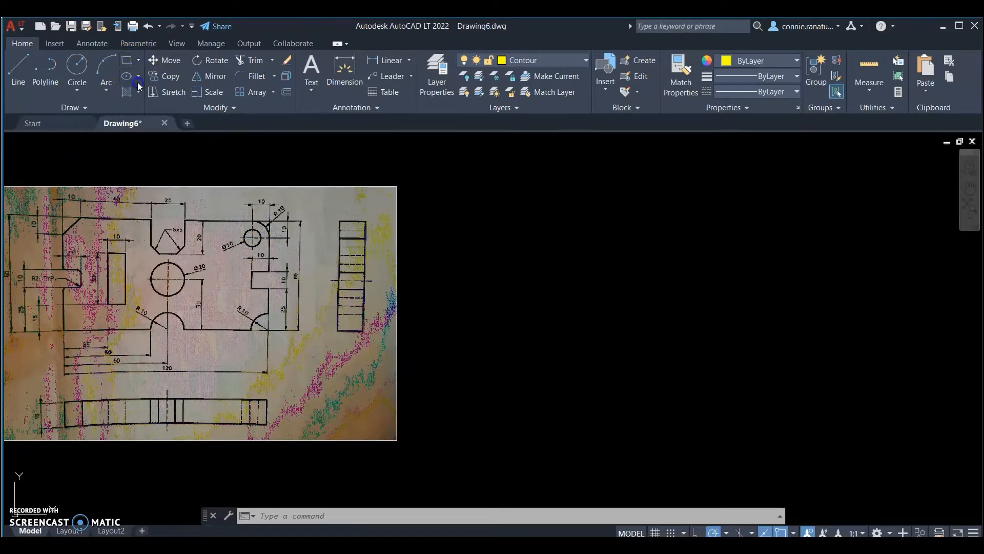
{"action": "left_click", "coordinate": [127, 60]}
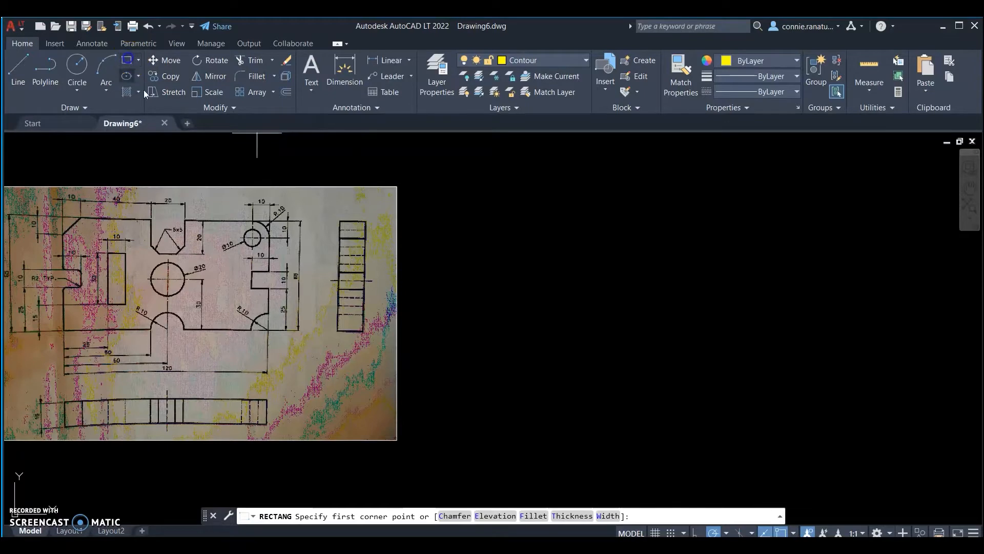
{"action": "left_click", "coordinate": [544, 364]}
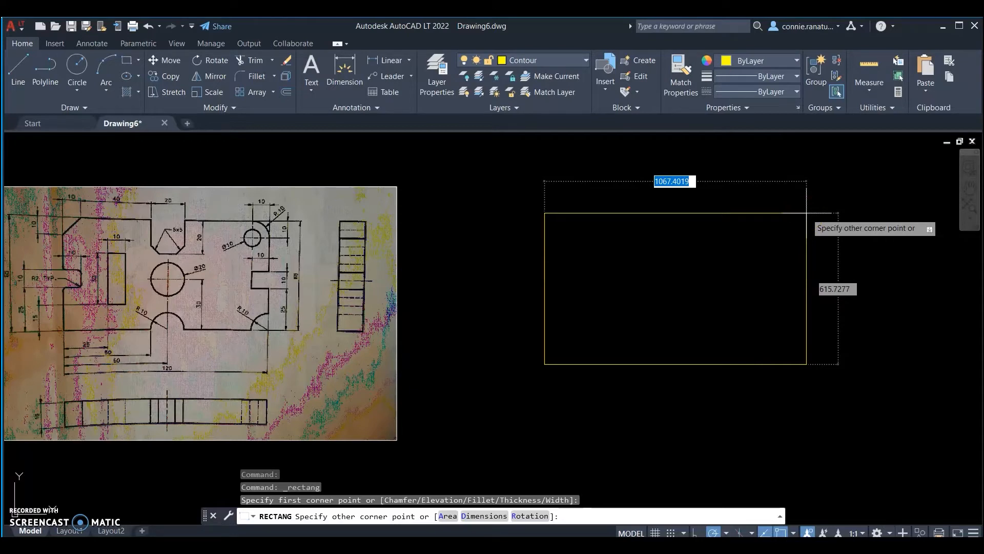
{"action": "key", "text": "Escape"}
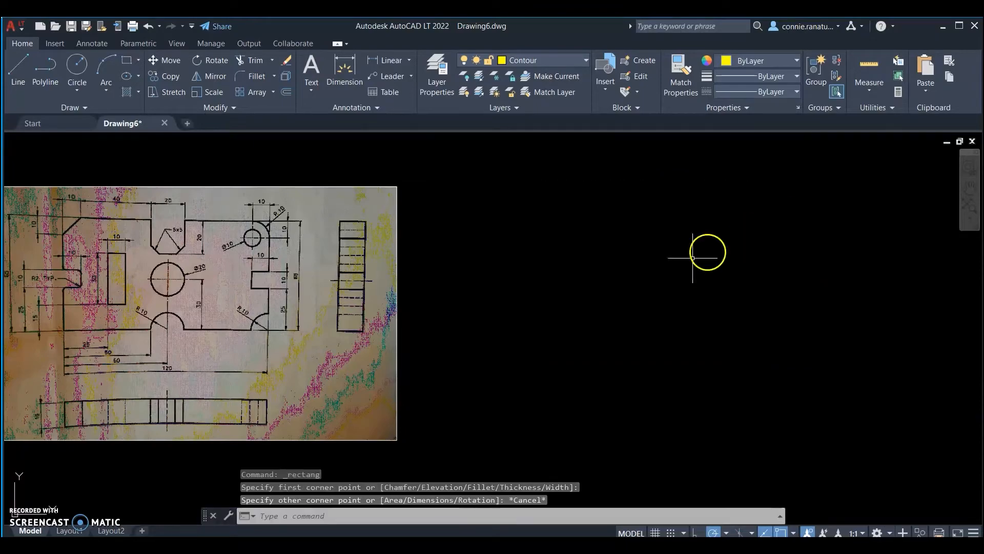
Check the relative-coordinate note in Word, and draw a 120 by 65 rectangle beside the picture in AutoCAD LT
{"action": "left_click", "coordinate": [357, 544]}
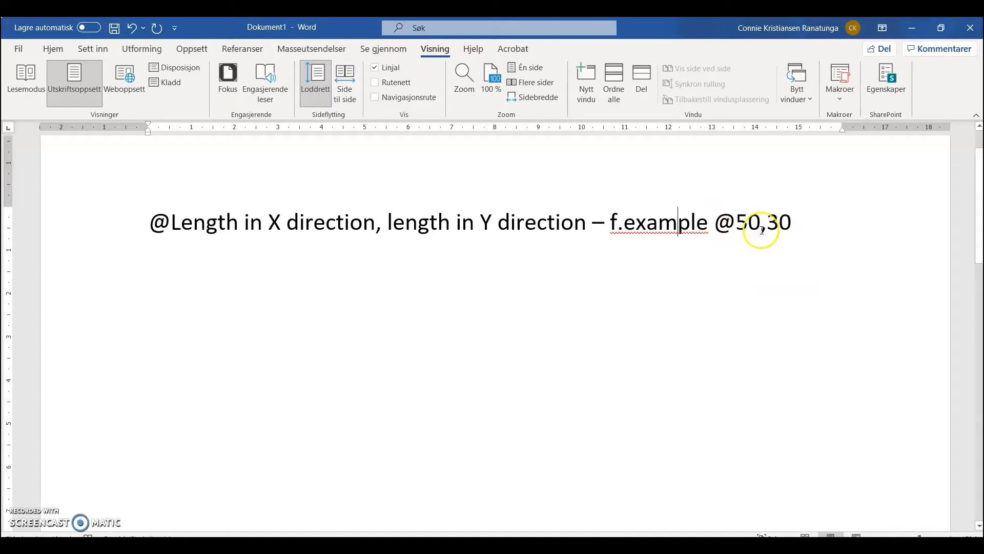
{"action": "left_click", "coordinate": [918, 28]}
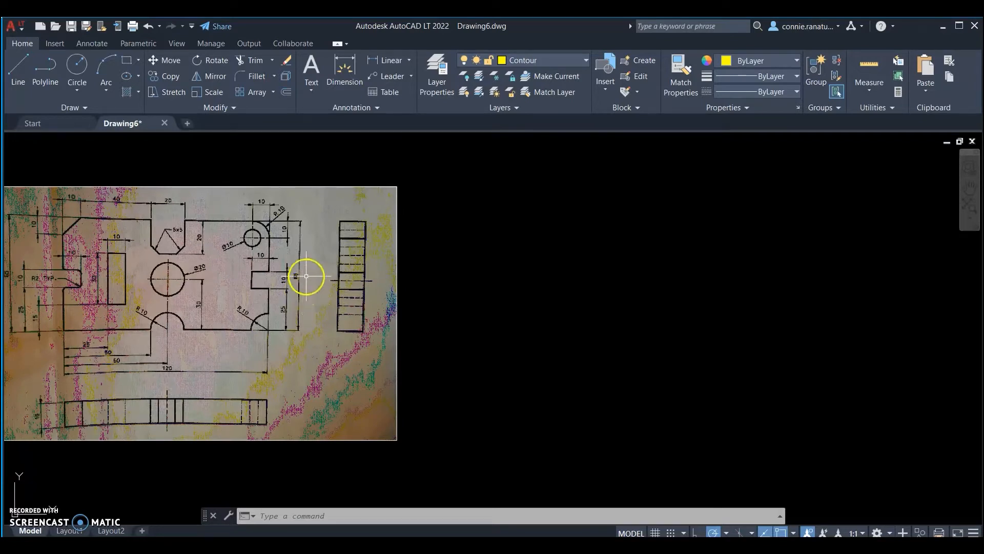
{"action": "left_click", "coordinate": [126, 62]}
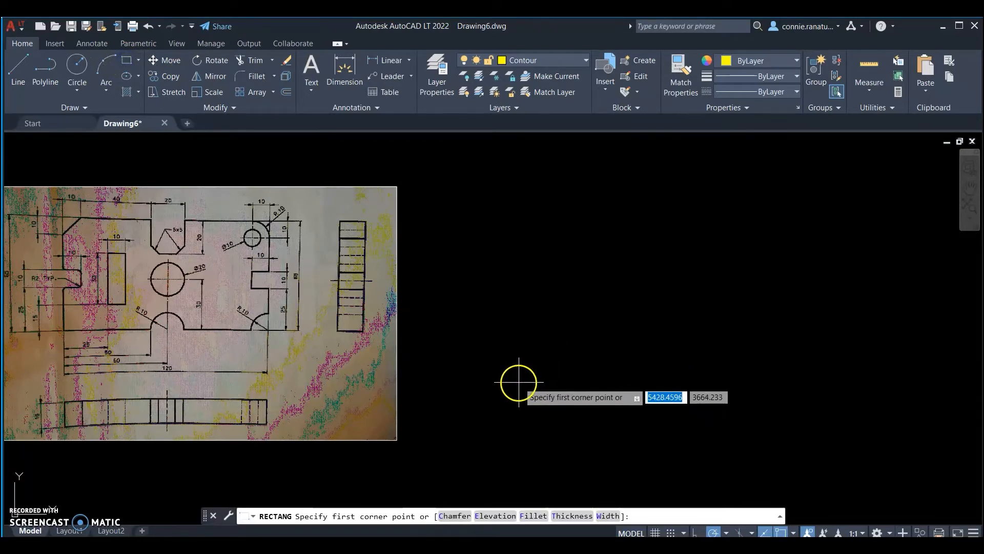
{"action": "left_click", "coordinate": [515, 382]}
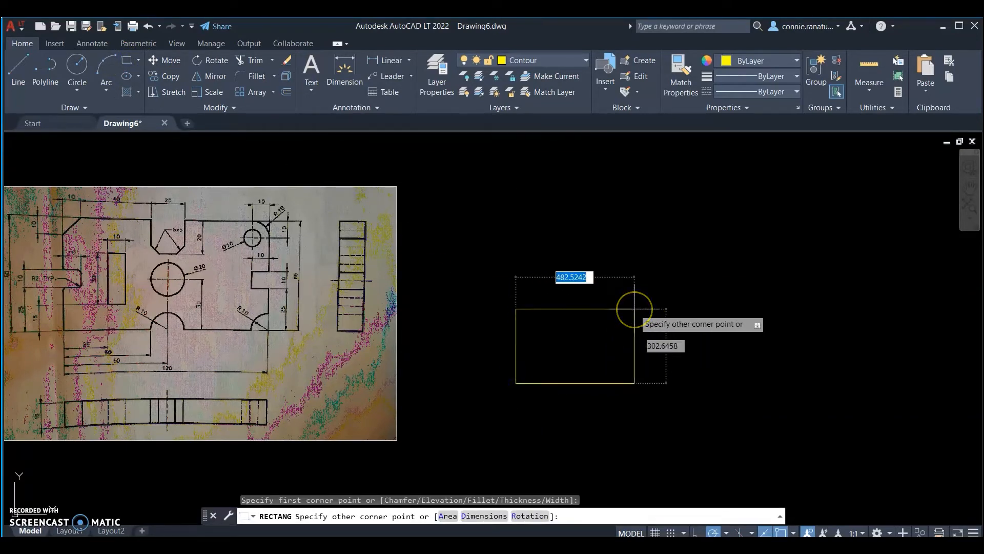
{"action": "type", "text": "@120"}
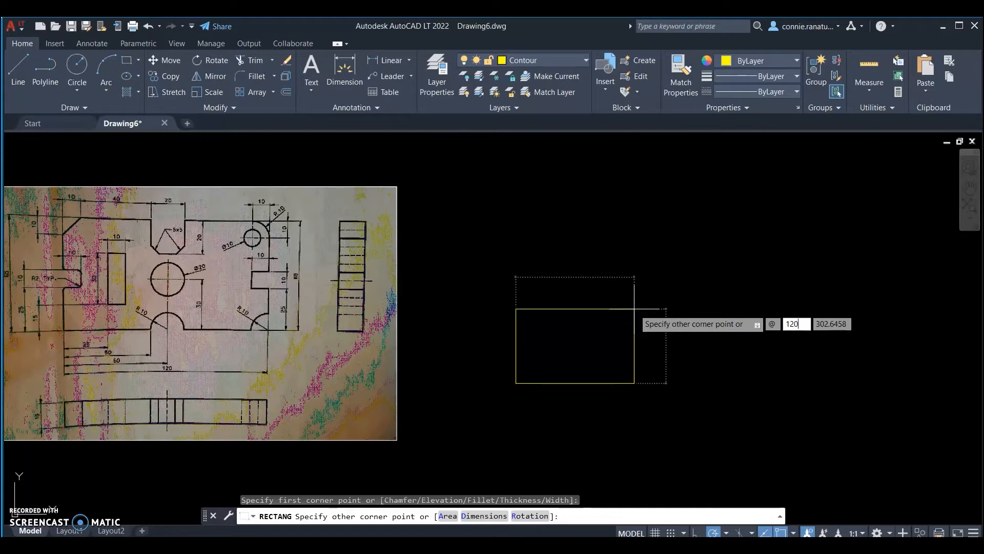
{"action": "key", "text": "Tab"}
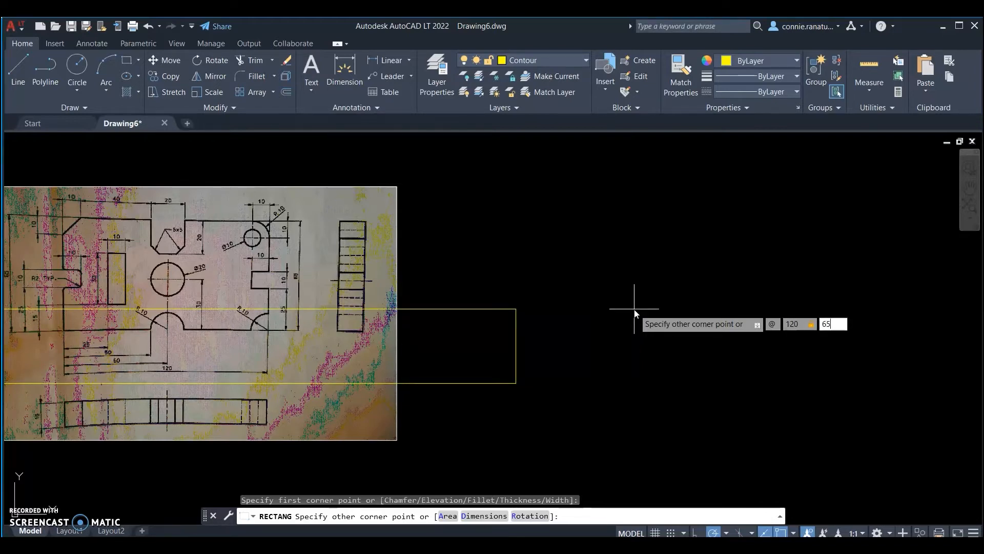
{"action": "key", "text": "Return"}
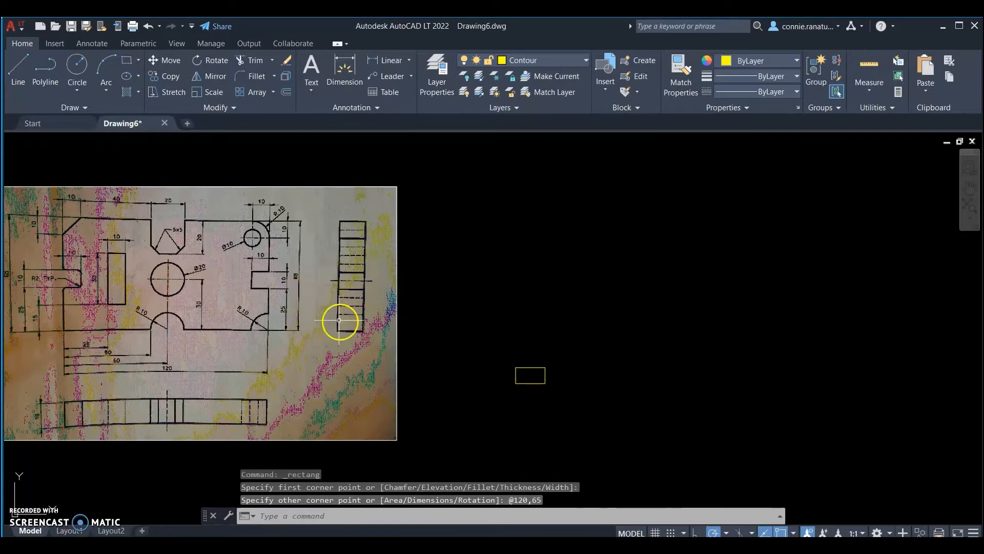
Shrink the reference picture further by stretching its upper-right corner inward, and deselect it
{"action": "left_click", "coordinate": [440, 173]}
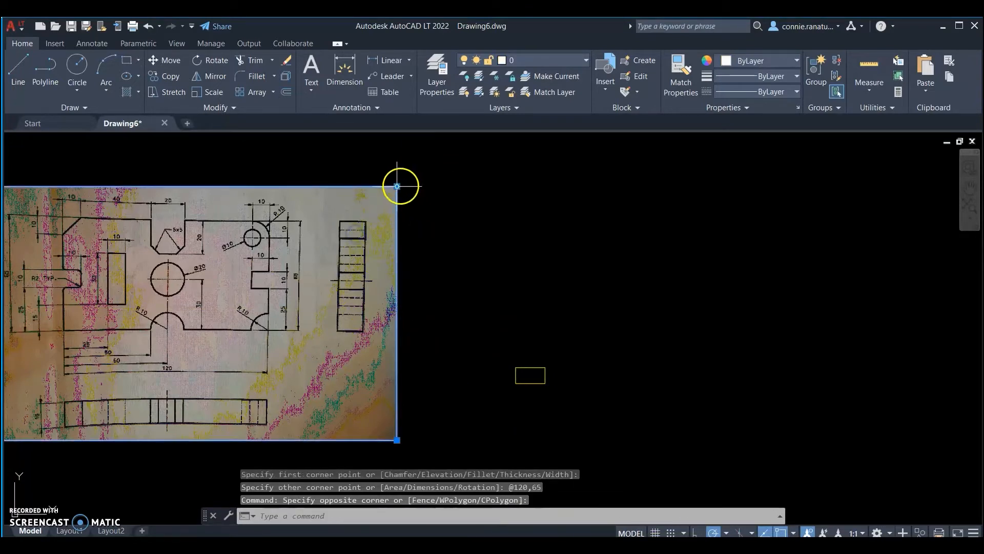
{"action": "left_click", "coordinate": [397, 186]}
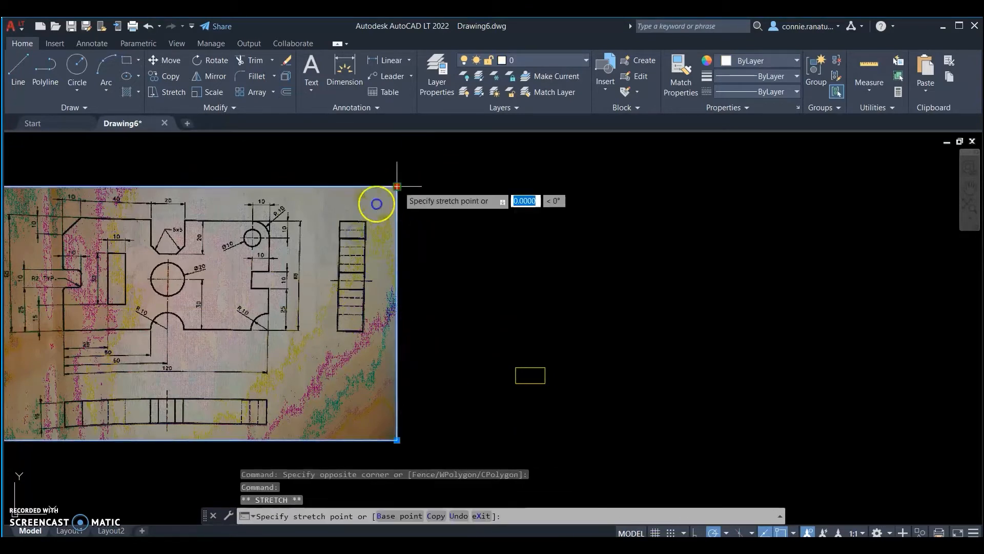
{"action": "left_click", "coordinate": [105, 367]}
{"action": "key", "text": "Escape"}
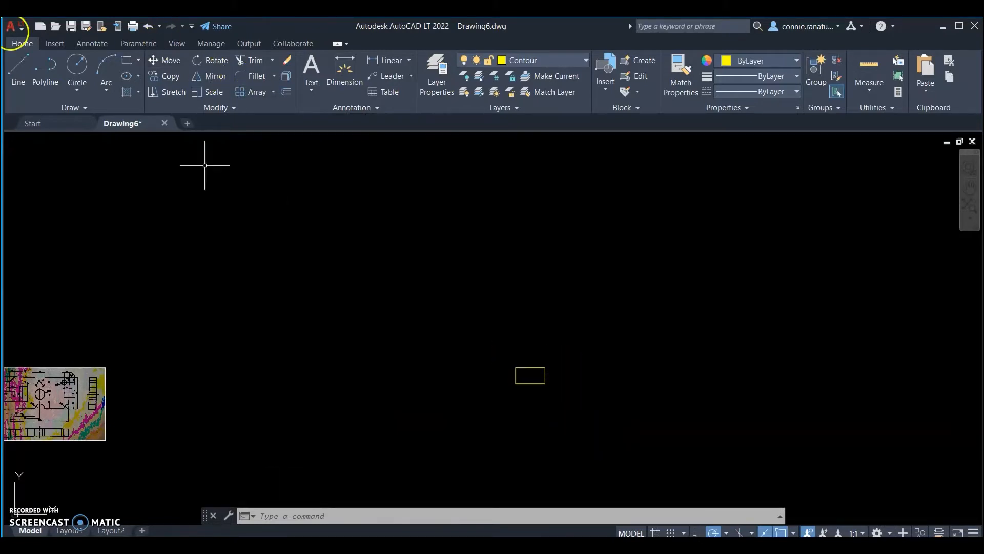
Move the 120 by 65 rectangle close to the right side of the reference picture
{"action": "left_click", "coordinate": [172, 61]}
{"action": "left_click", "coordinate": [689, 338]}
{"action": "left_click", "coordinate": [445, 439]}
{"action": "key", "text": "Return"}
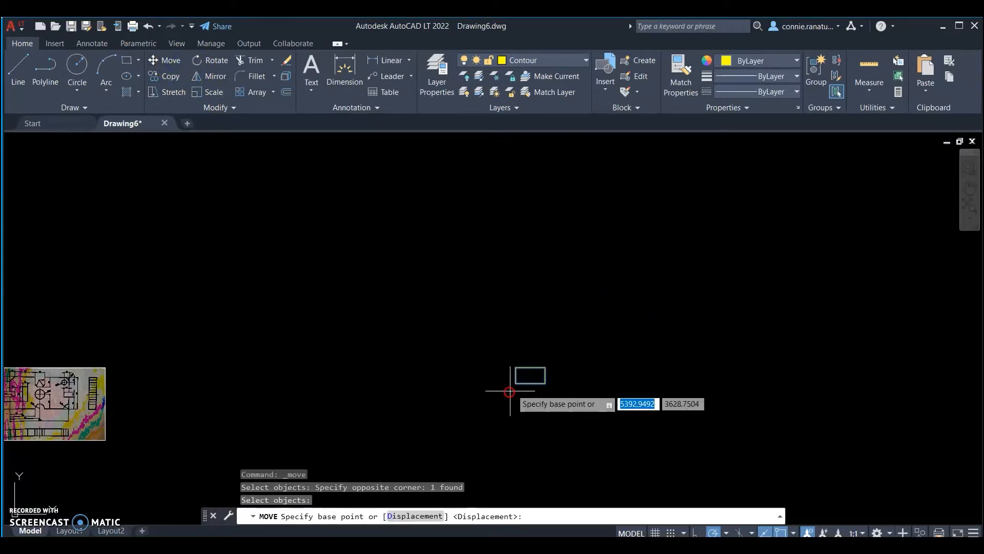
{"action": "left_click", "coordinate": [509, 392]}
{"action": "left_click", "coordinate": [156, 405]}
{"action": "scroll", "coordinate": [430, 356], "scroll_direction": "down", "scroll_amount": 3}
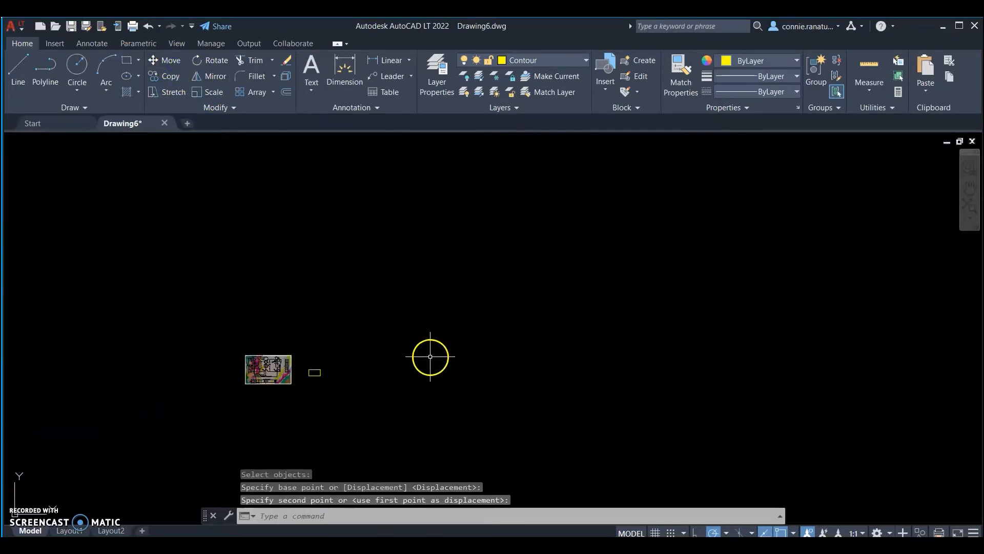
Frame the reference picture and the rectangle side by side, and examine the plate's dimensions in the picture
{"action": "scroll", "coordinate": [256, 367], "scroll_direction": "up", "scroll_amount": 8}
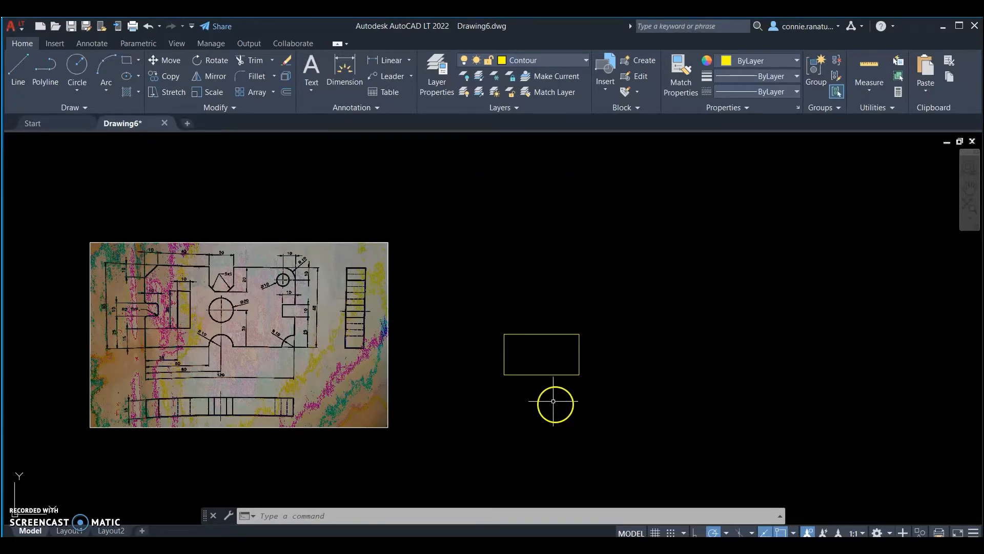
{"action": "scroll", "coordinate": [507, 353], "scroll_direction": "up", "scroll_amount": 2}
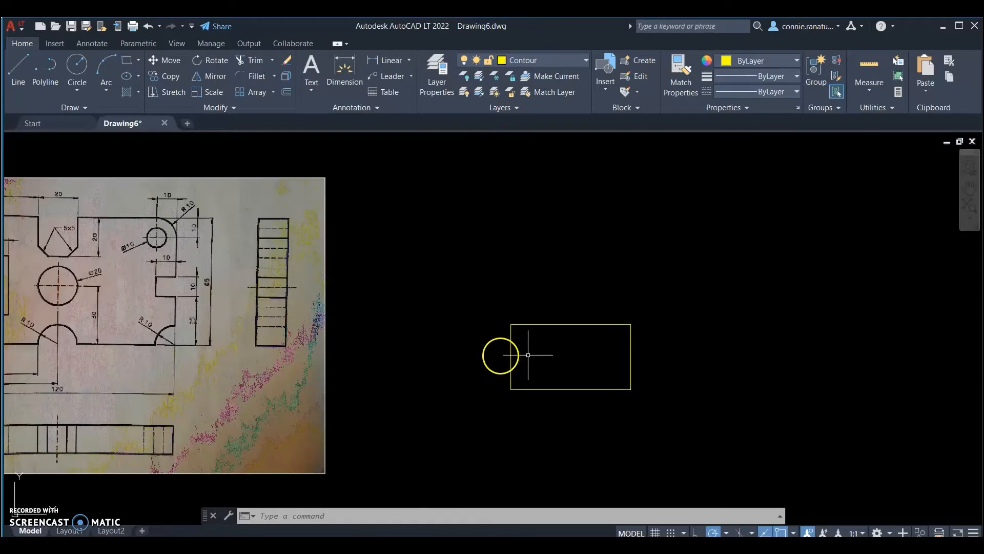
{"action": "scroll", "coordinate": [569, 358], "scroll_direction": "down", "scroll_amount": 2}
{"action": "scroll", "coordinate": [448, 343], "scroll_direction": "up", "scroll_amount": 2}
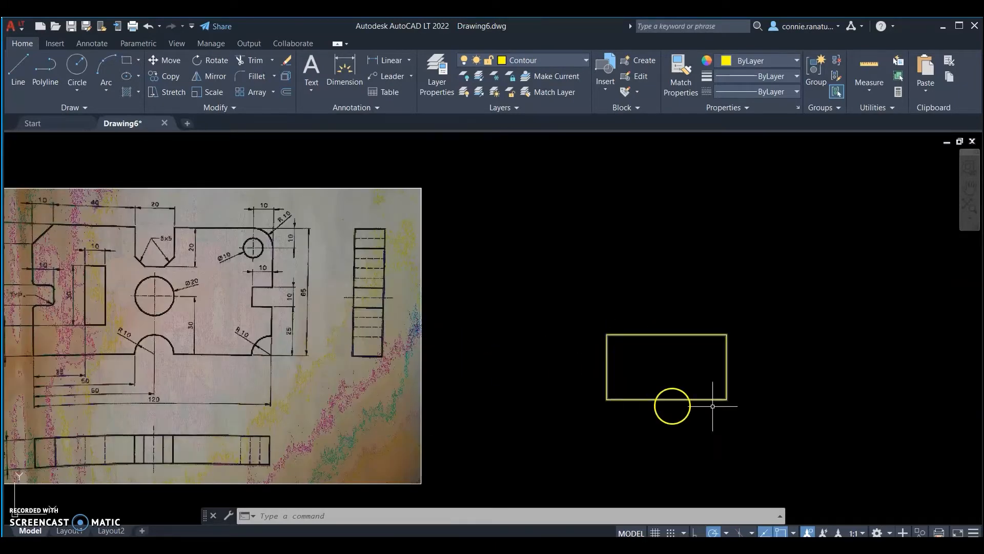
{"action": "scroll", "coordinate": [687, 342], "scroll_direction": "down", "scroll_amount": 2}
{"action": "scroll", "coordinate": [727, 330], "scroll_direction": "up", "scroll_amount": 2}
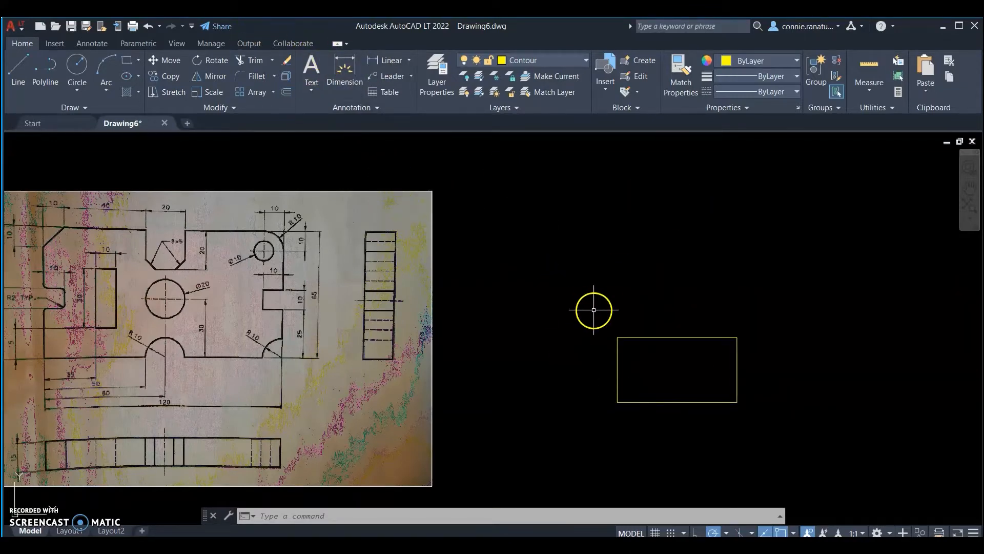
{"action": "scroll", "coordinate": [690, 256], "scroll_direction": "down", "scroll_amount": 2}
{"action": "scroll", "coordinate": [600, 322], "scroll_direction": "up", "scroll_amount": 2}
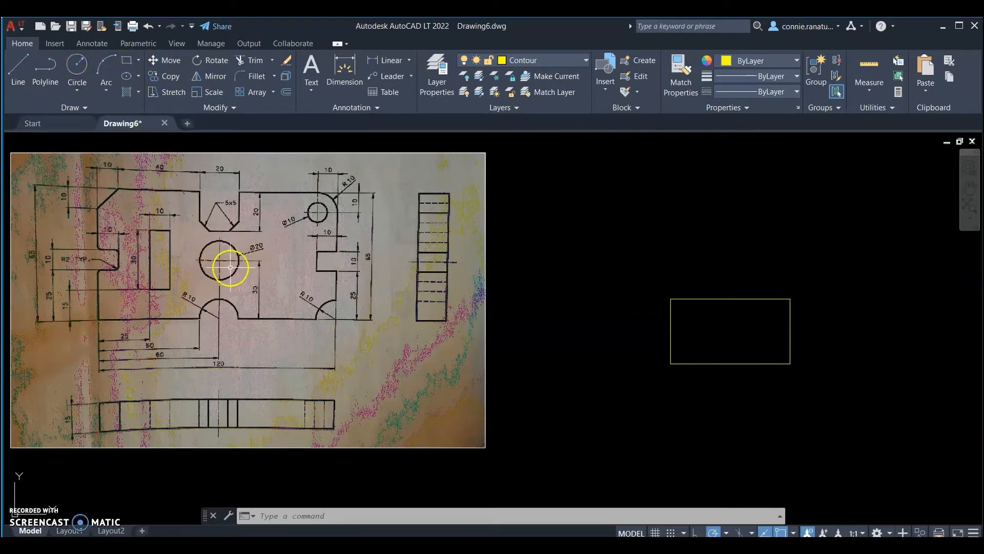
{"action": "left_click", "coordinate": [78, 66]}
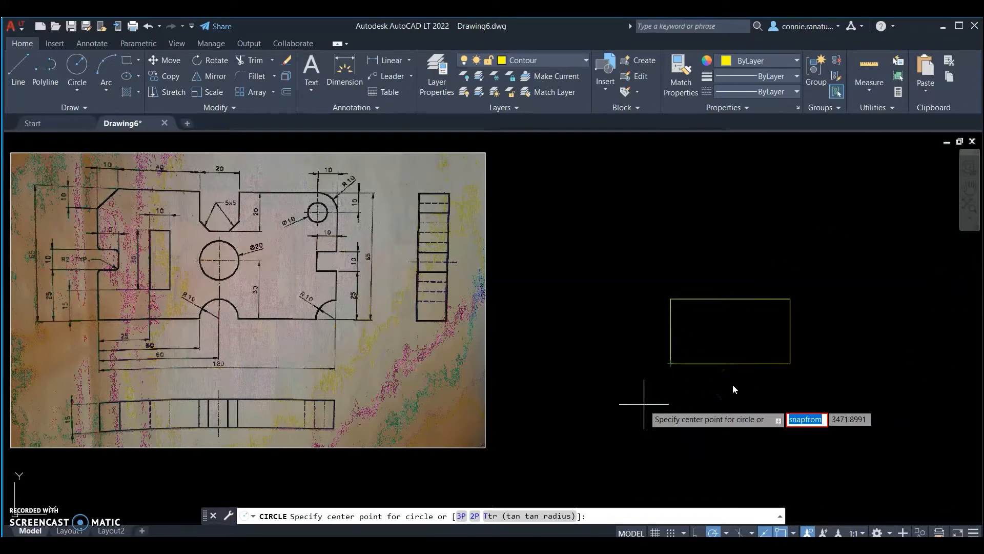
{"action": "key", "text": "Return"}
{"action": "key", "text": "Escape"}
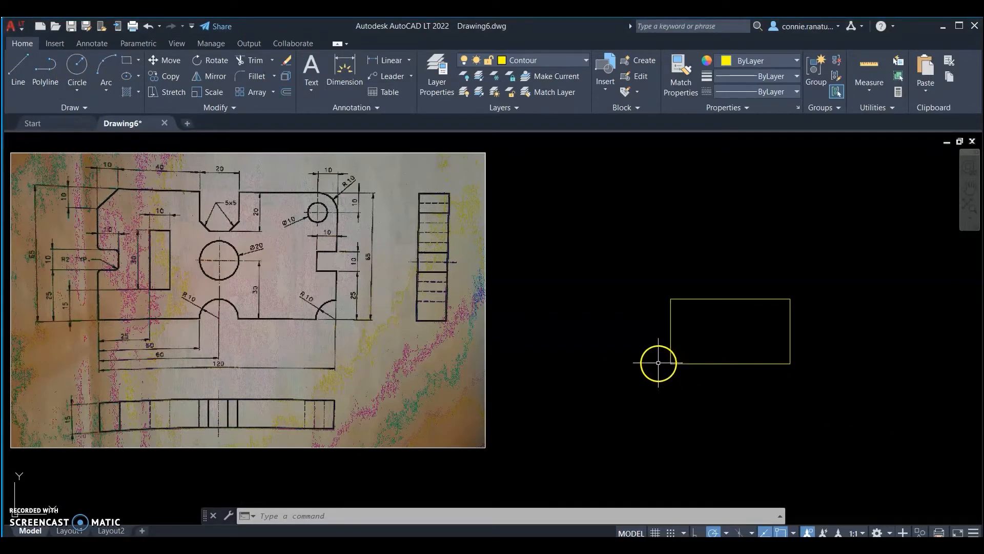
{"action": "left_click", "coordinate": [79, 68]}
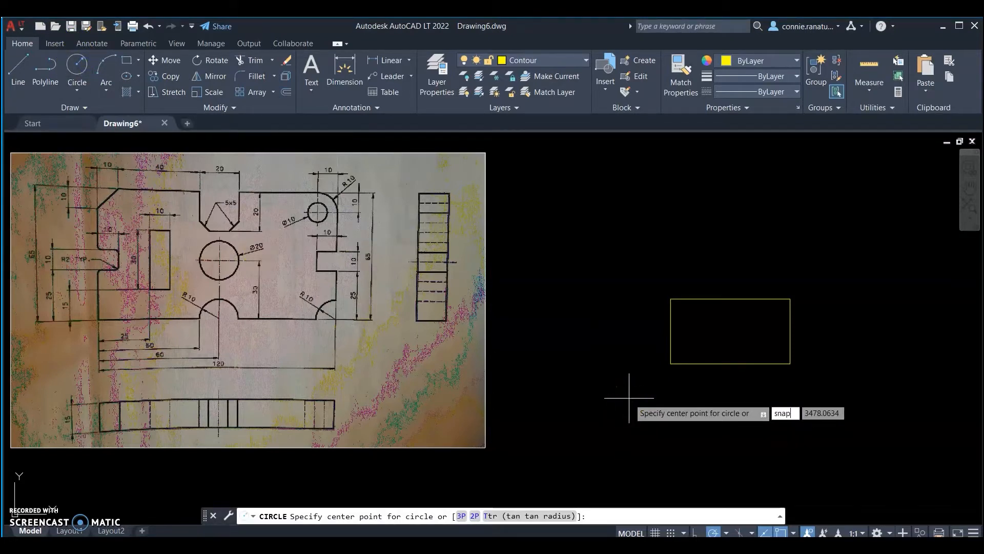
{"action": "type", "text": "from"}
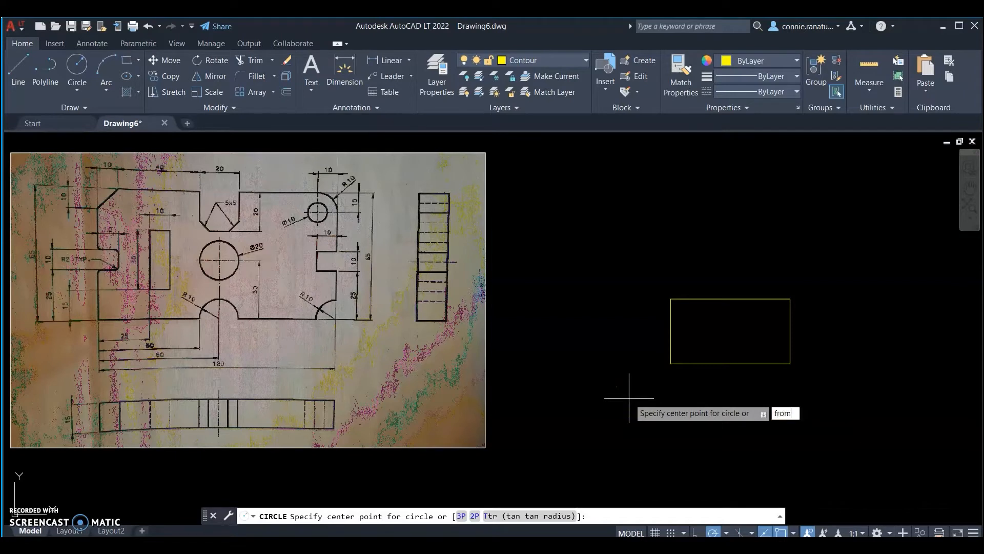
{"action": "key", "text": "Return"}
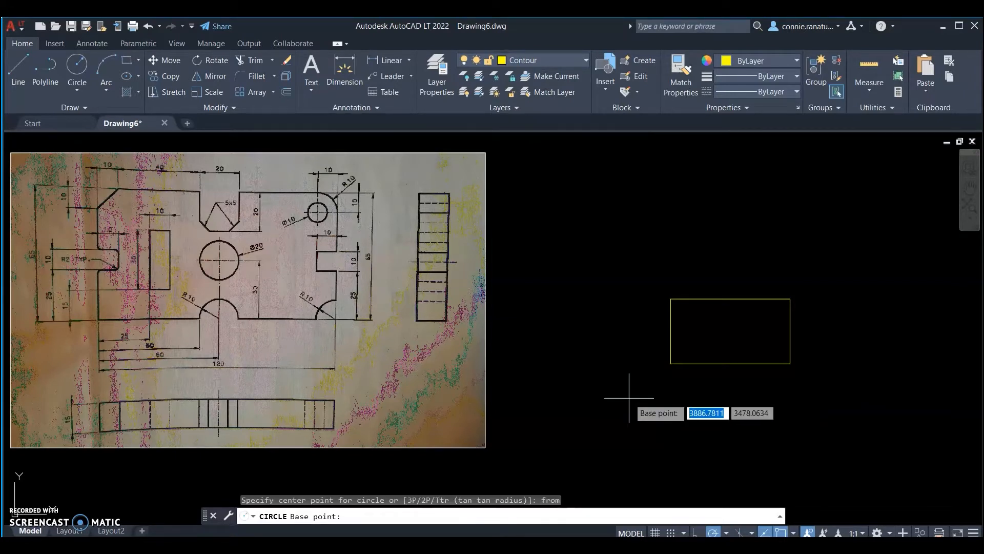
{"action": "left_click", "coordinate": [670, 363]}
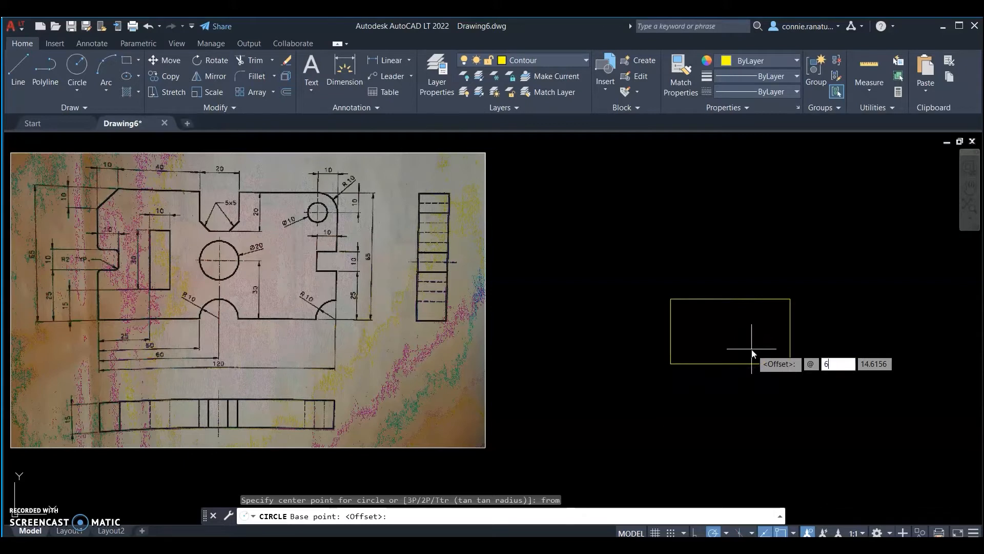
{"action": "key", "text": "Tab"}
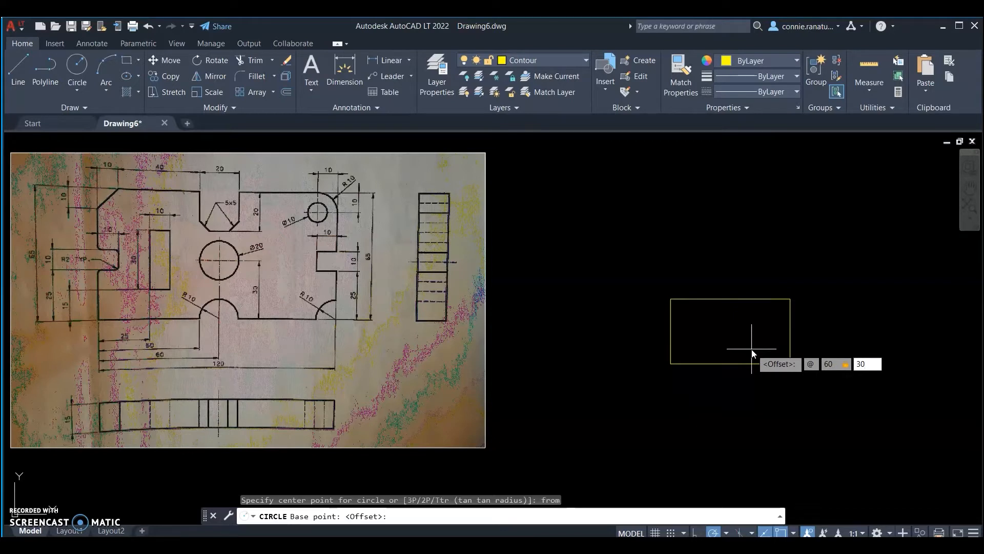
{"action": "type", "text": "30"}
{"action": "key", "text": "Return"}
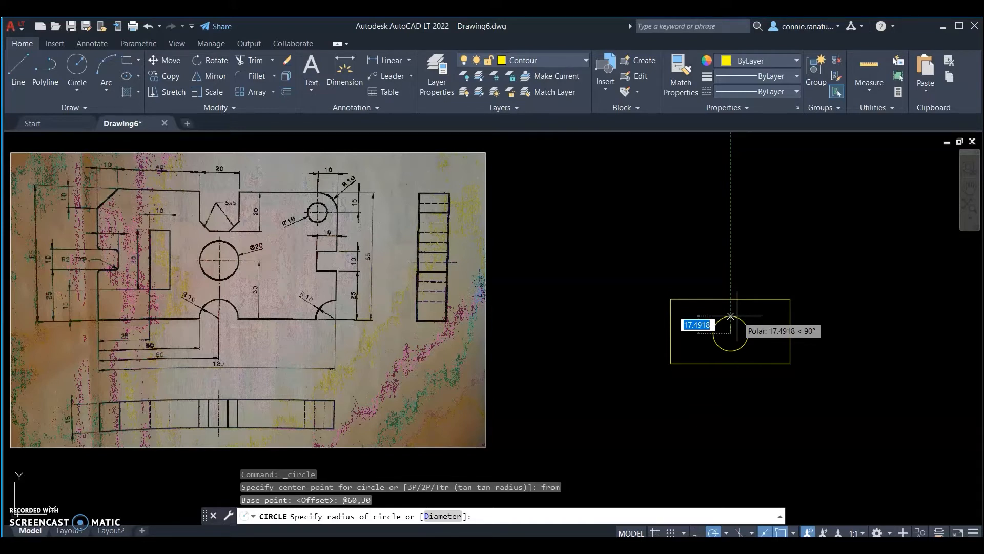
{"action": "type", "text": "10"}
{"action": "key", "text": "Return"}
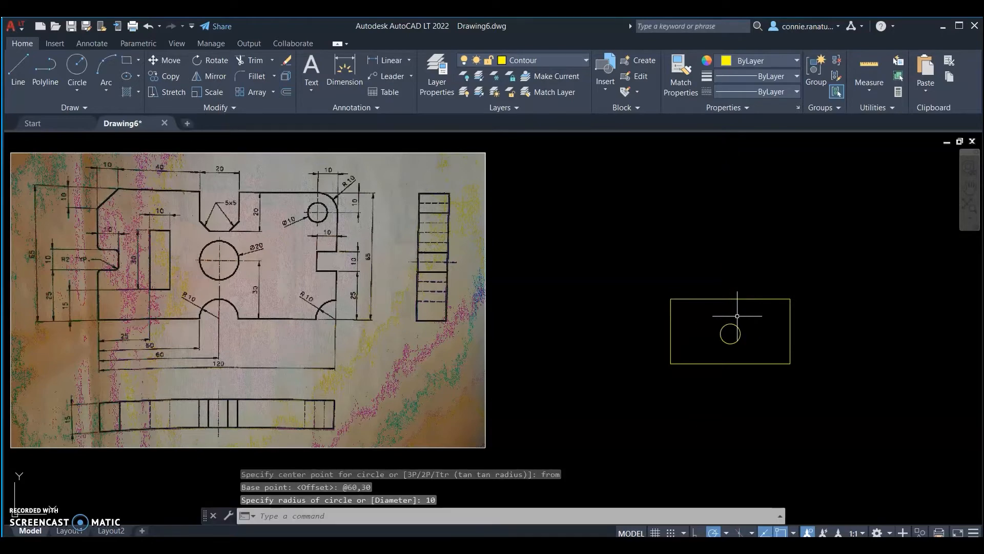
Check that the Midpoint object snap is on, and draw a radius 10 circle centred on the midpoint of the rectangle's lower edge
{"action": "scroll", "coordinate": [743, 330], "scroll_direction": "up", "scroll_amount": 2}
{"action": "scroll", "coordinate": [746, 335], "scroll_direction": "down", "scroll_amount": 2}
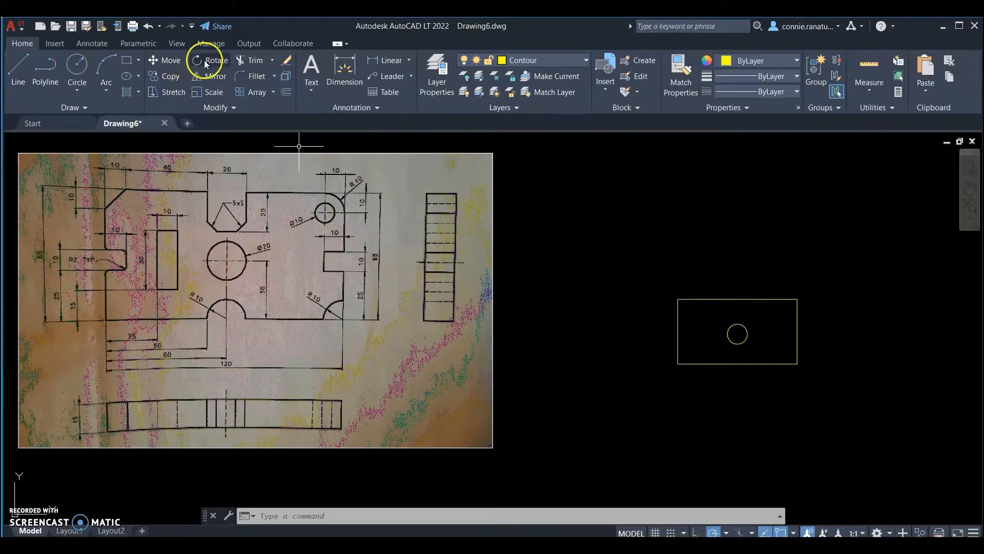
{"action": "left_click", "coordinate": [74, 65]}
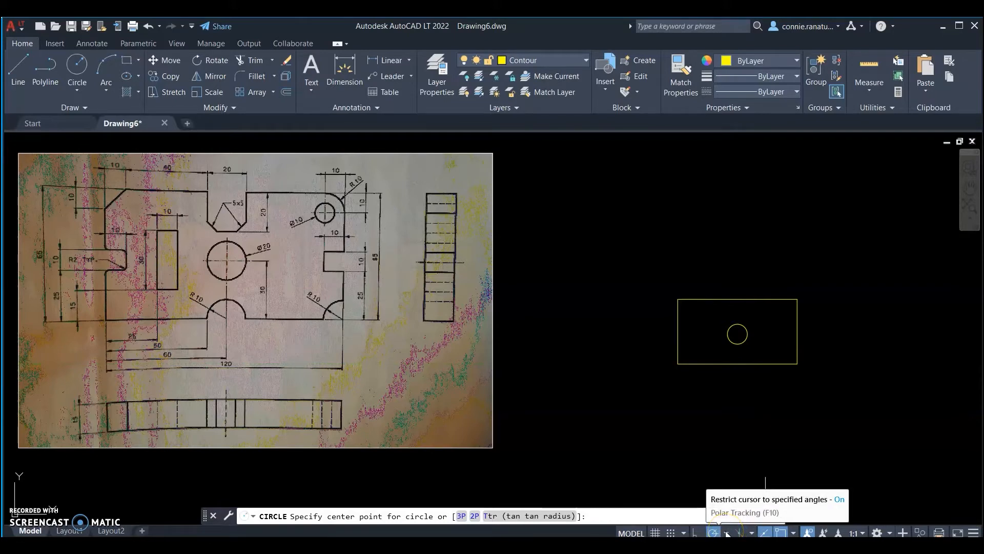
{"action": "left_click", "coordinate": [685, 533]}
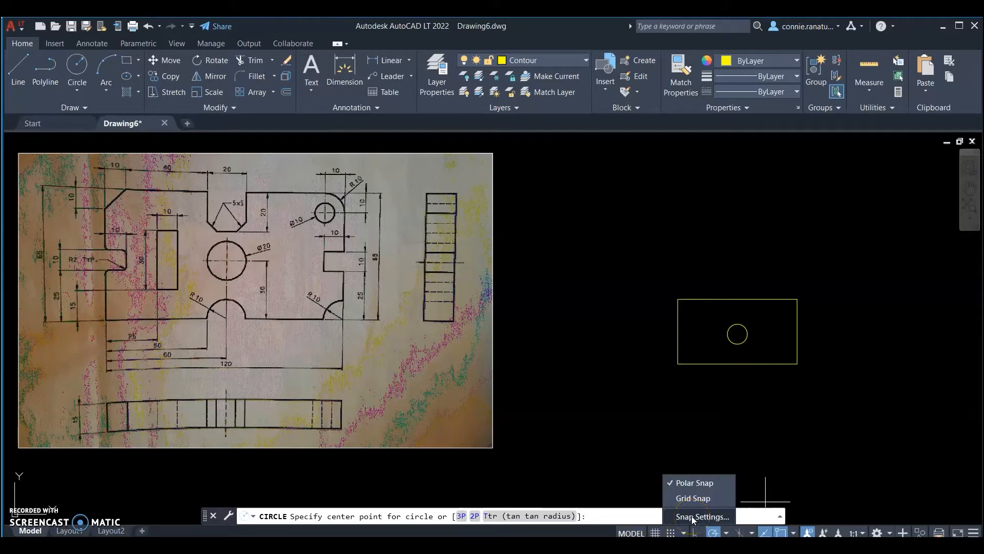
{"action": "left_click", "coordinate": [691, 516]}
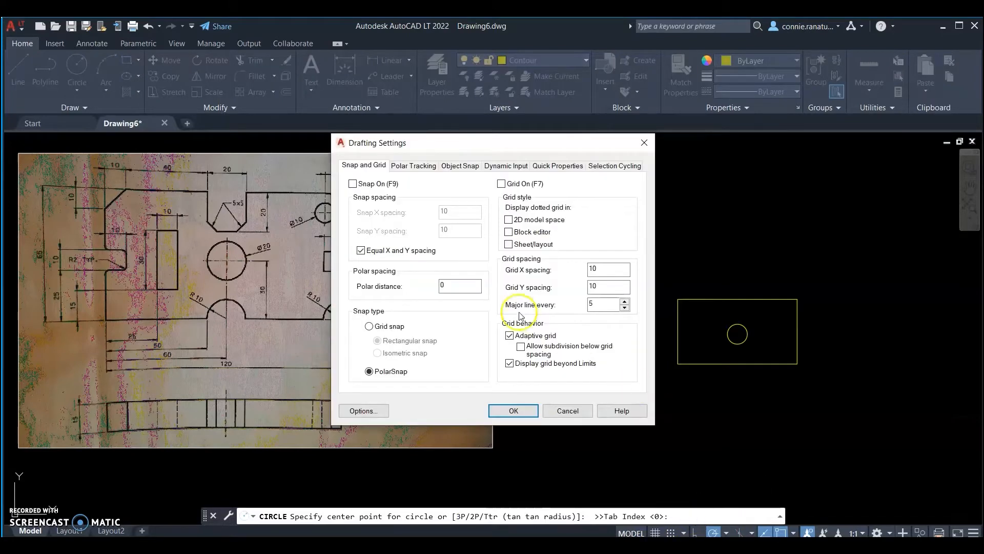
{"action": "left_click", "coordinate": [460, 166]}
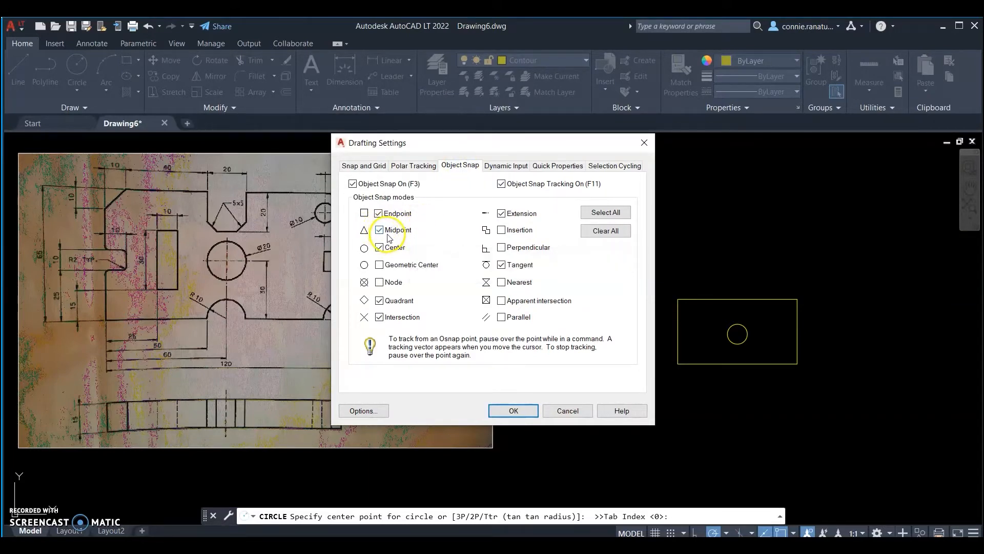
{"action": "left_click", "coordinate": [516, 410]}
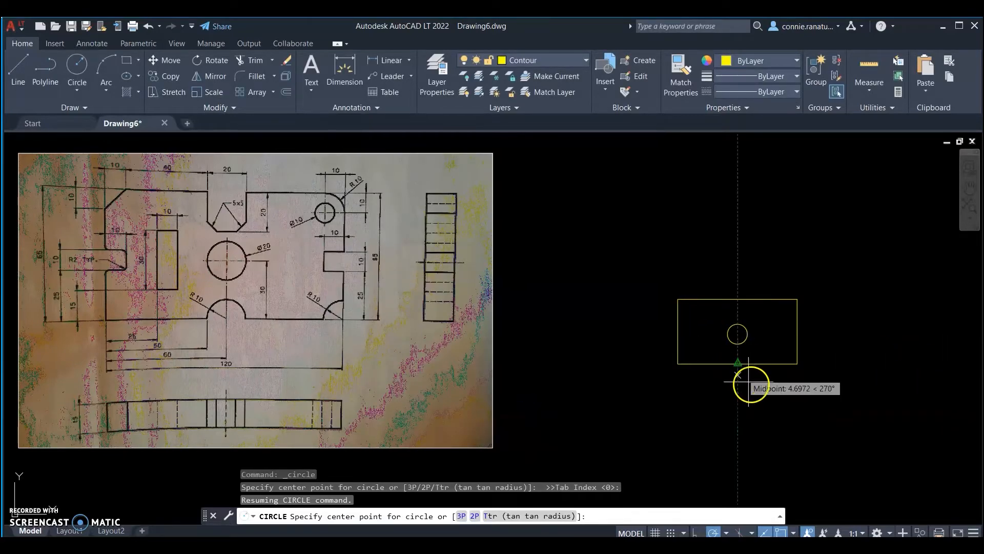
{"action": "left_click", "coordinate": [737, 364]}
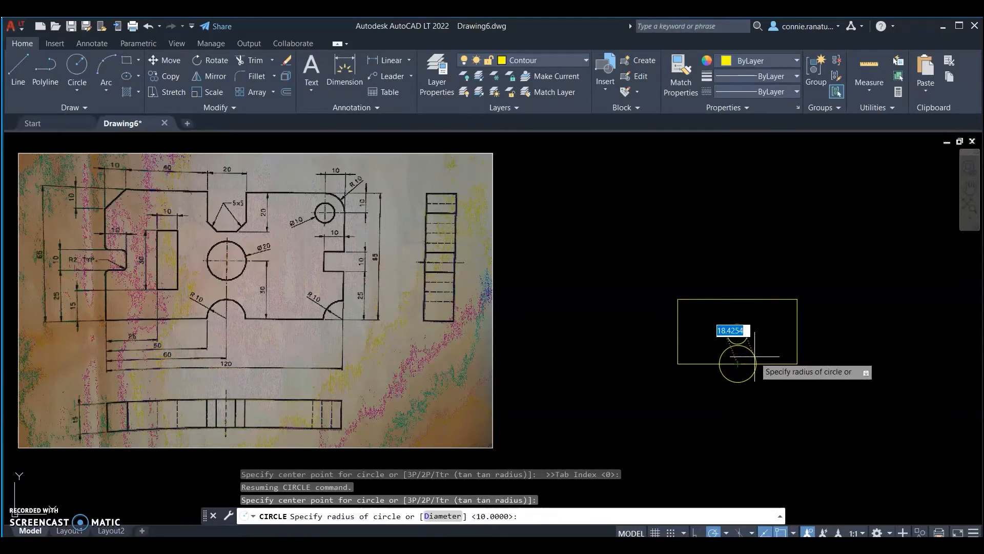
{"action": "key", "text": "Return"}
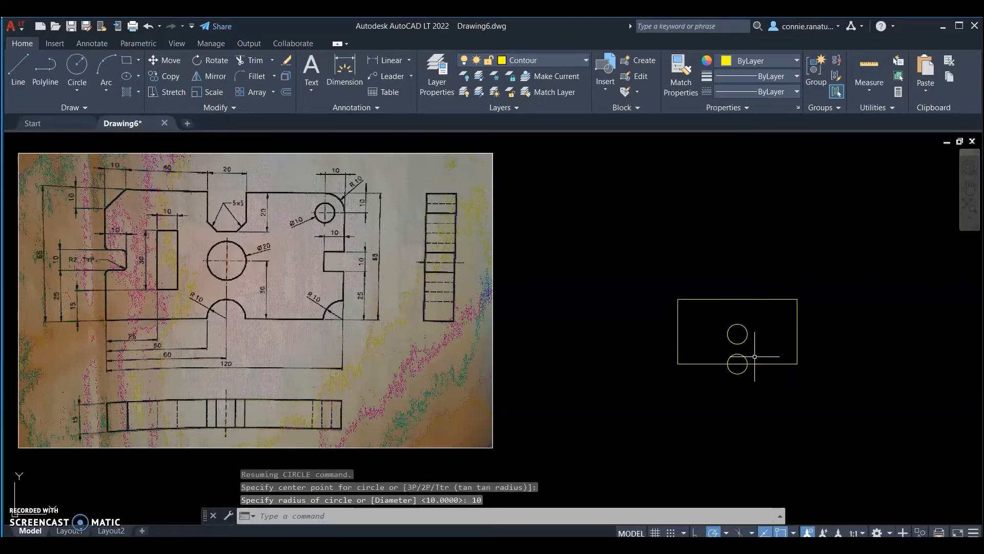
Trim the lower circle's outer half and the edge segment inside it, leaving a semicircular notch in the plate's lower edge
{"action": "scroll", "coordinate": [746, 357], "scroll_direction": "up", "scroll_amount": 2}
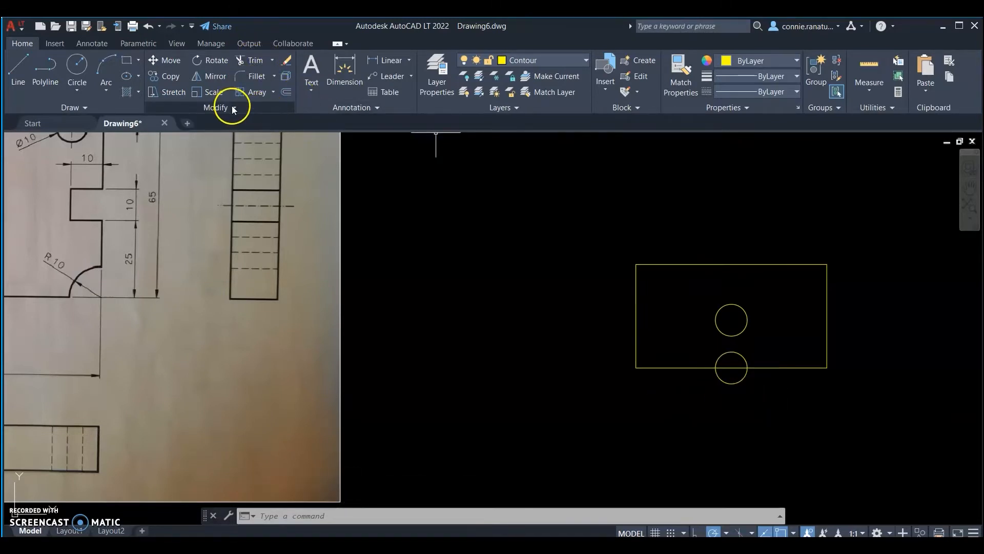
{"action": "left_click", "coordinate": [258, 61]}
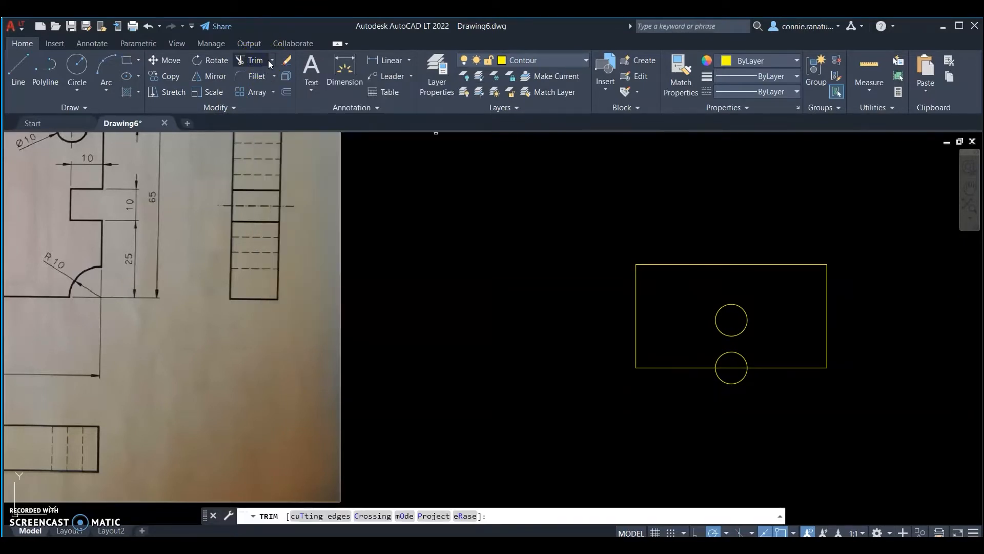
{"action": "left_click", "coordinate": [272, 61]}
{"action": "left_click", "coordinate": [251, 80]}
{"action": "left_click", "coordinate": [255, 61]}
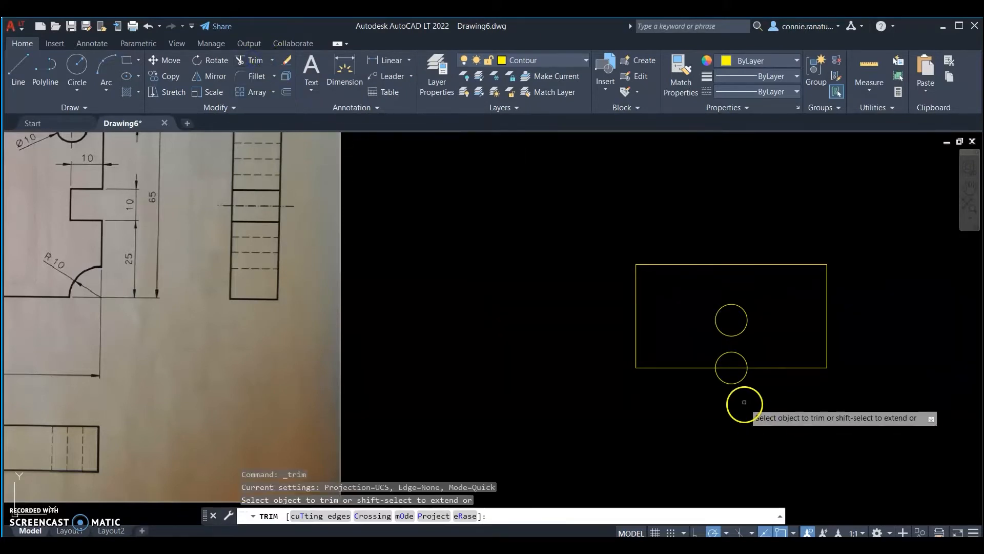
{"action": "left_click", "coordinate": [735, 383]}
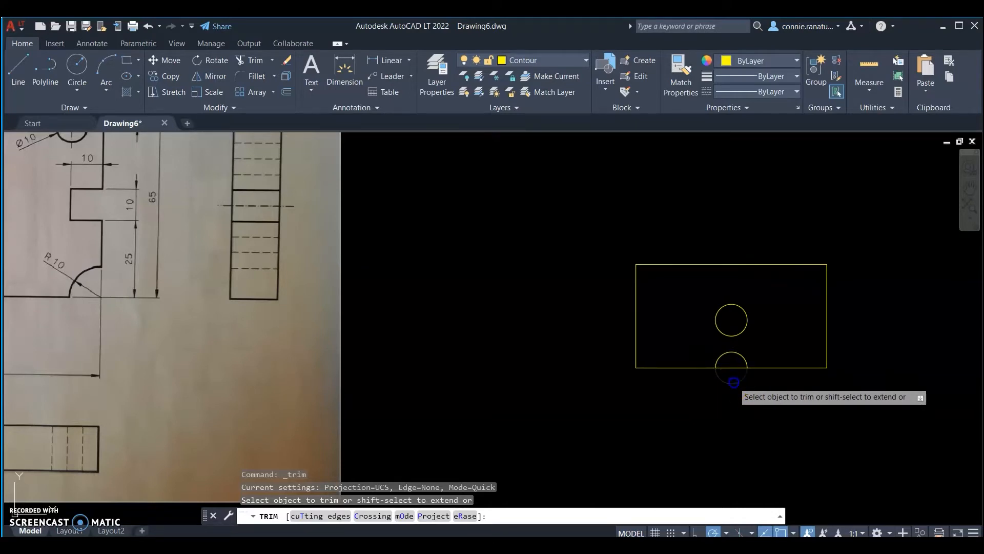
{"action": "left_click", "coordinate": [733, 382]}
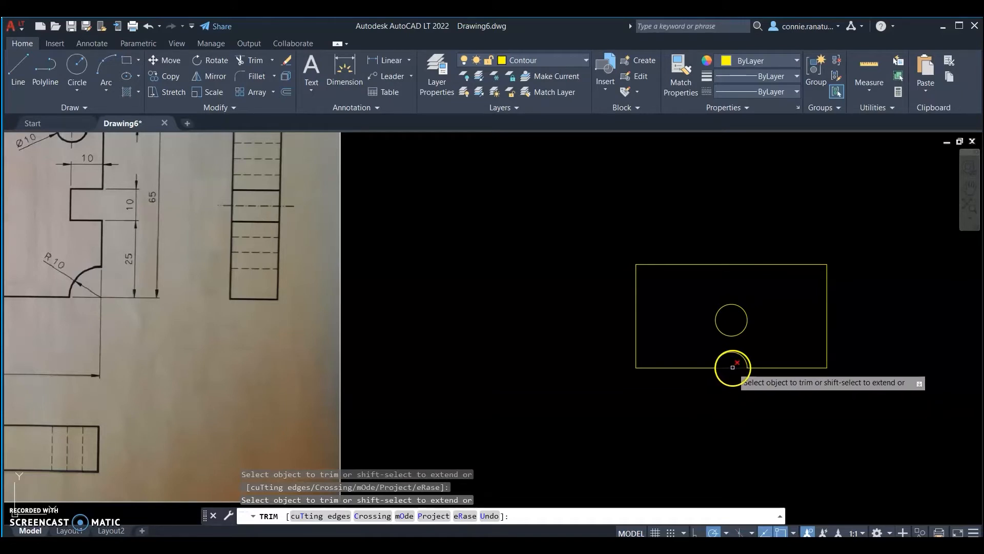
{"action": "left_click", "coordinate": [732, 367]}
{"action": "right_click", "coordinate": [714, 386]}
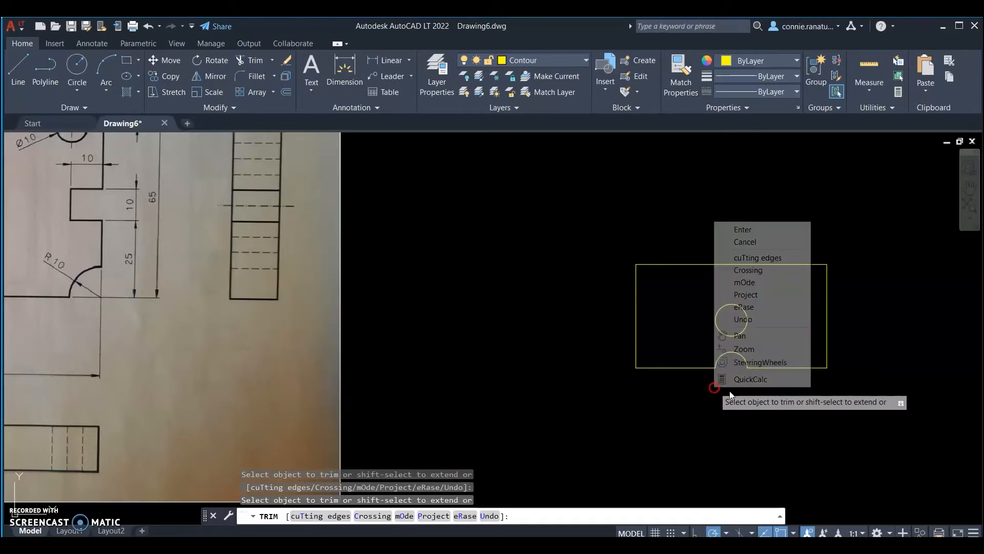
{"action": "left_click", "coordinate": [740, 228]}
{"action": "scroll", "coordinate": [697, 339], "scroll_direction": "down", "scroll_amount": 4}
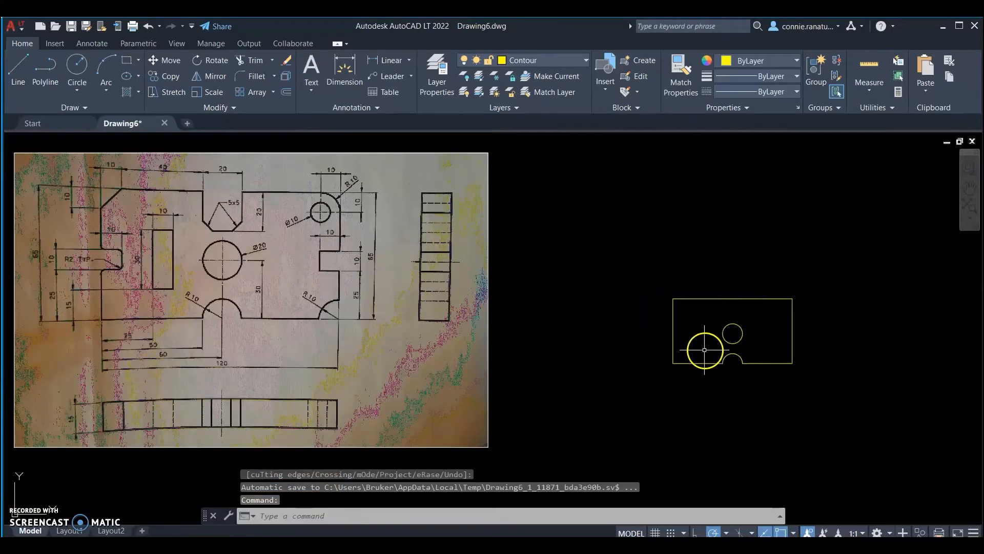
{"action": "scroll", "coordinate": [613, 312], "scroll_direction": "up", "scroll_amount": 2}
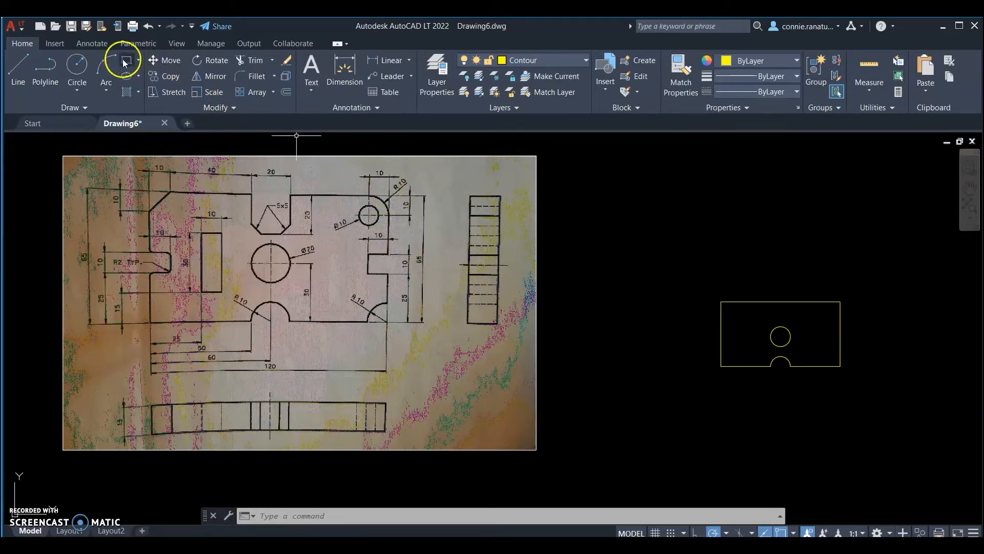
Draw a radius 5 circle with its centre offset @-10,-10 from the plate's upper-right corner, using the From snap
{"action": "left_click", "coordinate": [78, 66]}
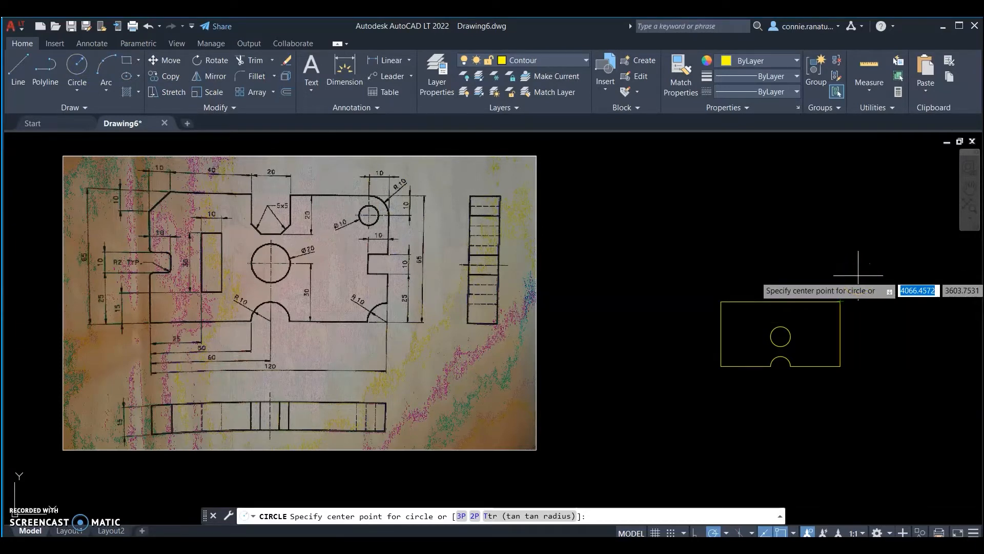
{"action": "type", "text": "snap"}
{"action": "key", "text": "BackSpace"}
{"action": "key", "text": "BackSpace"}
{"action": "key", "text": "BackSpace"}
{"action": "key", "text": "BackSpace"}
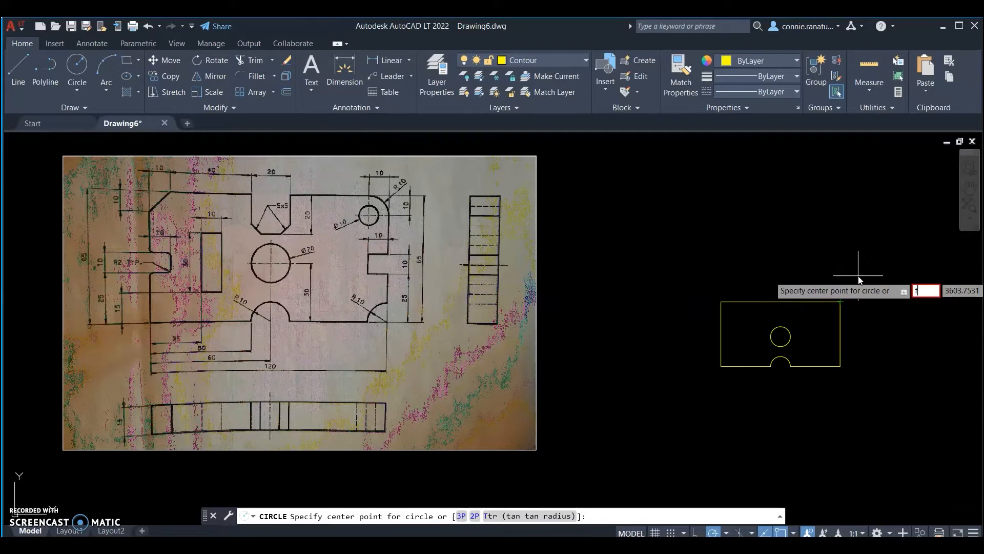
{"action": "type", "text": "from"}
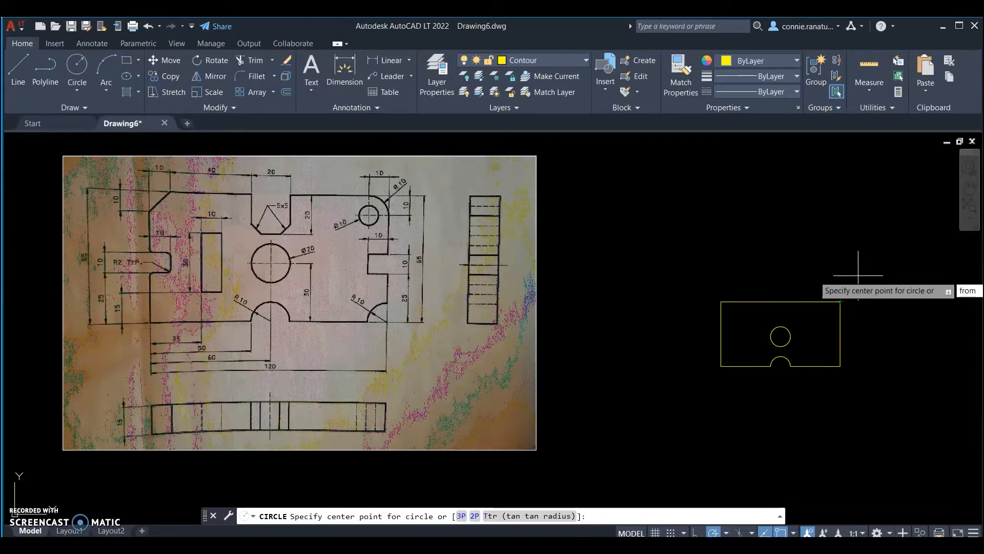
{"action": "key", "text": "Return"}
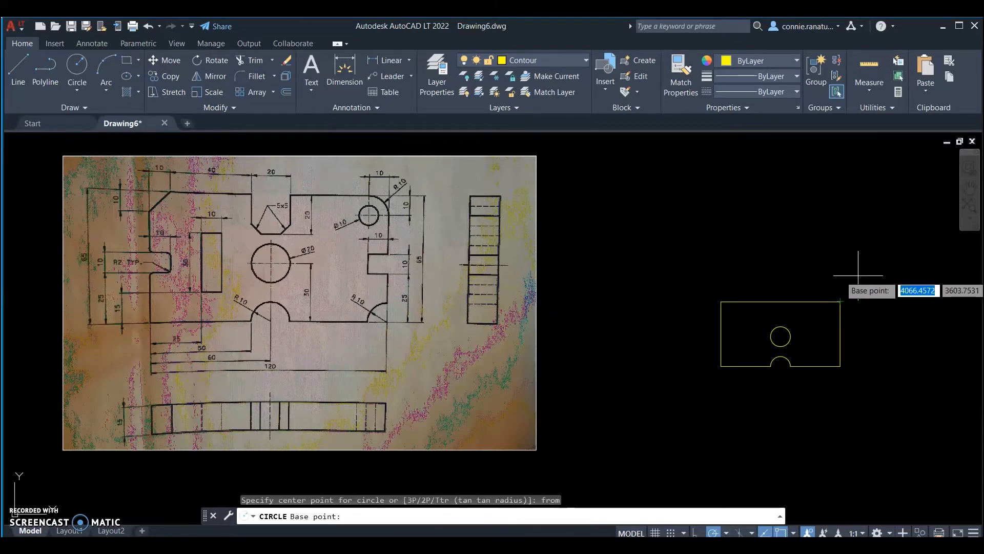
{"action": "left_click", "coordinate": [841, 302]}
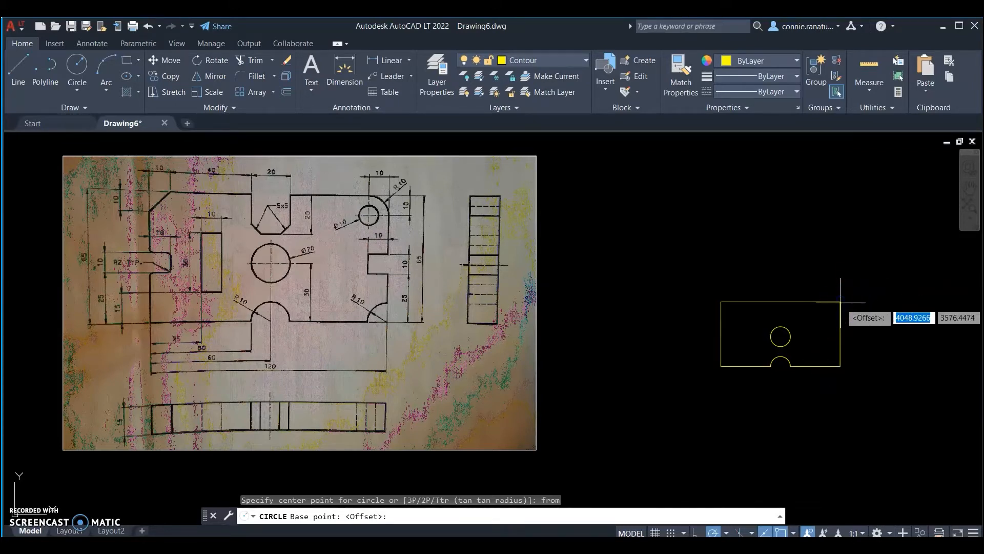
{"action": "type", "text": "@-10"}
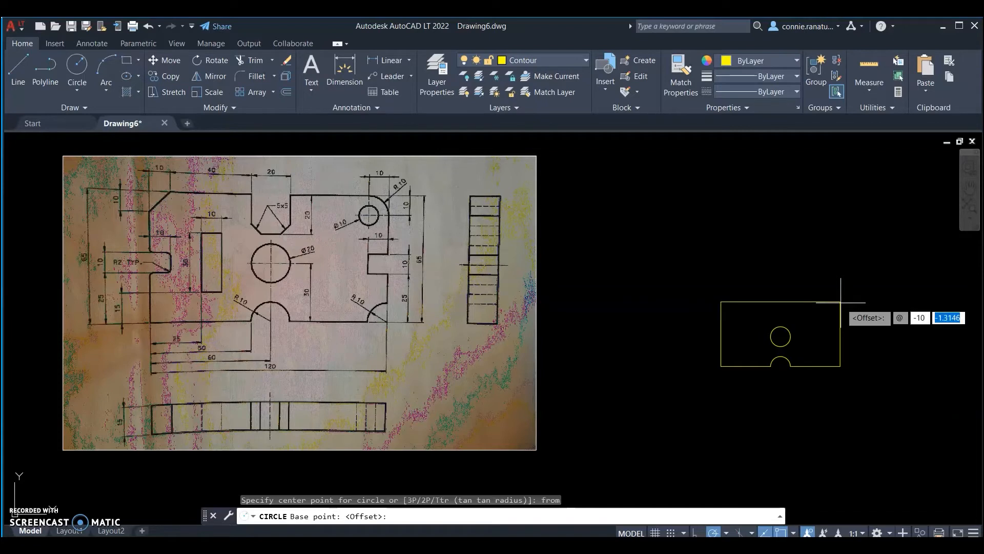
{"action": "key", "text": "Tab"}
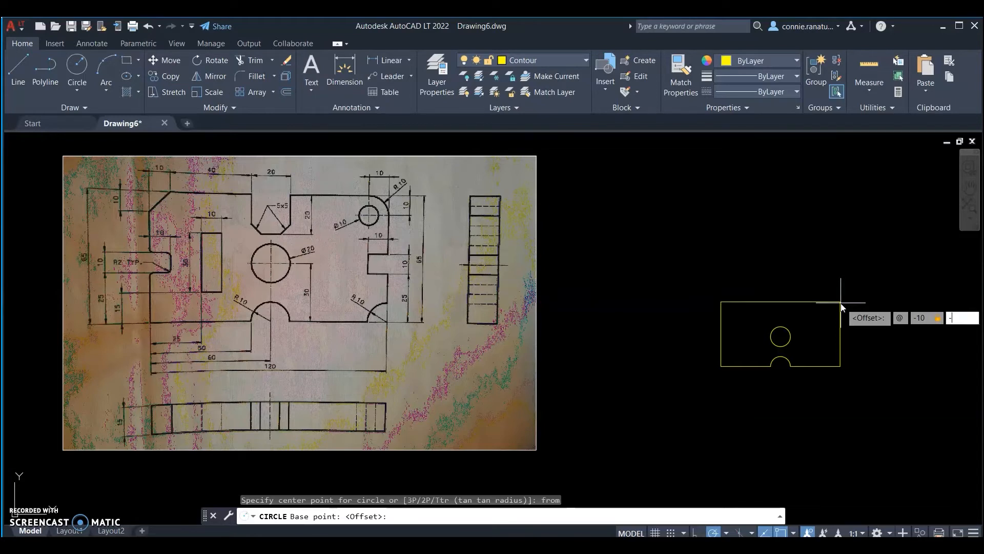
{"action": "key", "text": "Return"}
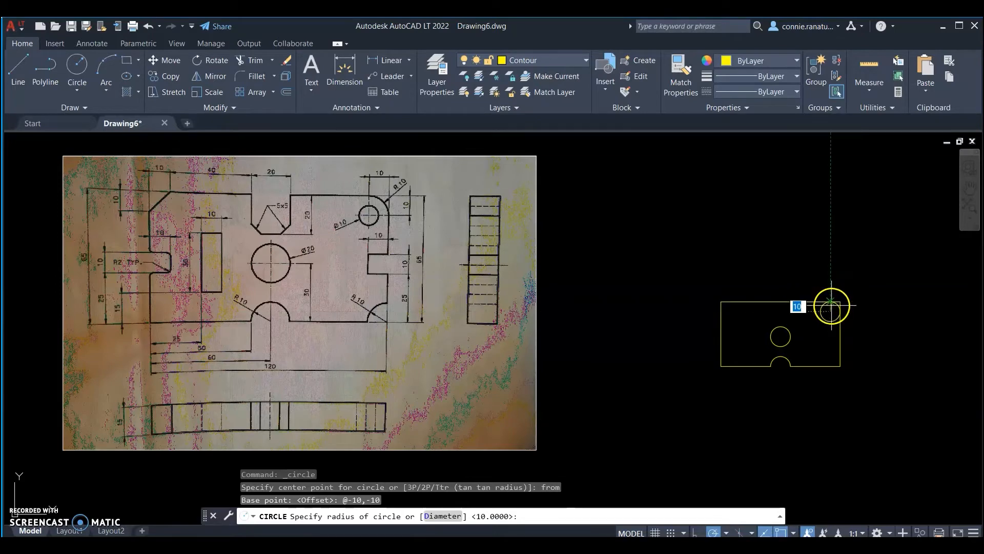
{"action": "scroll", "coordinate": [830, 305], "scroll_direction": "up", "scroll_amount": 2}
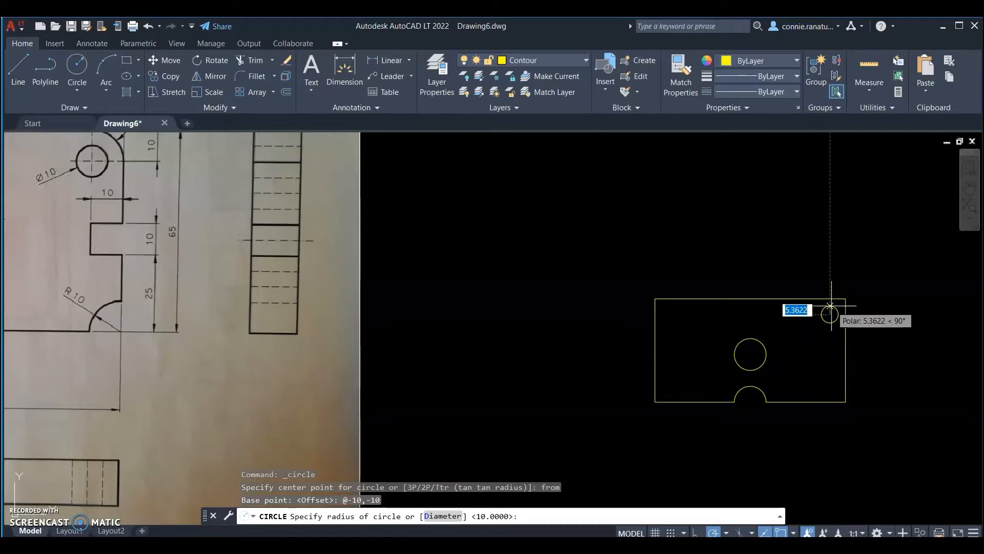
{"action": "type", "text": "5"}
{"action": "key", "text": "Return"}
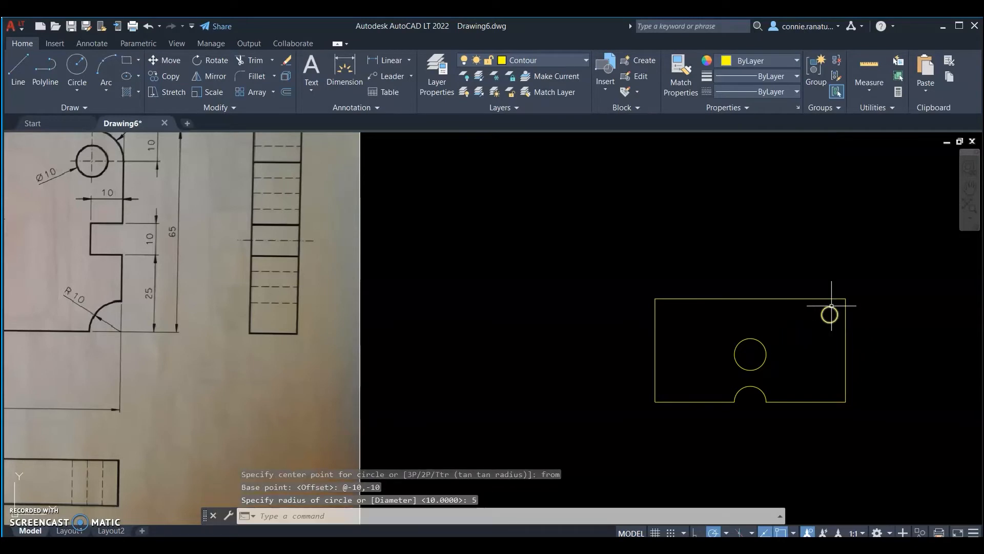
Draw a 20 long vertical line downward from the midpoint of the plate's upper edge
{"action": "scroll", "coordinate": [840, 317], "scroll_direction": "down", "scroll_amount": 3}
{"action": "scroll", "coordinate": [818, 294], "scroll_direction": "up", "scroll_amount": 1}
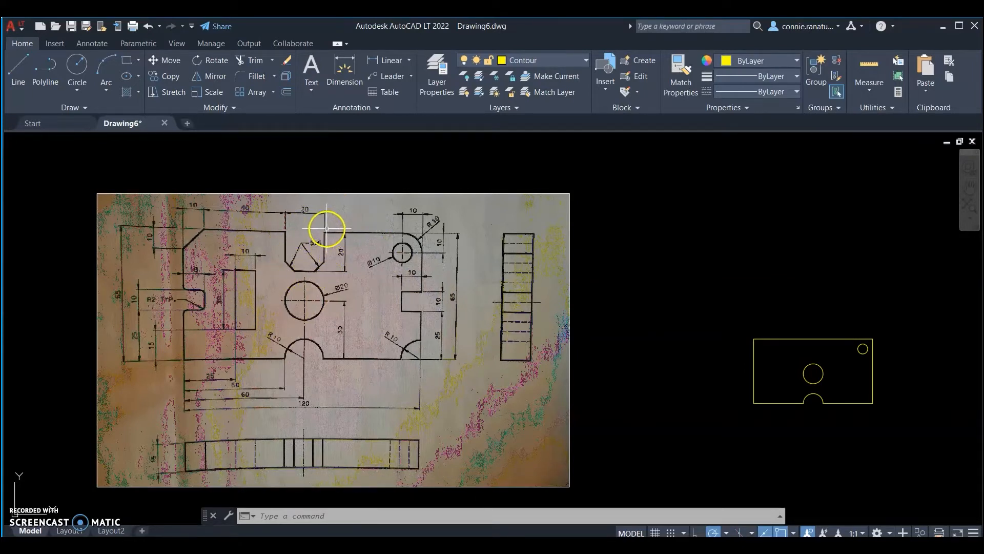
{"action": "left_click", "coordinate": [23, 65]}
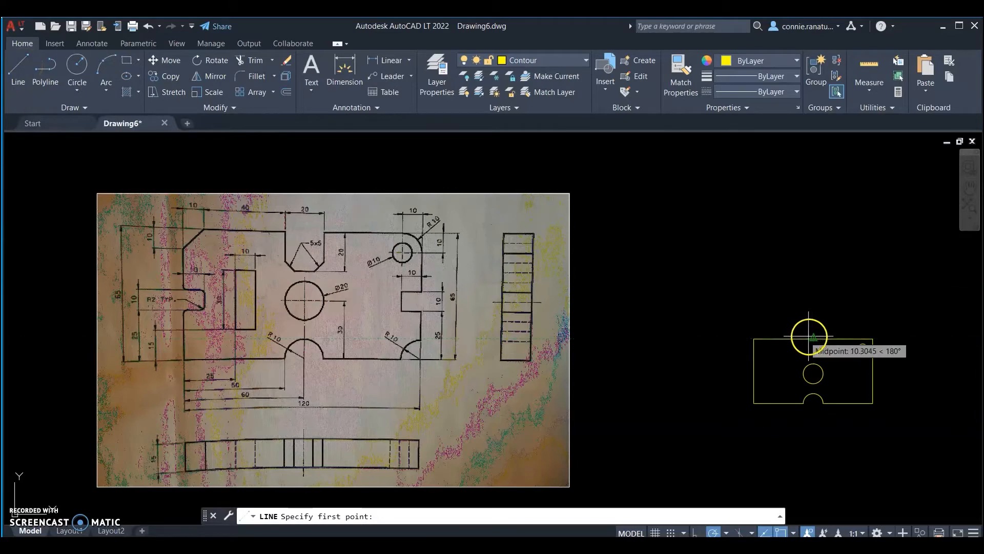
{"action": "scroll", "coordinate": [809, 336], "scroll_direction": "up", "scroll_amount": 2}
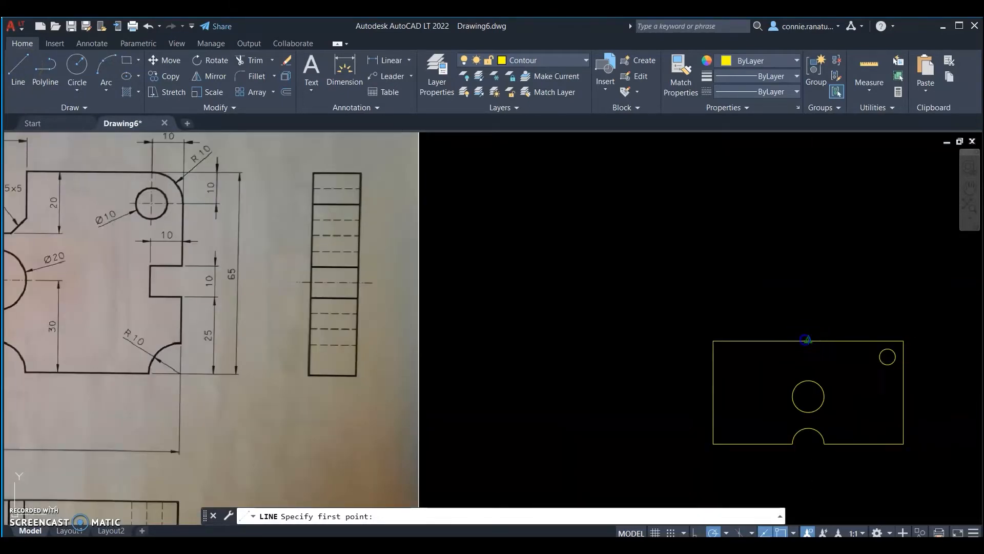
{"action": "left_click", "coordinate": [805, 339]}
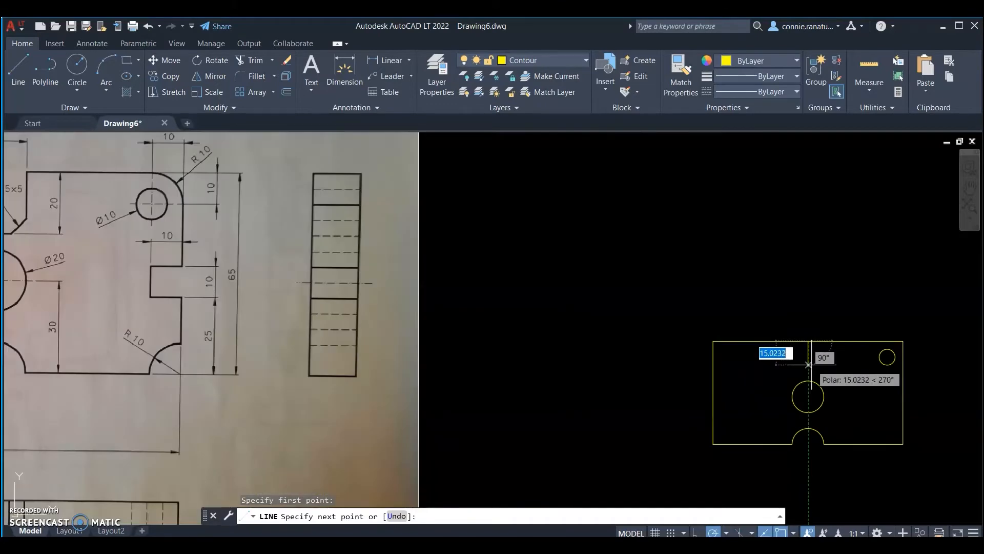
{"action": "type", "text": "2"}
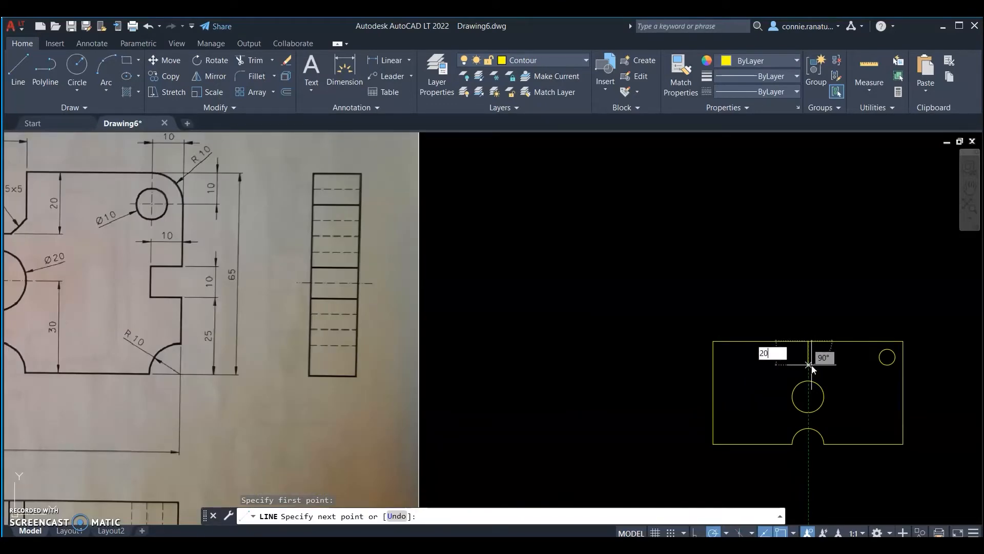
{"action": "type", "text": "0"}
{"action": "key", "text": "Return"}
{"action": "right_click", "coordinate": [812, 366]}
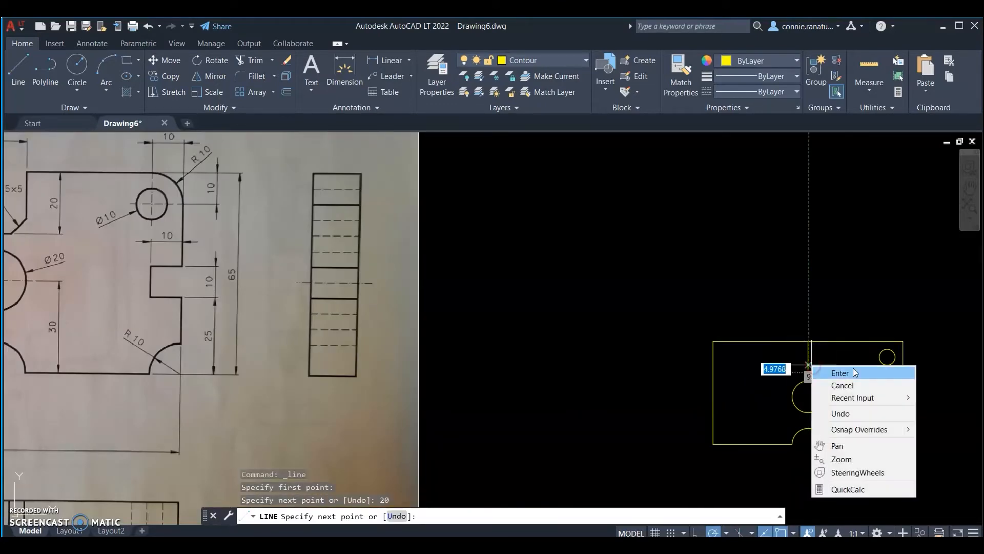
{"action": "left_click", "coordinate": [854, 373]}
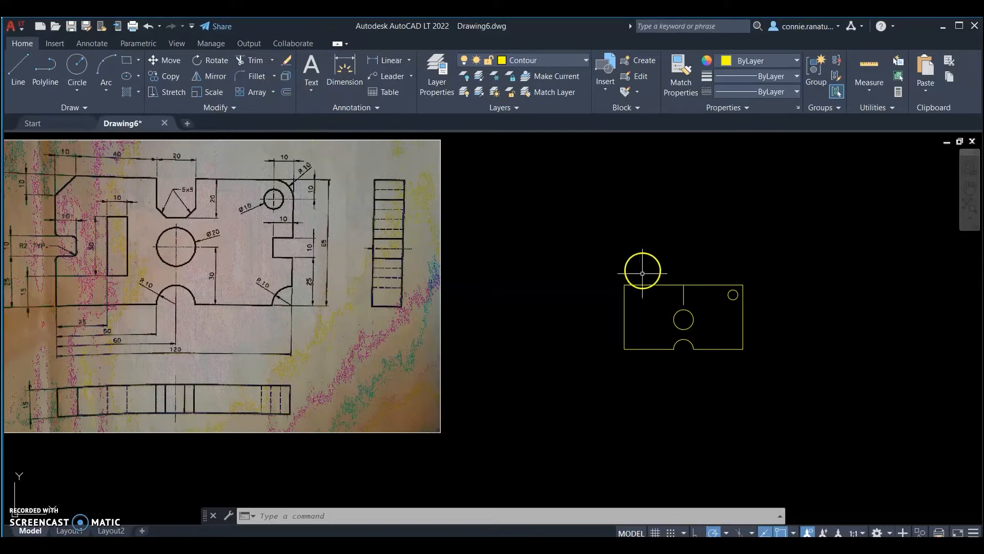
Offset the short vertical line by 10 to both its right and left sides
{"action": "left_click", "coordinate": [285, 92]}
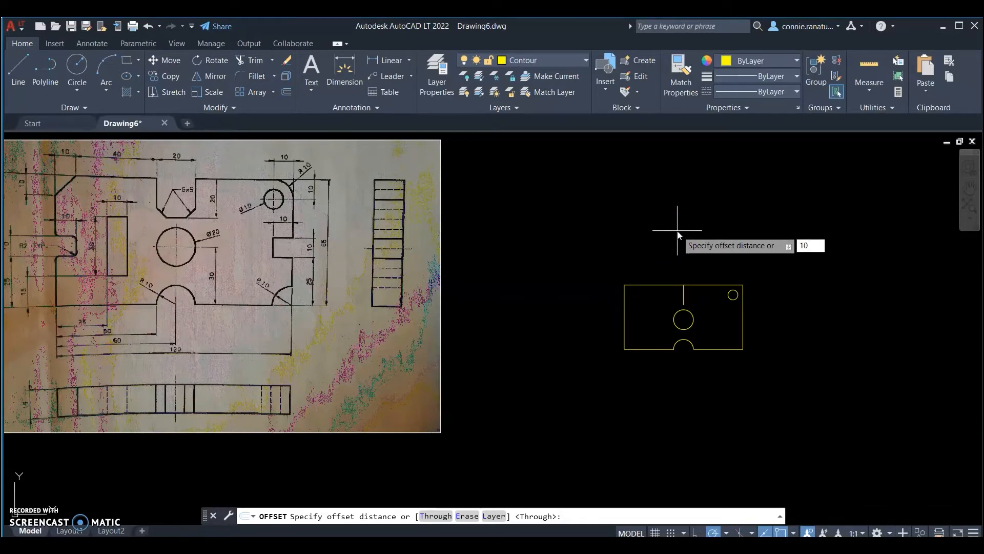
{"action": "key", "text": "Return"}
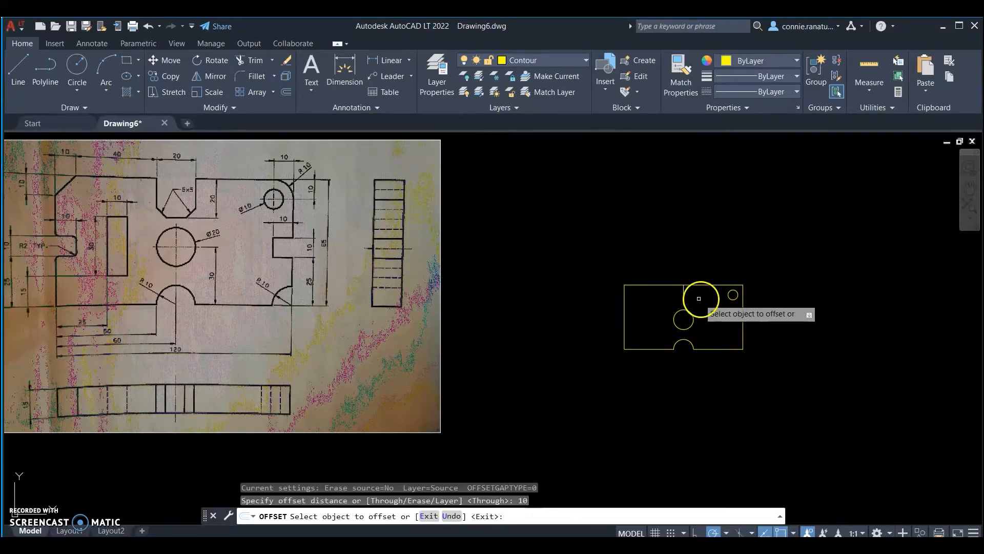
{"action": "left_click", "coordinate": [685, 296]}
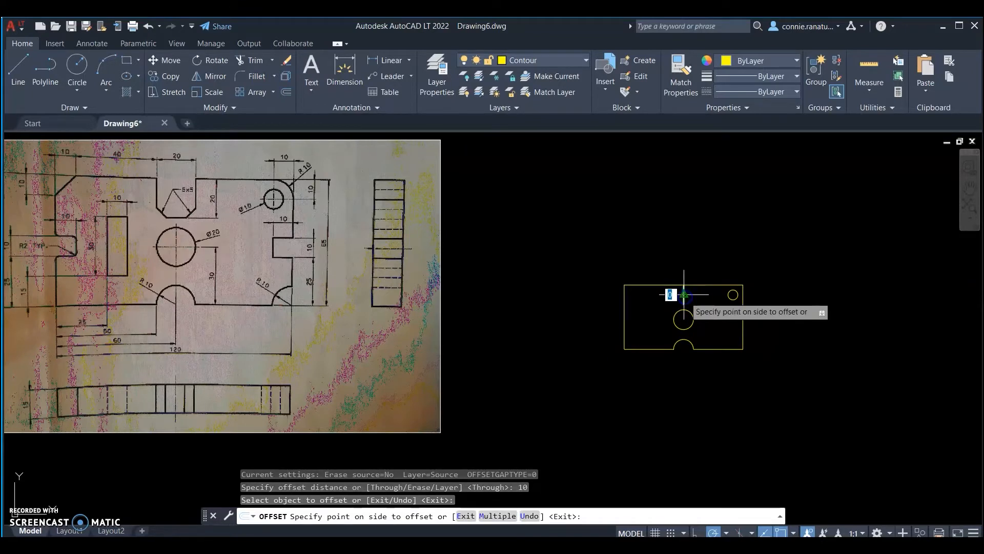
{"action": "left_click", "coordinate": [707, 295]}
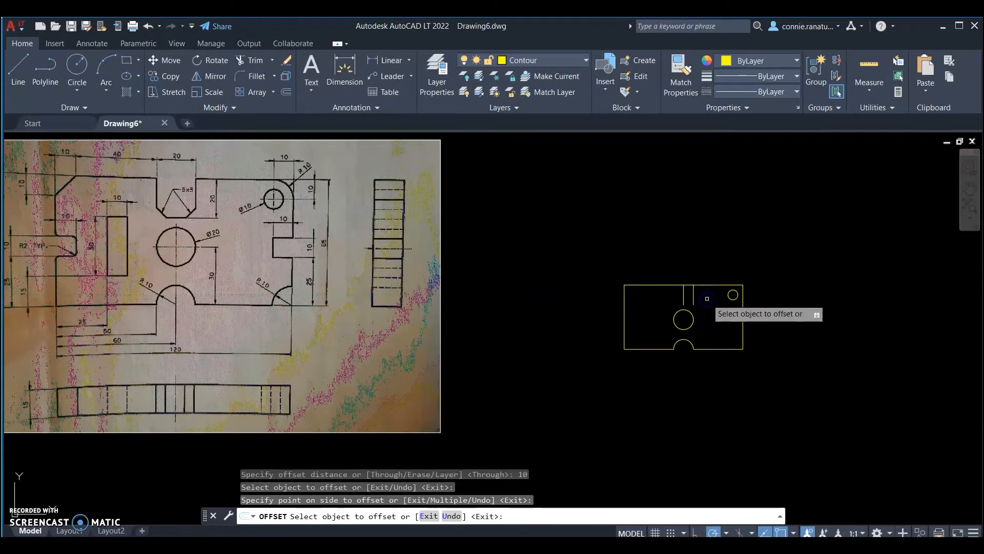
{"action": "left_click", "coordinate": [684, 297]}
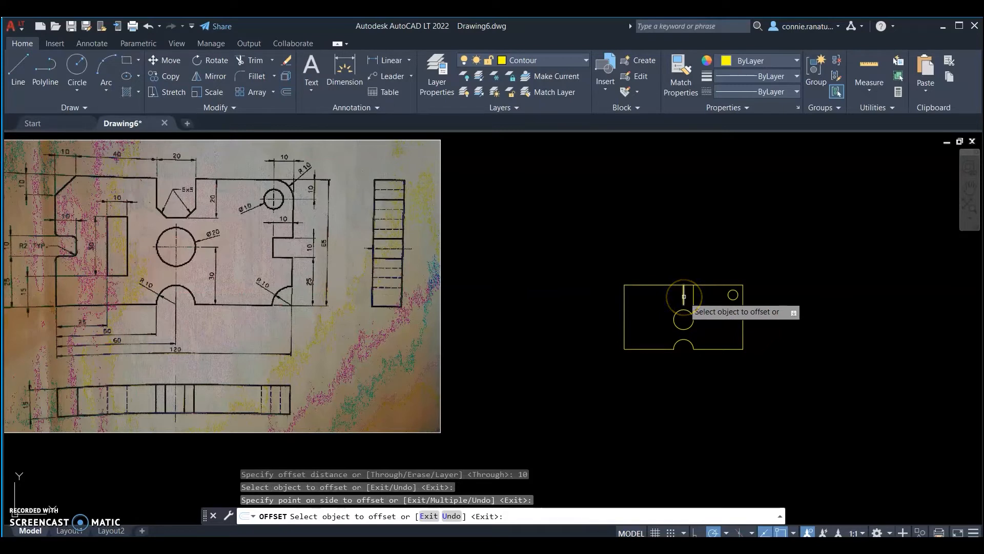
{"action": "left_click", "coordinate": [683, 296]}
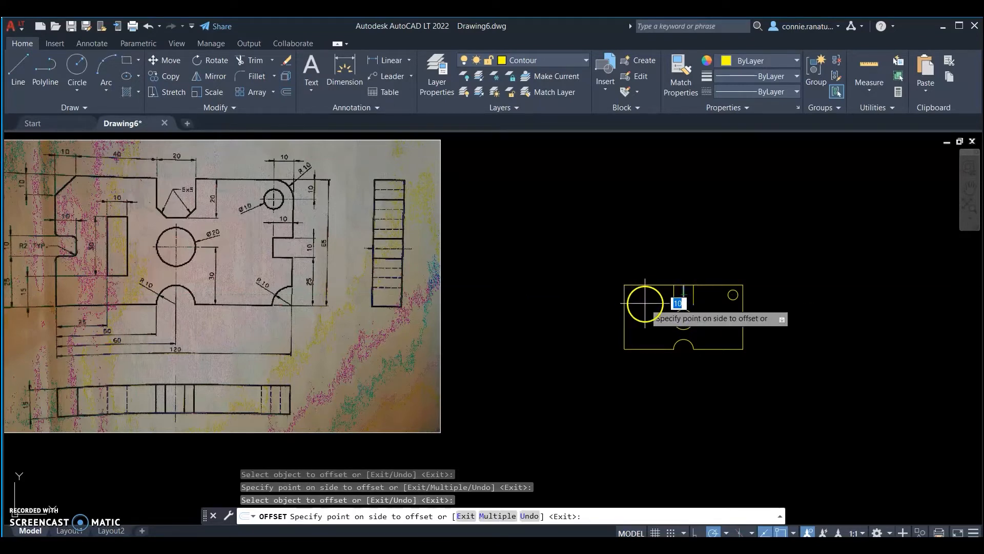
{"action": "left_click", "coordinate": [645, 303]}
{"action": "right_click", "coordinate": [658, 307]}
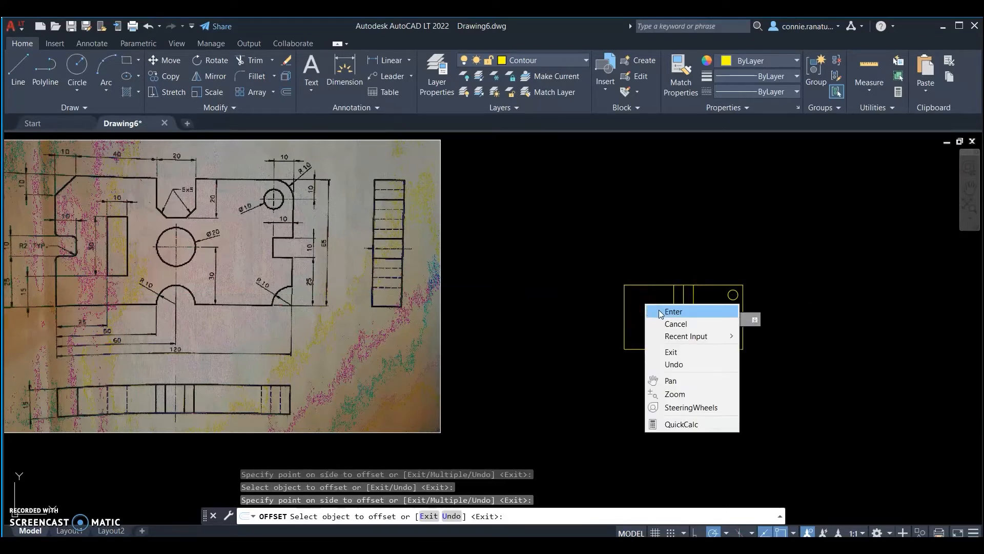
{"action": "left_click", "coordinate": [659, 309]}
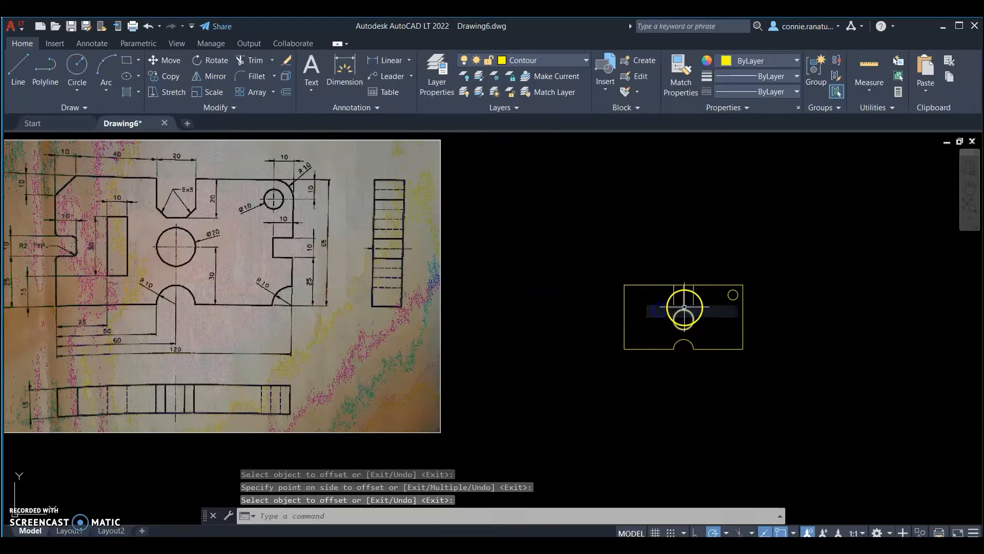
Draw a horizontal line joining the lower ends of the two offset lines to form the slot's bottom
{"action": "left_click", "coordinate": [17, 67]}
{"action": "left_click", "coordinate": [674, 305]}
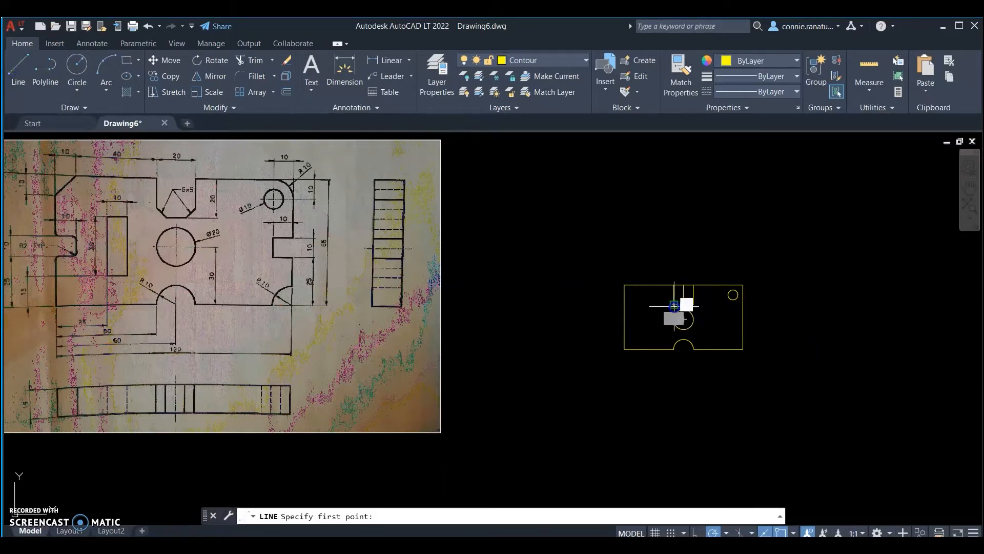
{"action": "left_click", "coordinate": [692, 304]}
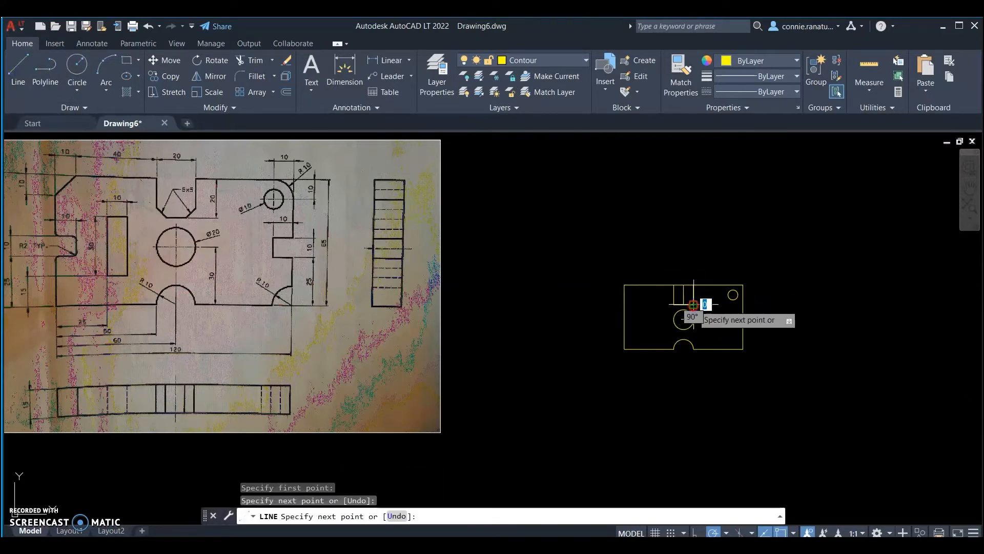
{"action": "right_click", "coordinate": [693, 306]}
{"action": "left_click", "coordinate": [722, 314]}
Erase the vertical centre line between the slot's two sides
{"action": "scroll", "coordinate": [717, 302], "scroll_direction": "up", "scroll_amount": 2}
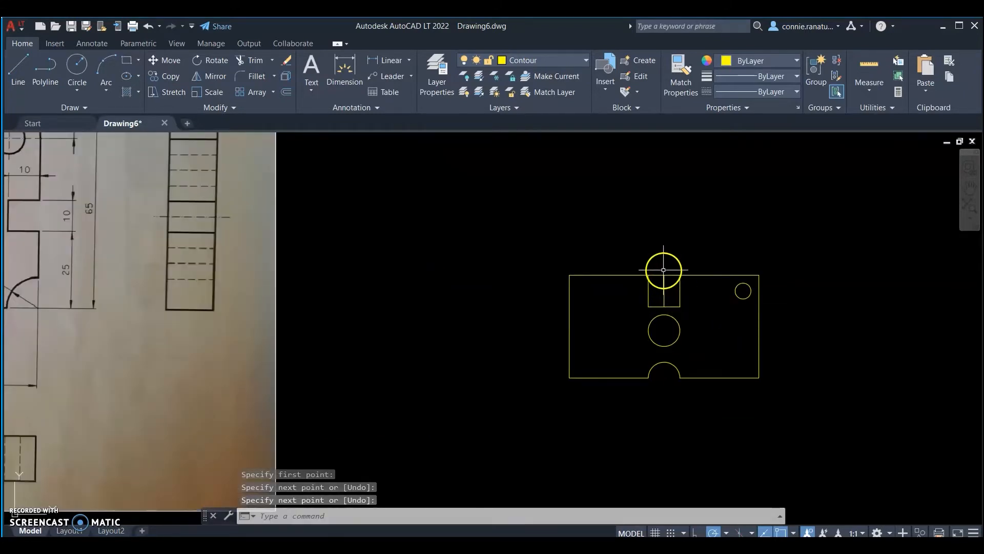
{"action": "left_click", "coordinate": [669, 288]}
{"action": "left_click", "coordinate": [650, 283]}
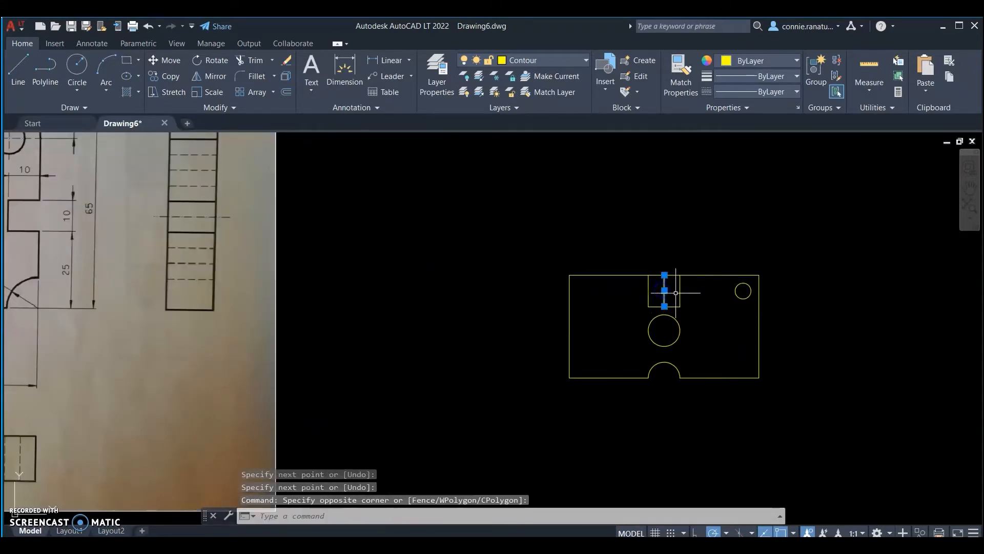
{"action": "key", "text": "Delete"}
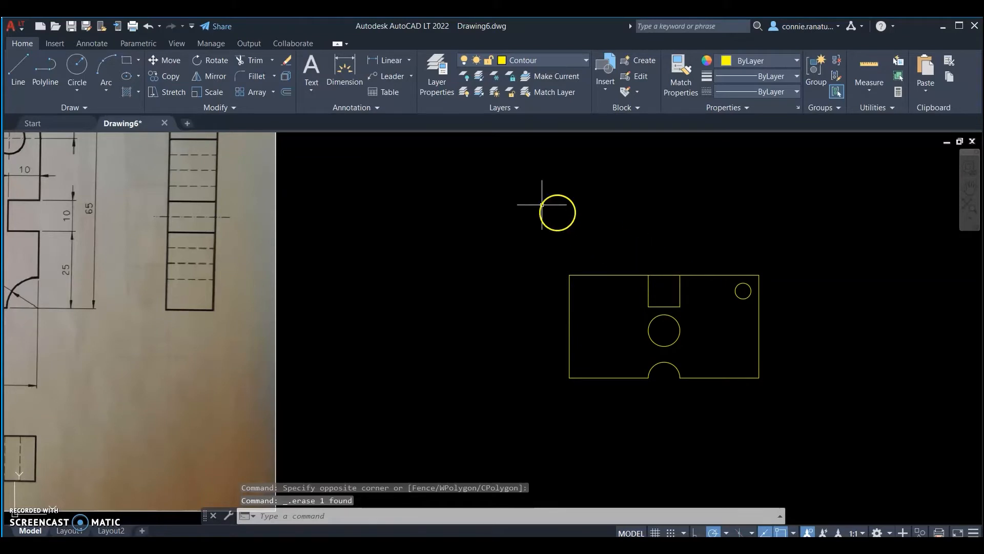
Trim the segment of the plate's upper edge between the two slot sides to open the rectangular notch
{"action": "scroll", "coordinate": [442, 242], "scroll_direction": "down", "scroll_amount": 2}
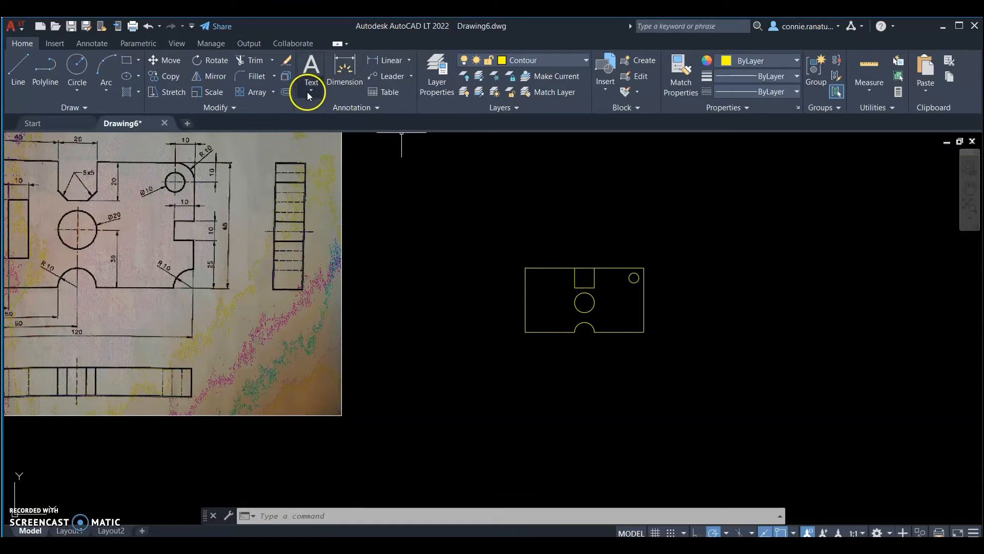
{"action": "left_click", "coordinate": [248, 61]}
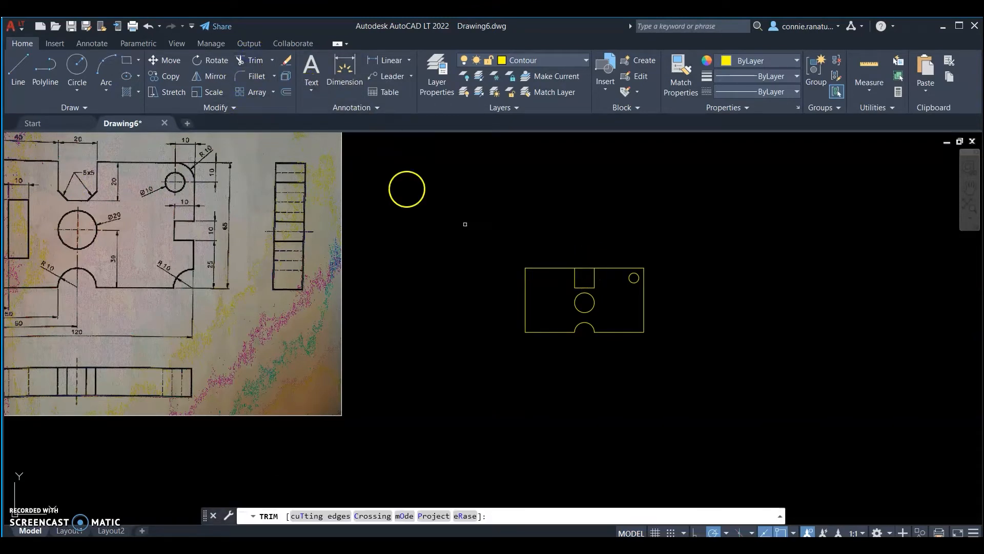
{"action": "left_click", "coordinate": [584, 267]}
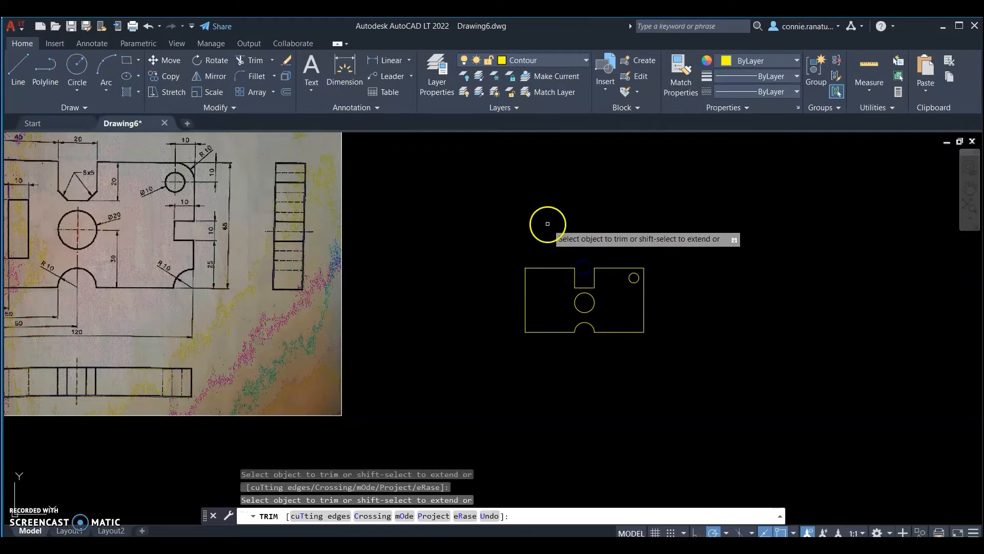
{"action": "right_click", "coordinate": [566, 220]}
{"action": "left_click", "coordinate": [569, 230]}
{"action": "scroll", "coordinate": [610, 228], "scroll_direction": "down", "scroll_amount": 3}
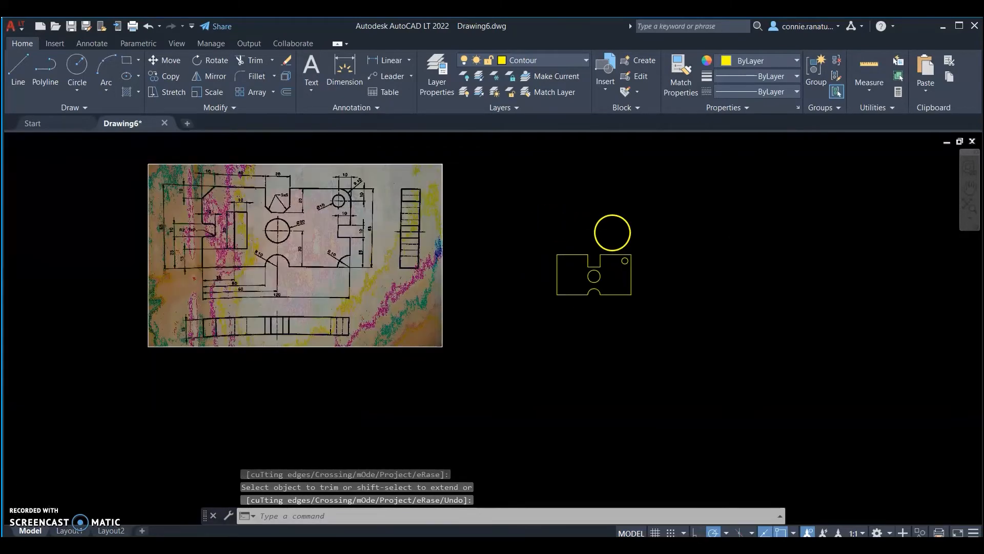
{"action": "scroll", "coordinate": [441, 209], "scroll_direction": "up", "scroll_amount": 3}
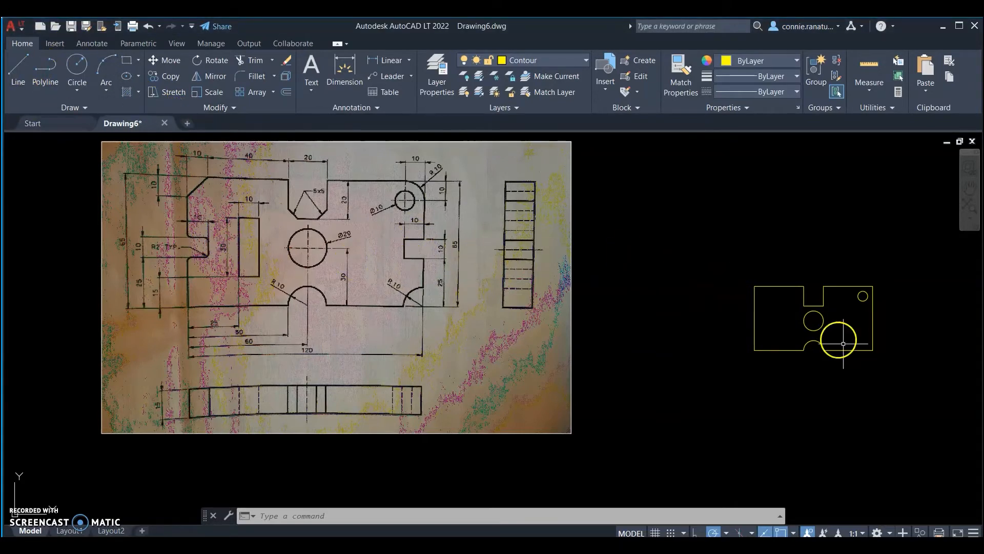
Start a line at a point offset 0,25 from the plate's lower-left corner, on its left edge
{"action": "left_click", "coordinate": [25, 63]}
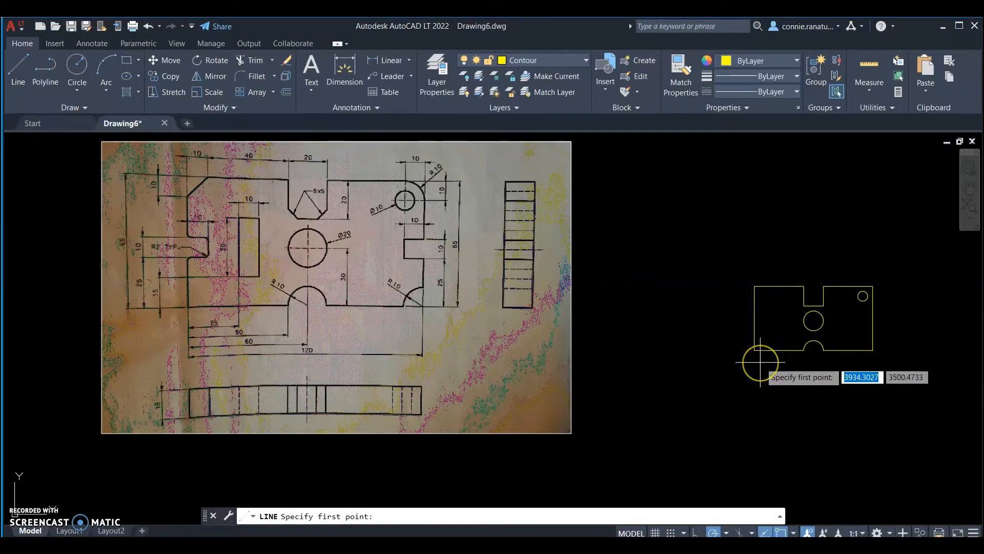
{"action": "key", "text": "Escape"}
{"action": "key", "text": "Return"}
{"action": "type", "text": "from"}
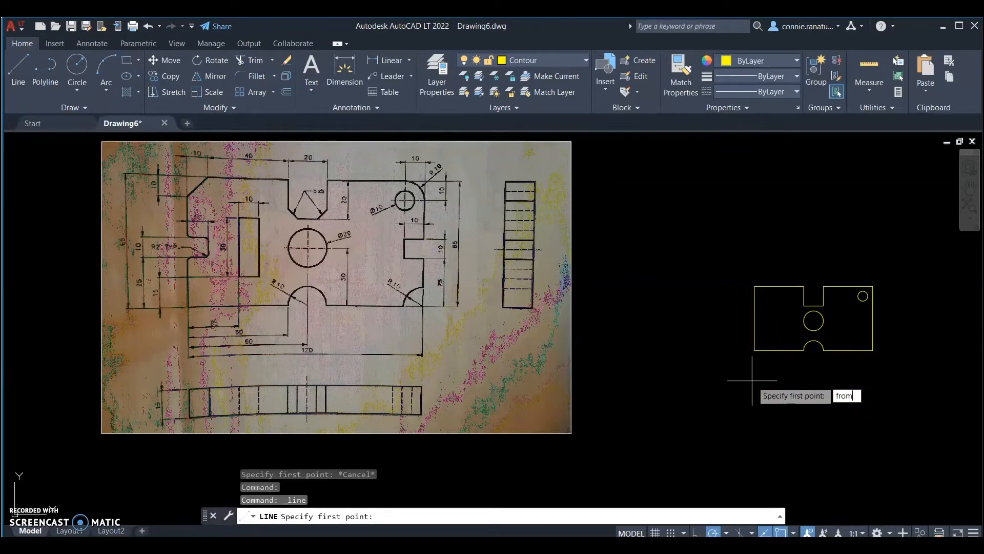
{"action": "key", "text": "Return"}
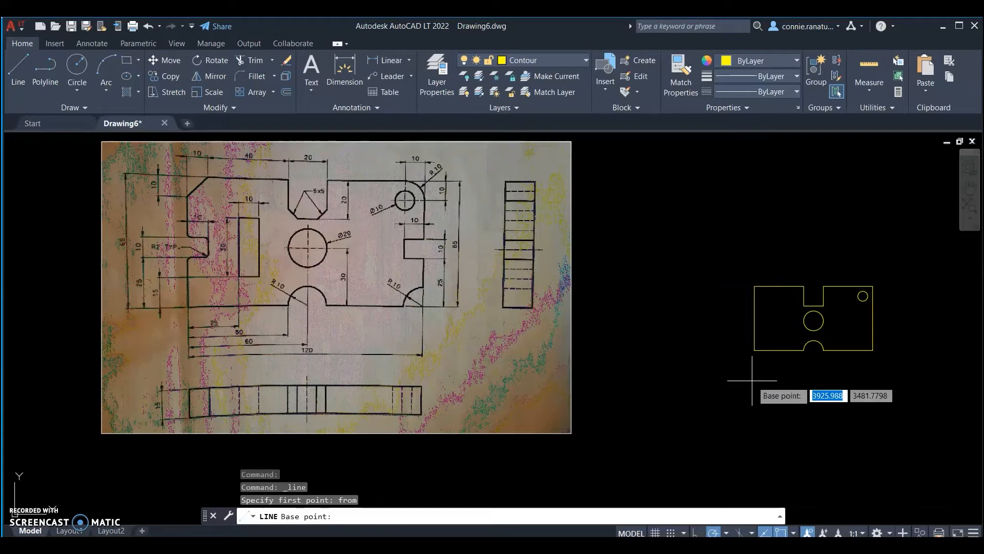
{"action": "left_click", "coordinate": [757, 350]}
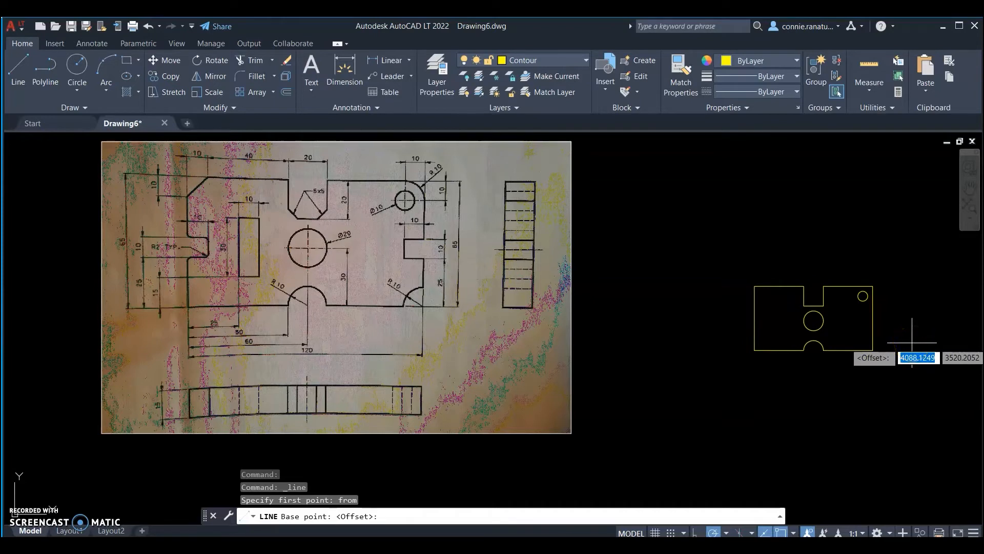
{"action": "type", "text": "@0"}
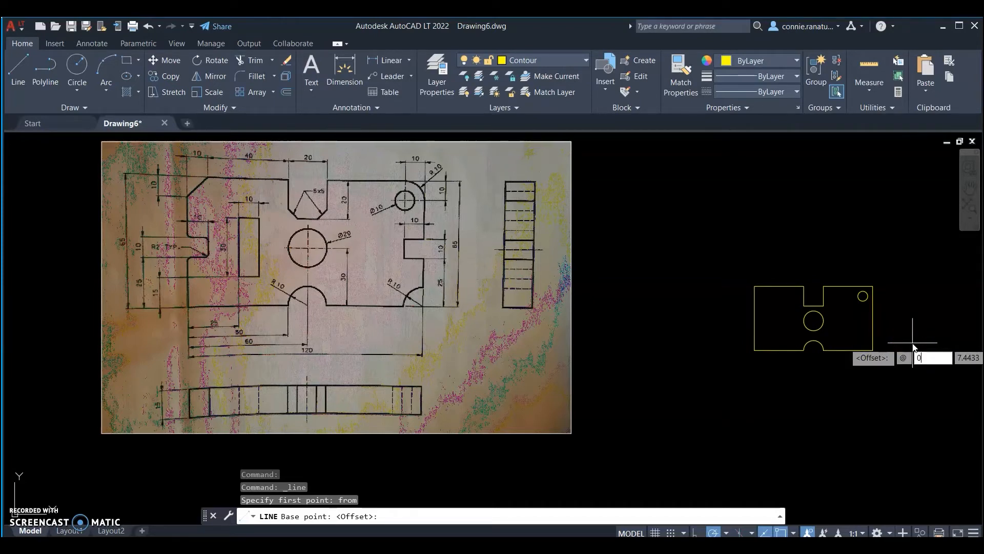
{"action": "key", "text": "Tab"}
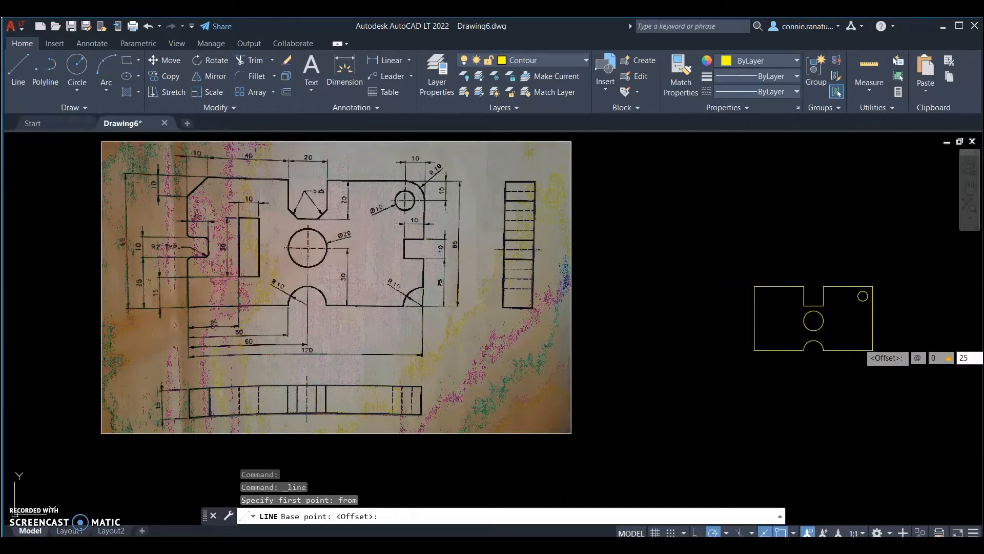
{"action": "key", "text": "Return"}
Draw three 10-long segments going right, up and back left to outline a square notch at the plate's left edge
{"action": "scroll", "coordinate": [813, 321], "scroll_direction": "down", "scroll_amount": 2}
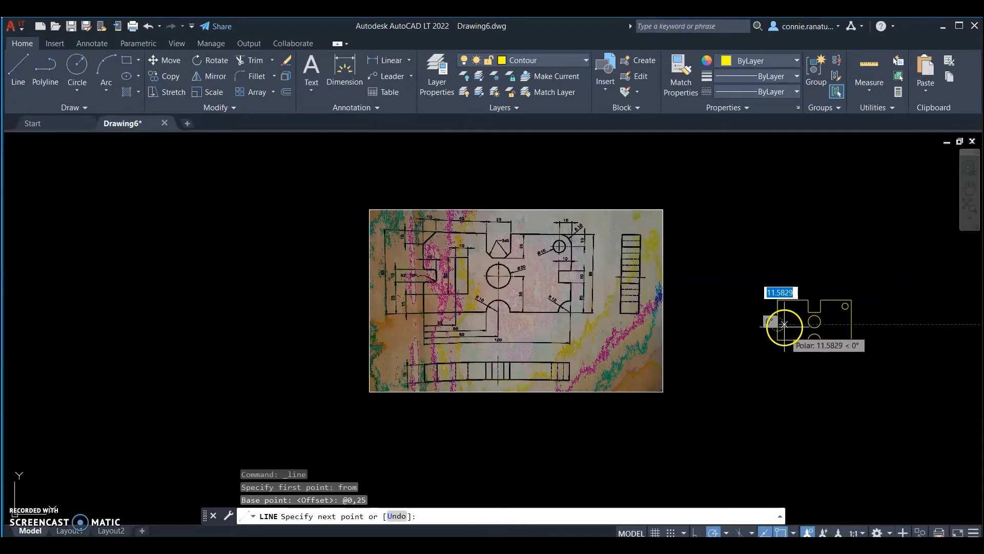
{"action": "scroll", "coordinate": [783, 324], "scroll_direction": "up", "scroll_amount": 4}
{"action": "scroll", "coordinate": [787, 307], "scroll_direction": "down", "scroll_amount": 2}
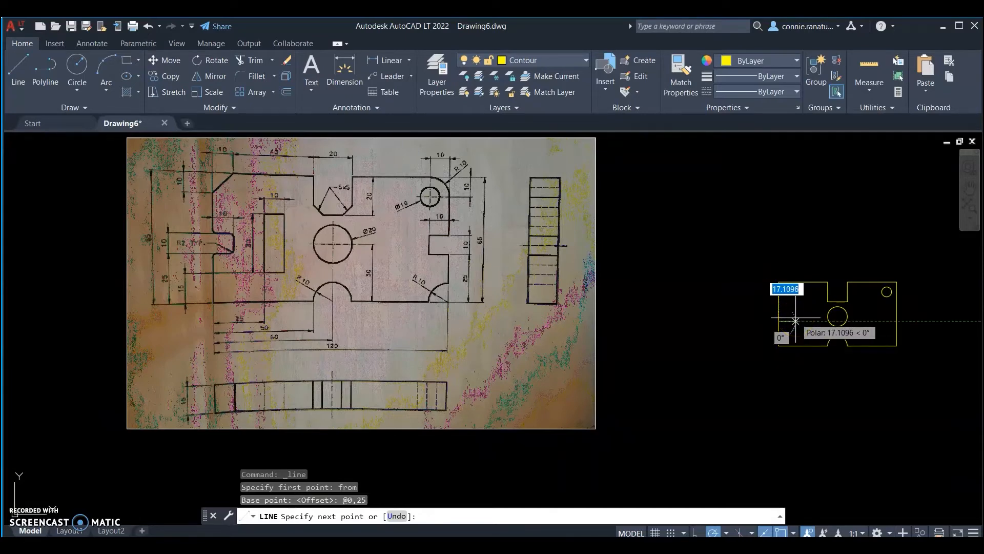
{"action": "scroll", "coordinate": [795, 320], "scroll_direction": "up", "scroll_amount": 2}
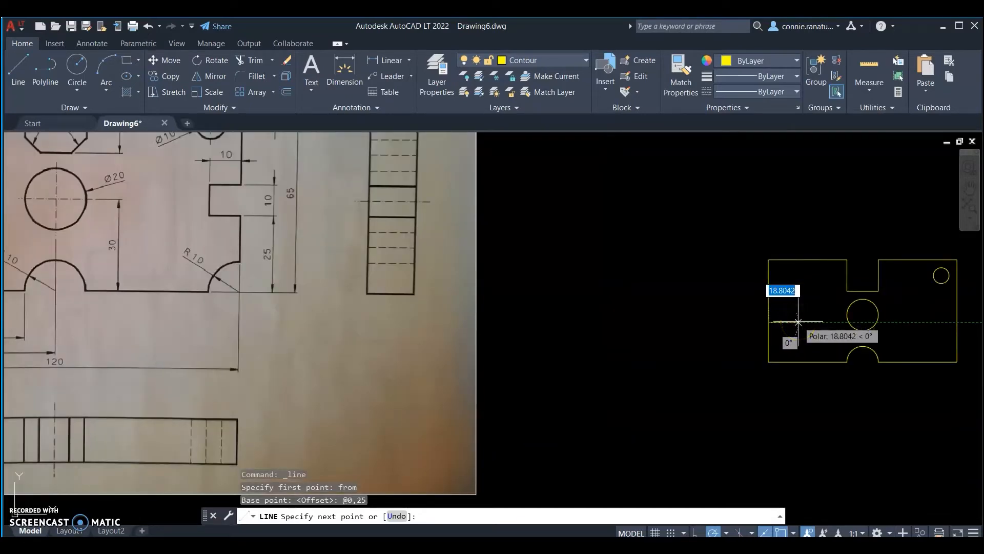
{"action": "type", "text": "10"}
{"action": "key", "text": "Return"}
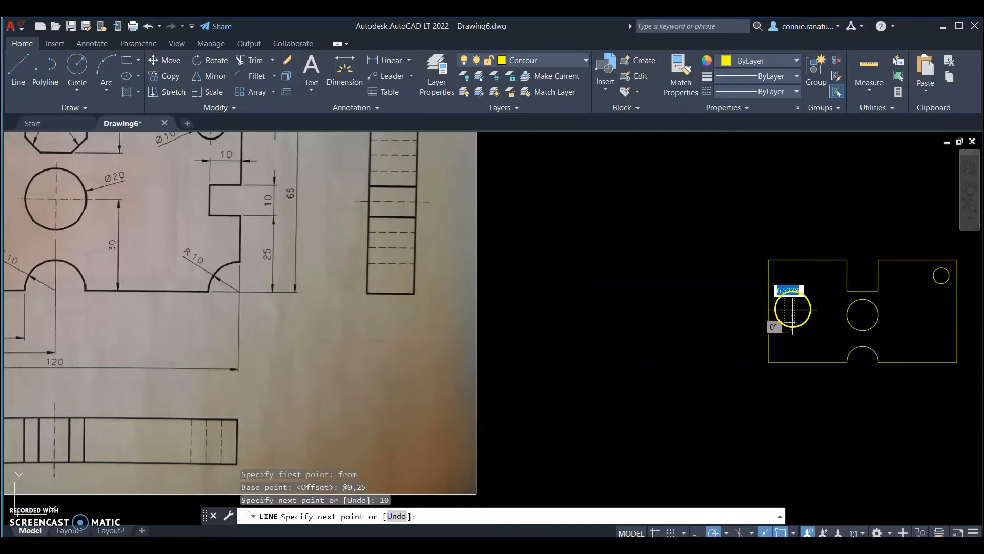
{"action": "type", "text": "1"}
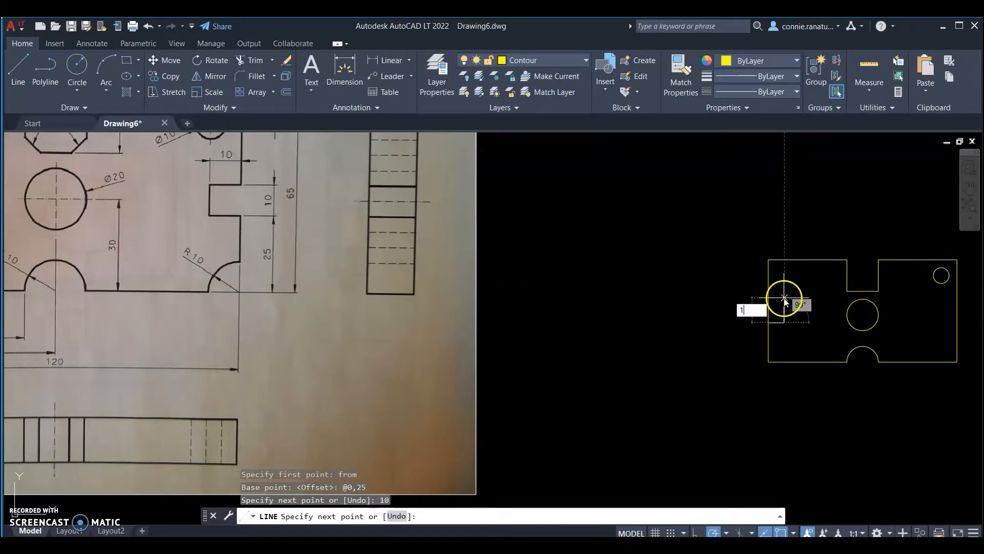
{"action": "type", "text": "0"}
{"action": "key", "text": "Return"}
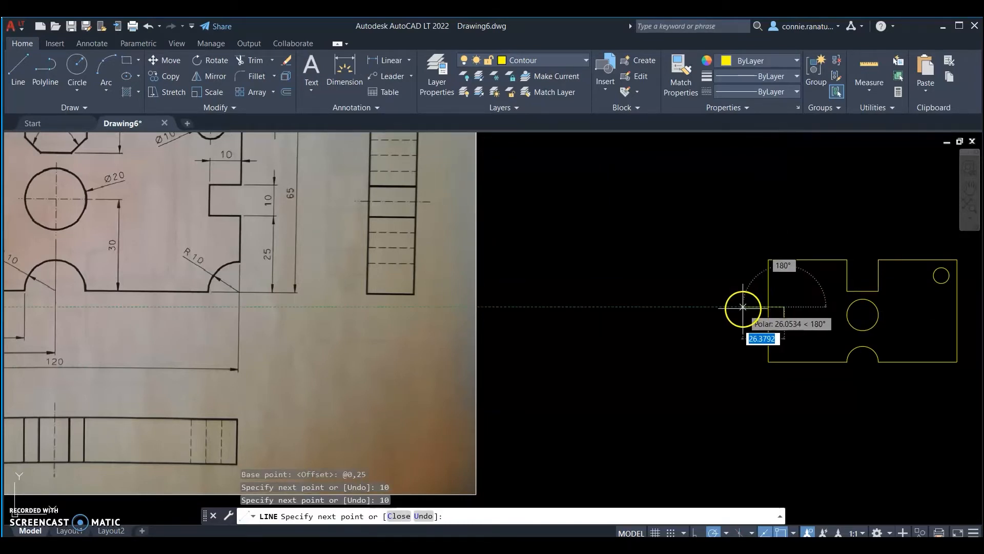
{"action": "type", "text": "10"}
{"action": "key", "text": "Return"}
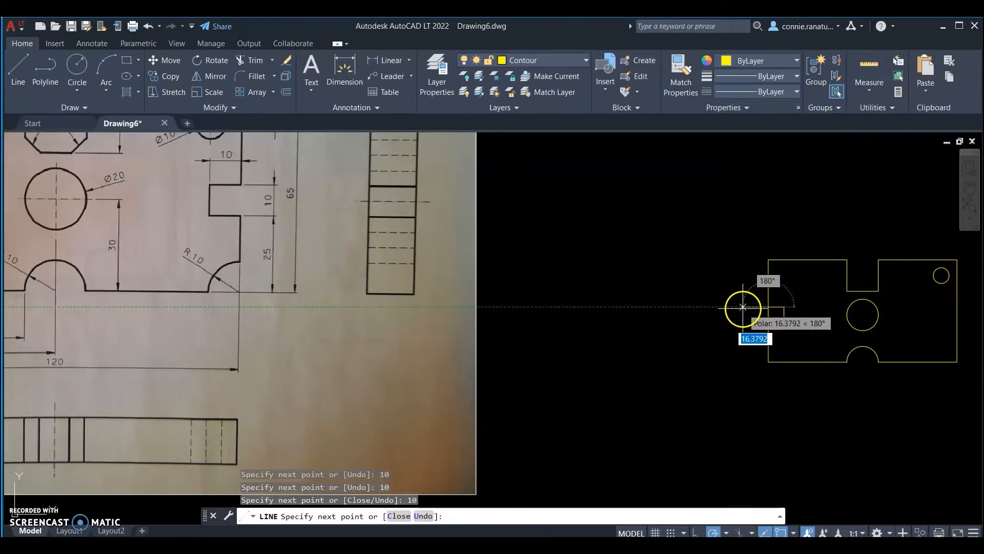
{"action": "right_click", "coordinate": [737, 308]}
{"action": "left_click", "coordinate": [769, 314]}
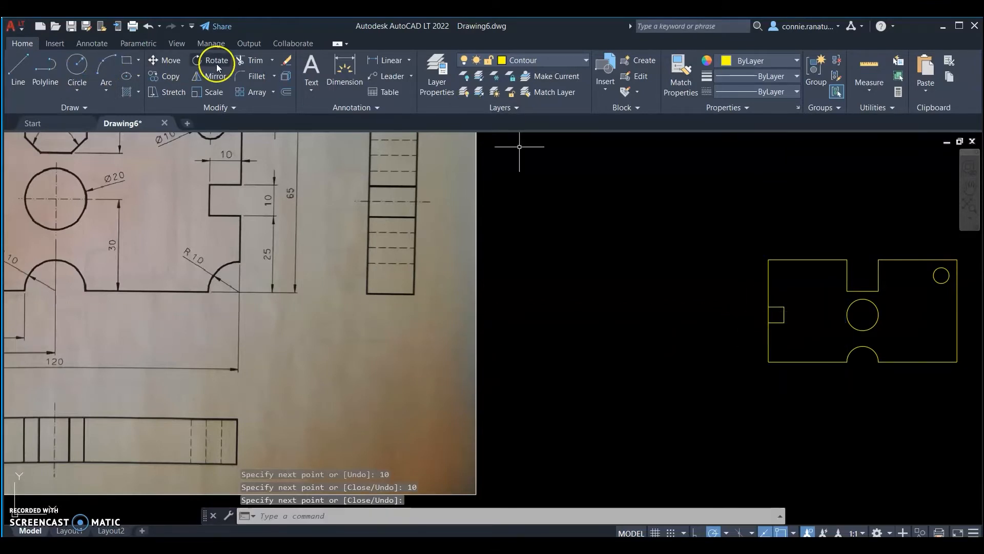
Trim the plate's left edge between the two horizontal notch sides to open the square notch
{"action": "left_click", "coordinate": [254, 60]}
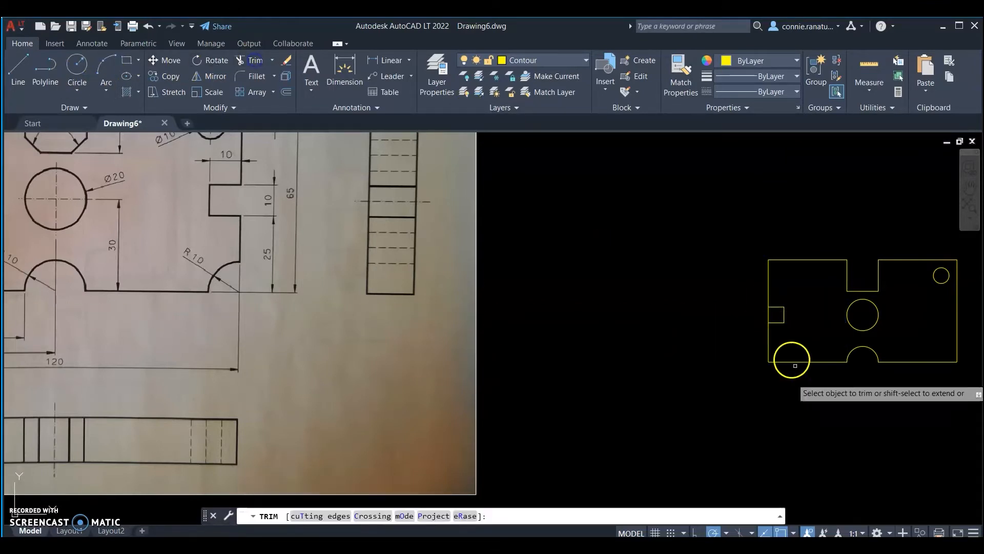
{"action": "left_click", "coordinate": [767, 314]}
{"action": "right_click", "coordinate": [769, 315]}
{"action": "left_click", "coordinate": [796, 324]}
Mirror the left notch's three lines about a vertical axis through the central circle's centre, keeping the originals
{"action": "scroll", "coordinate": [794, 321], "scroll_direction": "down", "scroll_amount": 4}
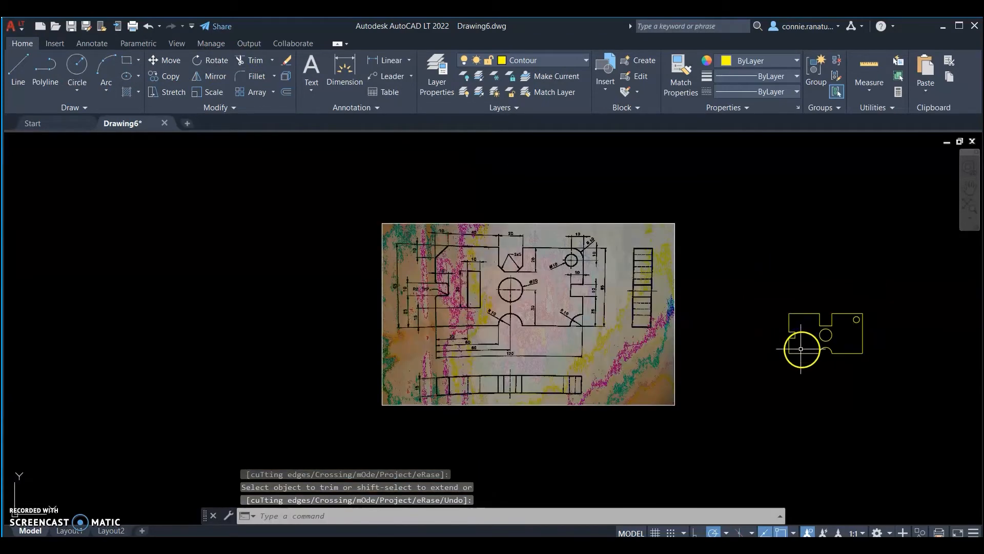
{"action": "scroll", "coordinate": [622, 284], "scroll_direction": "up", "scroll_amount": 2}
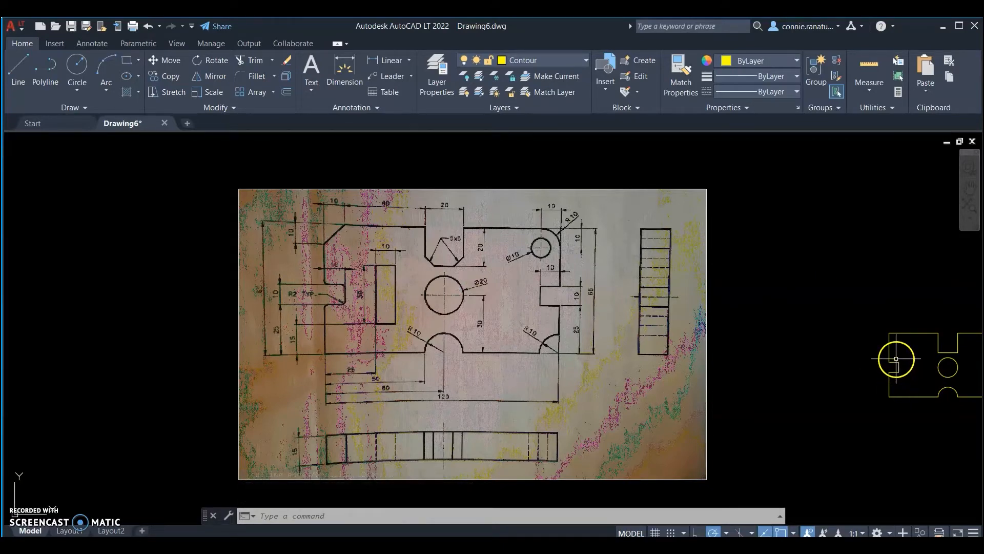
{"action": "scroll", "coordinate": [734, 397], "scroll_direction": "down", "scroll_amount": 2}
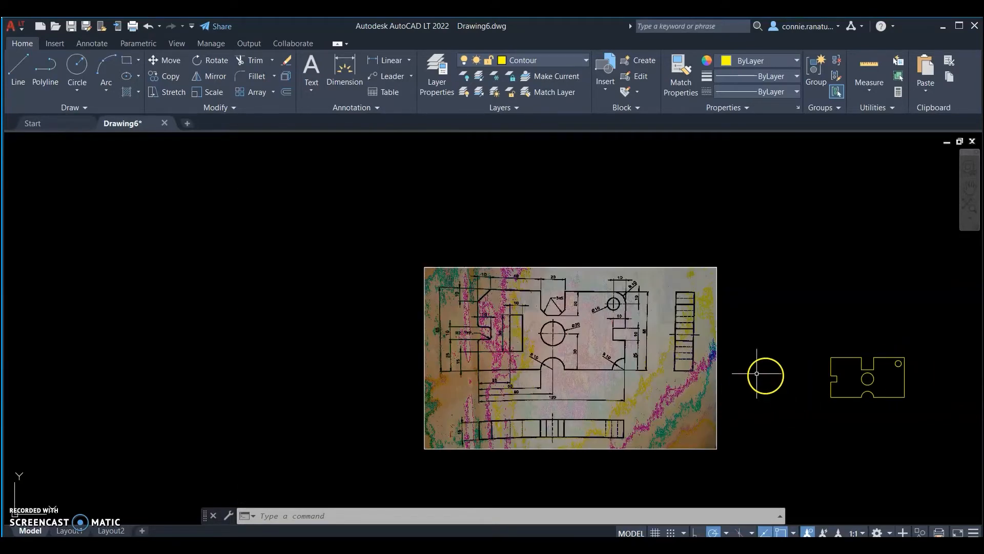
{"action": "scroll", "coordinate": [951, 367], "scroll_direction": "up", "scroll_amount": 2}
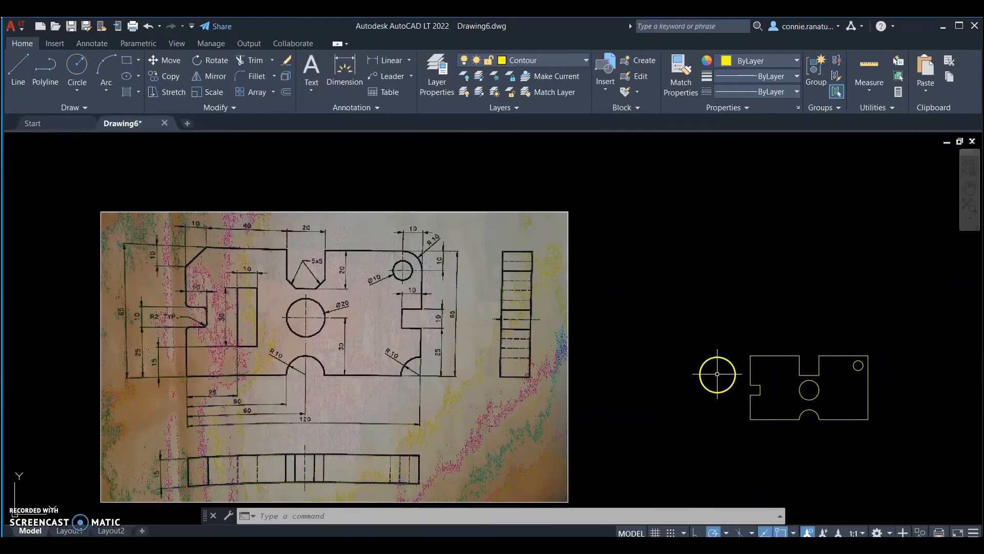
{"action": "left_click", "coordinate": [209, 77]}
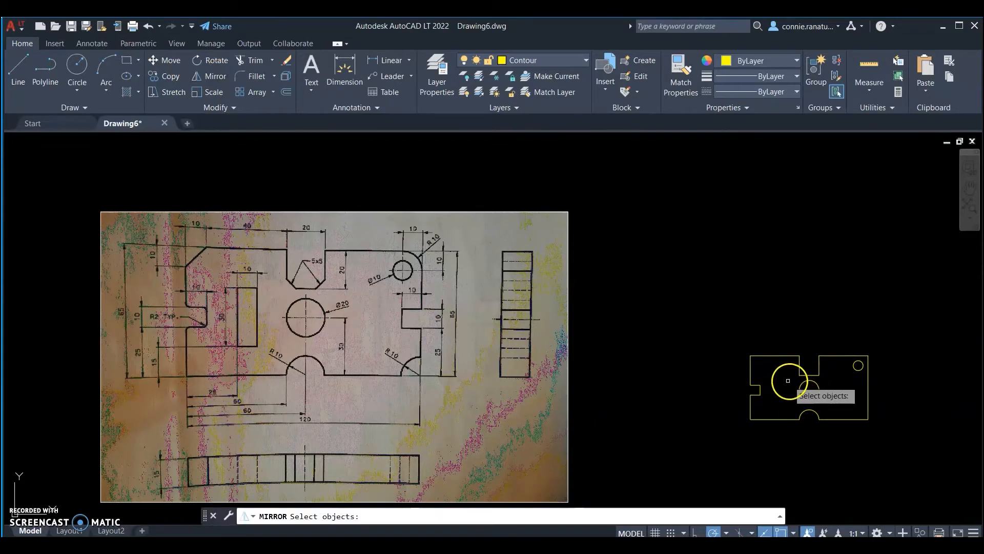
{"action": "left_click", "coordinate": [780, 379]}
{"action": "left_click", "coordinate": [756, 402]}
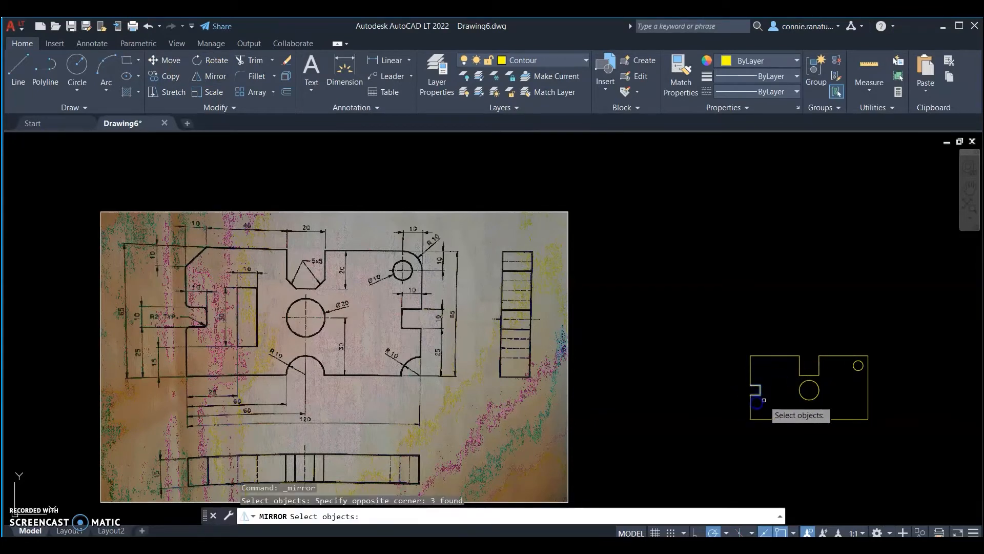
{"action": "key", "text": "Return"}
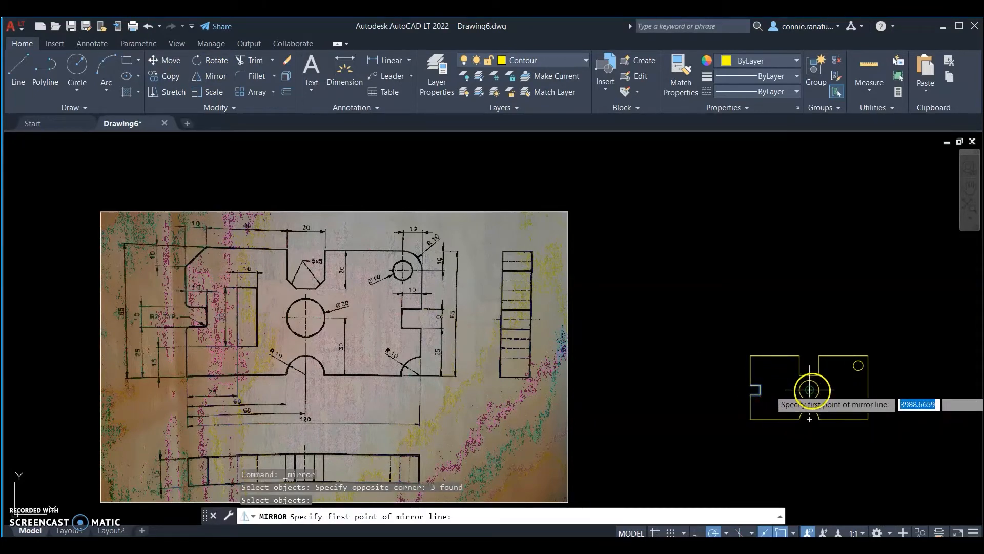
{"action": "left_click", "coordinate": [809, 390]}
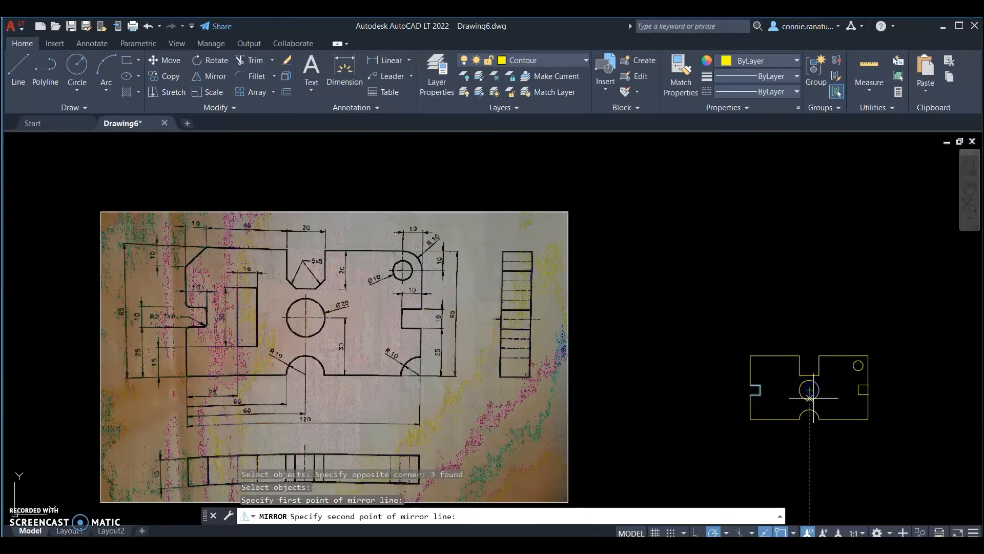
{"action": "left_click", "coordinate": [814, 469]}
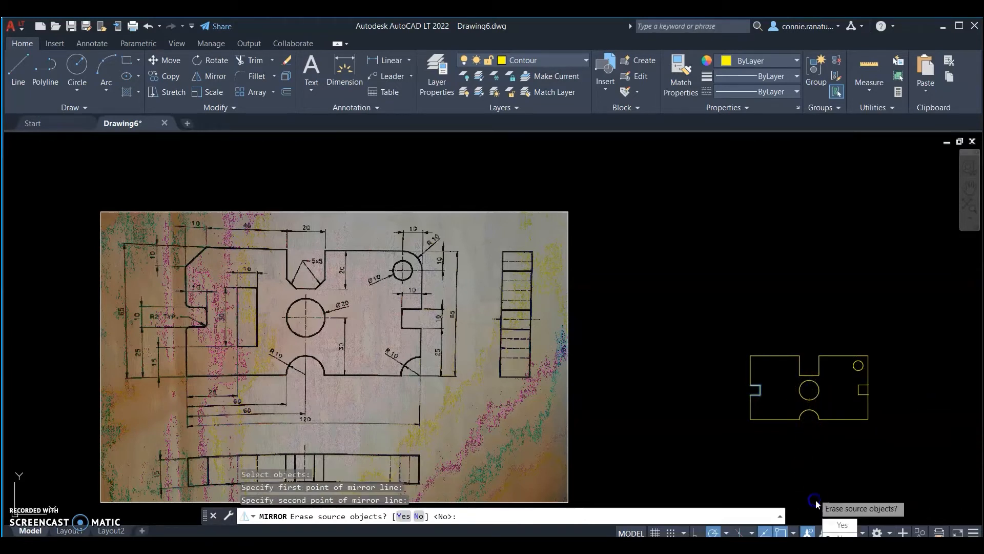
{"action": "right_click", "coordinate": [819, 465]}
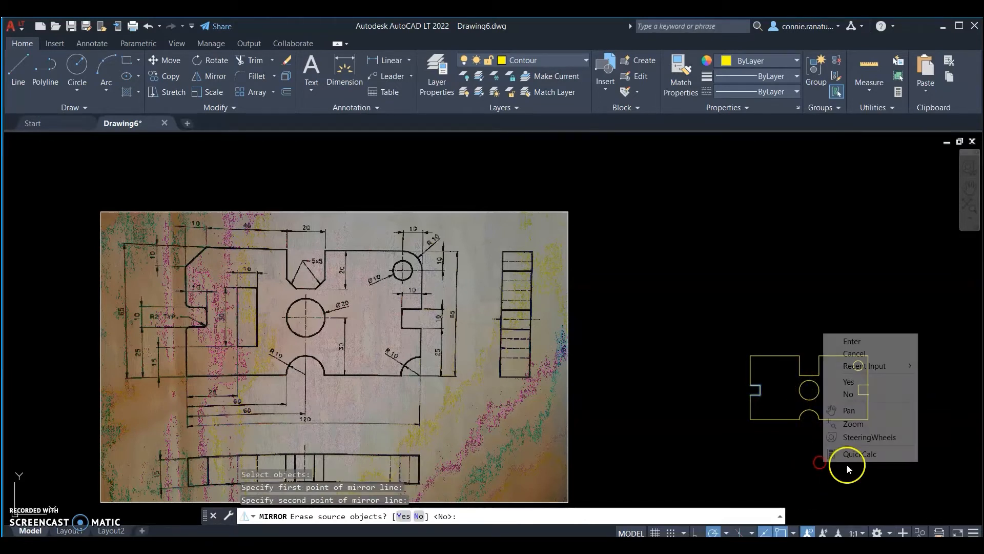
{"action": "left_click", "coordinate": [854, 342]}
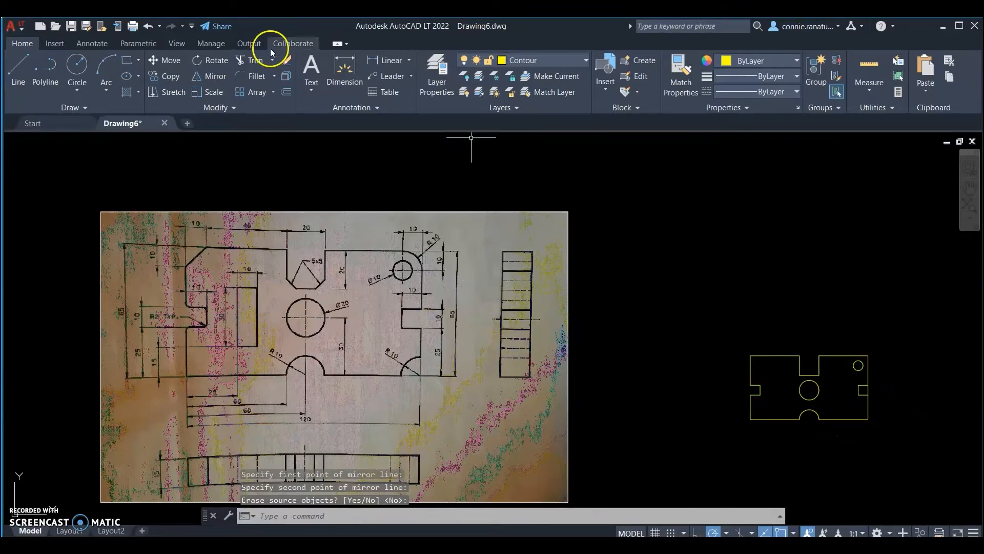
Trim the plate's right edge between the mirrored notch's horizontal sides to open it
{"action": "left_click", "coordinate": [256, 60]}
{"action": "scroll", "coordinate": [915, 410], "scroll_direction": "up", "scroll_amount": 2}
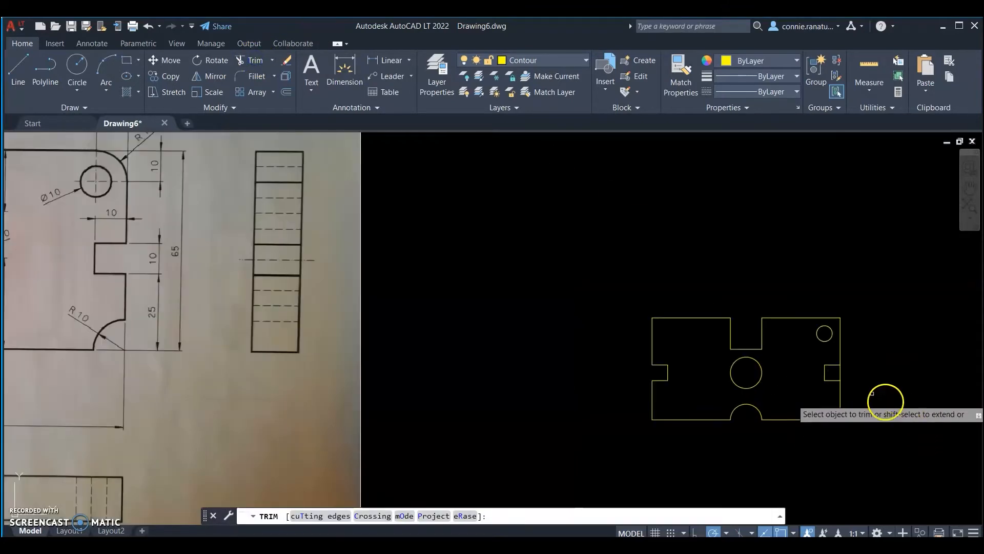
{"action": "left_click", "coordinate": [841, 377]}
{"action": "right_click", "coordinate": [836, 365]}
{"action": "left_click", "coordinate": [856, 368]}
{"action": "scroll", "coordinate": [866, 371], "scroll_direction": "down", "scroll_amount": 2}
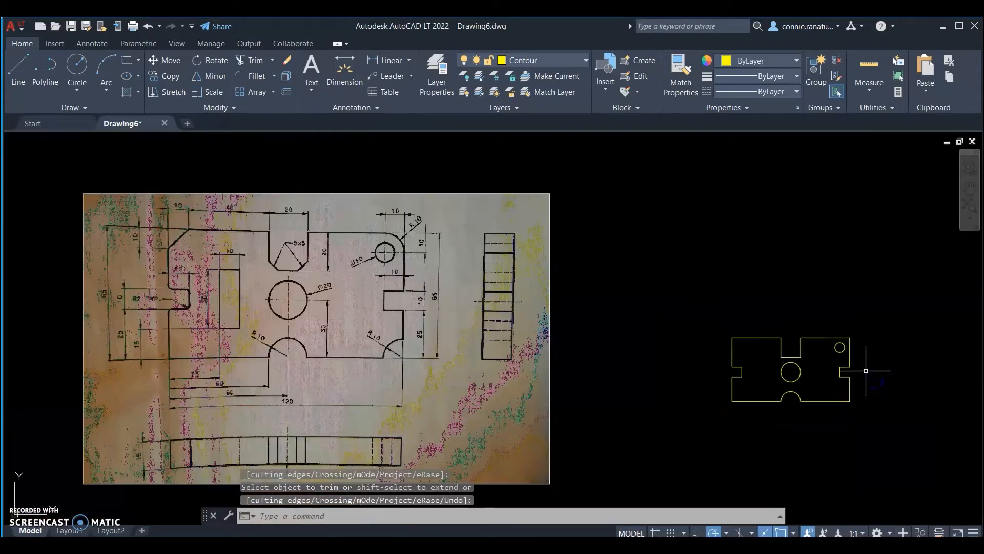
{"action": "left_click", "coordinate": [112, 531]}
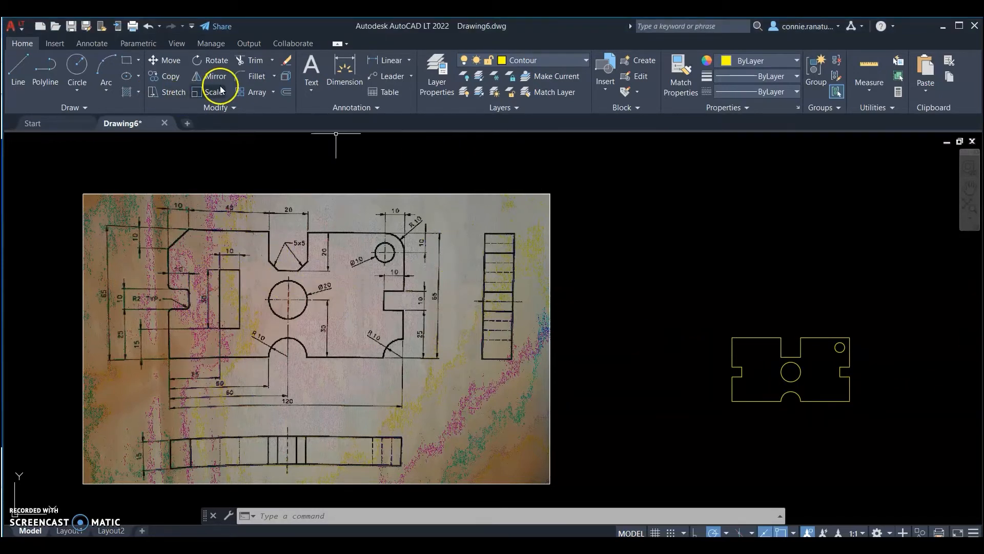
{"action": "left_click", "coordinate": [127, 61]}
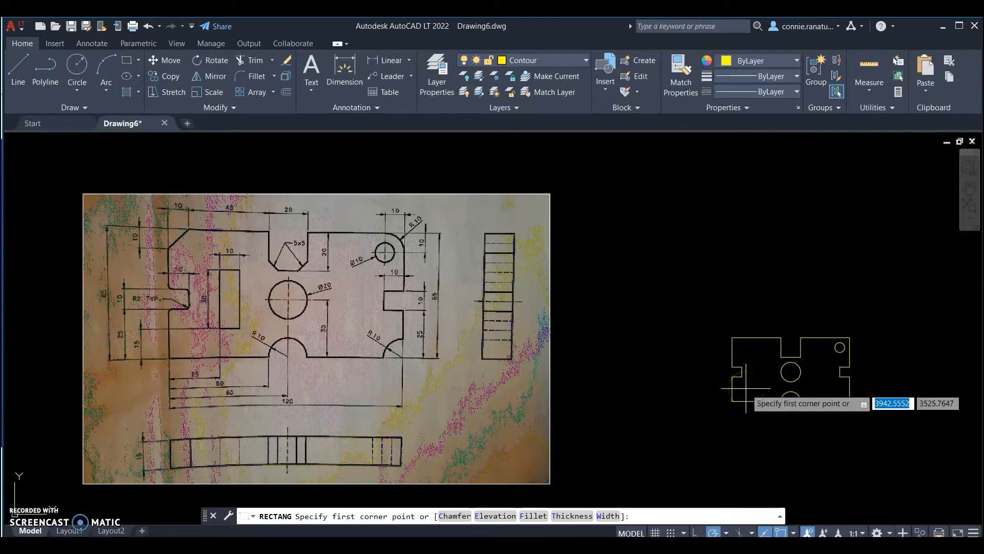
{"action": "type", "text": "sn"}
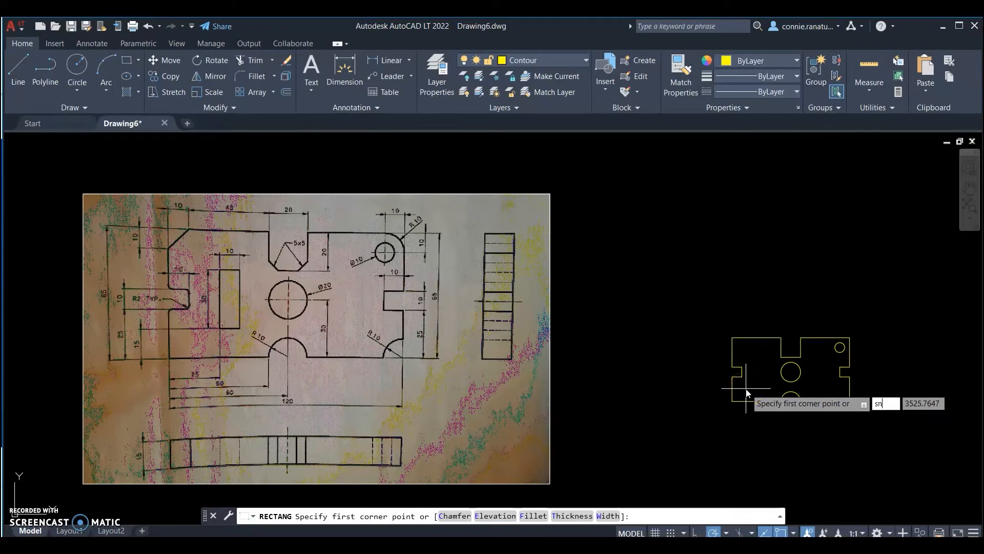
{"action": "type", "text": "from"}
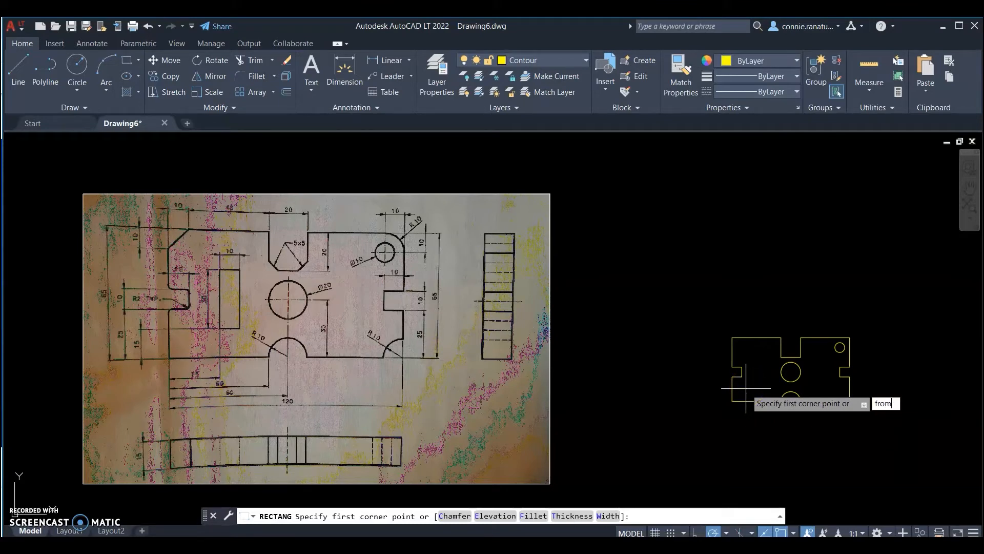
{"action": "key", "text": "Return"}
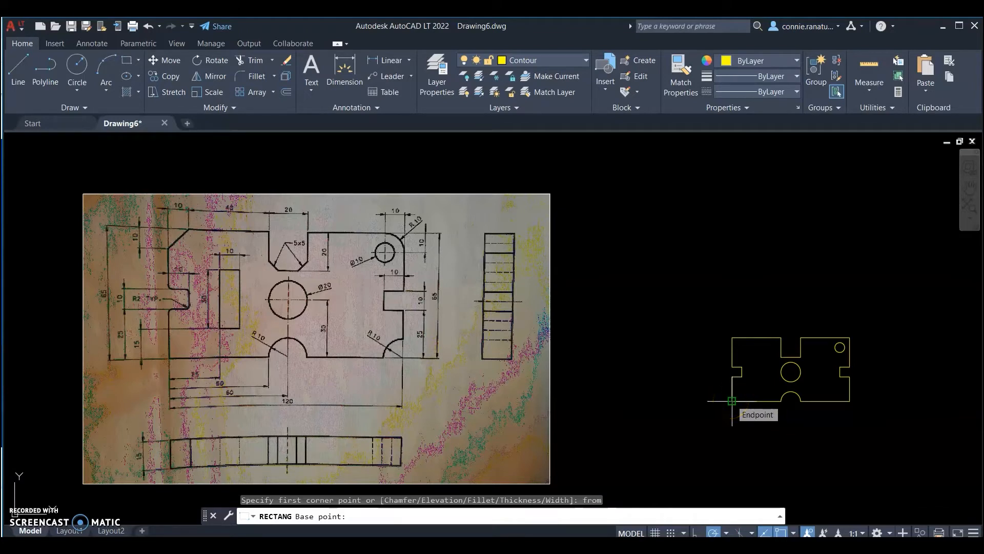
{"action": "left_click", "coordinate": [732, 400]}
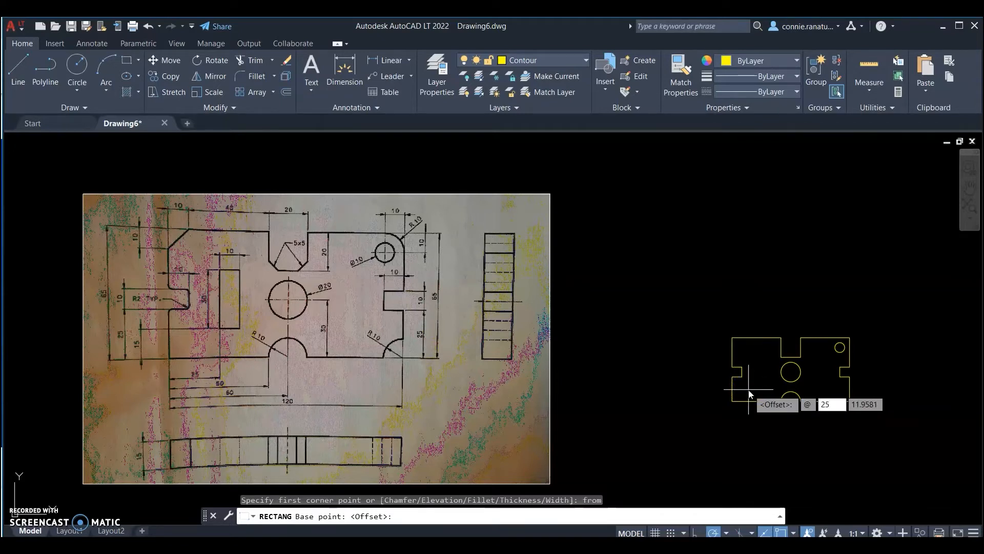
{"action": "key", "text": "Tab"}
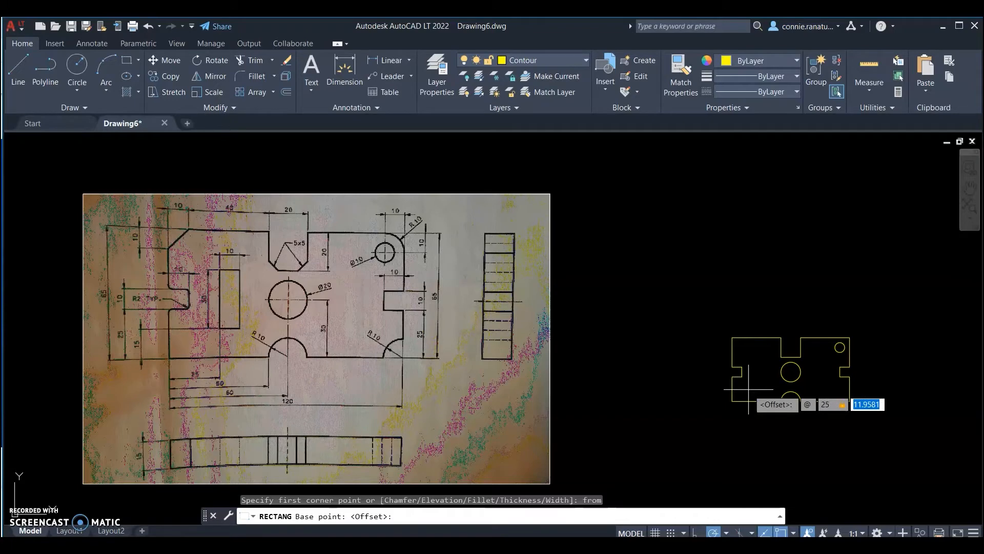
{"action": "key", "text": "Return"}
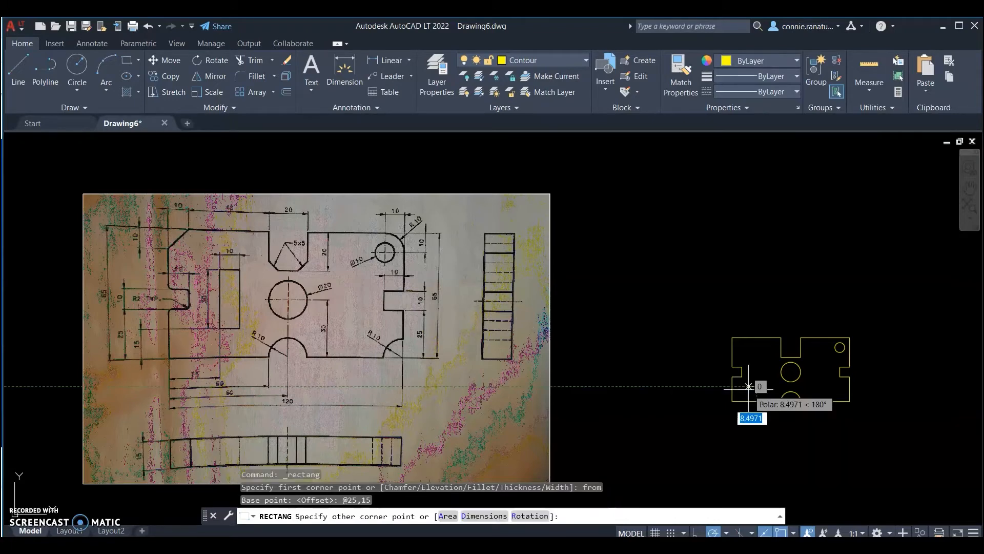
{"action": "scroll", "coordinate": [753, 387], "scroll_direction": "up", "scroll_amount": 2}
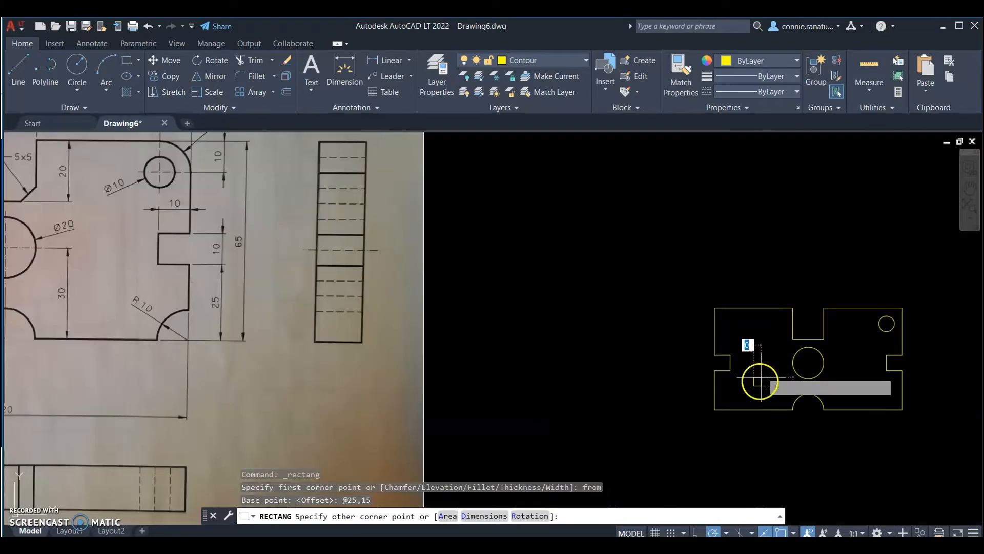
{"action": "scroll", "coordinate": [769, 373], "scroll_direction": "down", "scroll_amount": 2}
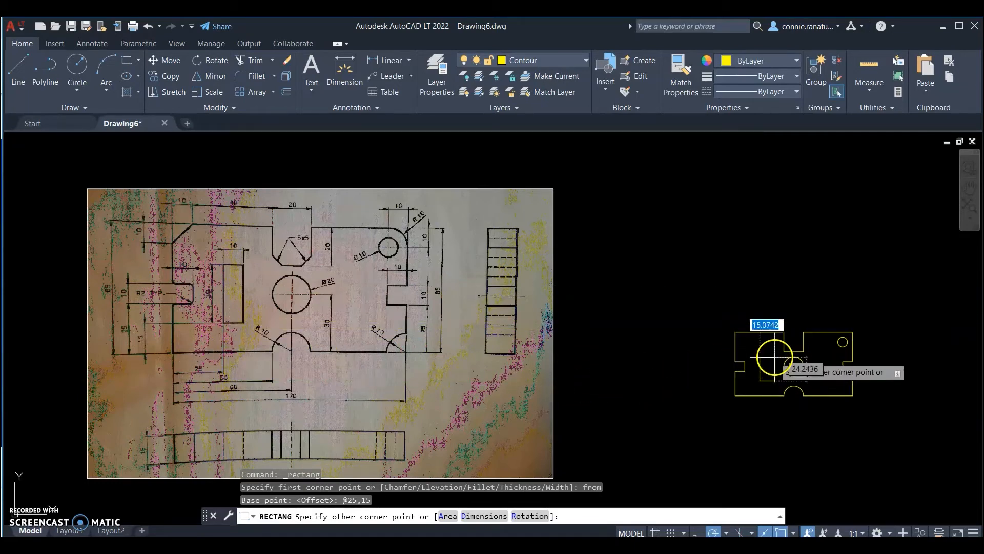
{"action": "scroll", "coordinate": [759, 352], "scroll_direction": "up", "scroll_amount": 4}
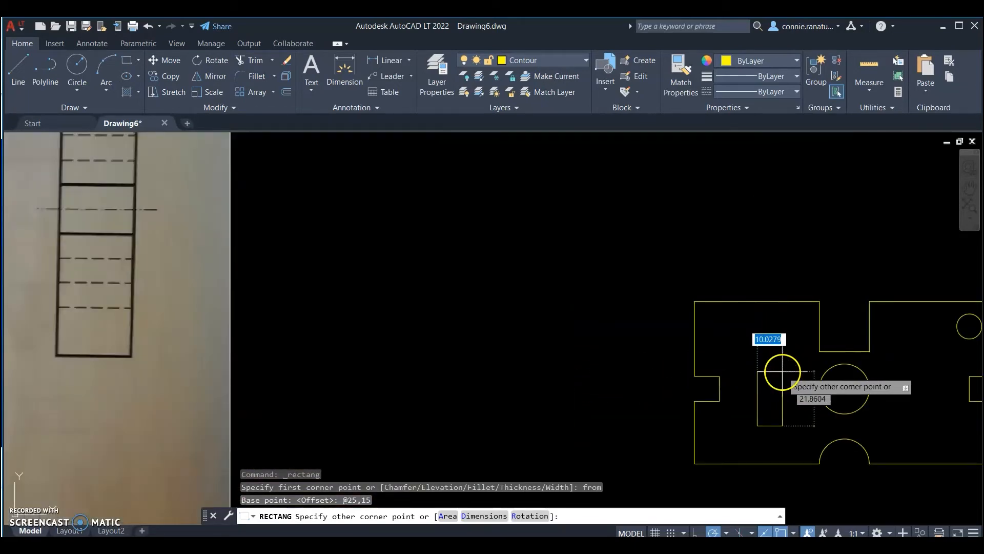
{"action": "scroll", "coordinate": [779, 369], "scroll_direction": "down", "scroll_amount": 4}
{"action": "scroll", "coordinate": [781, 372], "scroll_direction": "up", "scroll_amount": 2}
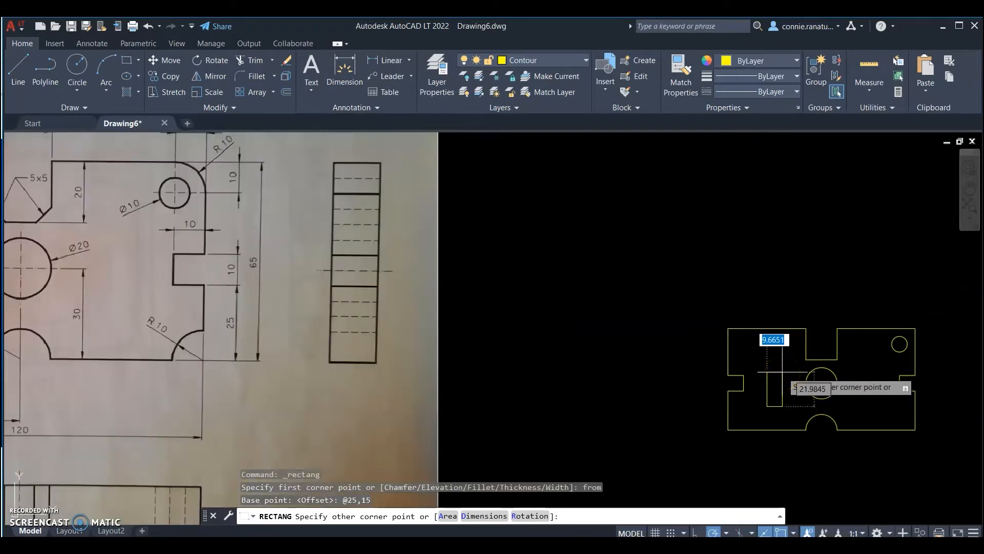
{"action": "scroll", "coordinate": [782, 371], "scroll_direction": "down", "scroll_amount": 2}
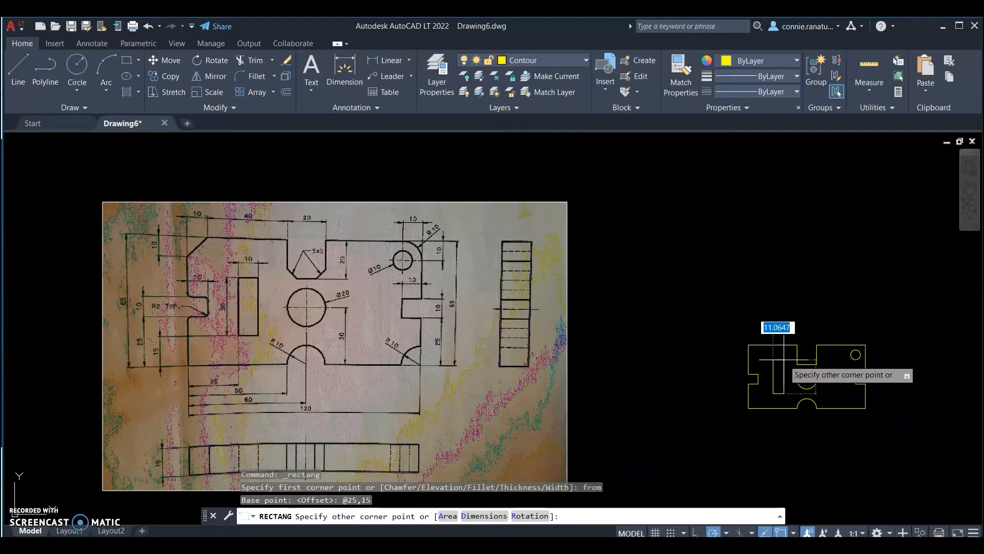
{"action": "type", "text": "@"}
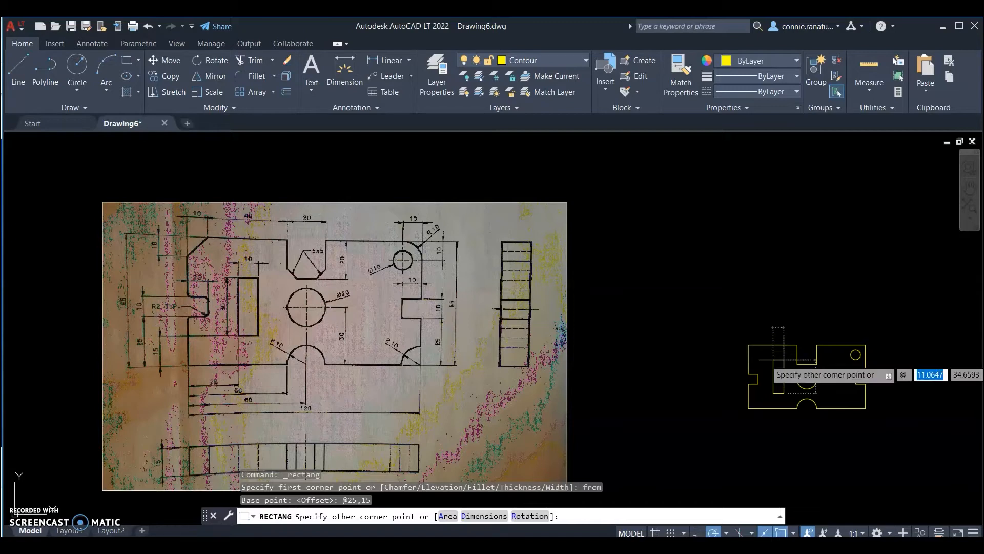
{"action": "type", "text": "10"}
{"action": "key", "text": "Tab"}
{"action": "type", "text": "30"}
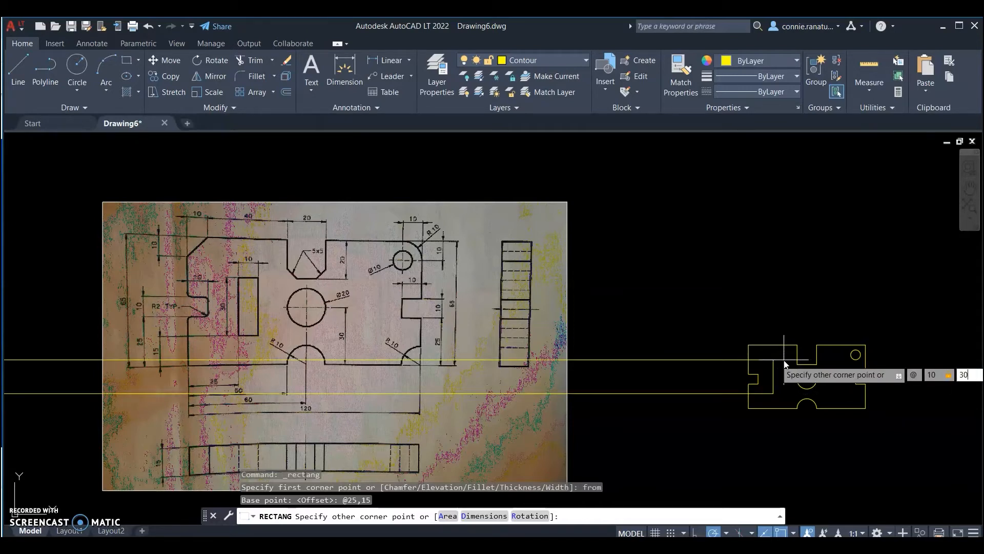
{"action": "key", "text": "Return"}
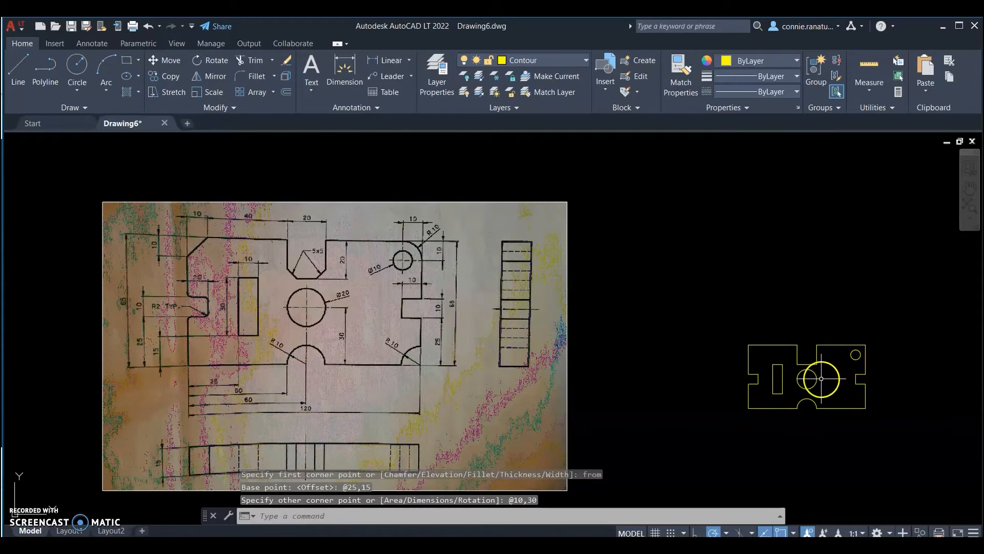
Chamfer the lower-left corner of the plate's top notch with both distances set to 5
{"action": "scroll", "coordinate": [786, 384], "scroll_direction": "up", "scroll_amount": 2}
{"action": "scroll", "coordinate": [717, 372], "scroll_direction": "down", "scroll_amount": 2}
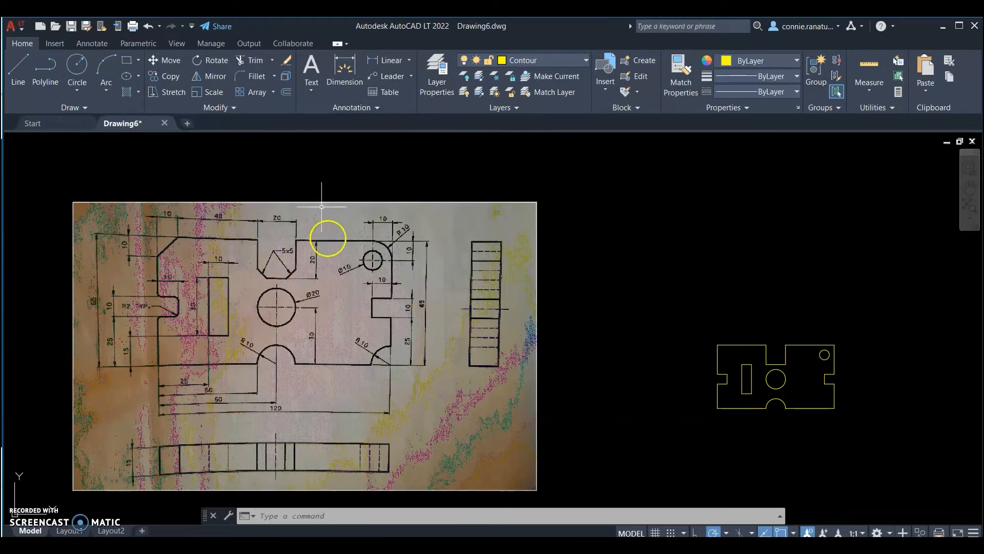
{"action": "left_click", "coordinate": [274, 78]}
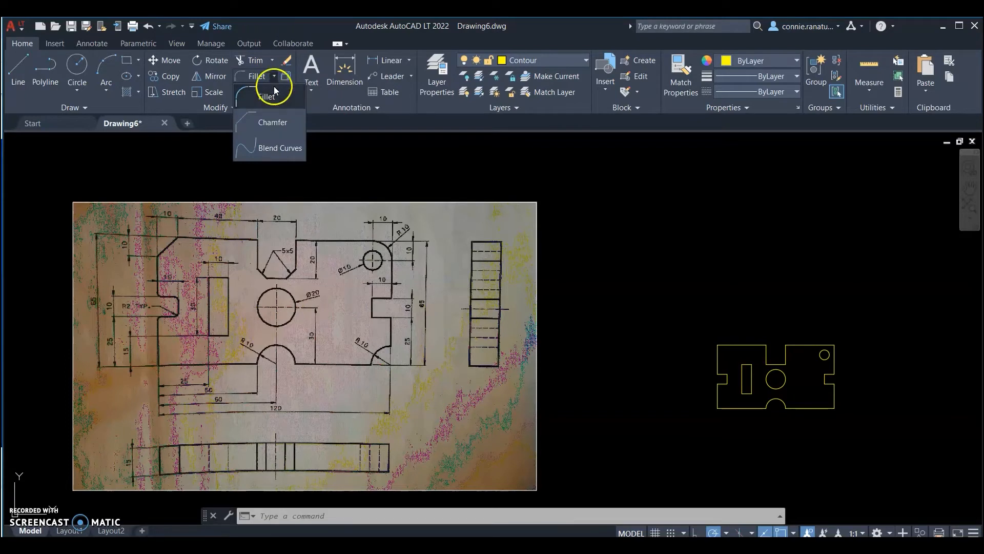
{"action": "left_click", "coordinate": [264, 123]}
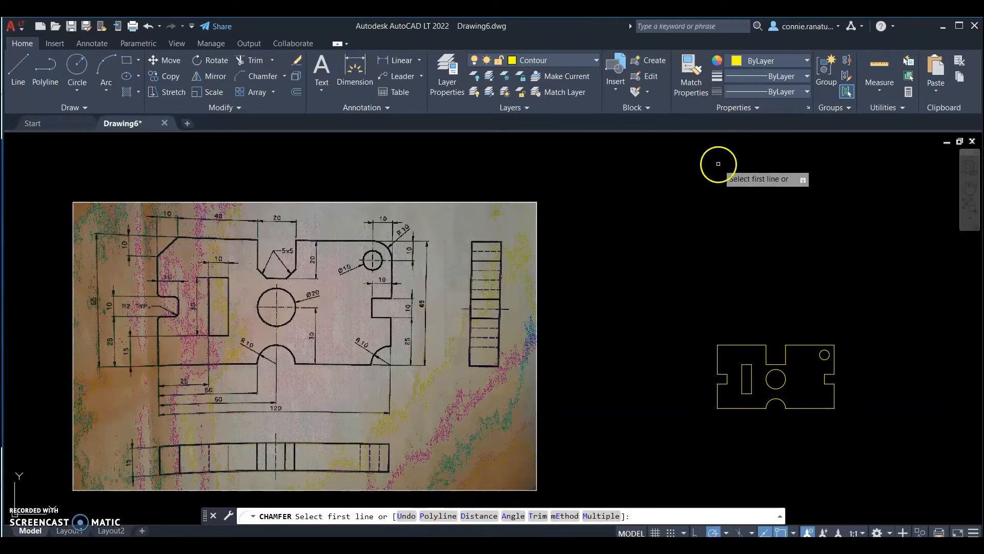
{"action": "type", "text": "d"}
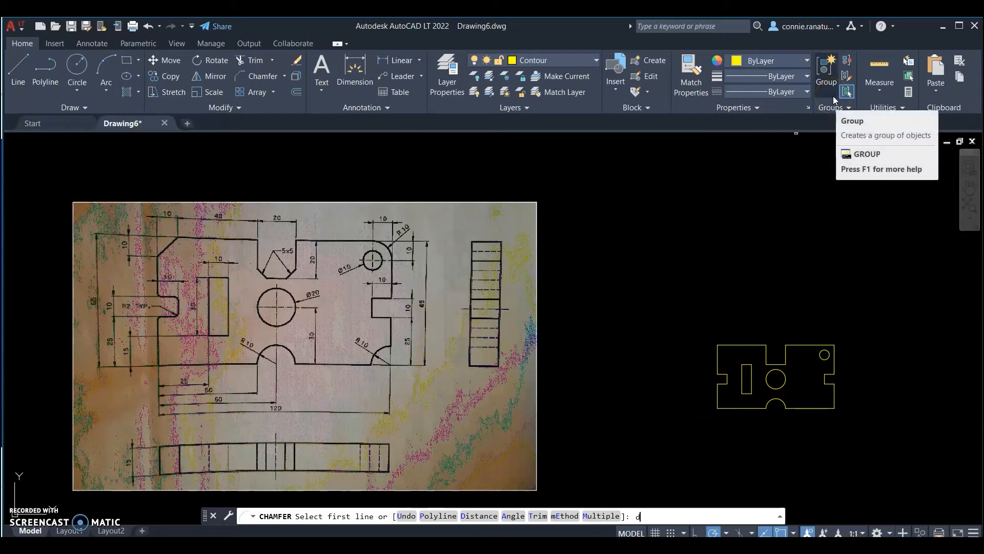
{"action": "key", "text": "Return"}
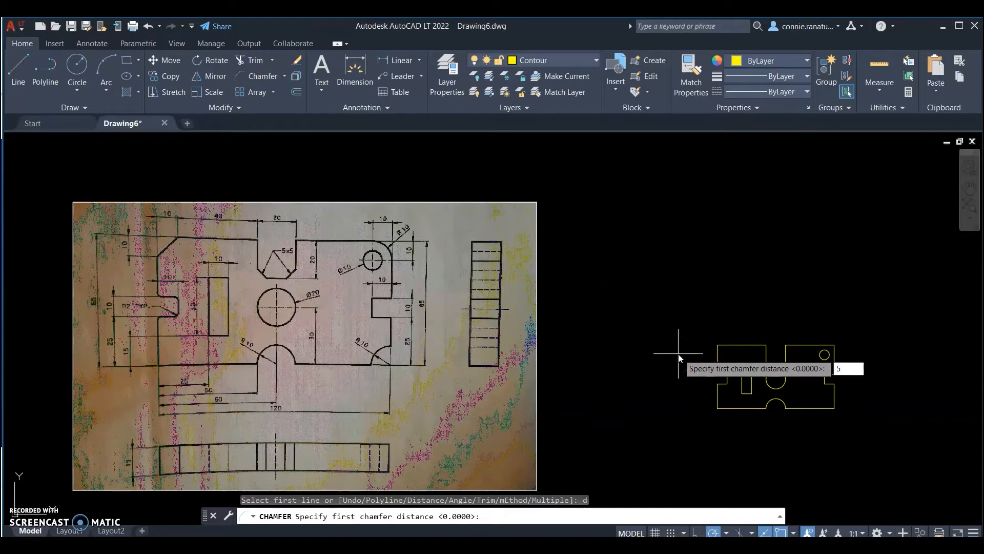
{"action": "key", "text": "Return"}
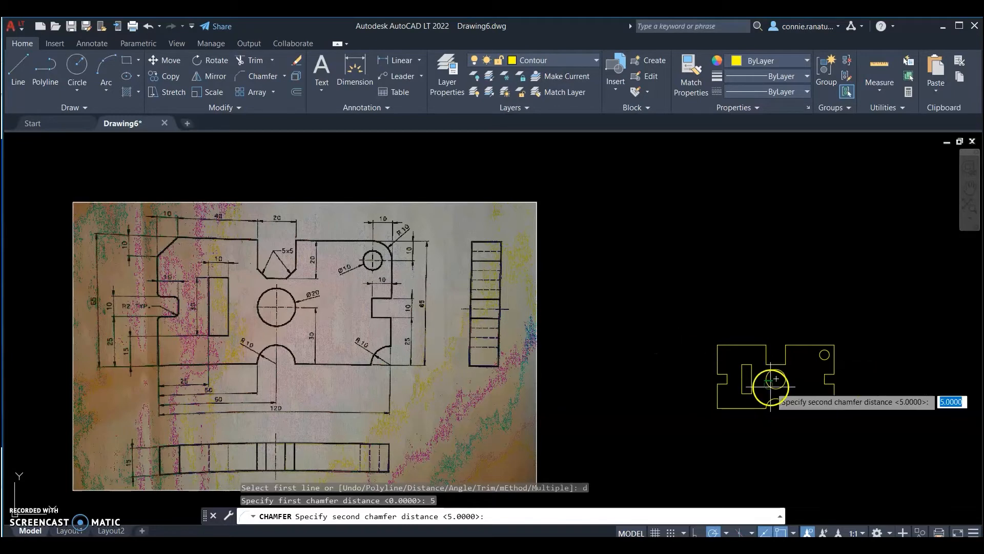
{"action": "left_click", "coordinate": [493, 519]}
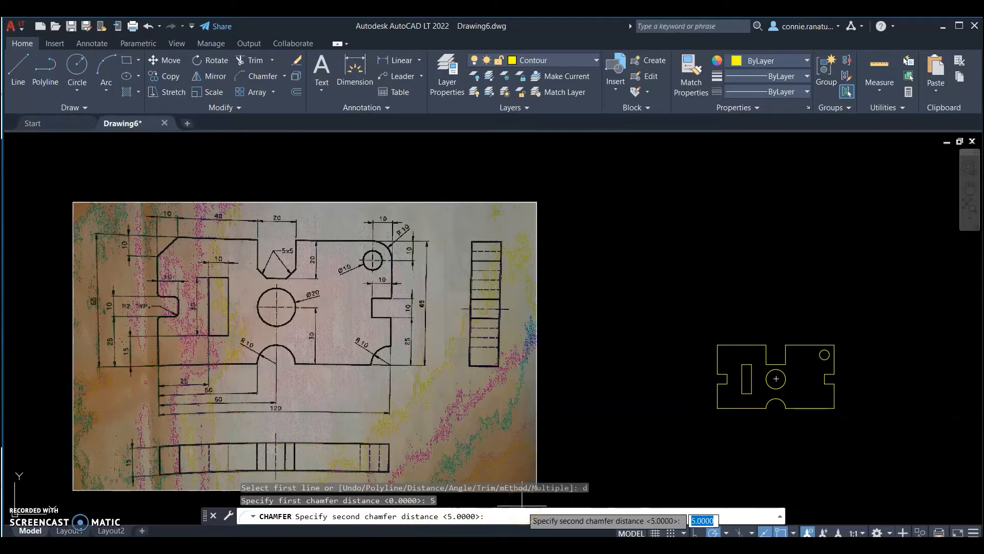
{"action": "key", "text": "Return"}
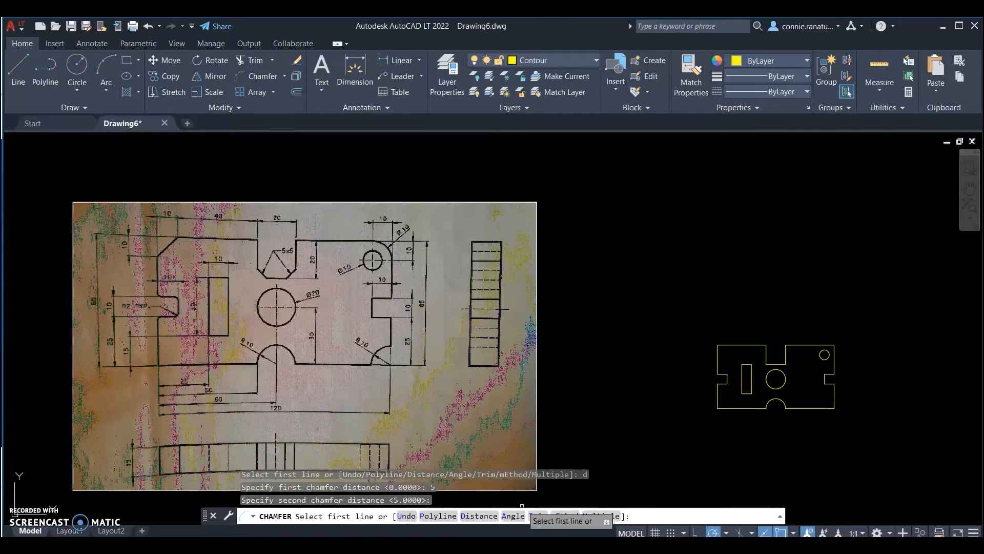
{"action": "scroll", "coordinate": [762, 376], "scroll_direction": "up", "scroll_amount": 2}
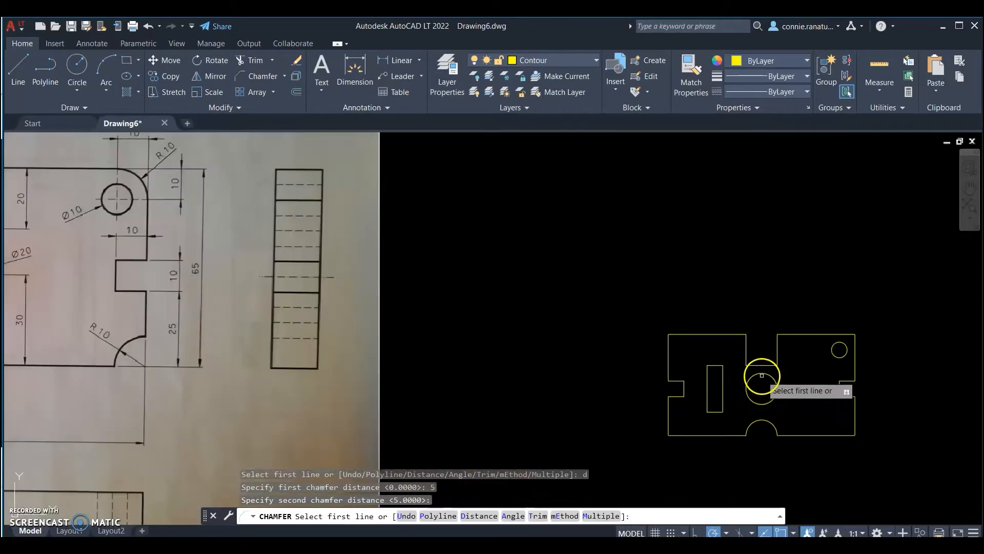
{"action": "left_click", "coordinate": [751, 363]}
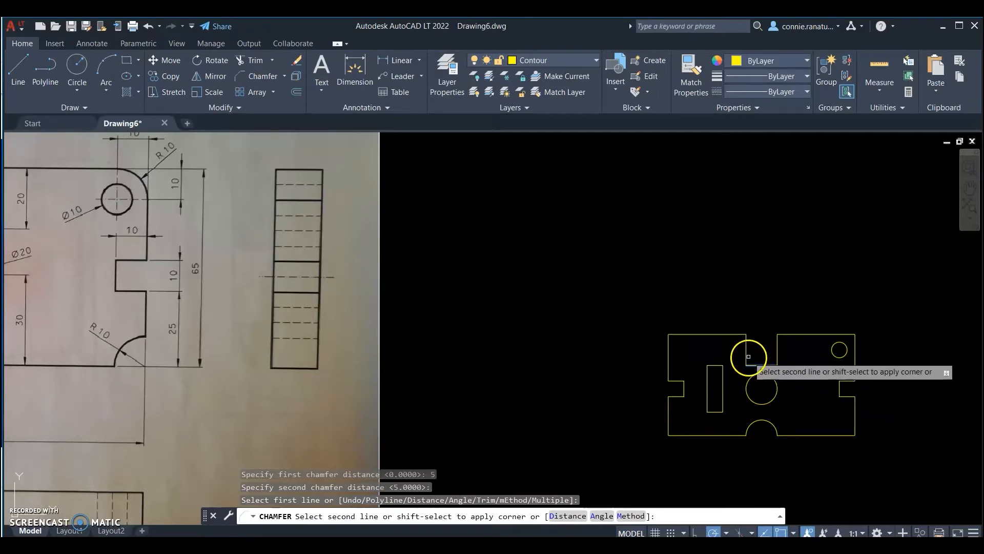
{"action": "left_click", "coordinate": [746, 351]}
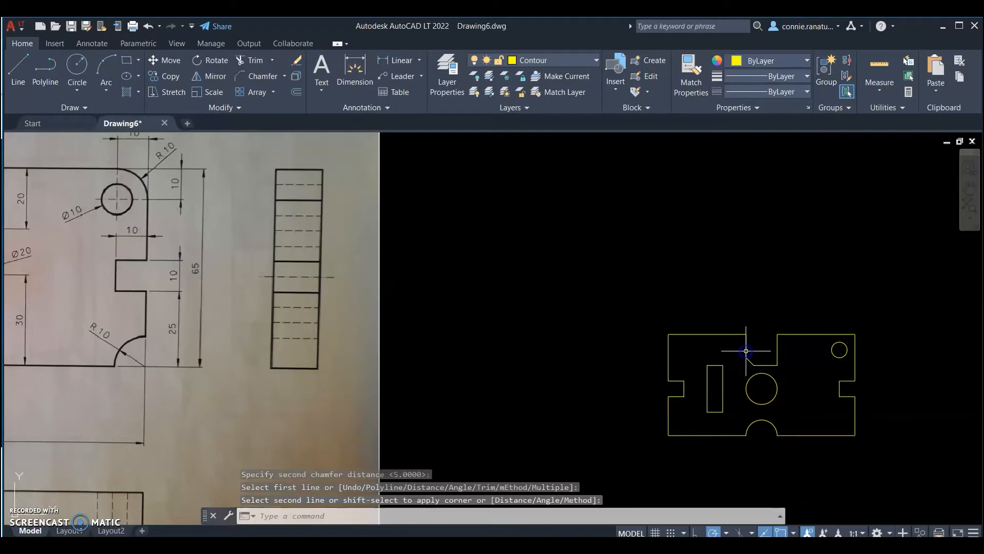
Chamfer the lower-right corner of the top notch with the same distances
{"action": "right_click", "coordinate": [761, 312]}
{"action": "left_click", "coordinate": [789, 319]}
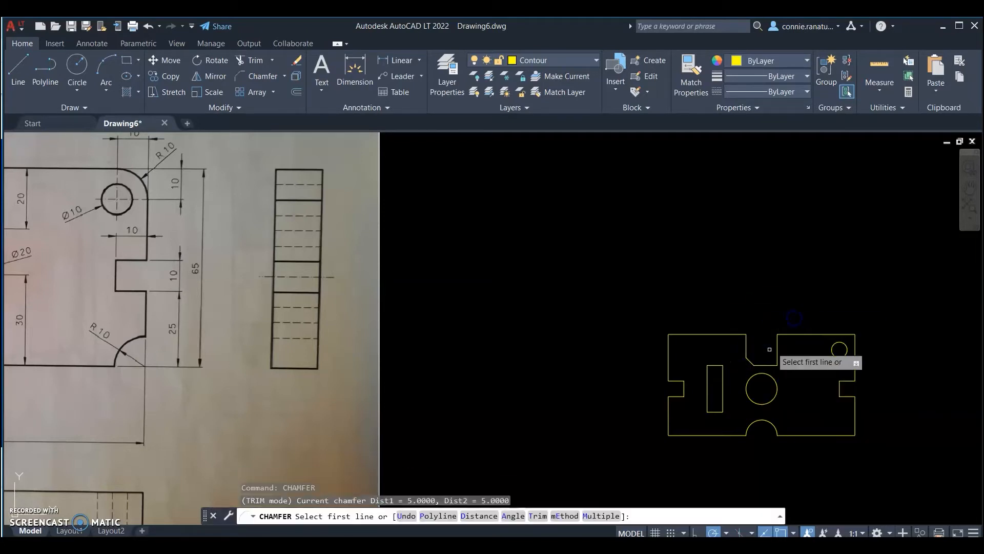
{"action": "left_click", "coordinate": [770, 365]}
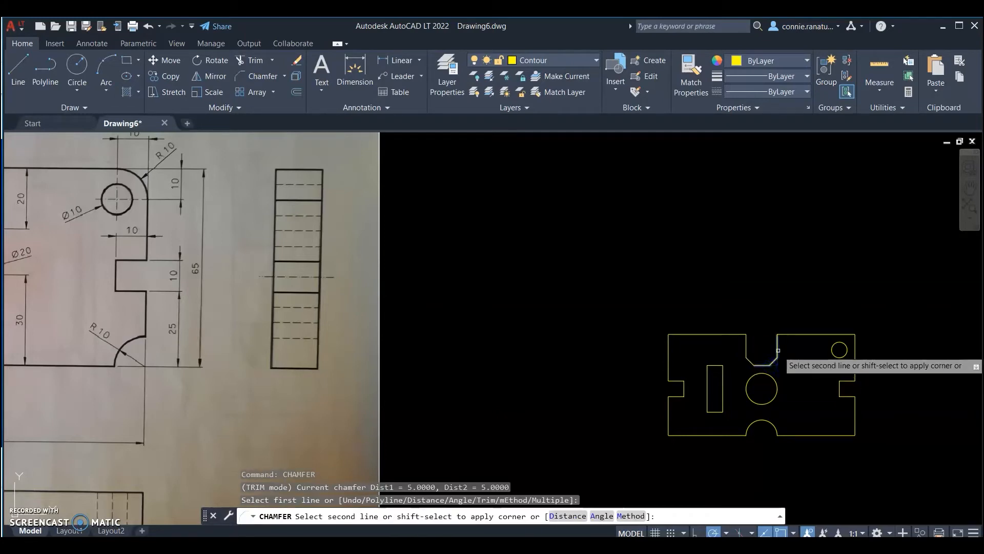
{"action": "left_click", "coordinate": [777, 346]}
{"action": "right_click", "coordinate": [777, 351]}
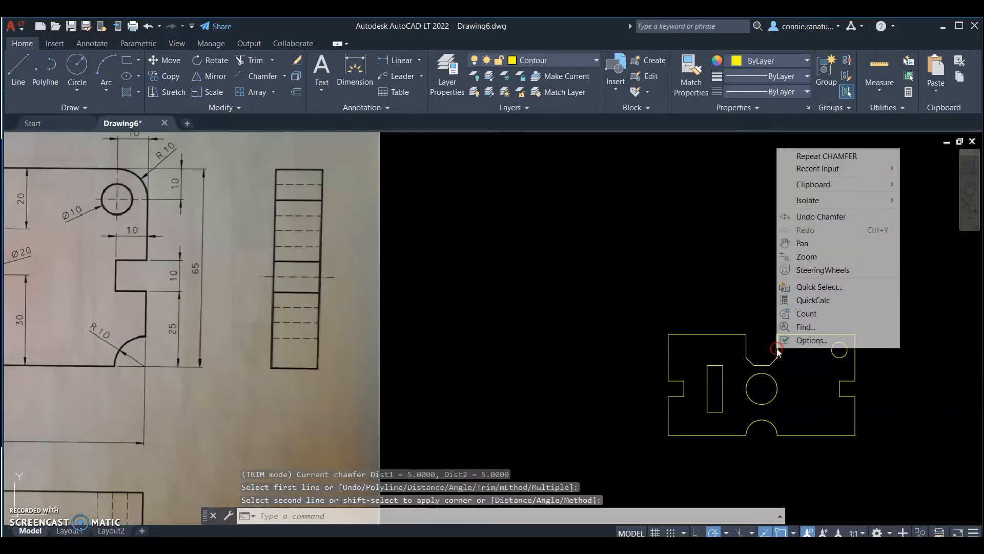
{"action": "left_click", "coordinate": [744, 305]}
Chamfer the plate's upper-left corner with both distances set to 10
{"action": "scroll", "coordinate": [731, 300], "scroll_direction": "down", "scroll_amount": 4}
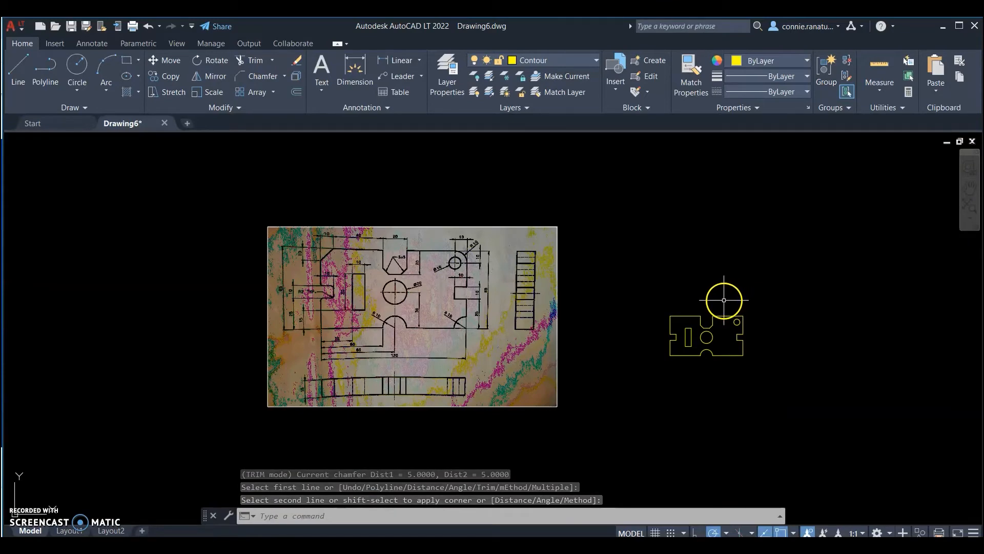
{"action": "scroll", "coordinate": [720, 300], "scroll_direction": "up", "scroll_amount": 2}
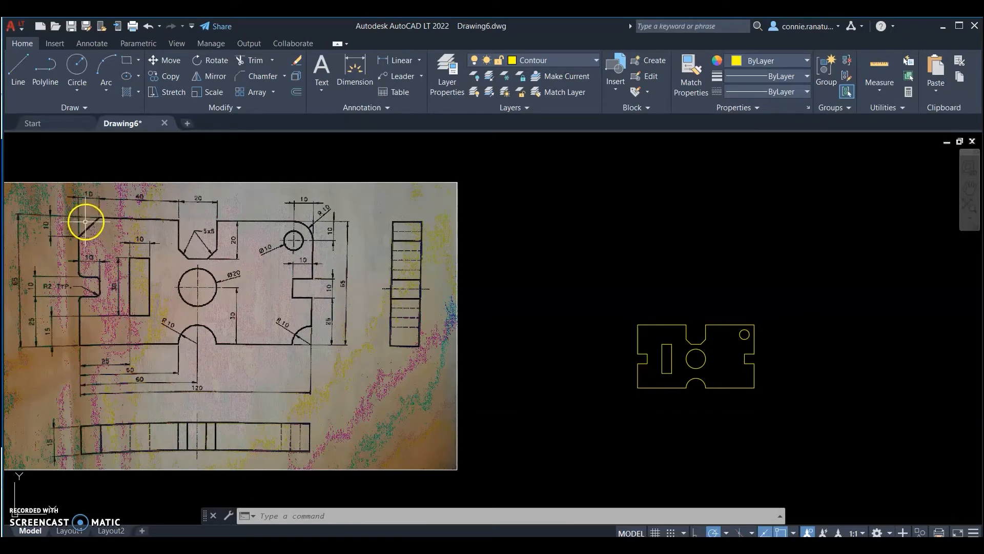
{"action": "left_click", "coordinate": [258, 76]}
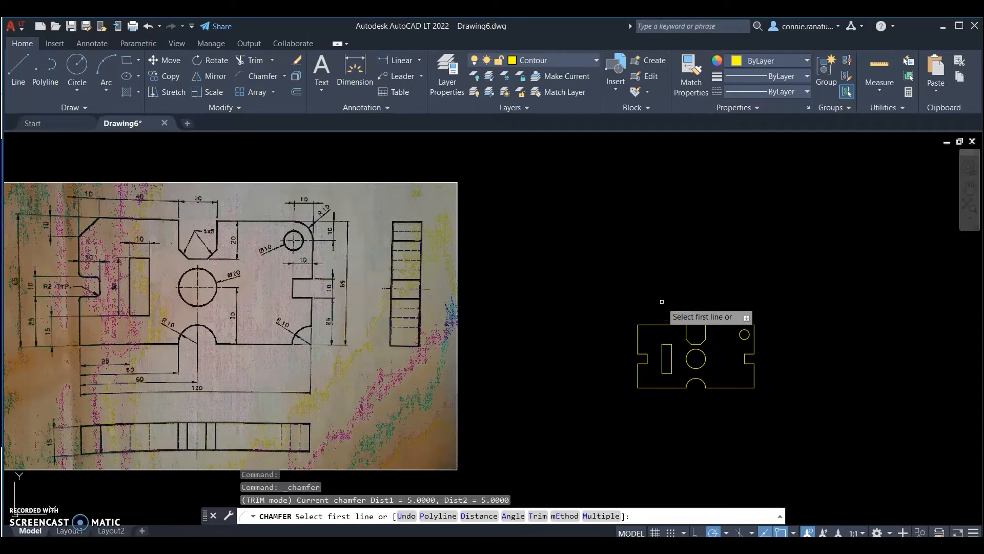
{"action": "key", "text": "Return"}
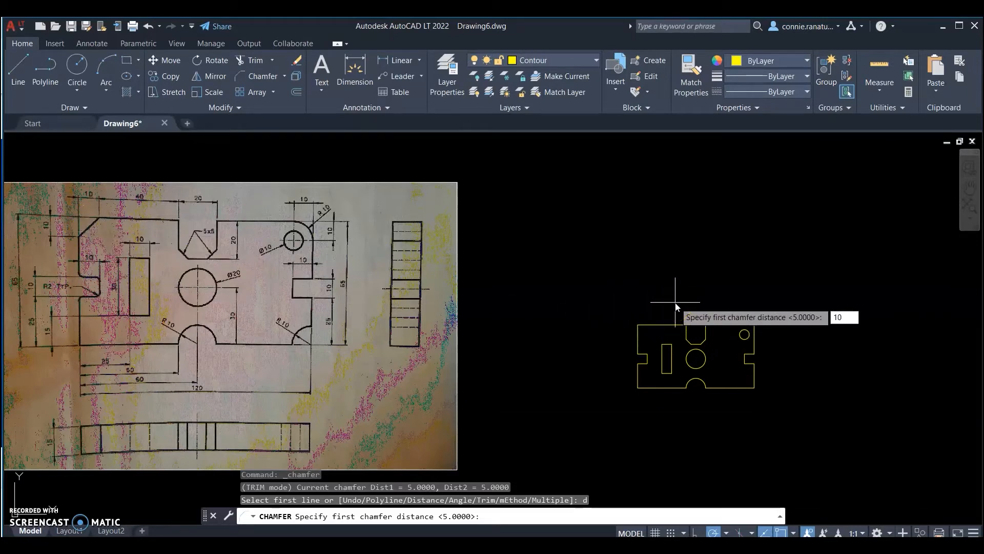
{"action": "key", "text": "Return"}
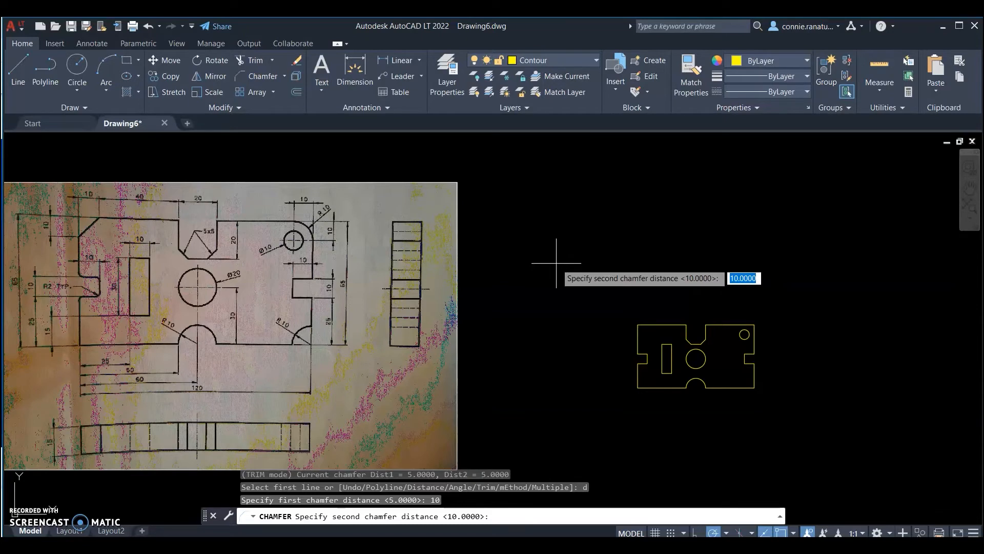
{"action": "key", "text": "Return"}
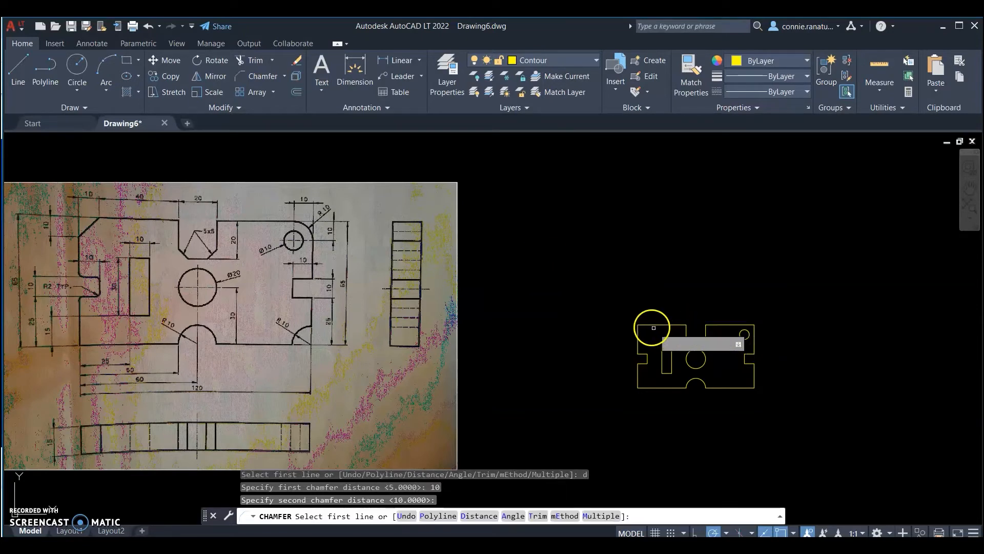
{"action": "left_click", "coordinate": [653, 326]}
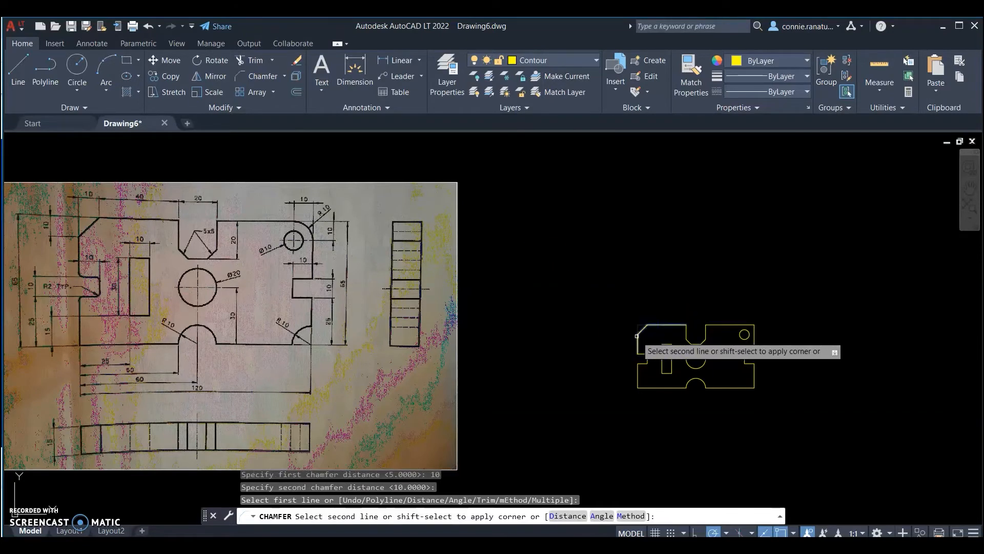
{"action": "left_click", "coordinate": [637, 337]}
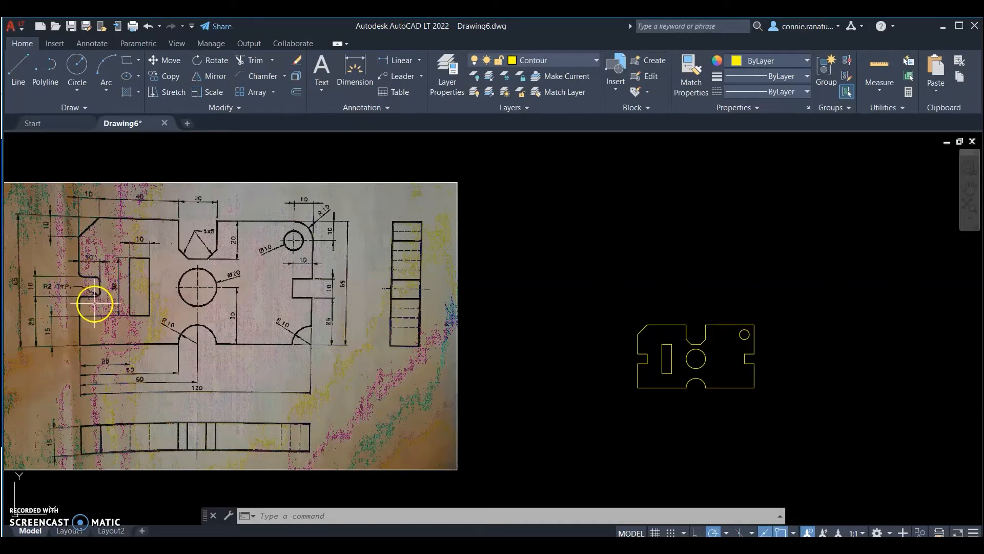
Fillet the inner upper corner of the plate's left notch with a radius of 2
{"action": "left_click", "coordinate": [284, 77]}
{"action": "left_click", "coordinate": [260, 97]}
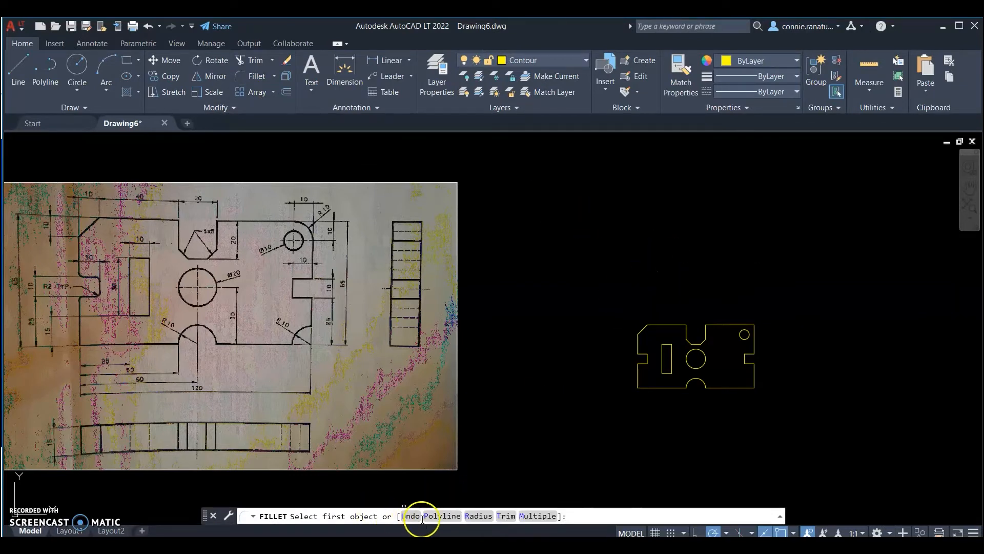
{"action": "left_click", "coordinate": [479, 516]}
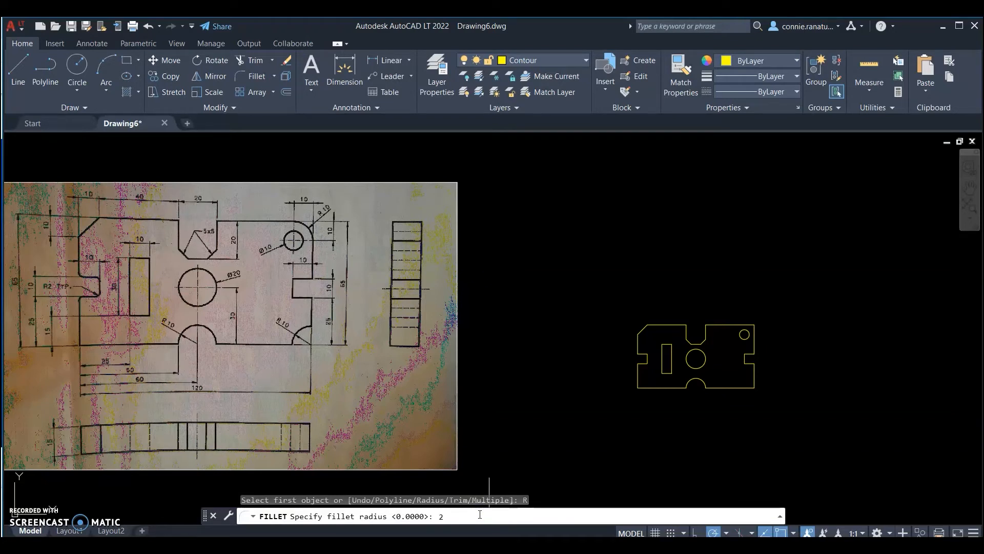
{"action": "type", "text": "2"}
{"action": "key", "text": "Return"}
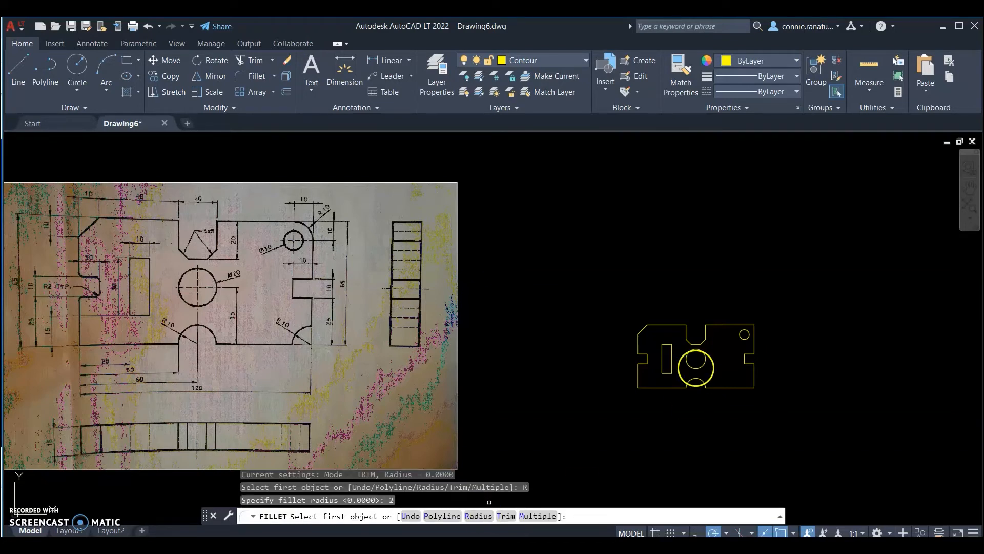
{"action": "scroll", "coordinate": [688, 351], "scroll_direction": "up", "scroll_amount": 5}
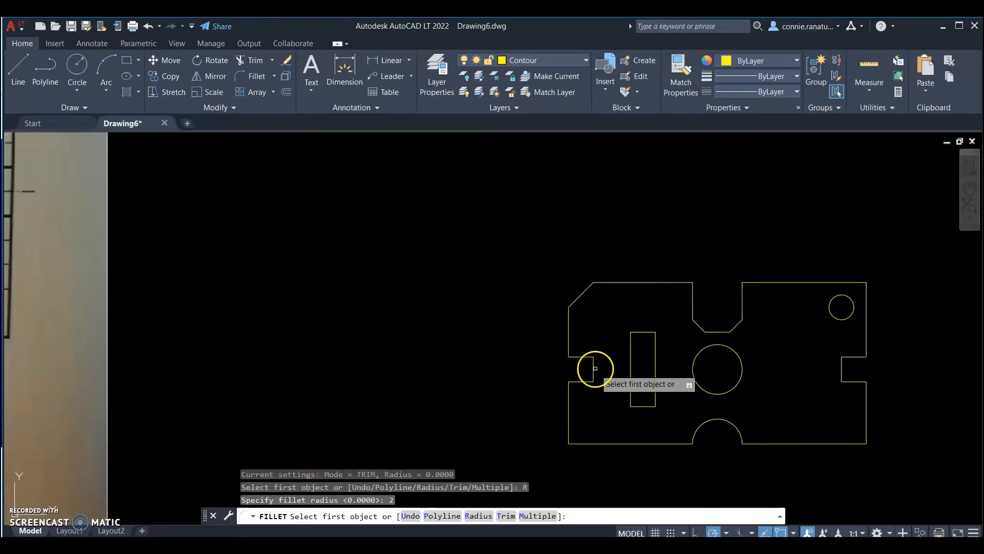
{"action": "left_click", "coordinate": [595, 368]}
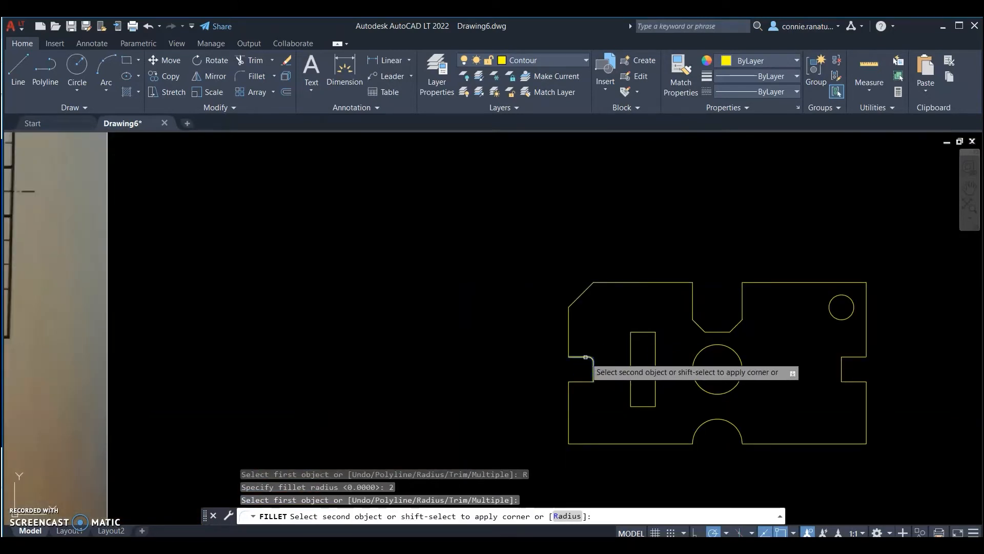
{"action": "left_click", "coordinate": [586, 356]}
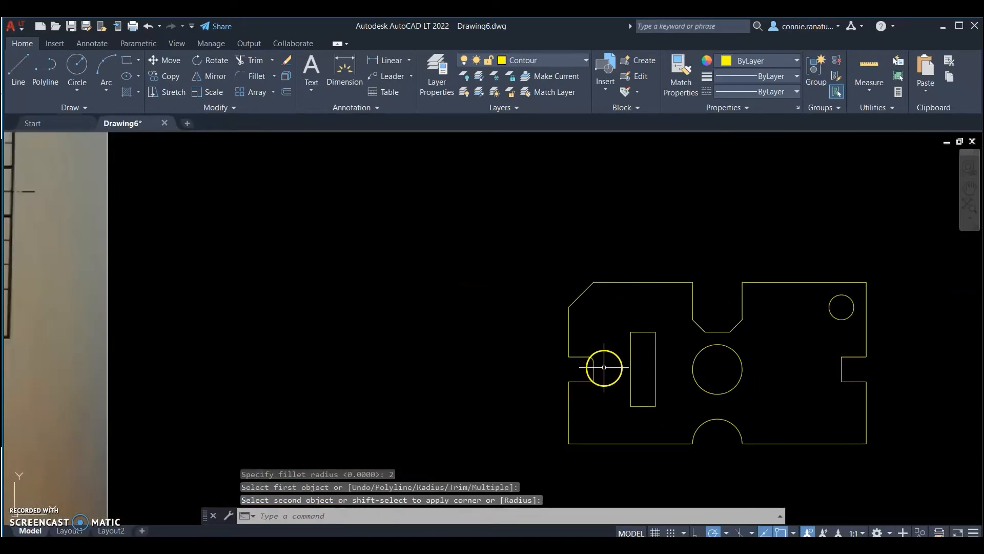
Fillet the inner lower corner of the left notch with the same radius, using the Multiple option
{"action": "right_click", "coordinate": [604, 367]}
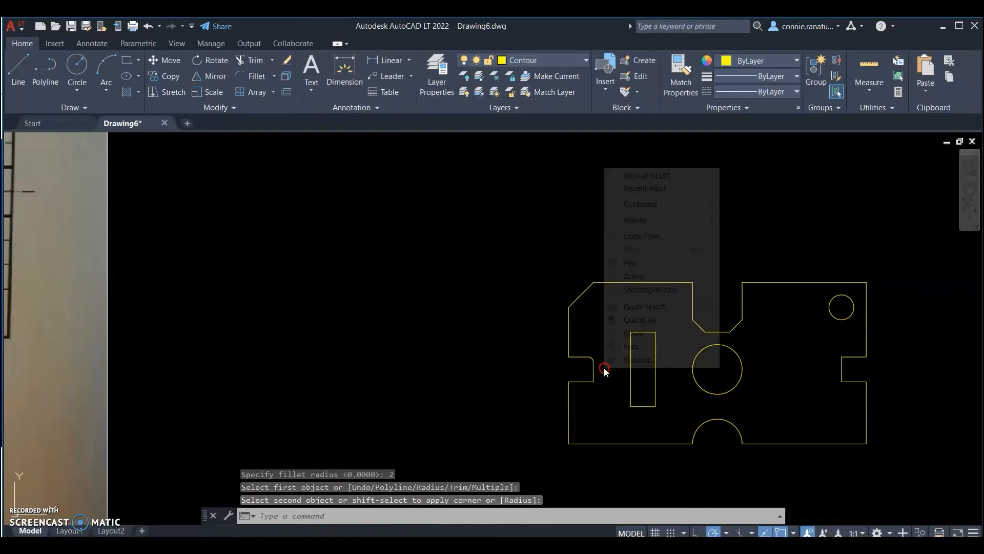
{"action": "left_click", "coordinate": [658, 176]}
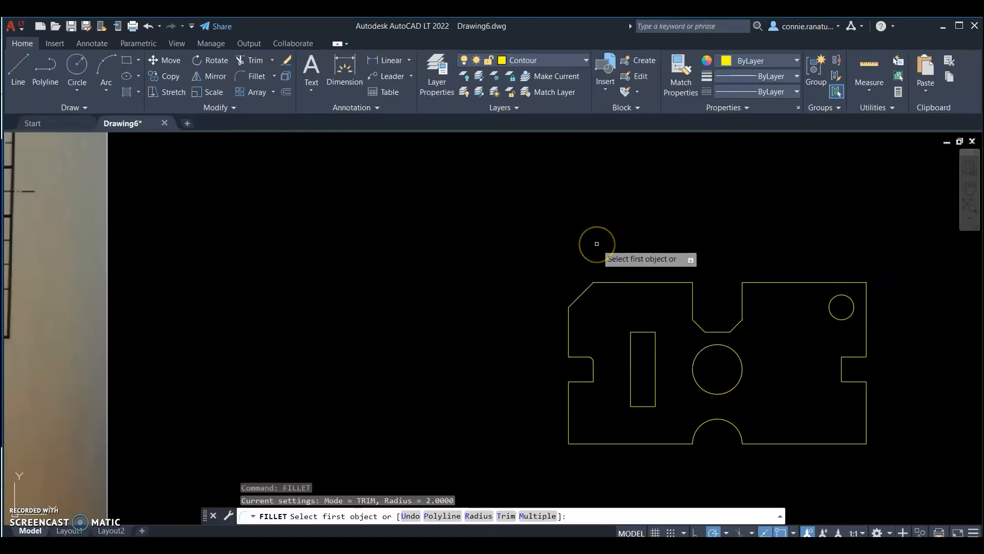
{"action": "left_click", "coordinate": [537, 515]}
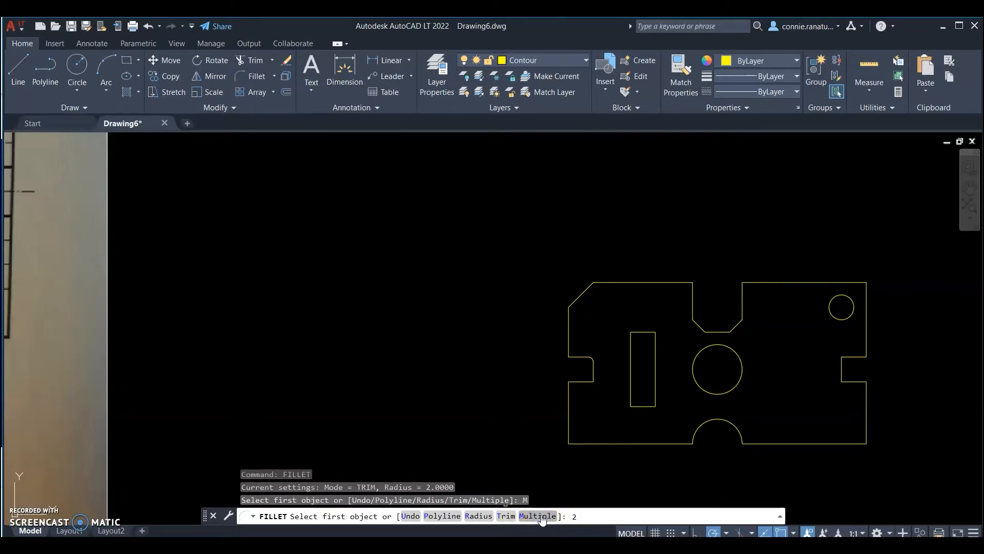
{"action": "key", "text": "Return"}
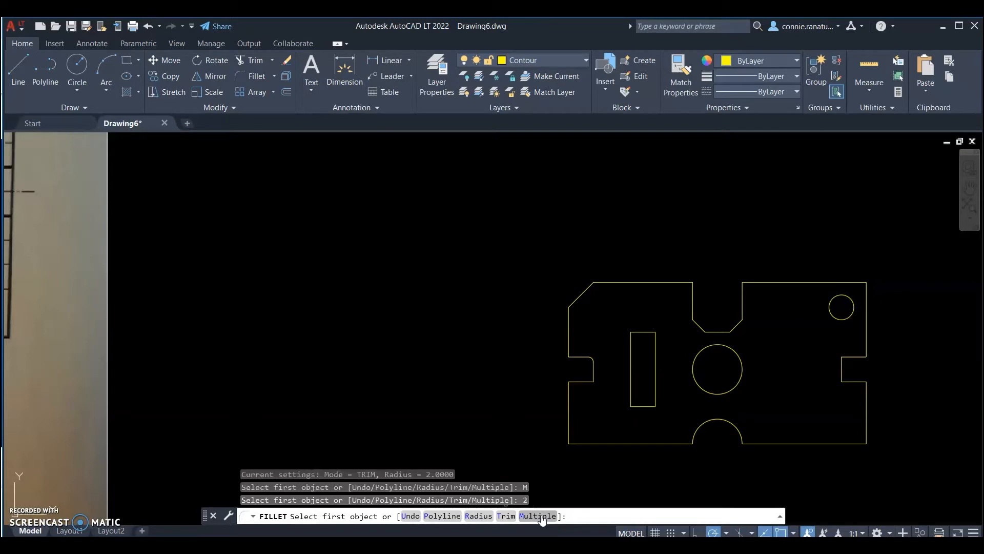
{"action": "left_click", "coordinate": [585, 382]}
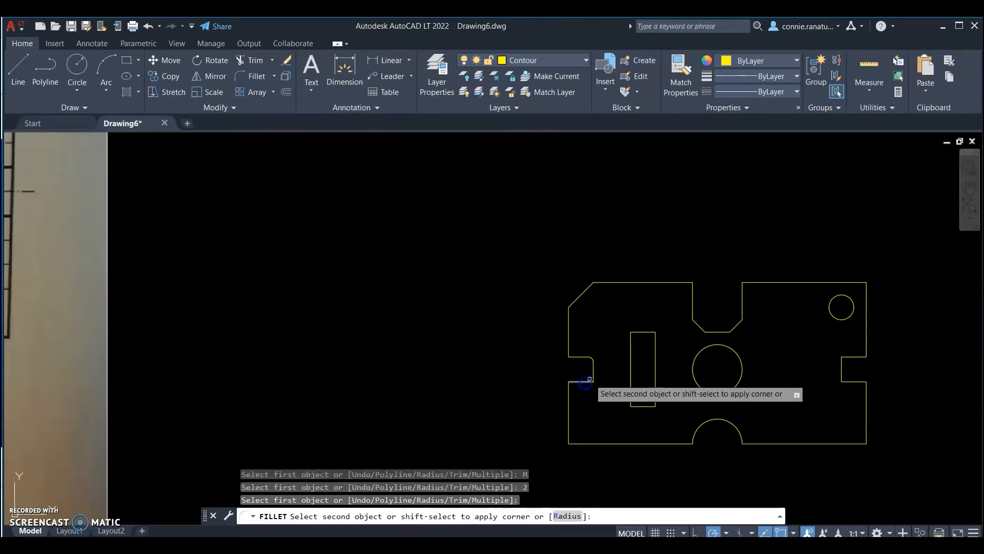
{"action": "left_click", "coordinate": [572, 357]}
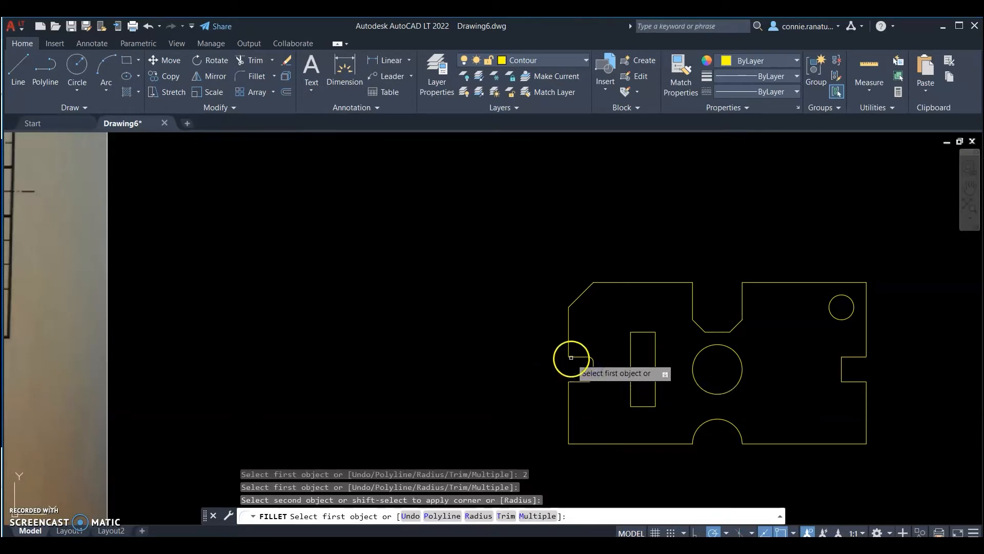
Fillet the two outer corners where the left notch meets the plate's left edge, and end the Fillet command
{"action": "scroll", "coordinate": [581, 367], "scroll_direction": "up", "scroll_amount": 2}
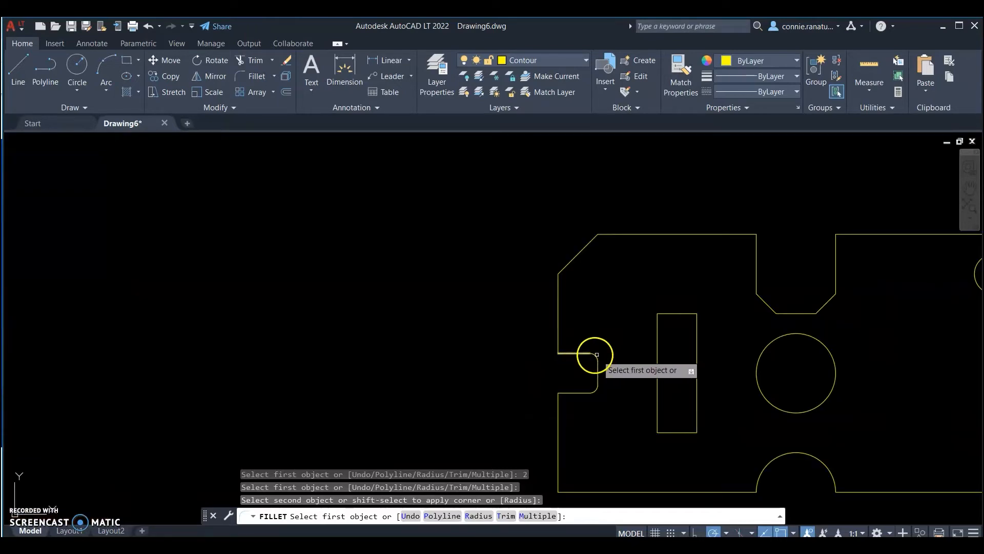
{"action": "left_click", "coordinate": [571, 352]}
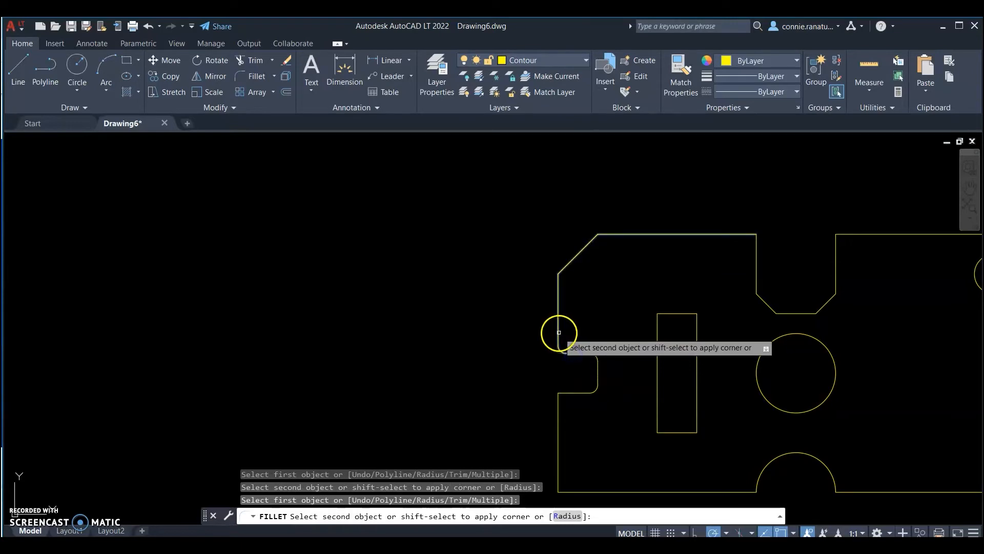
{"action": "left_click", "coordinate": [559, 332]}
{"action": "left_click", "coordinate": [568, 393]}
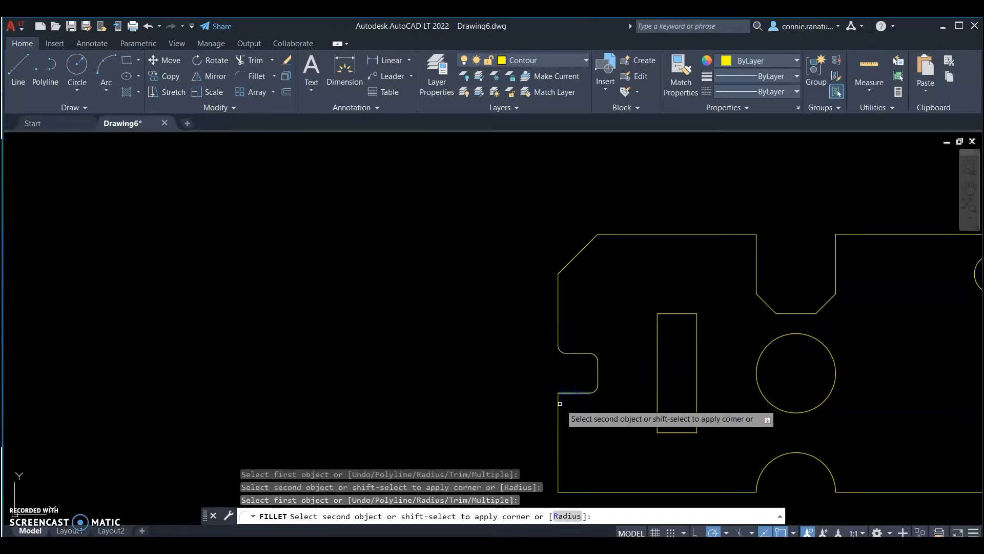
{"action": "left_click", "coordinate": [559, 404]}
{"action": "right_click", "coordinate": [540, 398]}
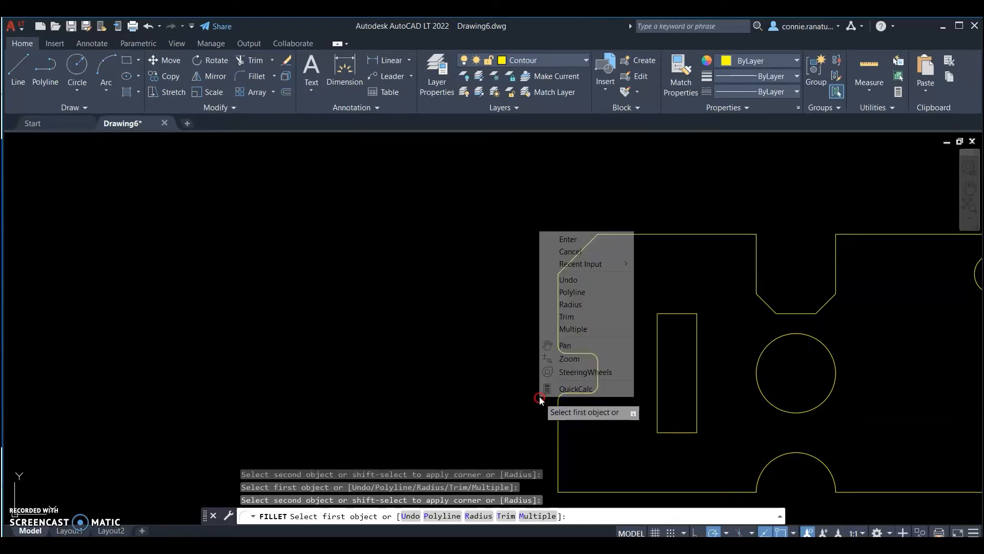
{"action": "left_click", "coordinate": [568, 239]}
{"action": "scroll", "coordinate": [296, 339], "scroll_direction": "down", "scroll_amount": 3}
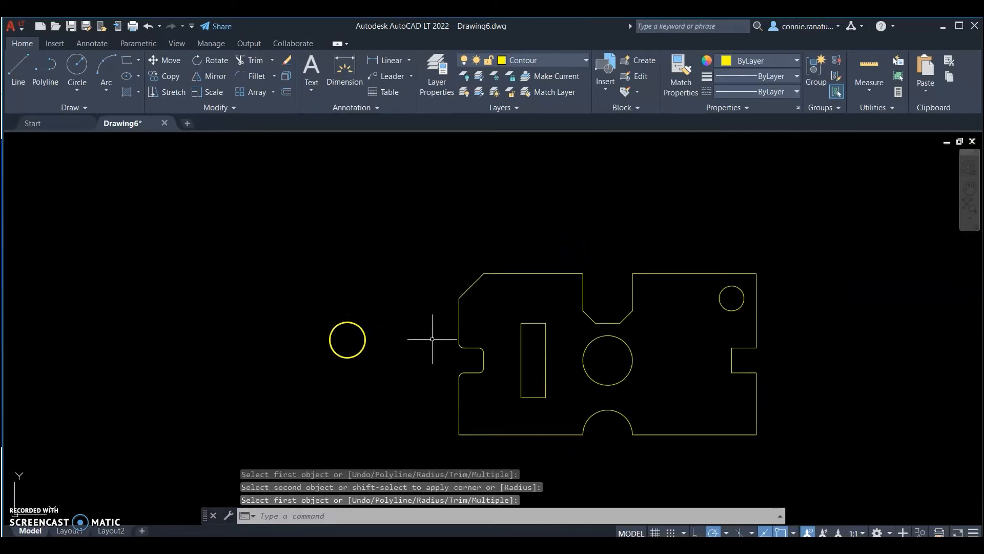
Fillet the plate's upper-right corner with a radius of 10
{"action": "scroll", "coordinate": [408, 312], "scroll_direction": "down", "scroll_amount": 4}
{"action": "scroll", "coordinate": [530, 310], "scroll_direction": "up", "scroll_amount": 2}
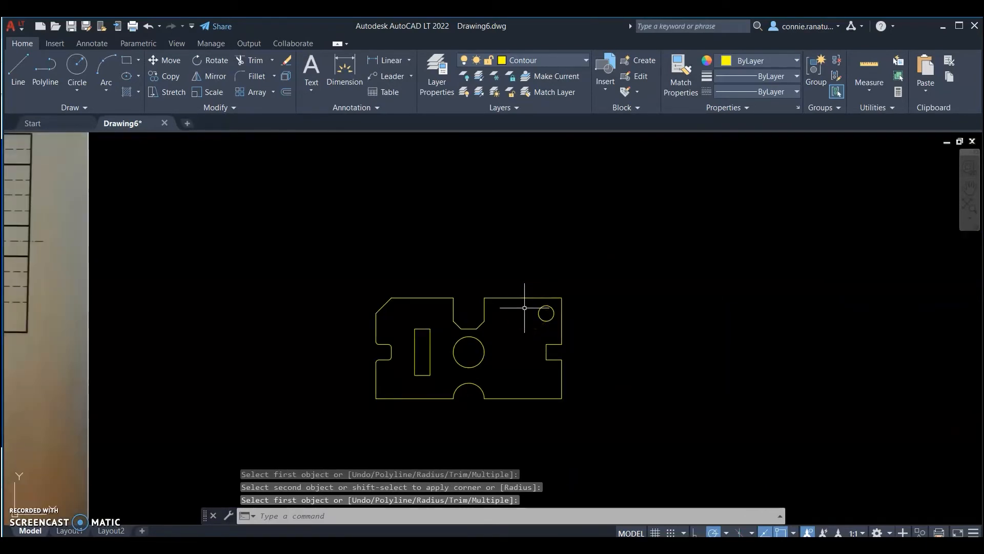
{"action": "scroll", "coordinate": [454, 343], "scroll_direction": "down", "scroll_amount": 4}
{"action": "scroll", "coordinate": [263, 325], "scroll_direction": "up", "scroll_amount": 2}
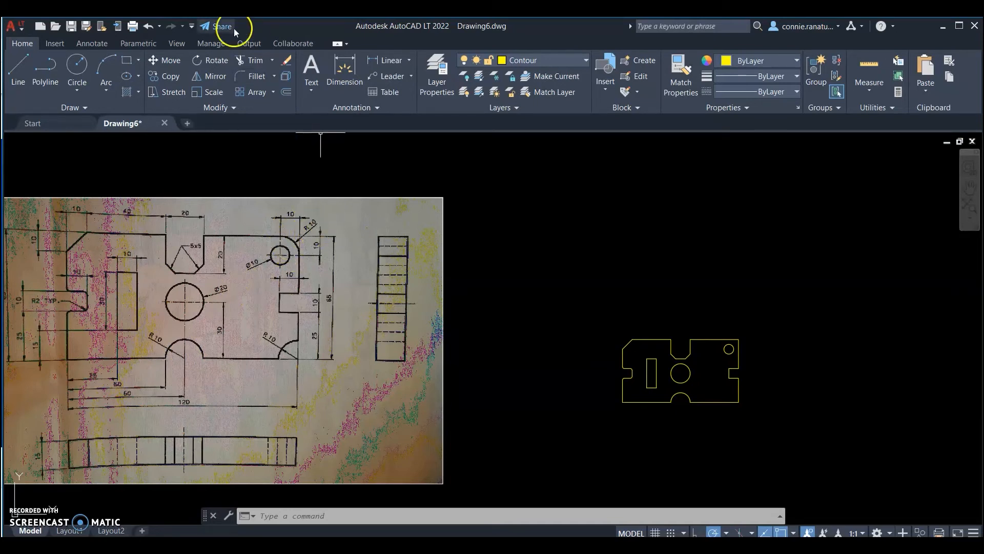
{"action": "left_click", "coordinate": [255, 78]}
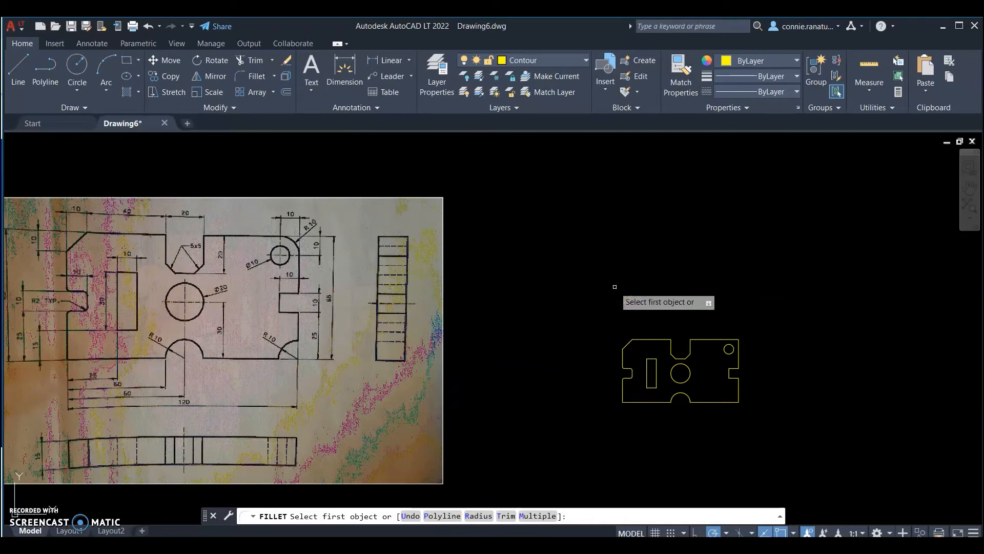
{"action": "key", "text": "Return"}
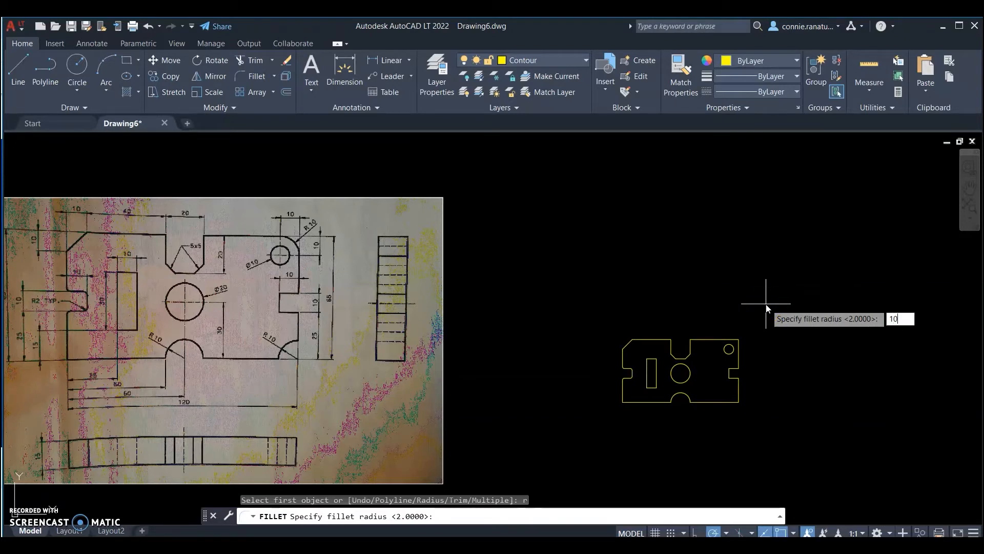
{"action": "key", "text": "Return"}
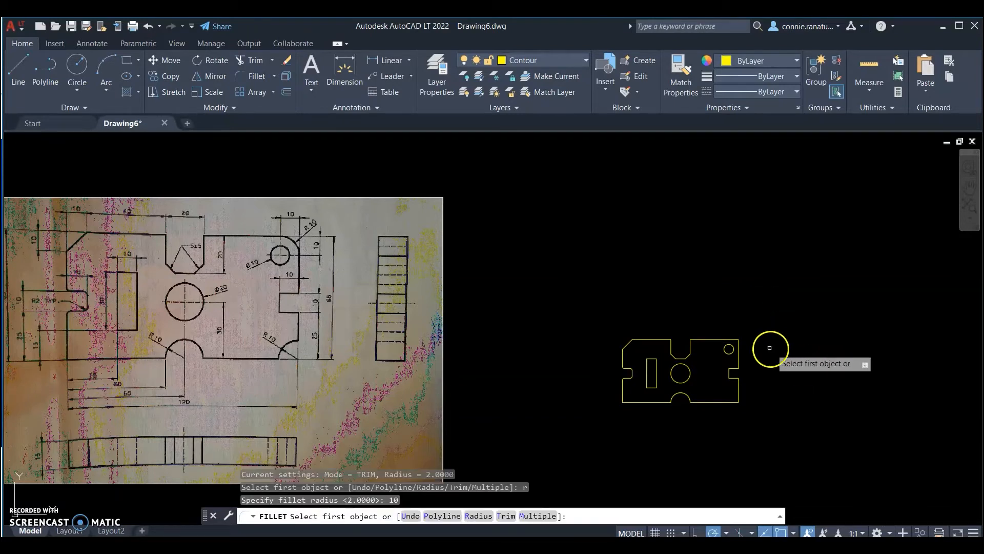
{"action": "left_click", "coordinate": [738, 345]}
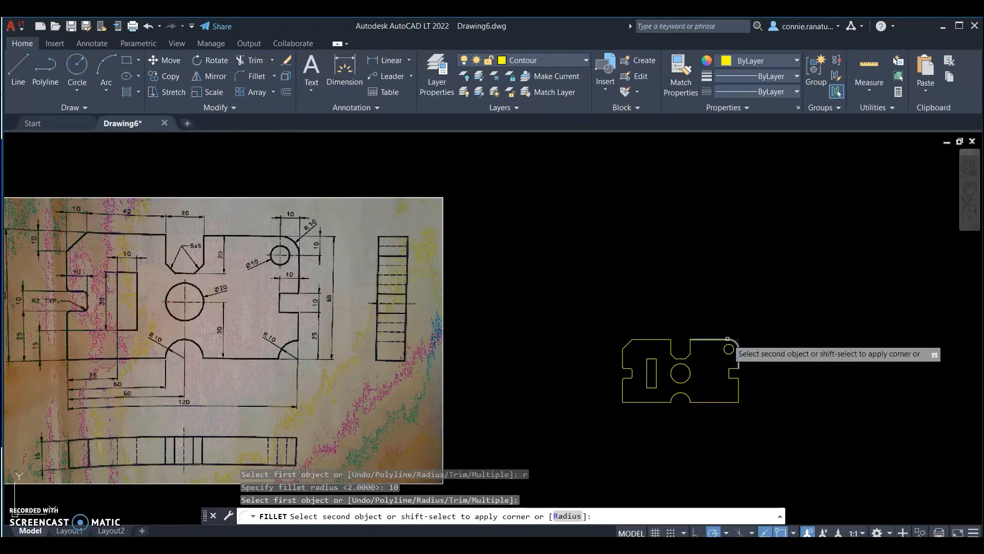
{"action": "left_click", "coordinate": [727, 338]}
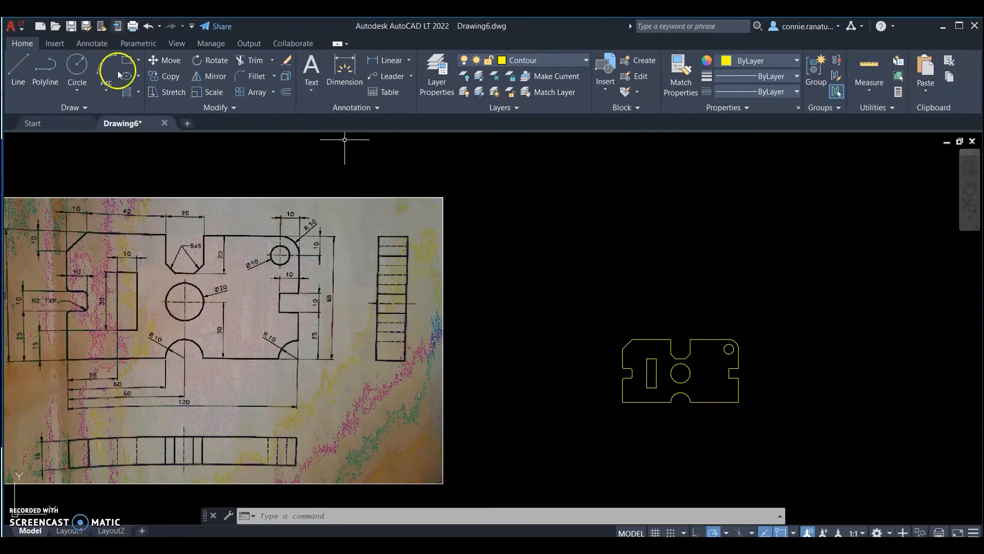
Draw a circle of radius 10 centred on the plate's lower-right corner
{"action": "left_click", "coordinate": [77, 60]}
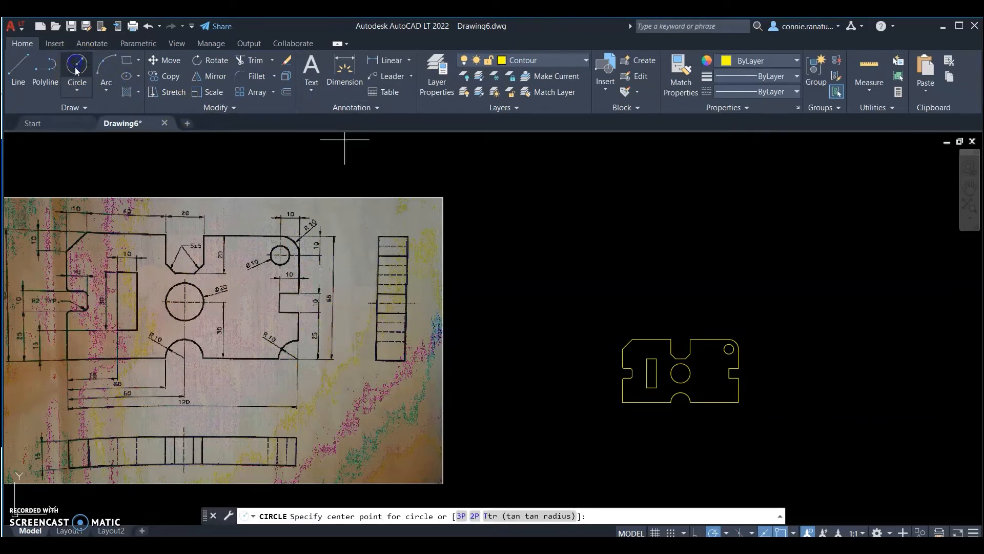
{"action": "left_click", "coordinate": [738, 402]}
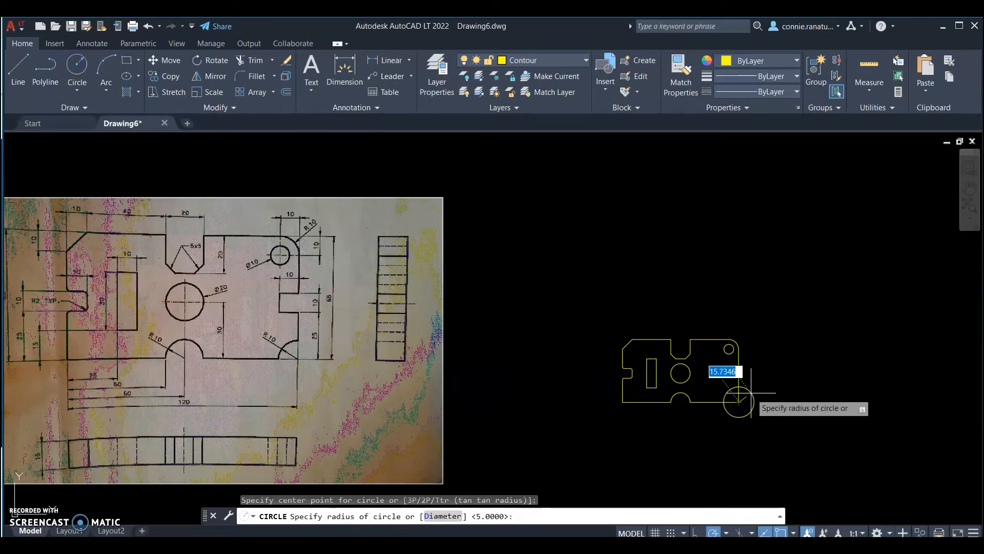
{"action": "key", "text": "Return"}
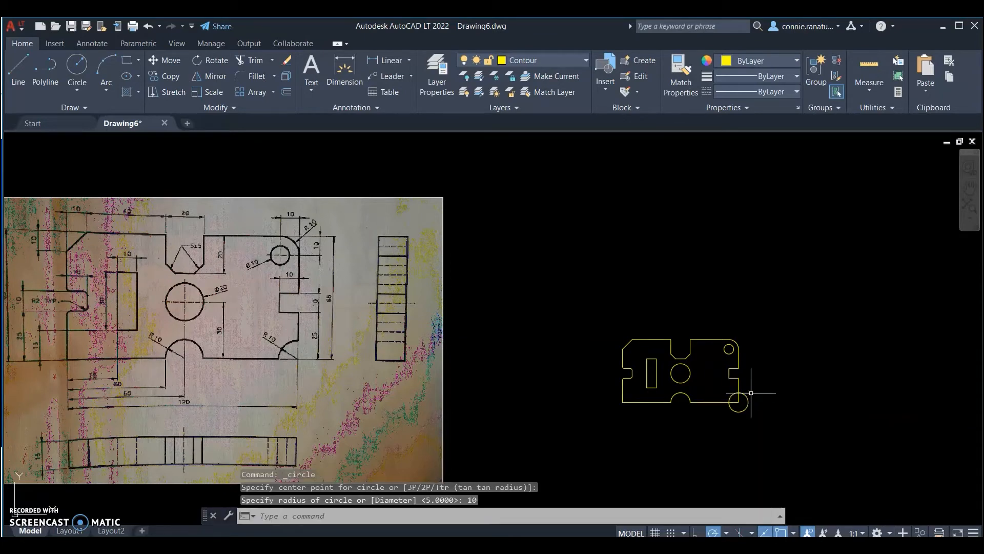
Trim the circle outside the plate and the outline segments inside it, leaving a concave arc at the lower-right corner
{"action": "left_click", "coordinate": [254, 60]}
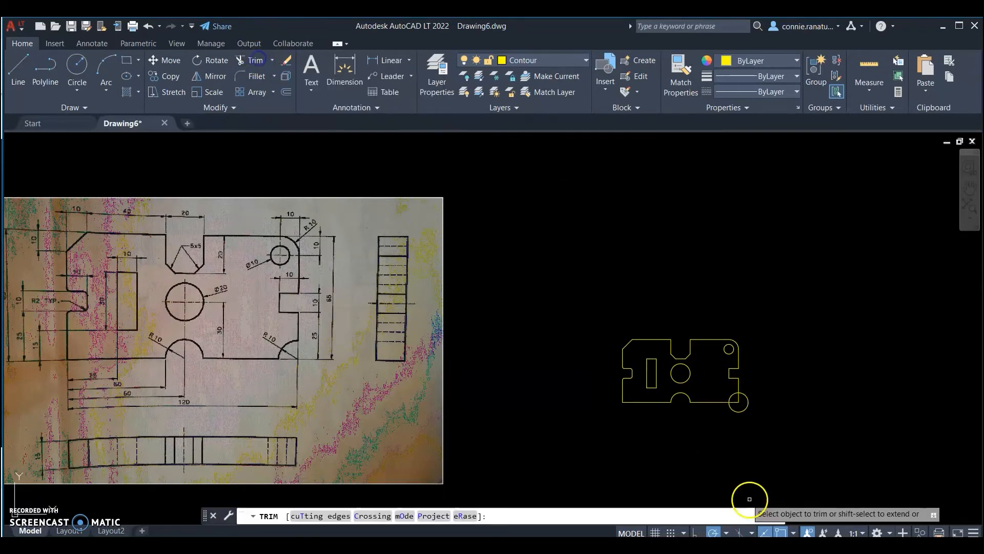
{"action": "left_click", "coordinate": [740, 400]}
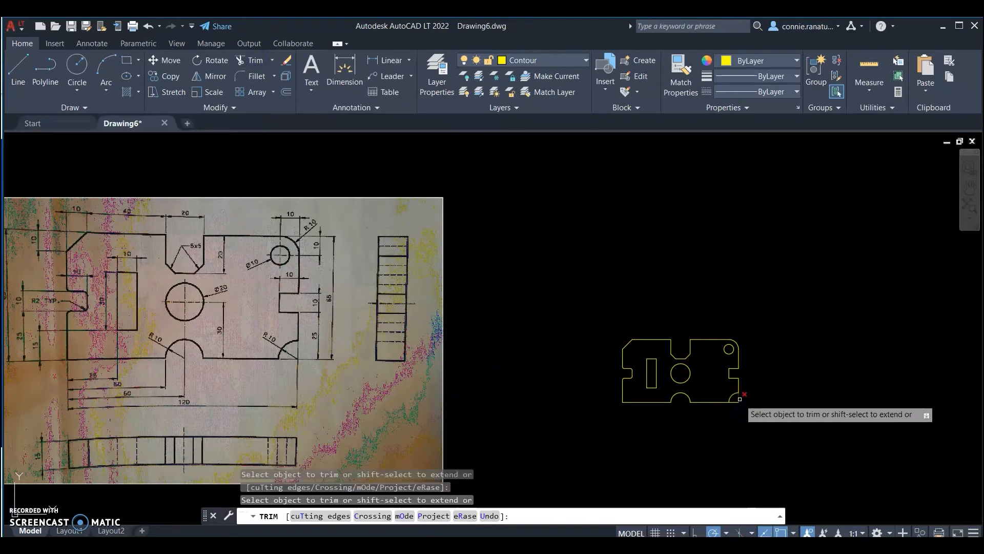
{"action": "left_click", "coordinate": [738, 399]}
{"action": "left_click", "coordinate": [736, 403]}
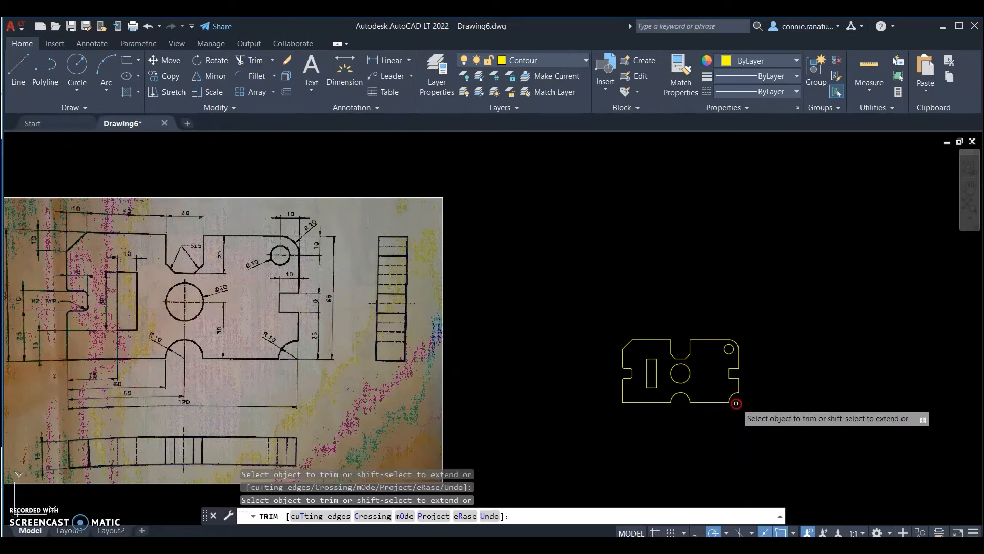
{"action": "right_click", "coordinate": [736, 403]}
{"action": "left_click", "coordinate": [749, 243]}
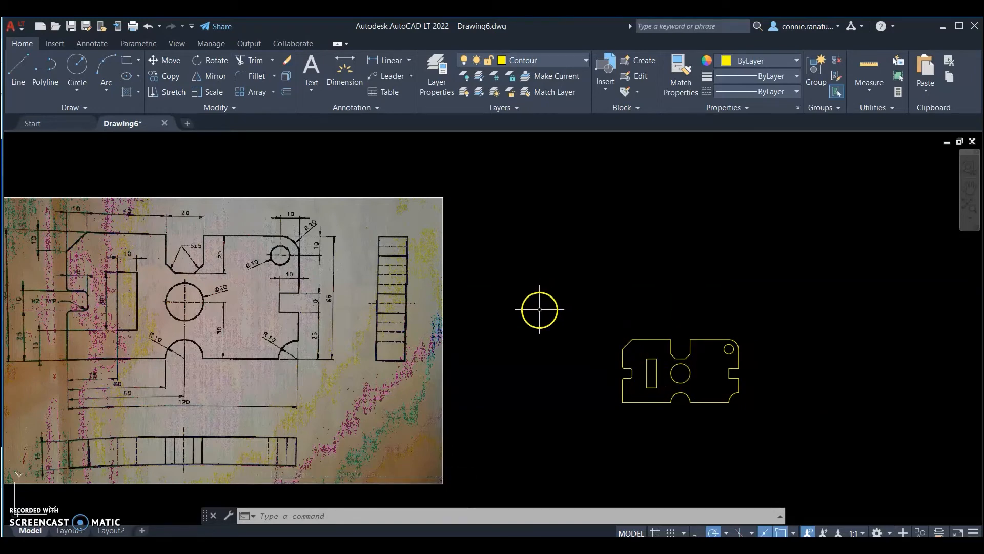
Move the whole plate drawing up and to the left to make room for a view below it
{"action": "scroll", "coordinate": [516, 299], "scroll_direction": "down", "scroll_amount": 2}
{"action": "scroll", "coordinate": [482, 313], "scroll_direction": "up", "scroll_amount": 2}
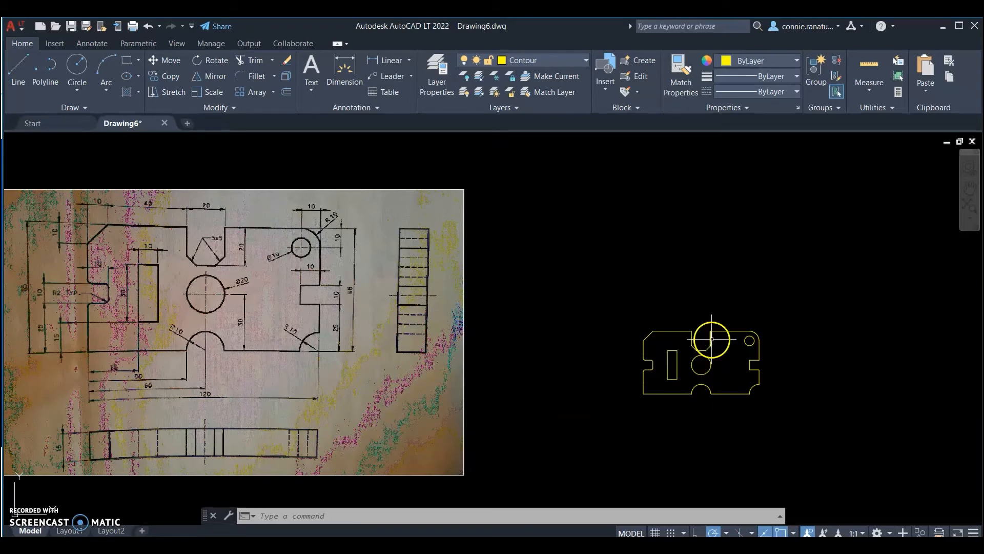
{"action": "scroll", "coordinate": [566, 301], "scroll_direction": "down", "scroll_amount": 2}
{"action": "scroll", "coordinate": [657, 350], "scroll_direction": "up", "scroll_amount": 2}
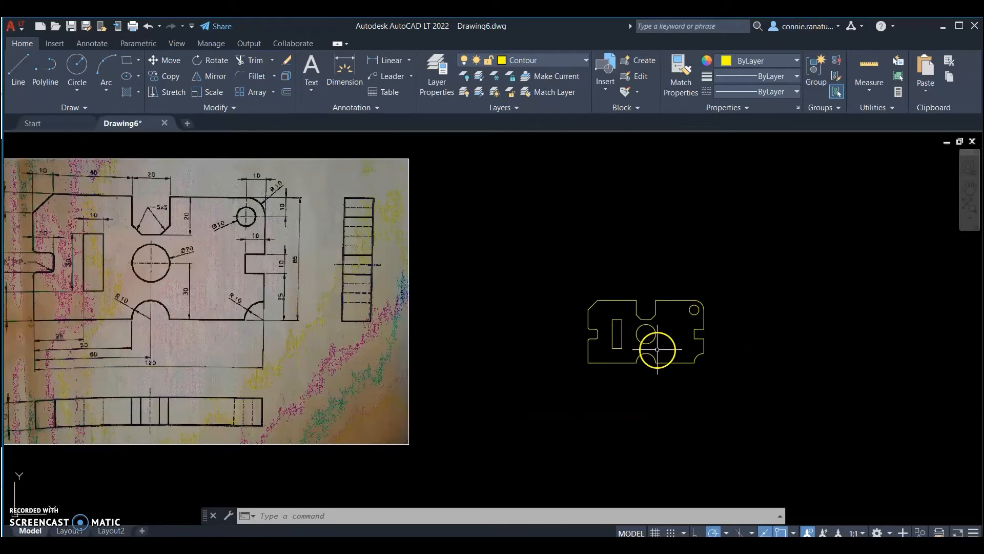
{"action": "scroll", "coordinate": [657, 350], "scroll_direction": "down", "scroll_amount": 2}
{"action": "scroll", "coordinate": [580, 306], "scroll_direction": "up", "scroll_amount": 2}
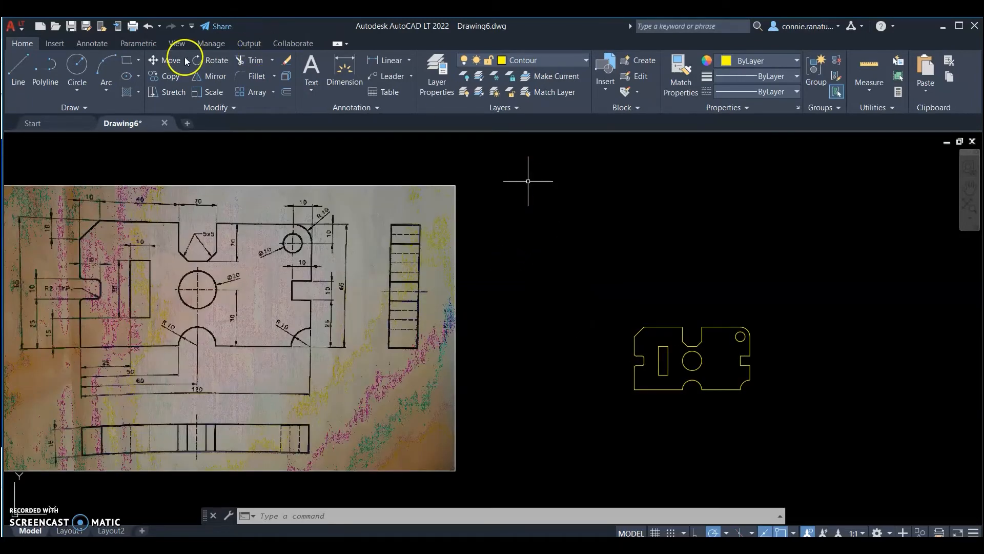
{"action": "left_click", "coordinate": [165, 60]}
{"action": "left_click", "coordinate": [828, 305]}
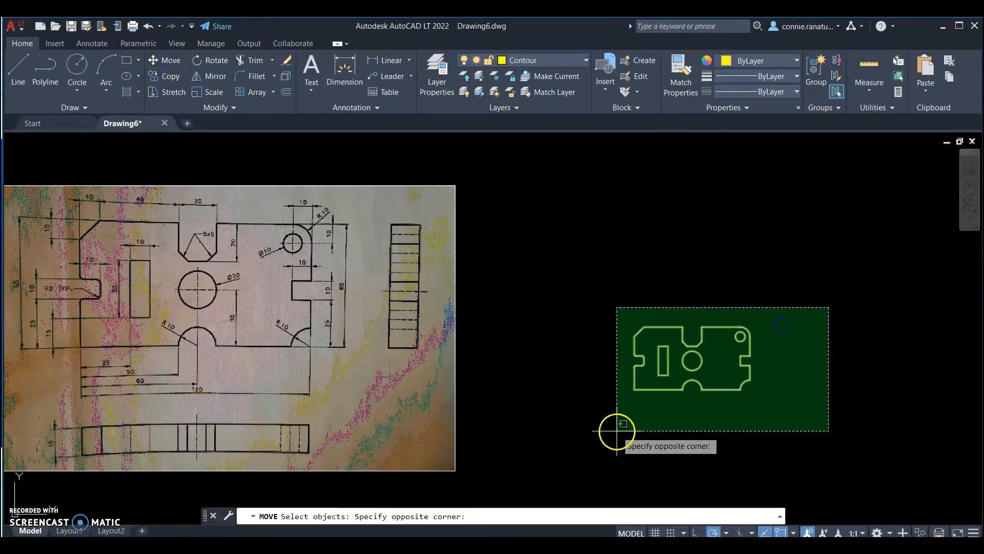
{"action": "left_click", "coordinate": [594, 455]}
{"action": "key", "text": "Return"}
{"action": "left_click", "coordinate": [827, 377]}
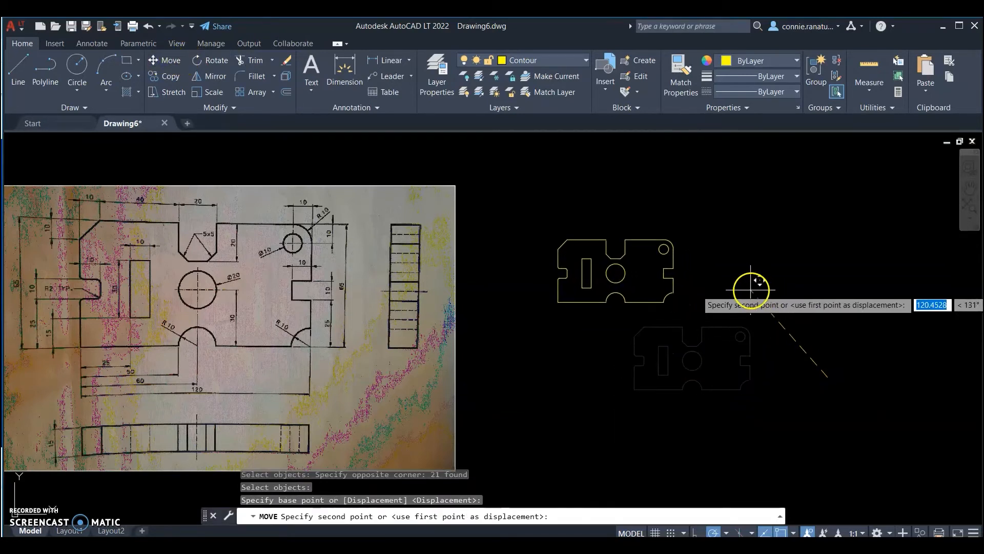
{"action": "left_click", "coordinate": [749, 291]}
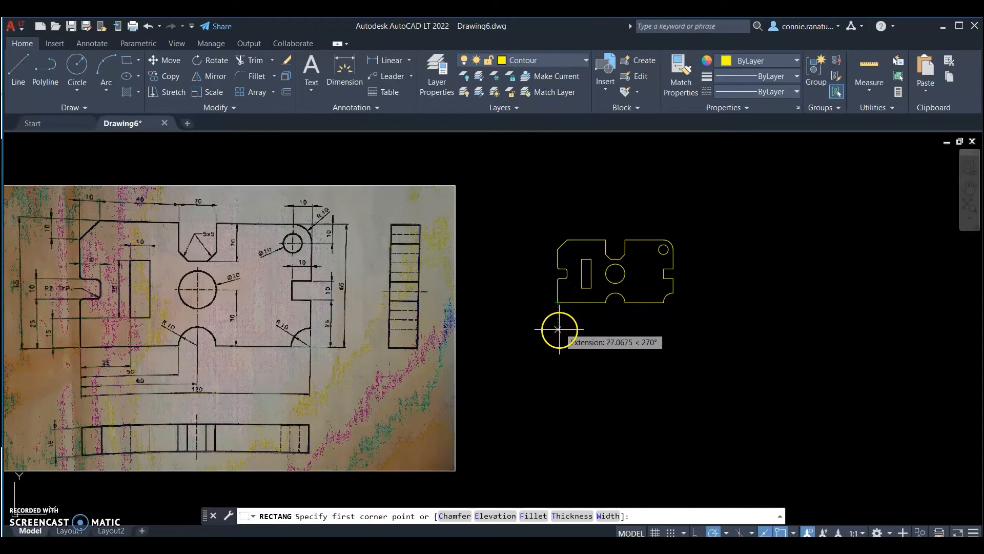
Draw a 120 by 15 rectangle below the plate, aligned with the plate's left edge
{"action": "left_click", "coordinate": [557, 384]}
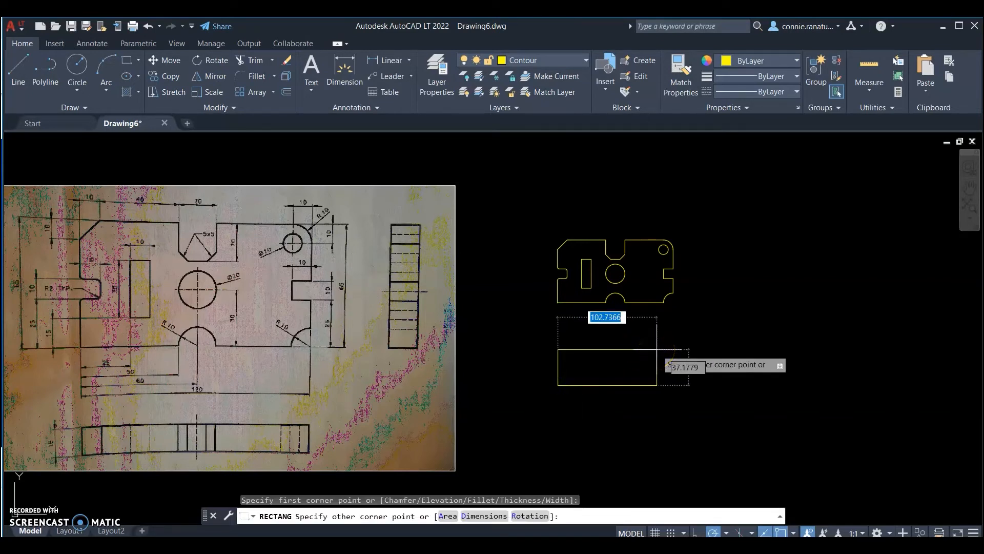
{"action": "type", "text": "@"}
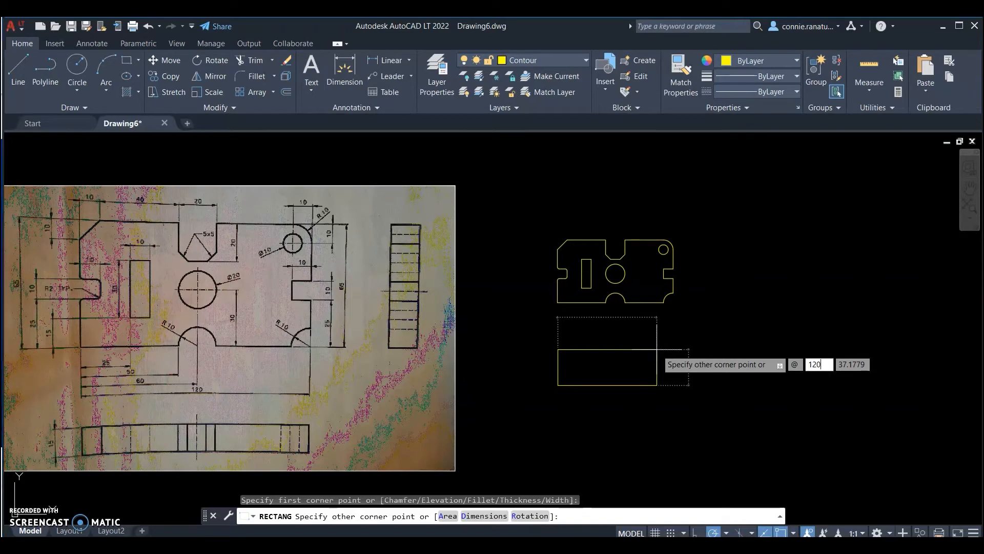
{"action": "type", "text": "120"}
{"action": "key", "text": "Tab"}
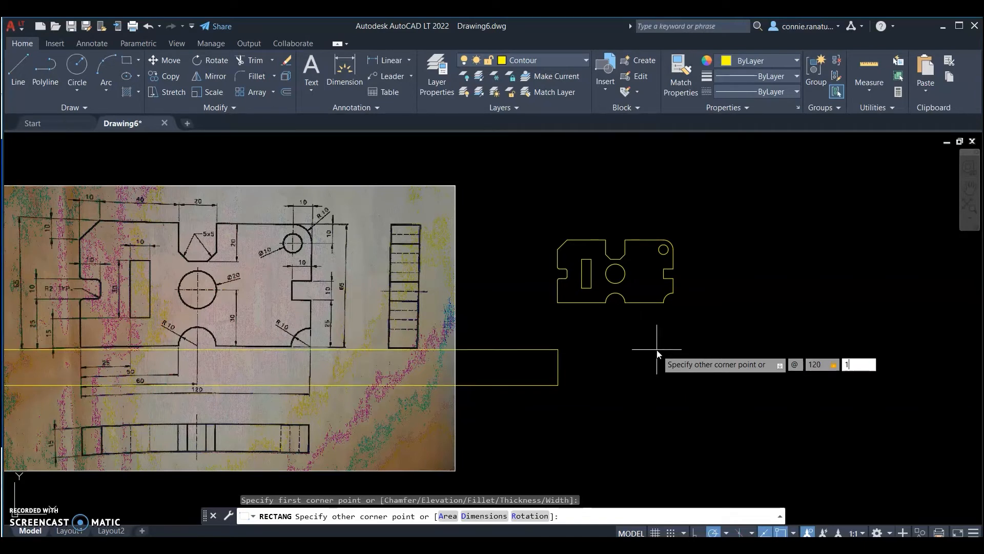
{"action": "key", "text": "Return"}
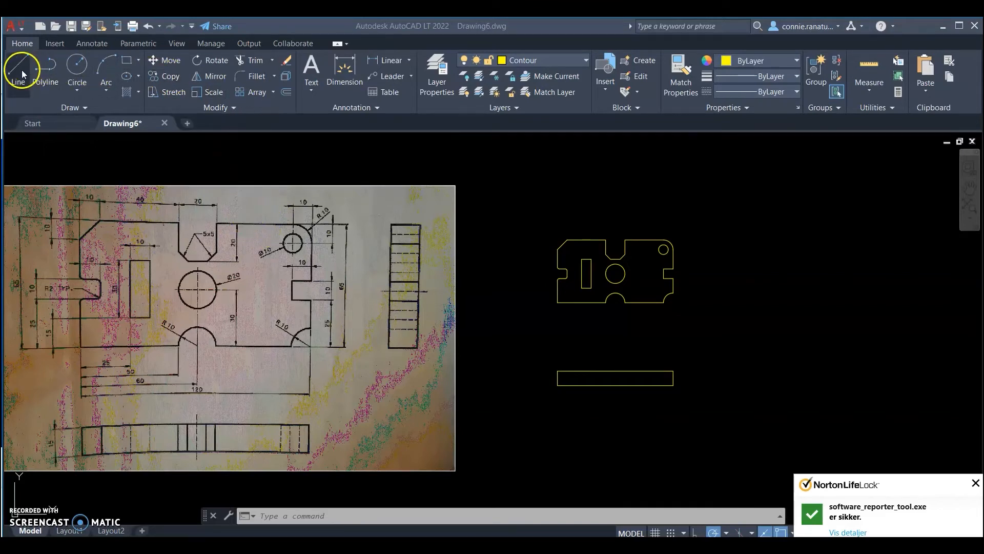
Draw a downward arrow above the reference picture with lines, using a shaft about 36 long and two short arrowhead strokes
{"action": "left_click", "coordinate": [201, 142]}
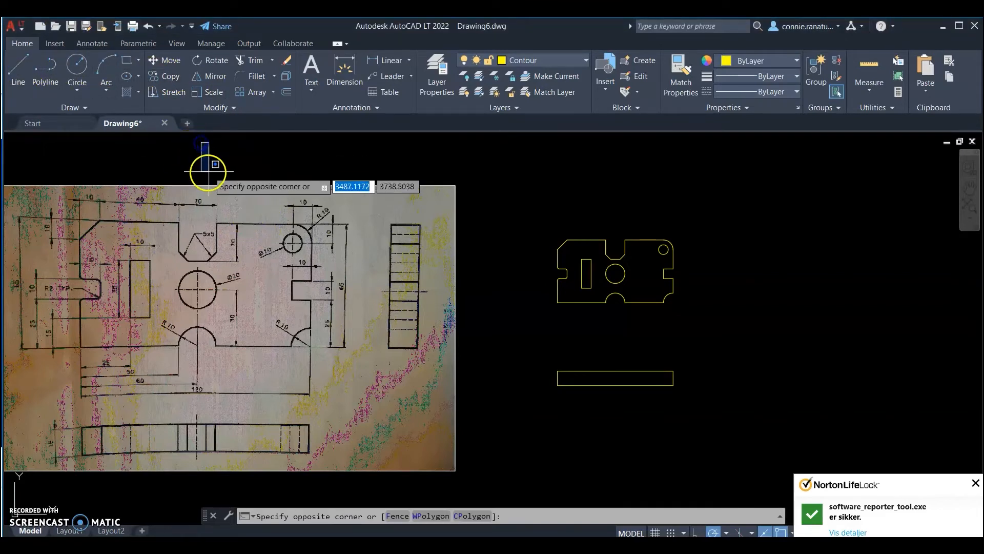
{"action": "key", "text": "Escape"}
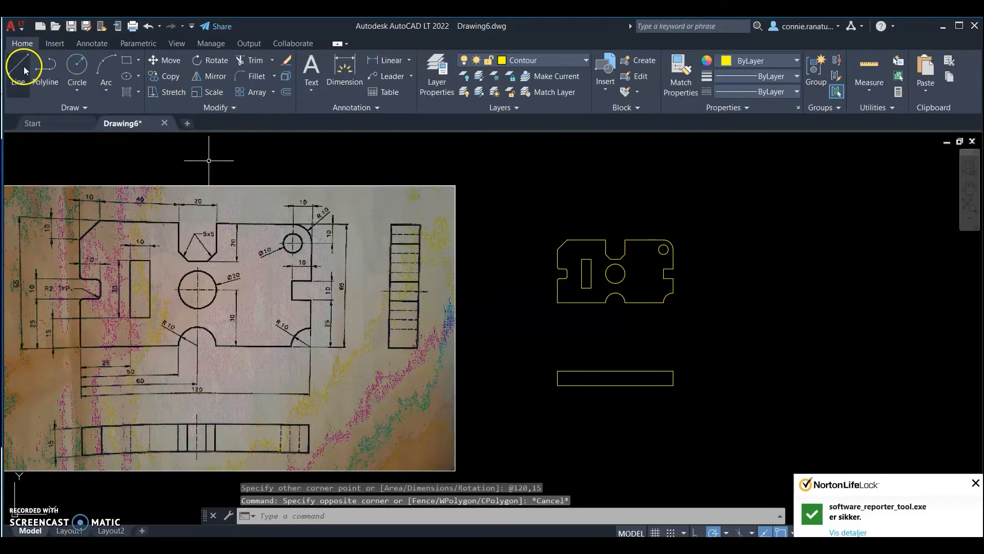
{"action": "left_click", "coordinate": [18, 65]}
{"action": "left_click", "coordinate": [229, 168]}
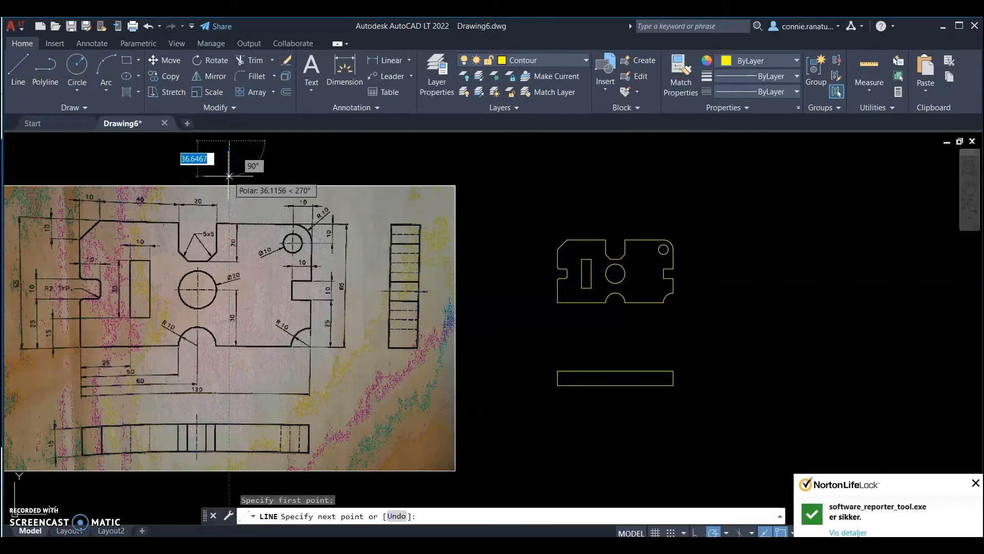
{"action": "key", "text": "Escape"}
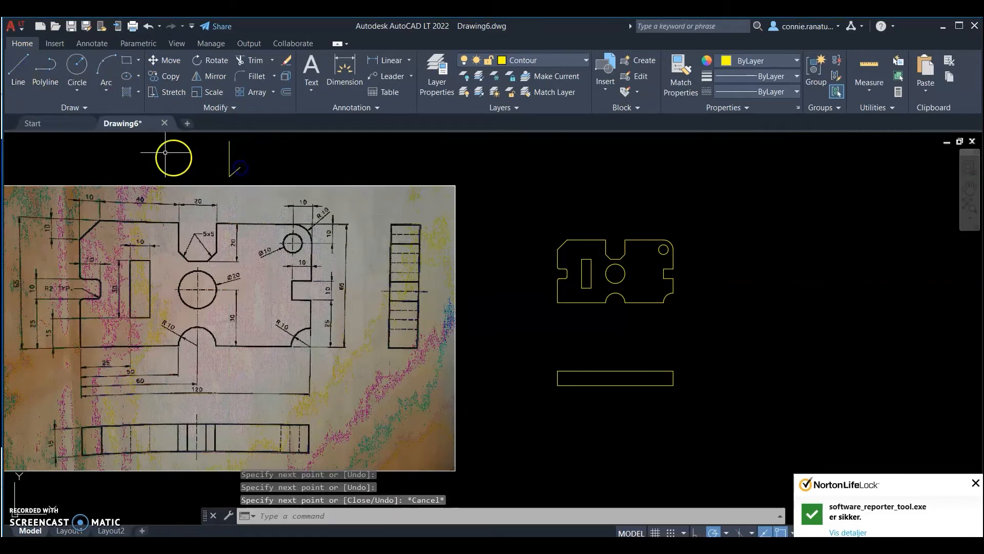
{"action": "left_click", "coordinate": [18, 65]}
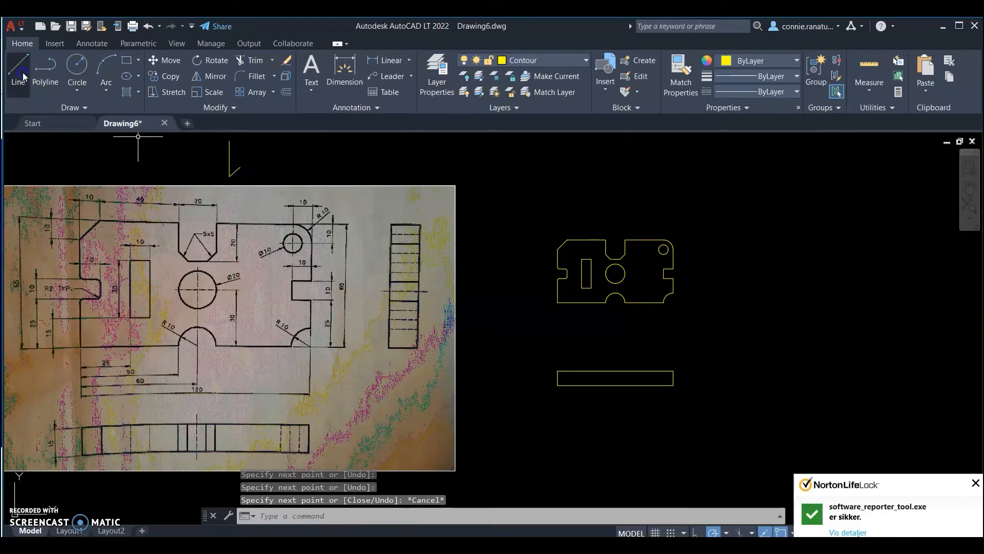
{"action": "left_click", "coordinate": [229, 177]}
{"action": "key", "text": "Escape"}
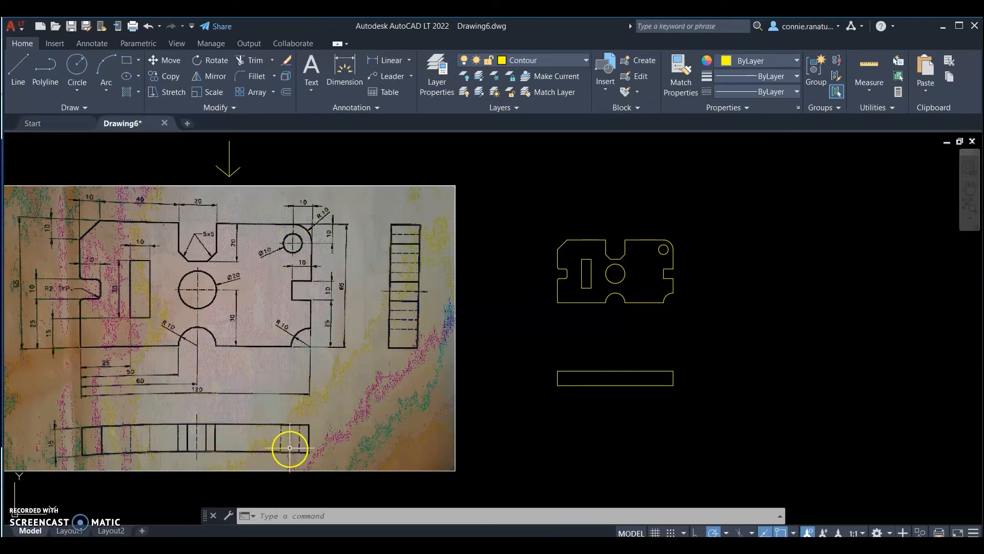
Draw a vertical line across the lower rectangle, aligned with the upper end of the plate's corner chamfer
{"action": "left_click", "coordinate": [18, 68]}
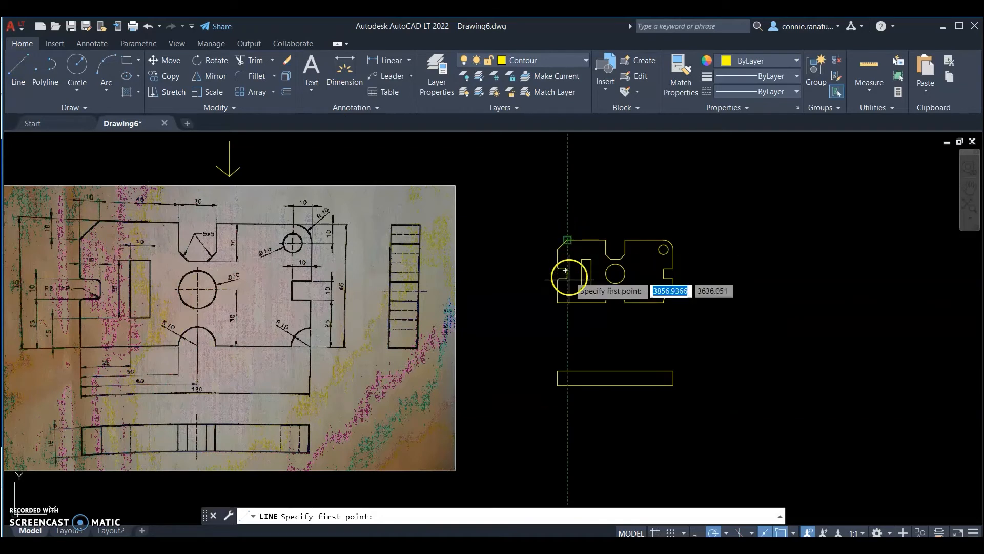
{"action": "left_click", "coordinate": [567, 371]}
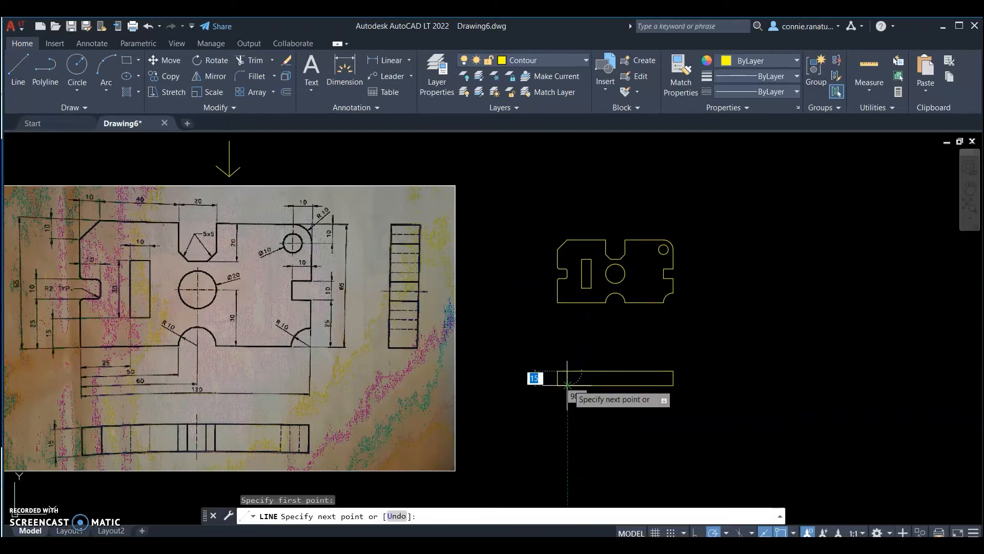
{"action": "left_click", "coordinate": [568, 385]}
{"action": "right_click", "coordinate": [568, 384]}
{"action": "left_click", "coordinate": [589, 394]}
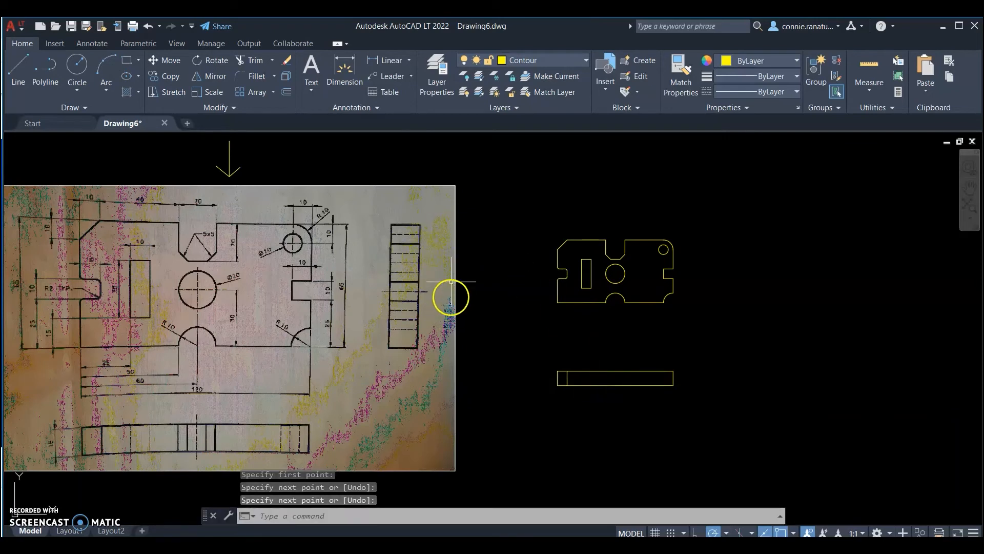
Draw a vertical line across the lower rectangle, aligned with the left edge of the plate's top notch
{"action": "left_click", "coordinate": [17, 64]}
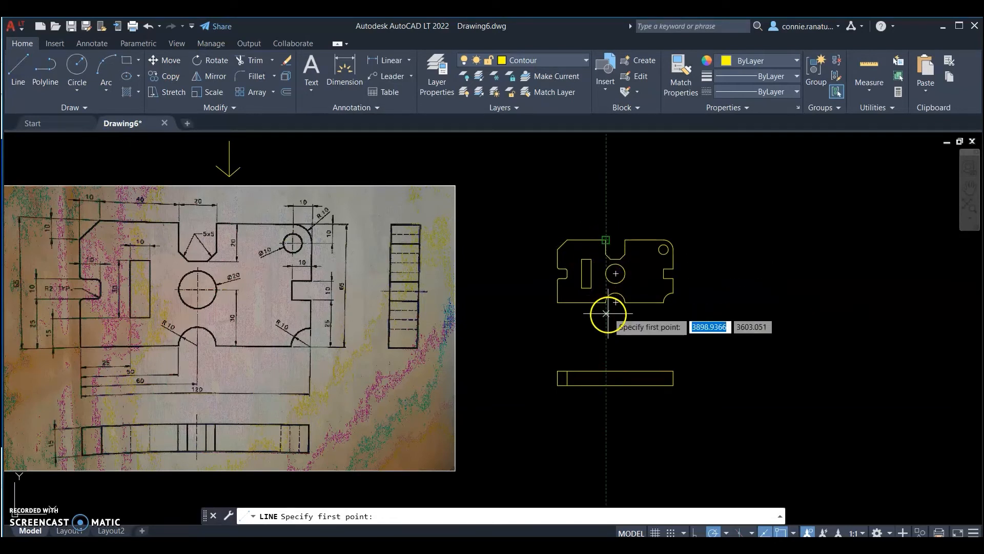
{"action": "left_click", "coordinate": [606, 371]}
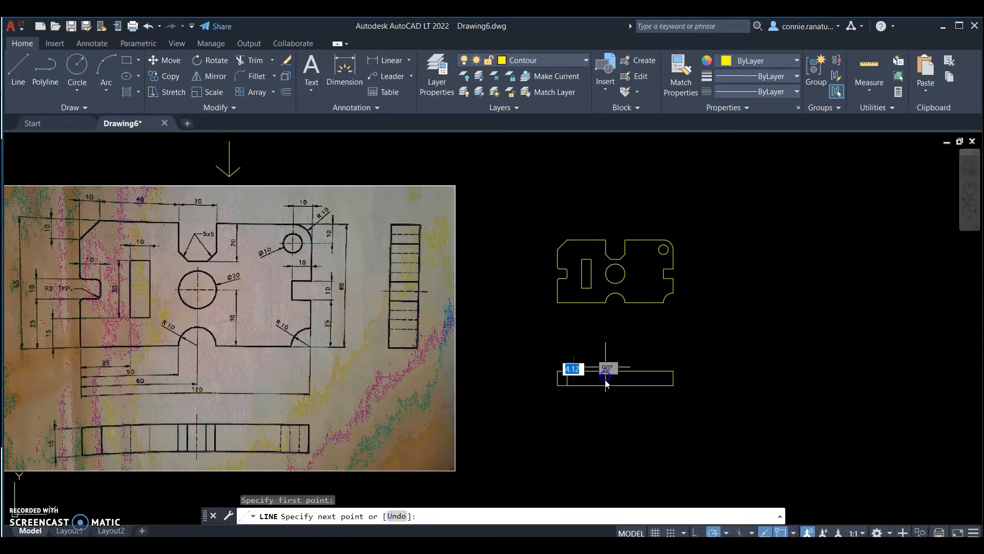
{"action": "left_click", "coordinate": [606, 385]}
{"action": "right_click", "coordinate": [606, 384]}
{"action": "left_click", "coordinate": [623, 392]}
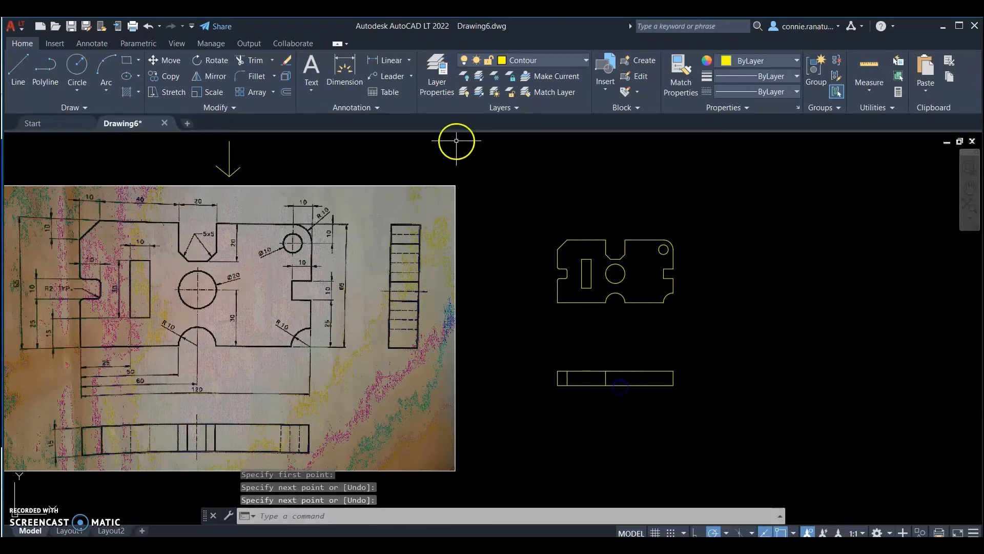
Draw a vertical line across the lower rectangle, aligned with the right edge of the plate's top notch
{"action": "left_click", "coordinate": [21, 67]}
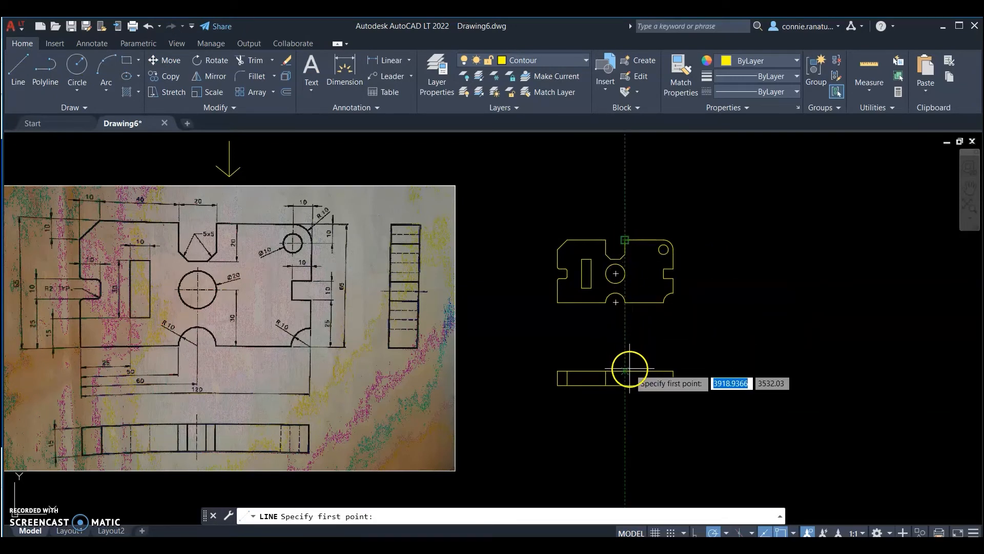
{"action": "left_click", "coordinate": [625, 384]}
{"action": "left_click", "coordinate": [625, 386]}
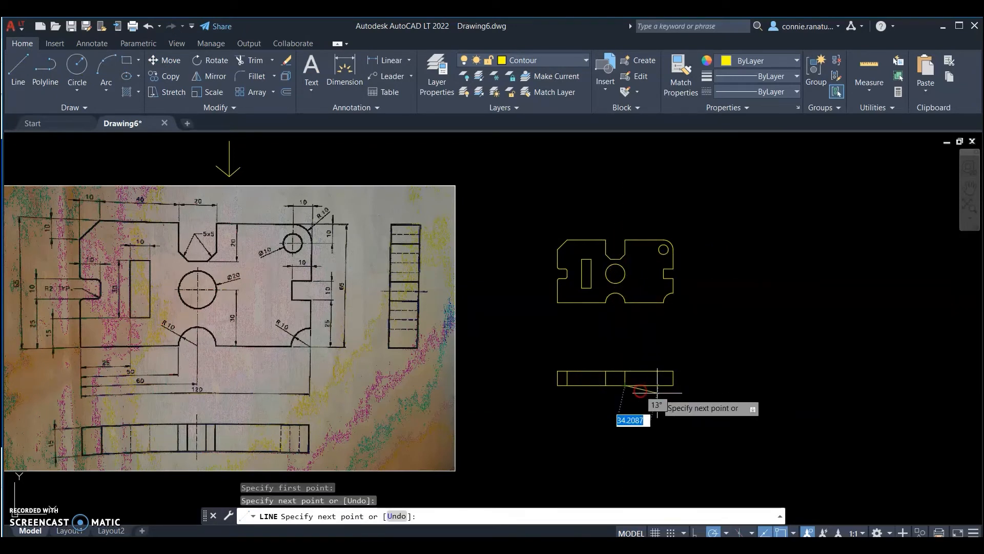
{"action": "key", "text": "Escape"}
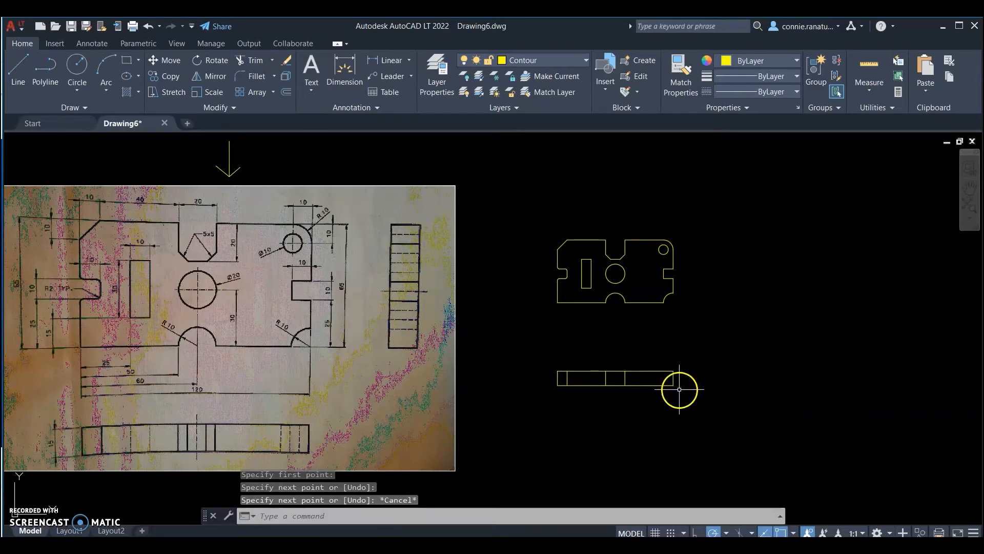
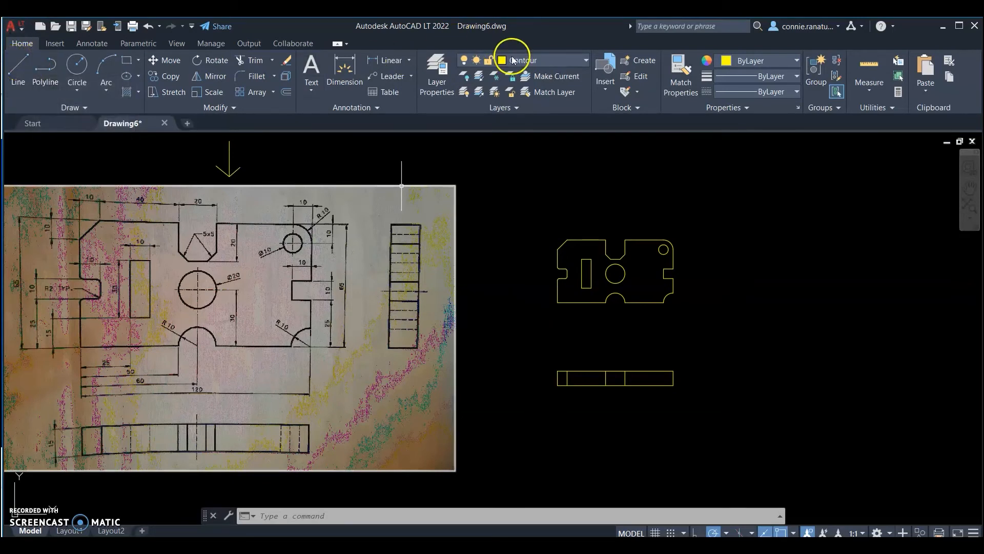
Make the Hidden layer current and draw a vertical line across the lower rectangle, aligned with the rectangular cutout's left edge
{"action": "left_click", "coordinate": [518, 60]}
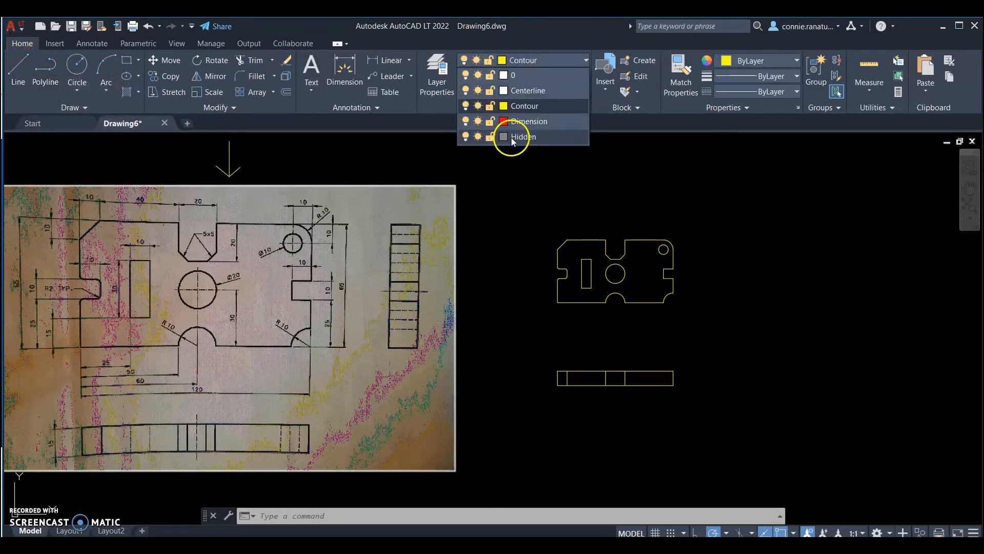
{"action": "left_click", "coordinate": [512, 137]}
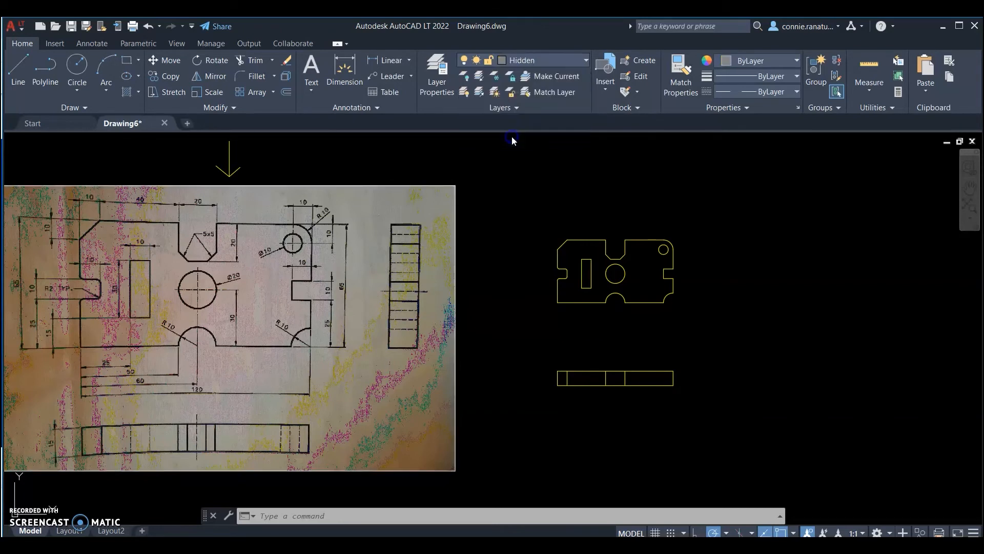
{"action": "left_click", "coordinate": [18, 67]}
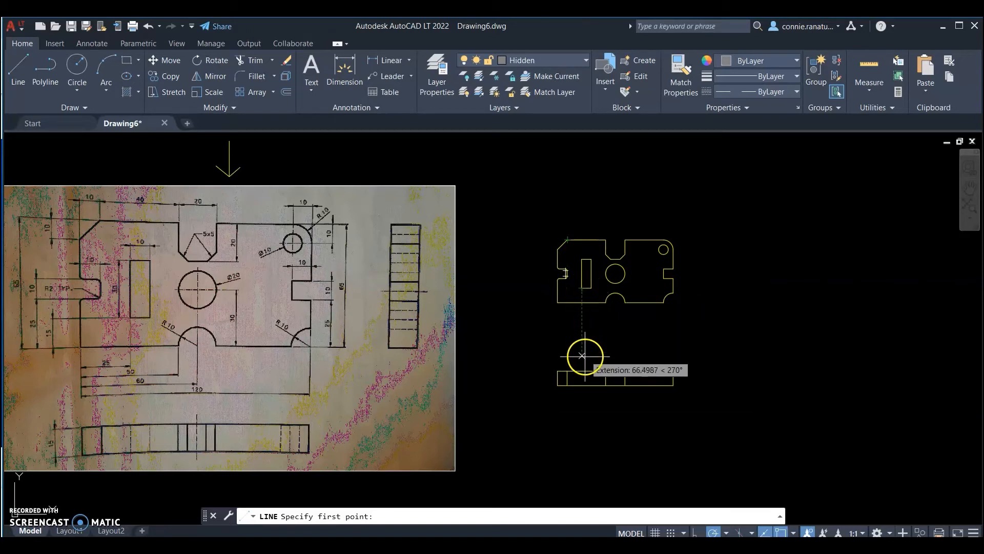
{"action": "left_click", "coordinate": [582, 384]}
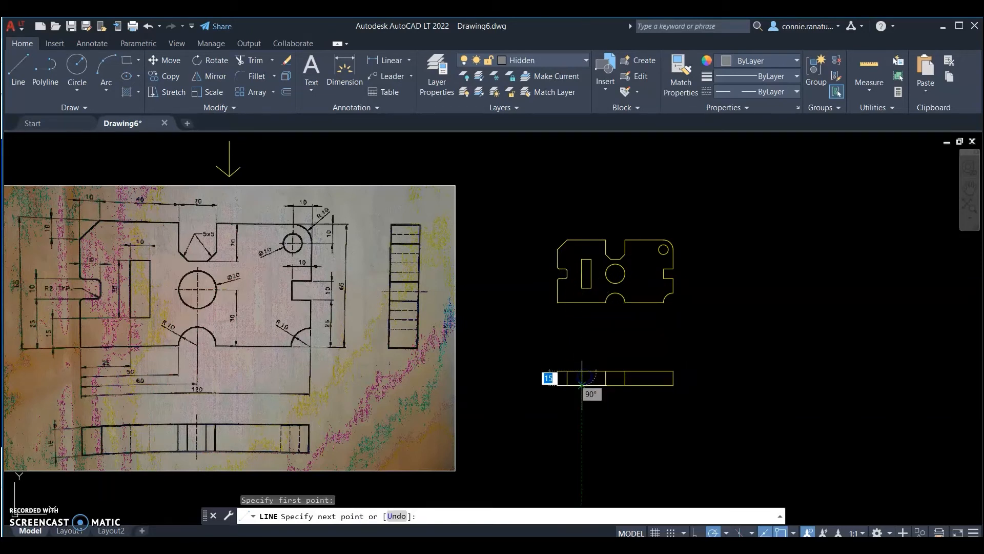
{"action": "left_click", "coordinate": [581, 370]}
{"action": "right_click", "coordinate": [589, 382]}
{"action": "left_click", "coordinate": [605, 388]}
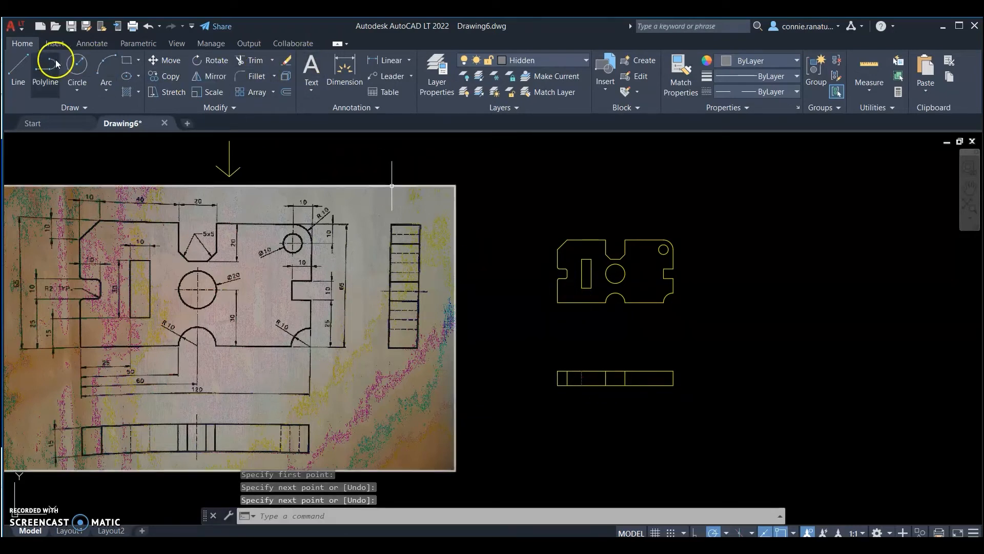
Draw a vertical hidden line across the lower rectangle, aligned with the rectangular cutout's right edge
{"action": "left_click", "coordinate": [19, 66]}
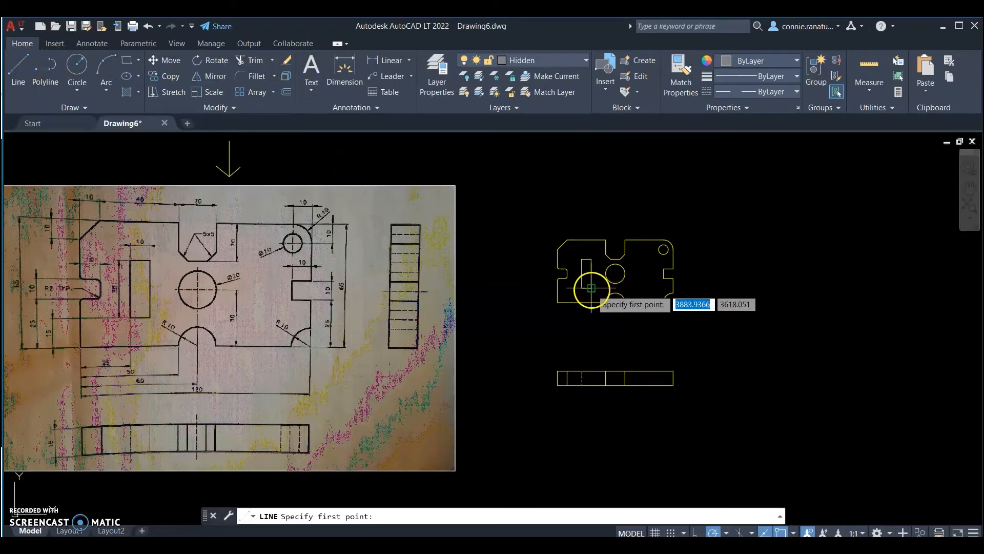
{"action": "left_click", "coordinate": [591, 384]}
{"action": "right_click", "coordinate": [591, 384]}
{"action": "left_click", "coordinate": [615, 391]}
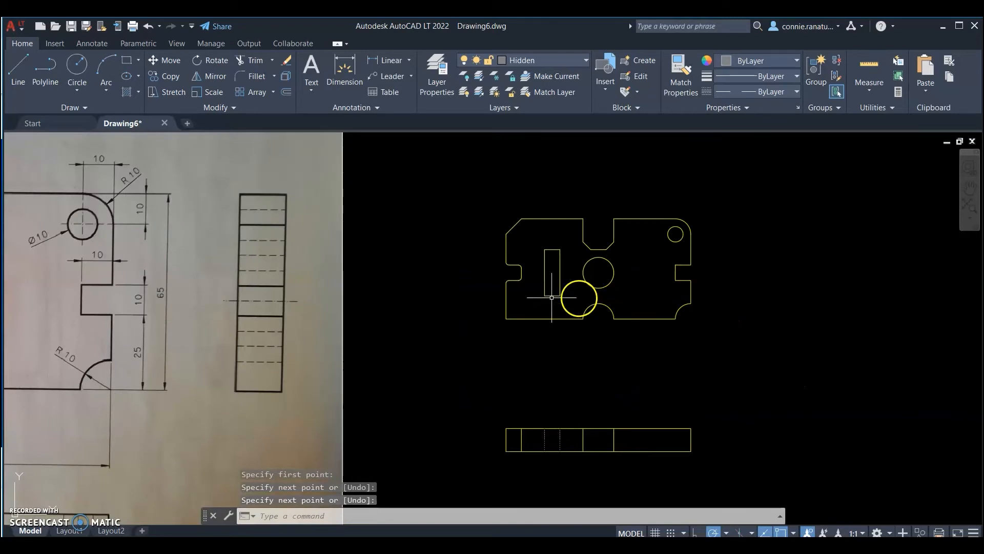
Draw a vertical hidden line across the lower rectangle, aligned with the left side of the small corner hole
{"action": "scroll", "coordinate": [636, 351], "scroll_direction": "up", "scroll_amount": 2}
{"action": "scroll", "coordinate": [509, 319], "scroll_direction": "down", "scroll_amount": 2}
{"action": "scroll", "coordinate": [615, 399], "scroll_direction": "up", "scroll_amount": 2}
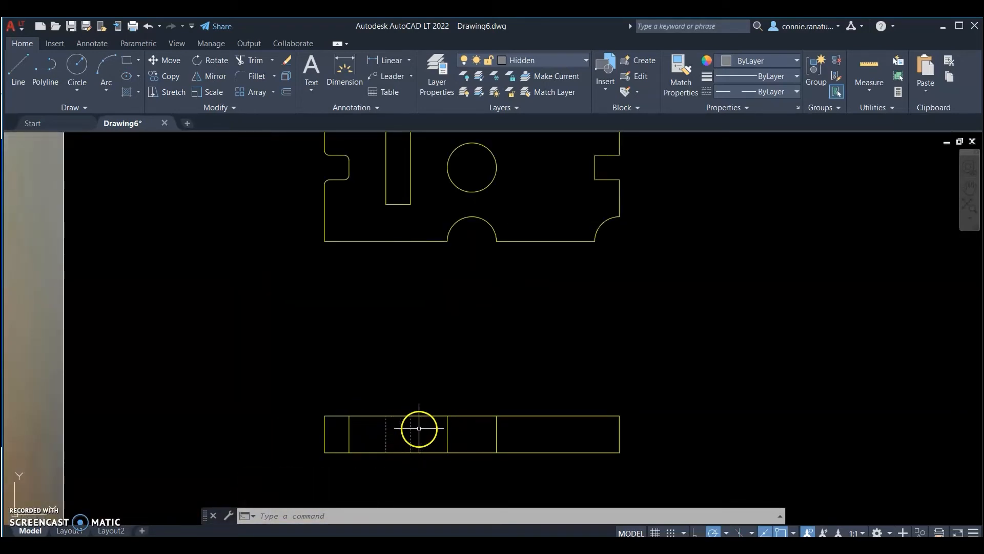
{"action": "scroll", "coordinate": [419, 428], "scroll_direction": "up", "scroll_amount": 2}
{"action": "scroll", "coordinate": [392, 427], "scroll_direction": "down", "scroll_amount": 5}
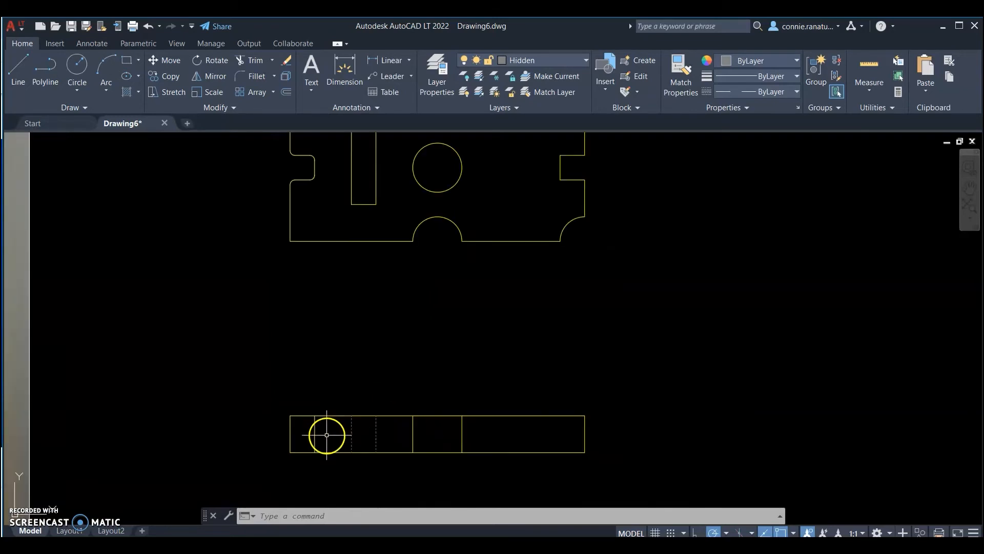
{"action": "scroll", "coordinate": [433, 450], "scroll_direction": "up", "scroll_amount": 1}
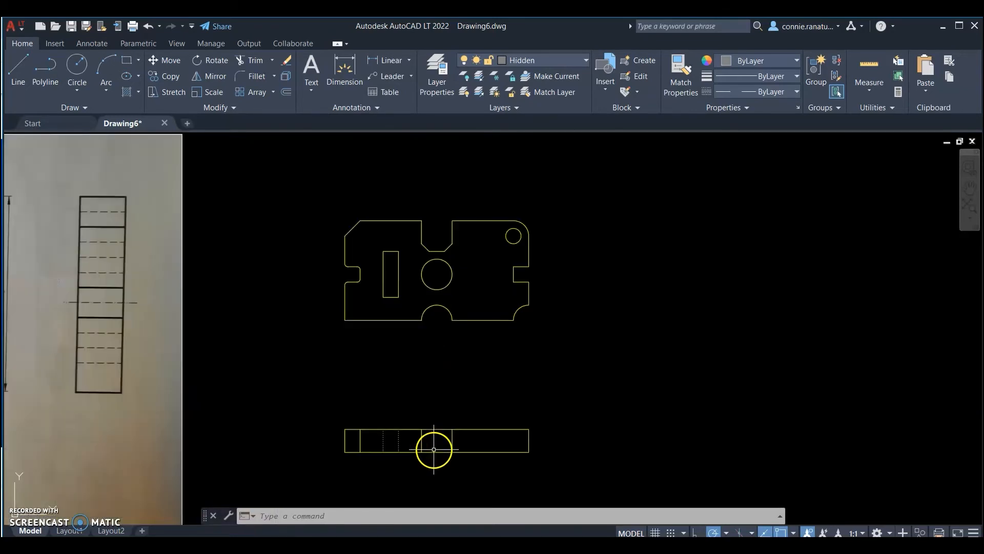
{"action": "left_click", "coordinate": [17, 67]}
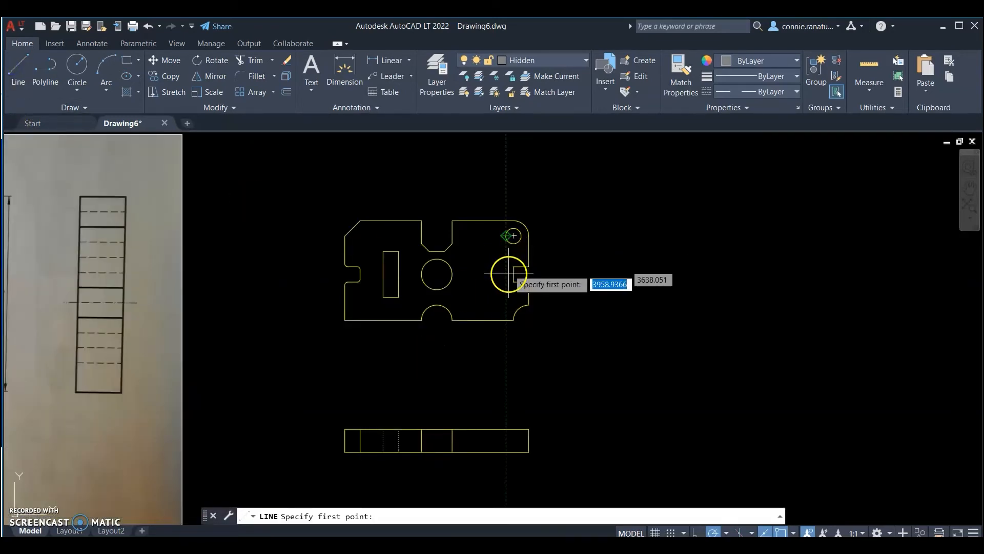
{"action": "left_click", "coordinate": [506, 428]}
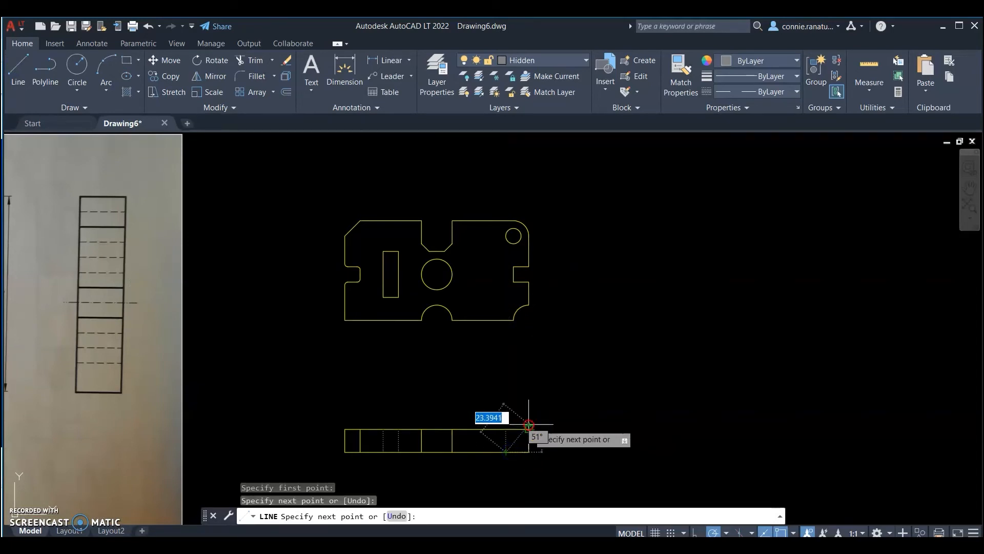
{"action": "right_click", "coordinate": [529, 428]}
{"action": "left_click", "coordinate": [560, 301]}
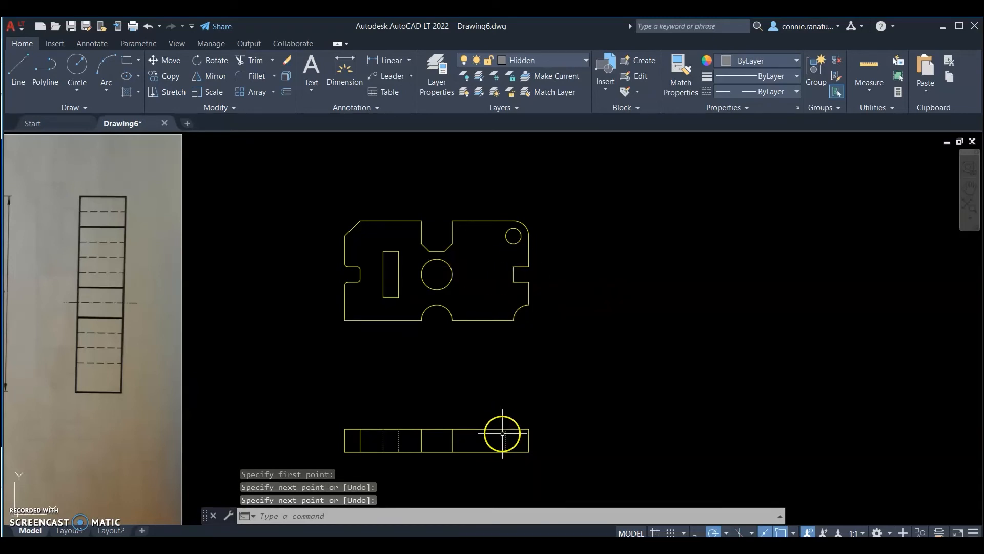
Draw a vertical hidden line across the lower rectangle, aligned with the right side of the small corner hole
{"action": "scroll", "coordinate": [502, 433], "scroll_direction": "up", "scroll_amount": 2}
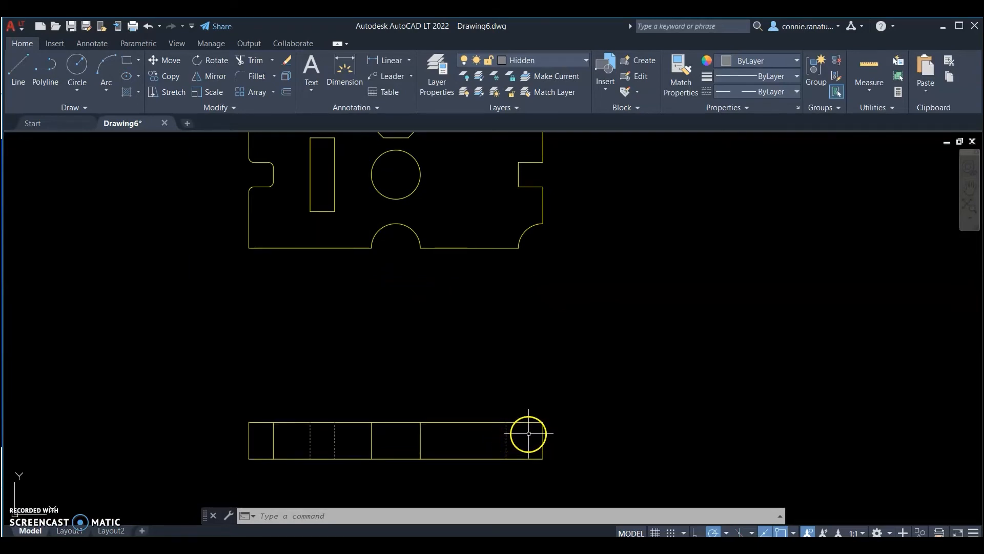
{"action": "scroll", "coordinate": [439, 413], "scroll_direction": "down", "scroll_amount": 2}
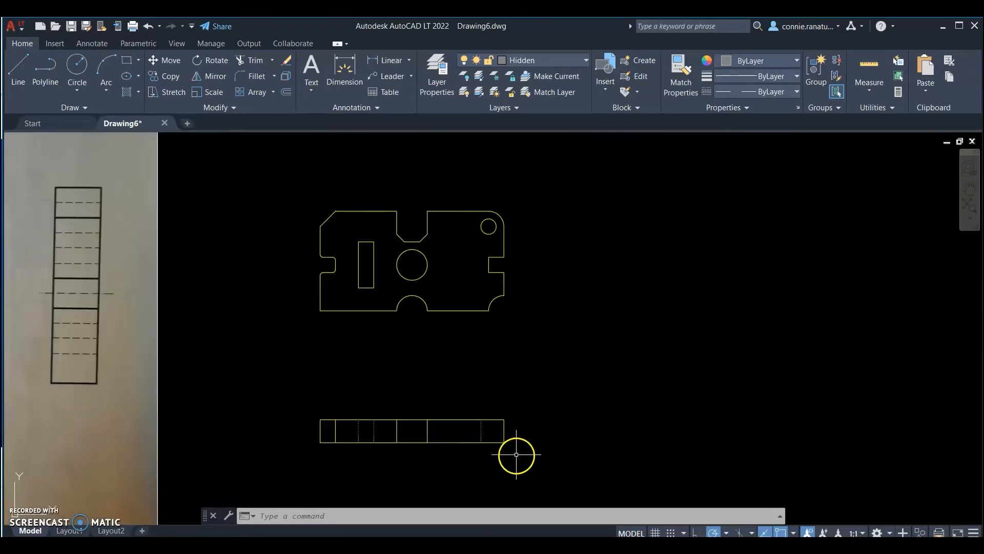
{"action": "left_click", "coordinate": [11, 74]}
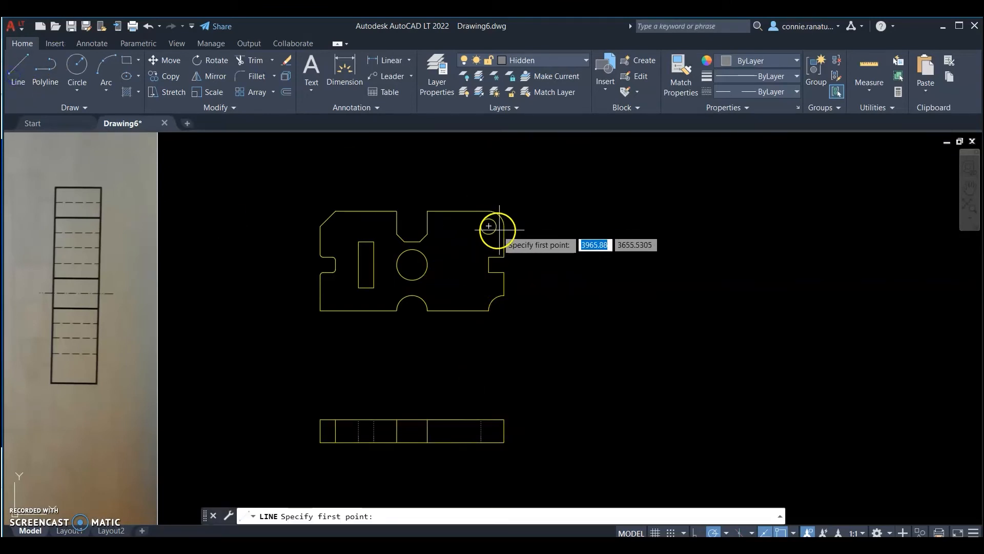
{"action": "left_click", "coordinate": [495, 418]}
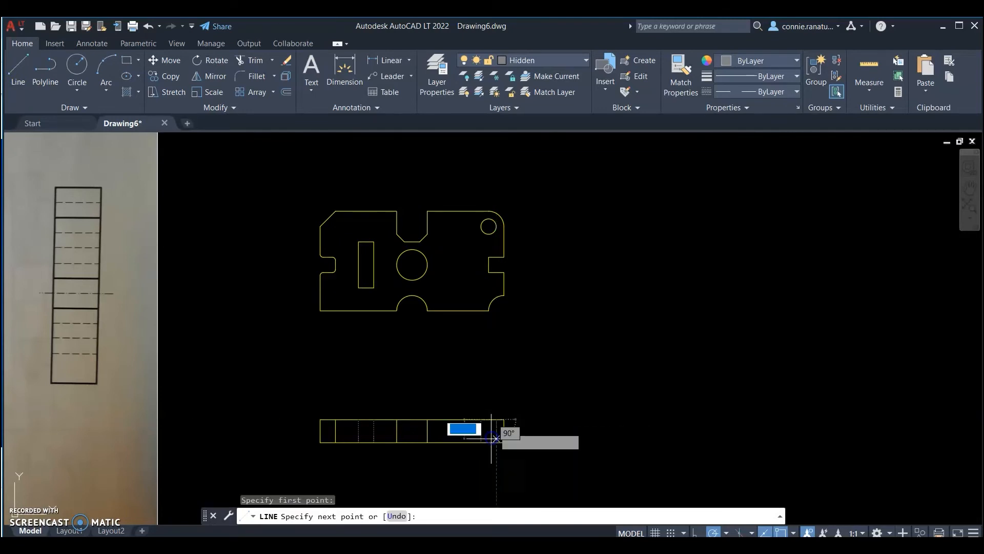
{"action": "left_click", "coordinate": [495, 442]}
{"action": "right_click", "coordinate": [496, 442]}
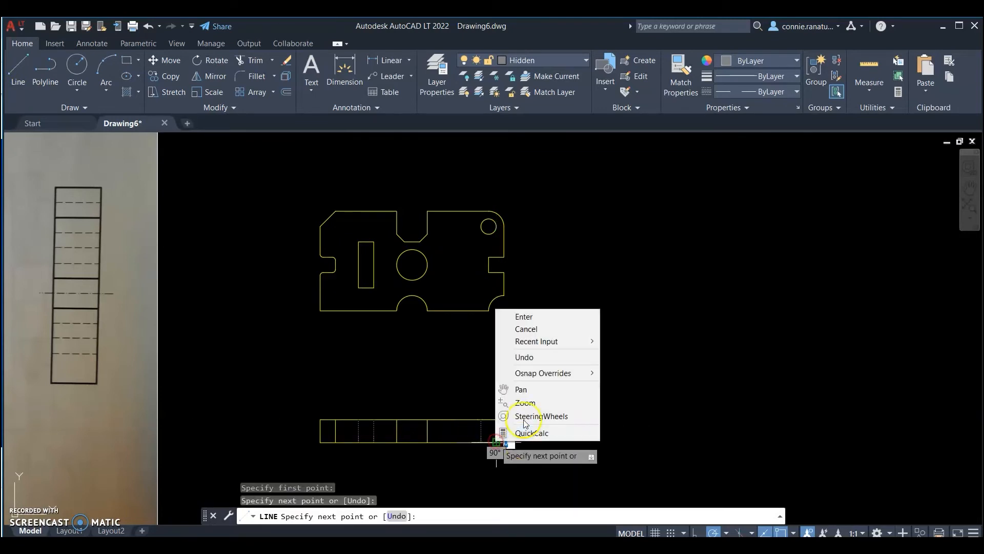
{"action": "left_click", "coordinate": [525, 319]}
Make the Centerline layer current and draw a vertical centre line through the lower rectangle, aligned with the large hole's centre
{"action": "scroll", "coordinate": [610, 324], "scroll_direction": "down", "scroll_amount": 4}
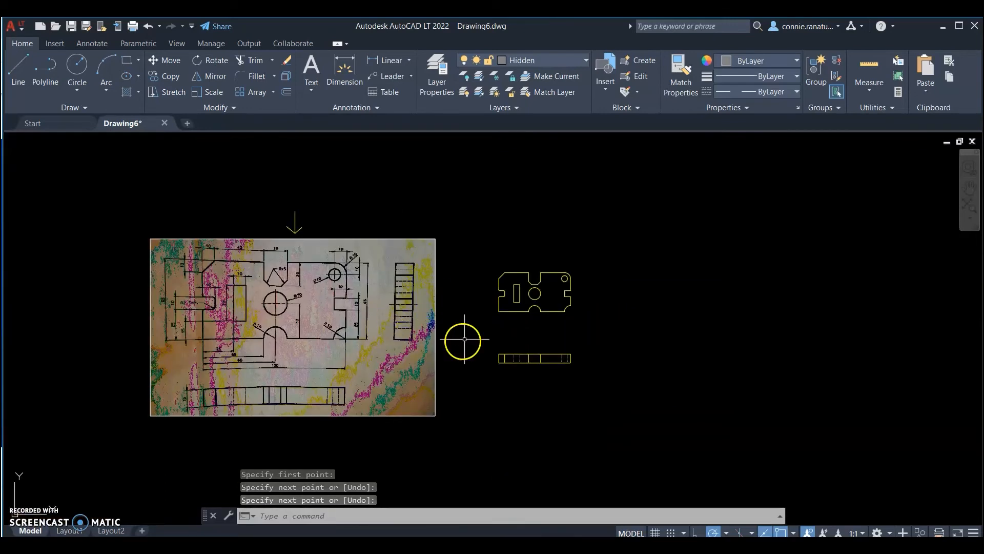
{"action": "scroll", "coordinate": [243, 395], "scroll_direction": "up", "scroll_amount": 2}
{"action": "left_click", "coordinate": [549, 60]}
{"action": "left_click", "coordinate": [524, 106]}
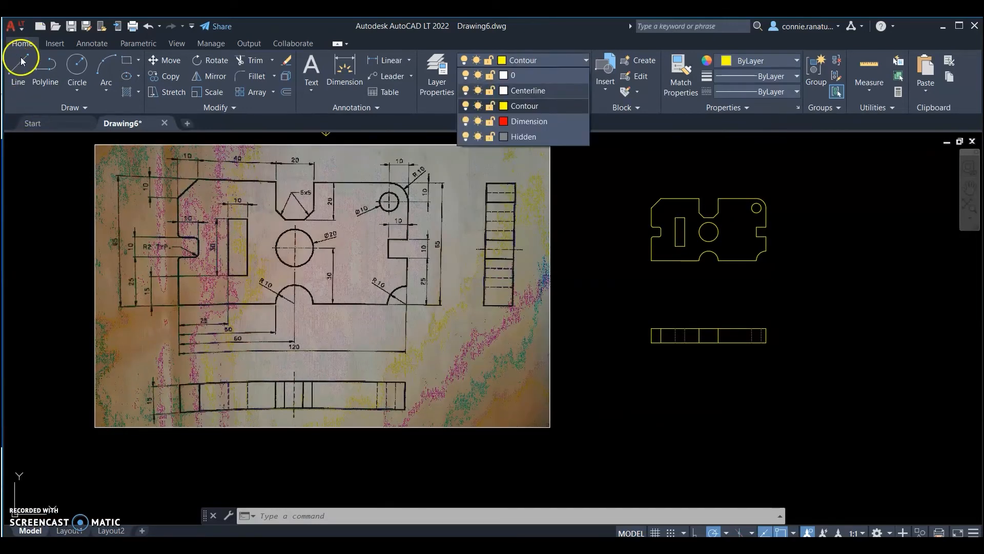
{"action": "left_click", "coordinate": [20, 58]}
{"action": "left_click", "coordinate": [20, 58]}
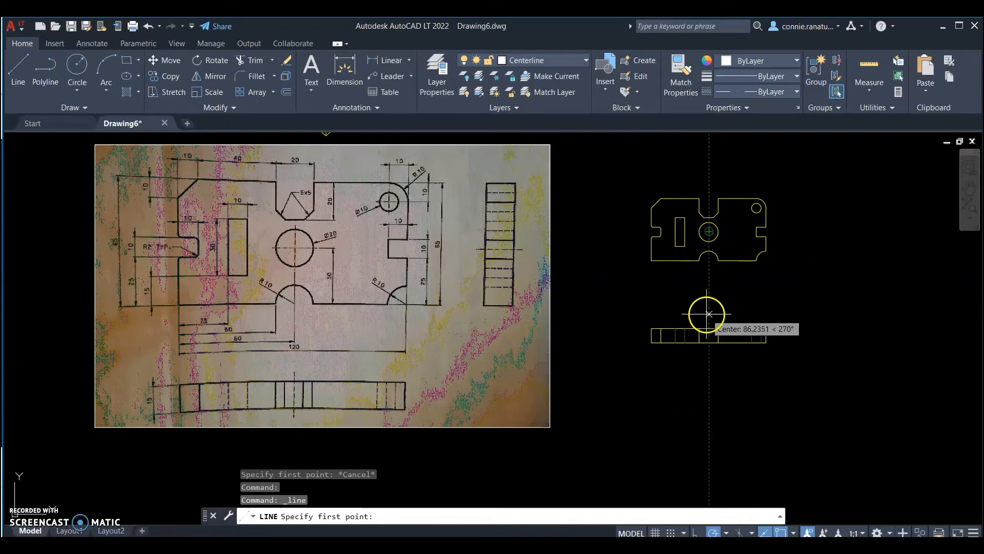
{"action": "left_click", "coordinate": [709, 340]}
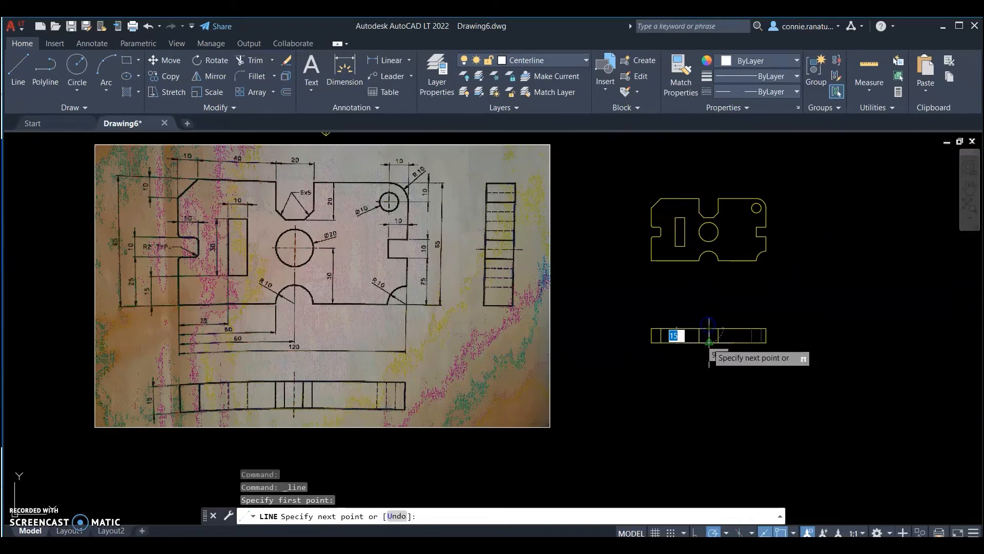
{"action": "right_click", "coordinate": [708, 341]}
{"action": "left_click", "coordinate": [740, 349]}
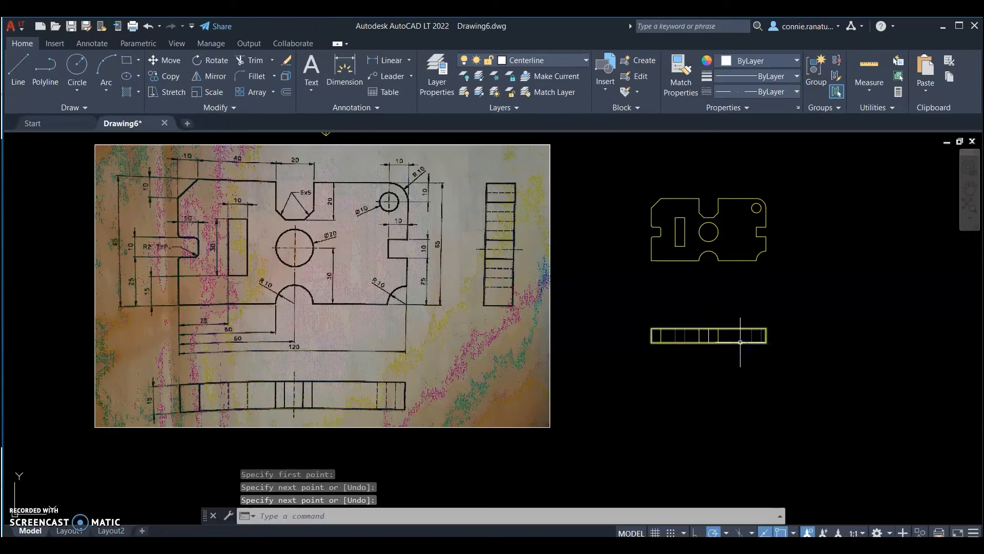
Stretch the centre line so it extends past both the upper and lower edges of the lower rectangle
{"action": "scroll", "coordinate": [736, 357], "scroll_direction": "up", "scroll_amount": 2}
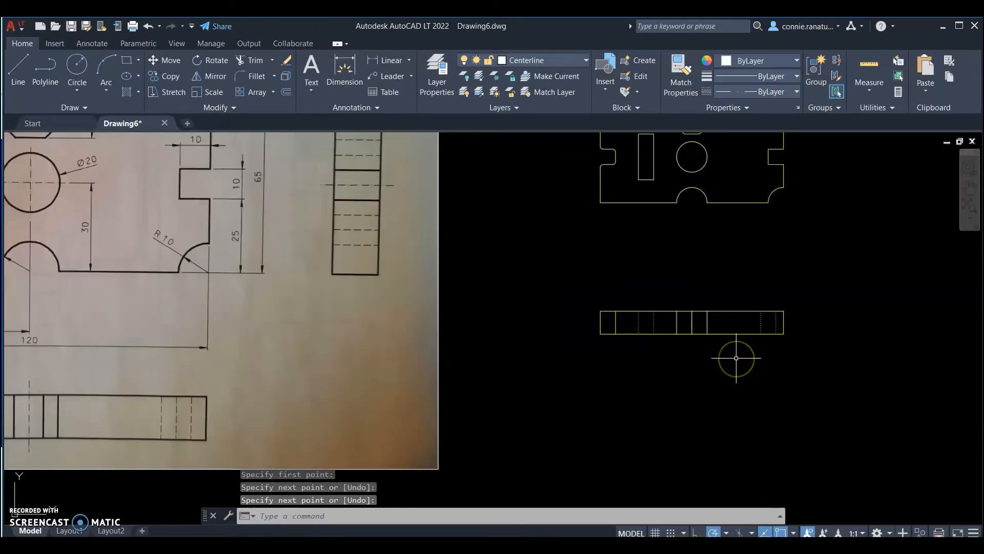
{"action": "scroll", "coordinate": [680, 321], "scroll_direction": "up", "scroll_amount": 2}
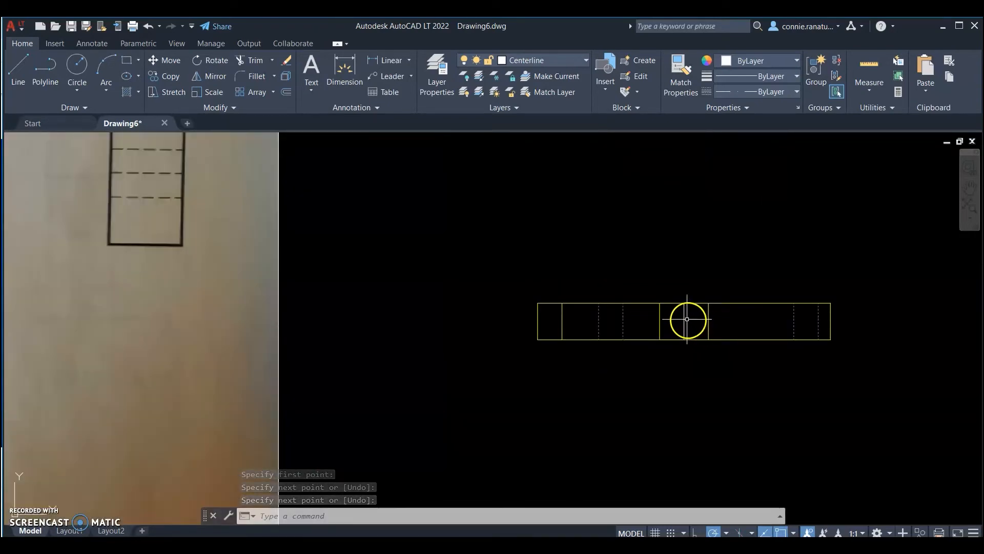
{"action": "left_click", "coordinate": [684, 303]}
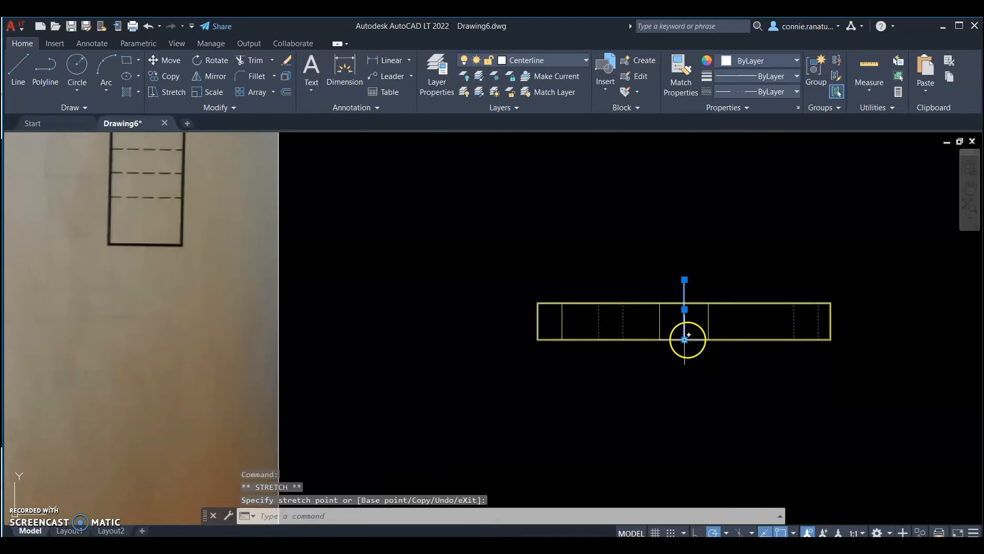
{"action": "mouse_move", "coordinate": [684, 366]}
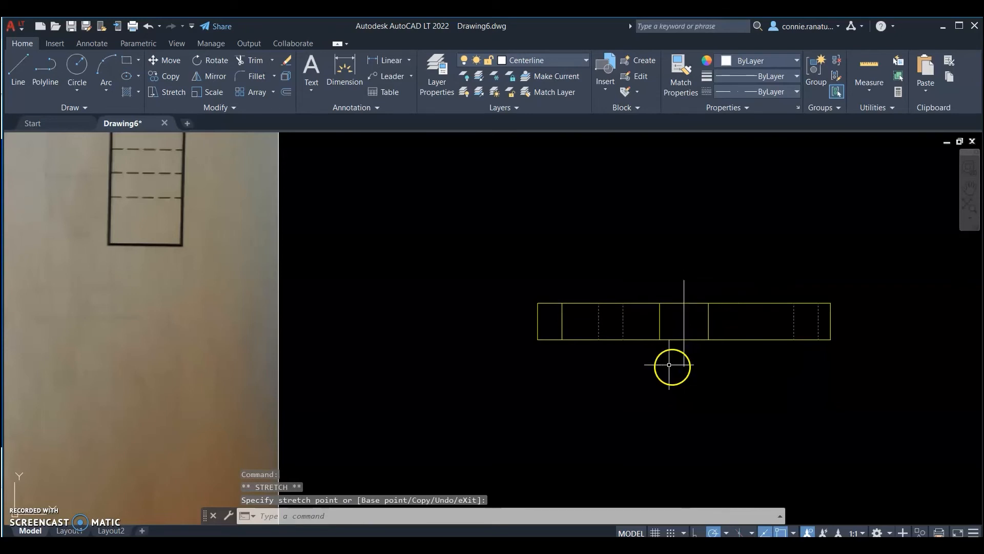
{"action": "key", "text": "Escape"}
{"action": "scroll", "coordinate": [649, 352], "scroll_direction": "down", "scroll_amount": 4}
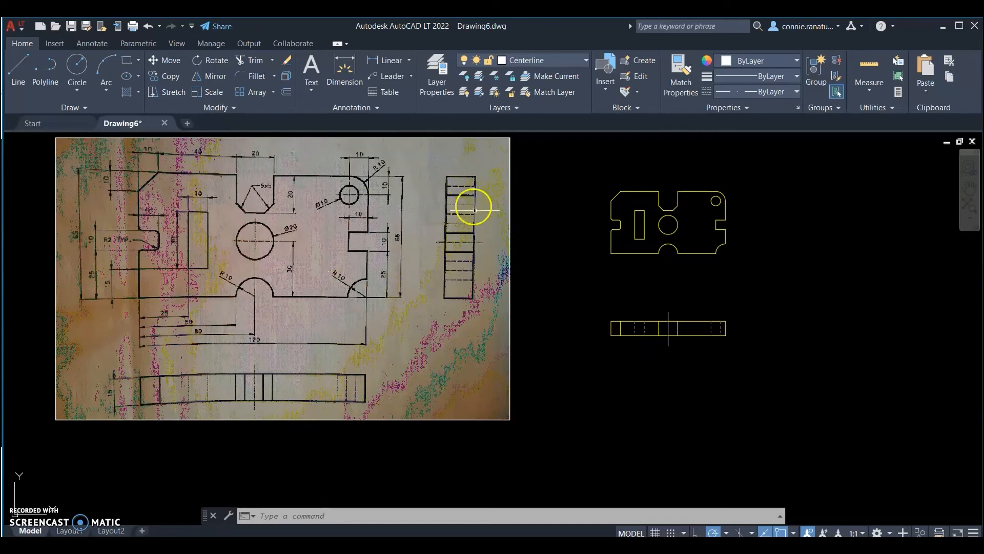
{"action": "left_click", "coordinate": [125, 59]}
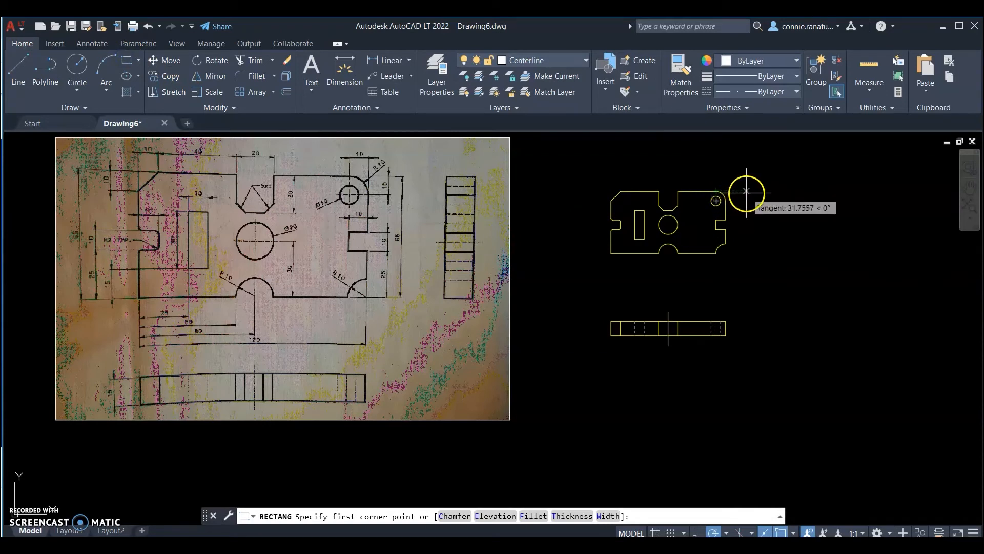
{"action": "left_click", "coordinate": [760, 191]}
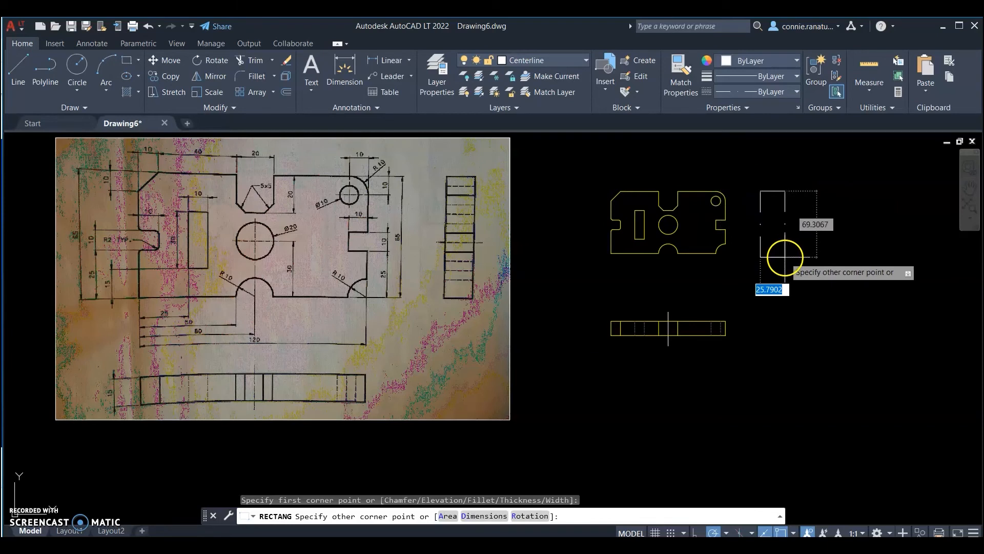
{"action": "key", "text": "Escape"}
Make the Contour layer current and draw a 15 by 65 rectangle to the right of the plate, level with its bottom edge
{"action": "left_click", "coordinate": [551, 60]}
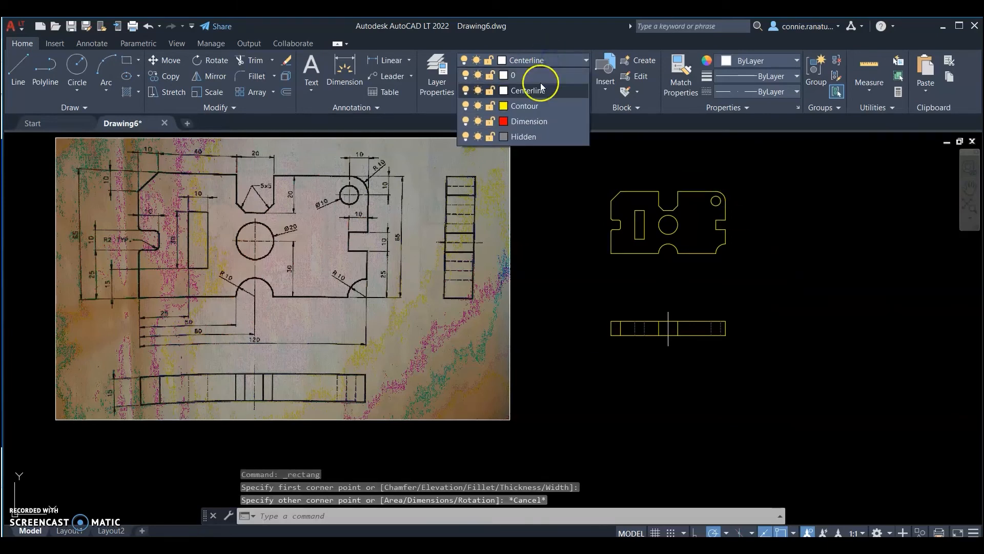
{"action": "left_click", "coordinate": [534, 106]}
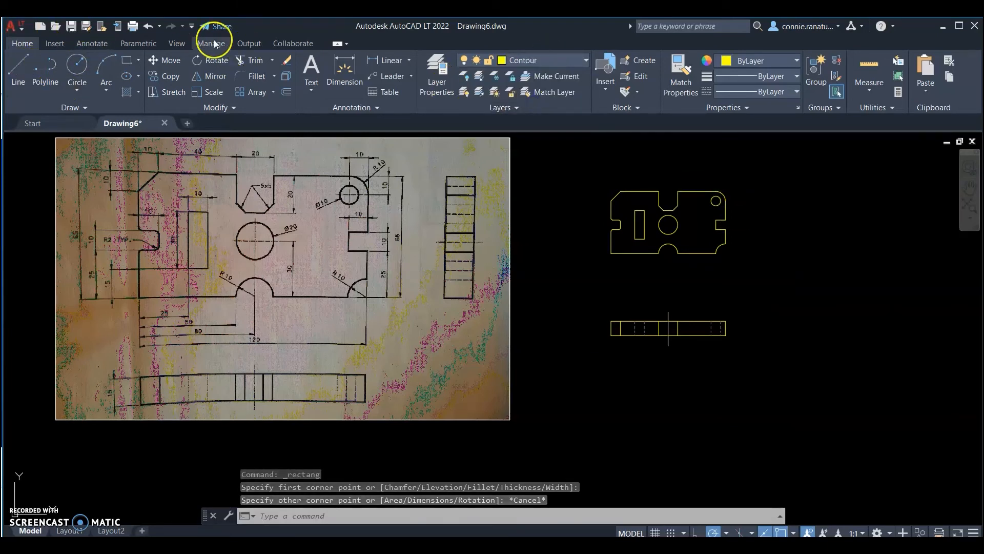
{"action": "left_click", "coordinate": [126, 60]}
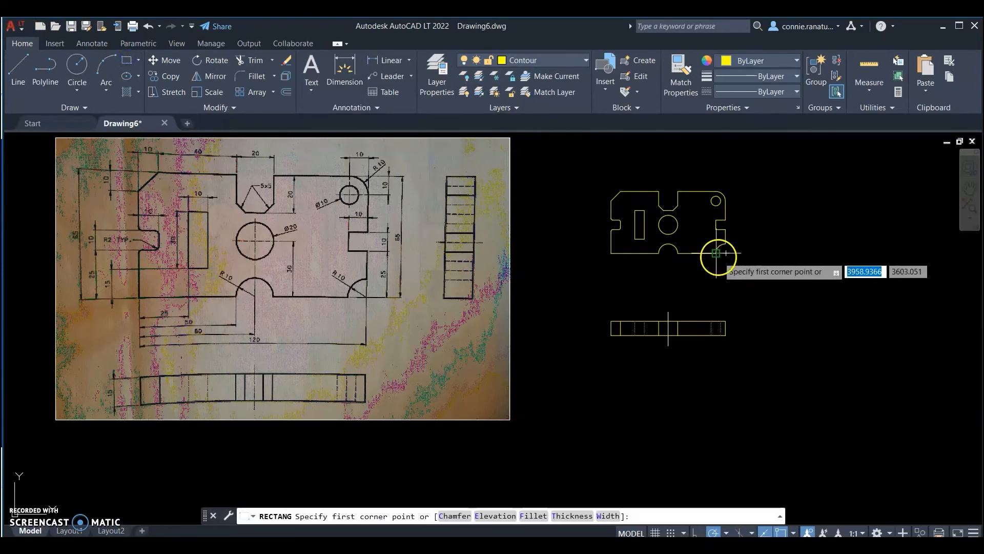
{"action": "left_click", "coordinate": [769, 252]}
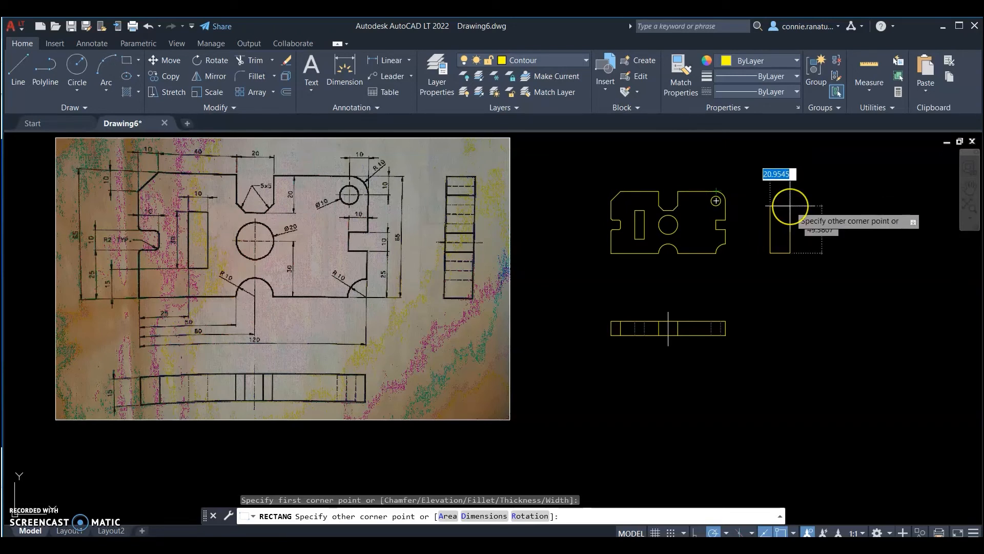
{"action": "type", "text": "@15"}
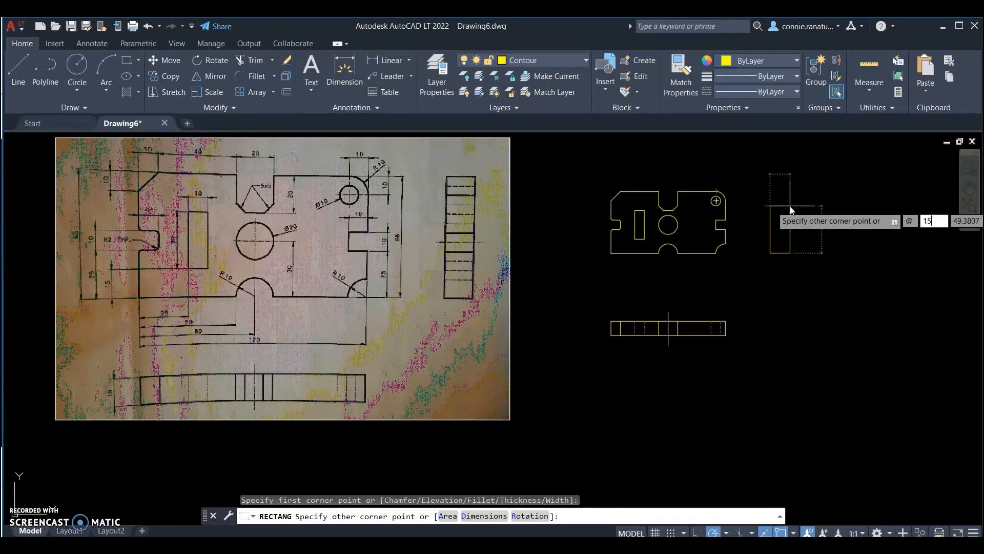
{"action": "key", "text": "Tab"}
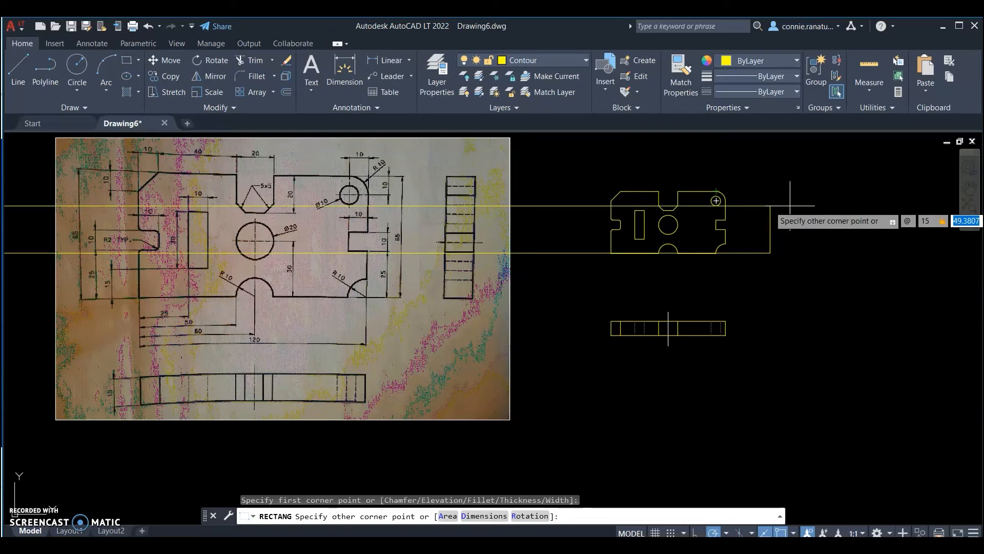
{"action": "key", "text": "Return"}
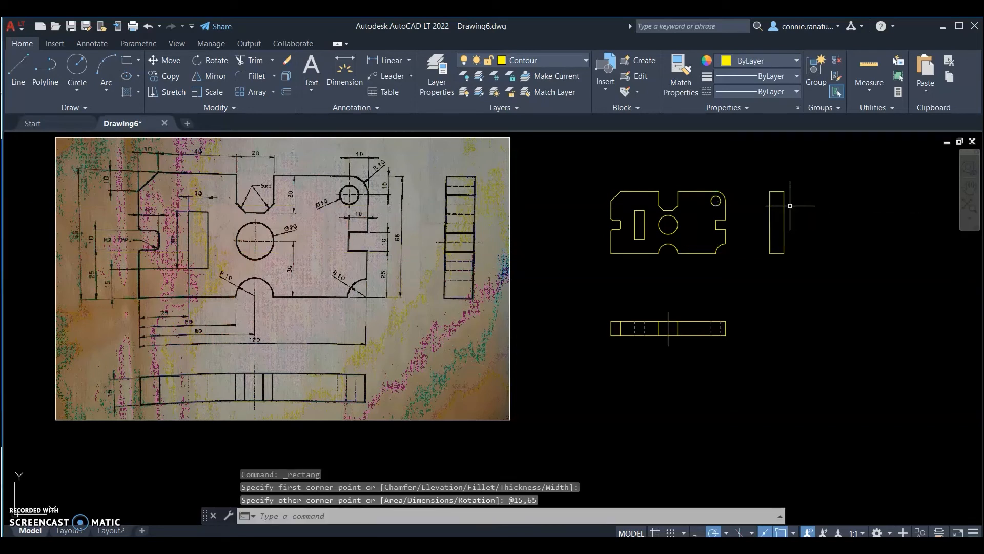
Draw a horizontal arrow pointing right beside the left edge of the reference picture, with a shaft and two head strokes
{"action": "left_click", "coordinate": [23, 62]}
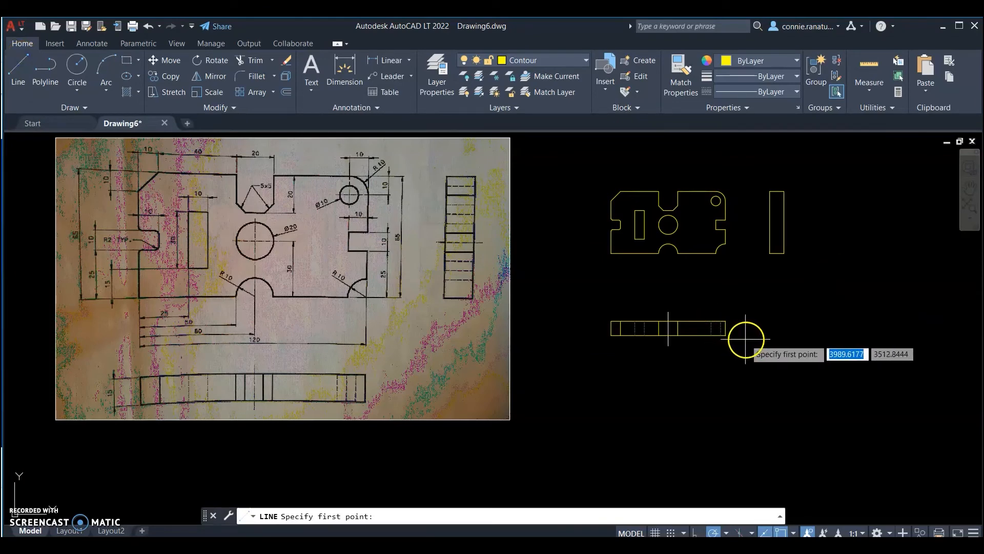
{"action": "key", "text": "Escape"}
{"action": "scroll", "coordinate": [803, 338], "scroll_direction": "down", "scroll_amount": 4}
{"action": "scroll", "coordinate": [636, 303], "scroll_direction": "up", "scroll_amount": 4}
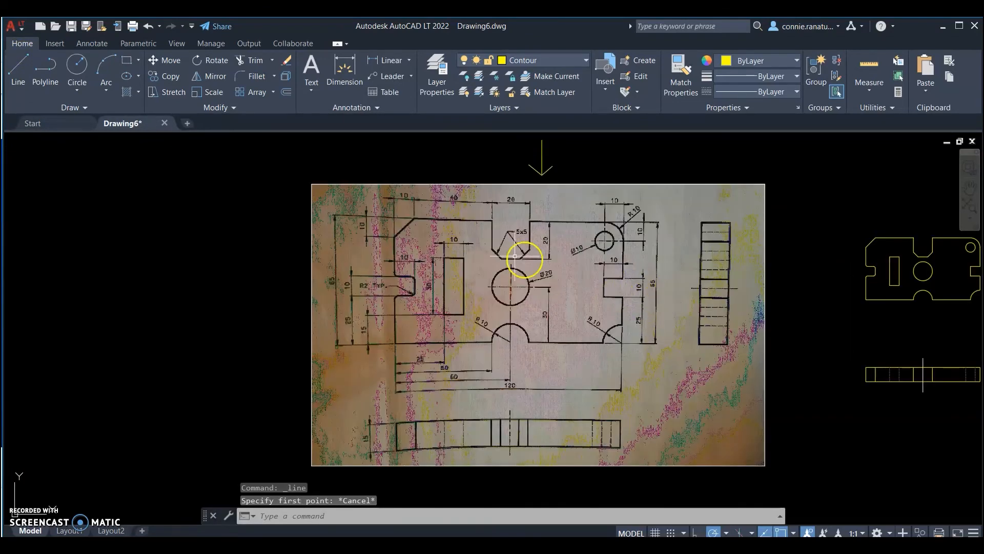
{"action": "left_click", "coordinate": [8, 71]}
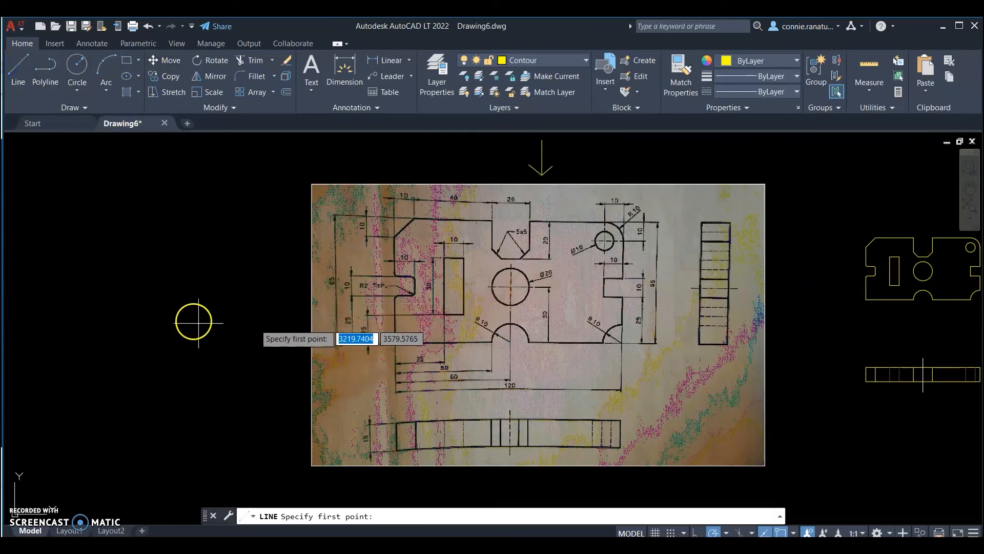
{"action": "left_click", "coordinate": [177, 288]}
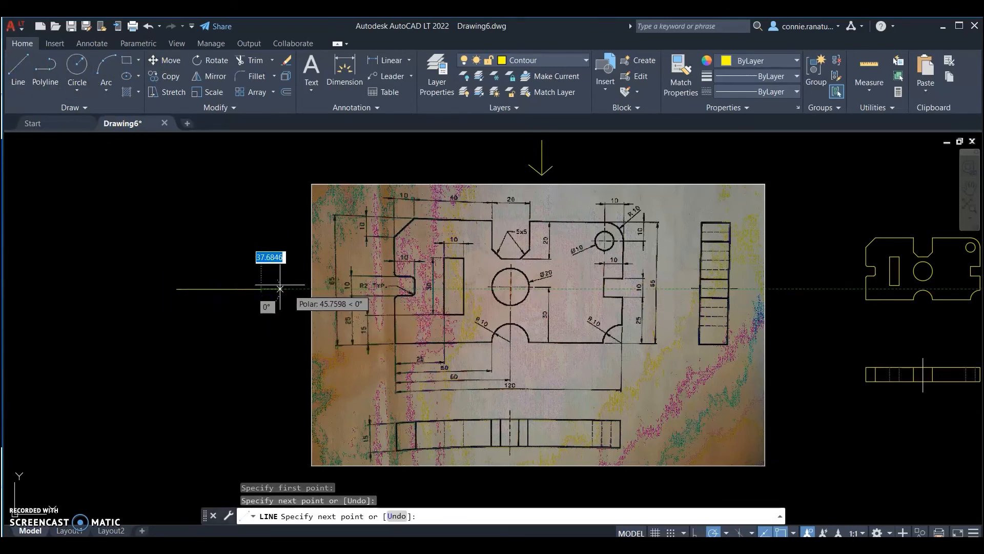
{"action": "left_click", "coordinate": [240, 278]}
{"action": "left_click", "coordinate": [266, 289]}
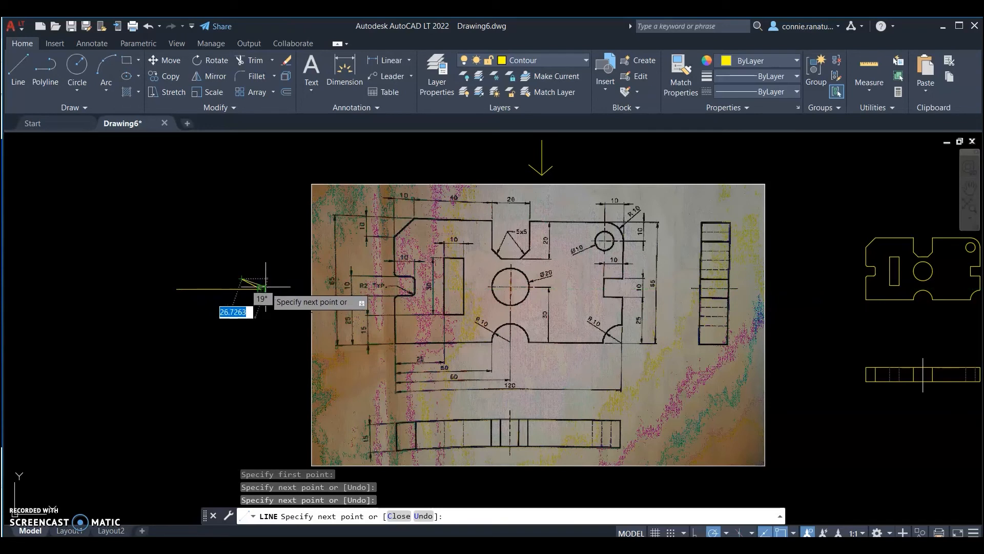
{"action": "key", "text": "Escape"}
{"action": "left_click", "coordinate": [18, 62]}
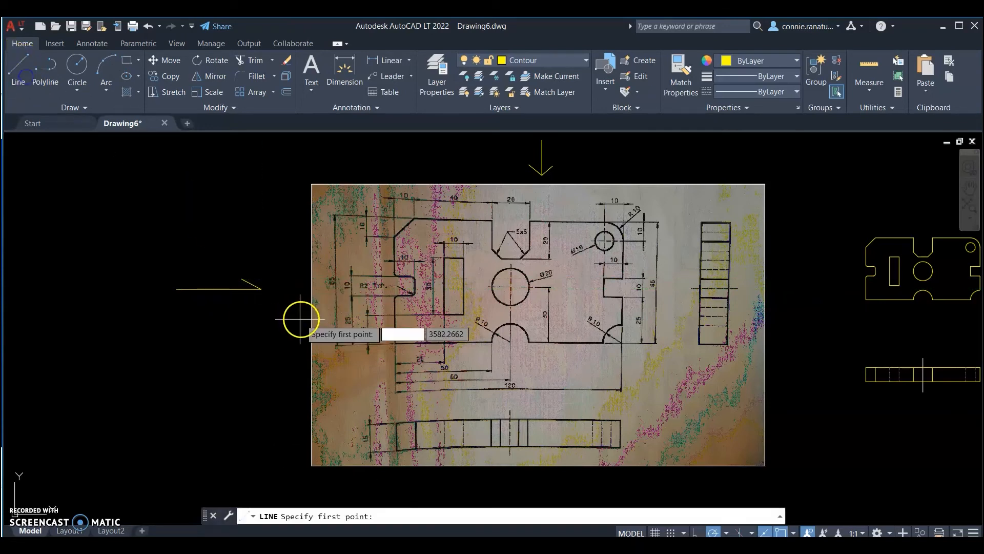
{"action": "left_click", "coordinate": [260, 288]}
{"action": "key", "text": "Escape"}
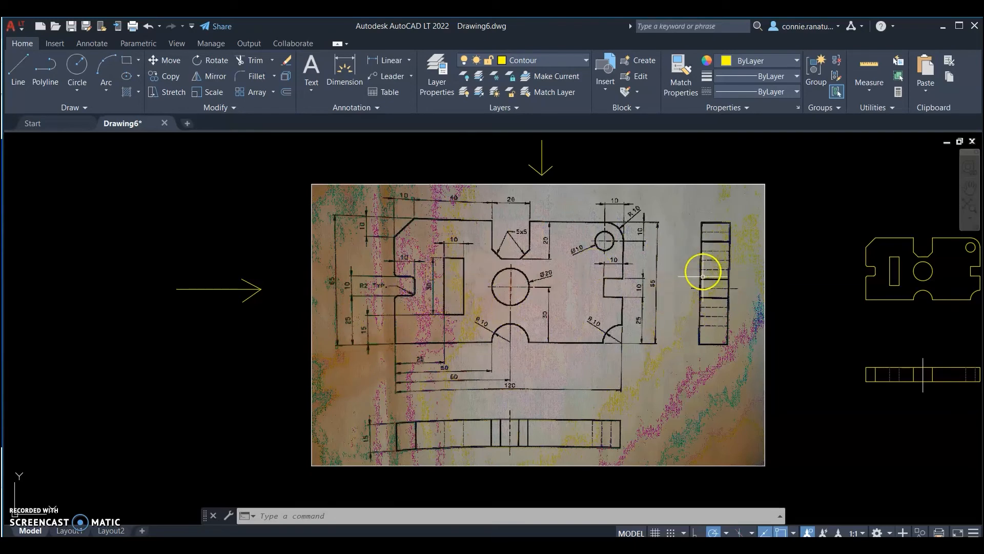
Draw a horizontal contour line across the side rectangle, level with the lower end of the plate's corner chamfer
{"action": "scroll", "coordinate": [382, 289], "scroll_direction": "down", "scroll_amount": 2}
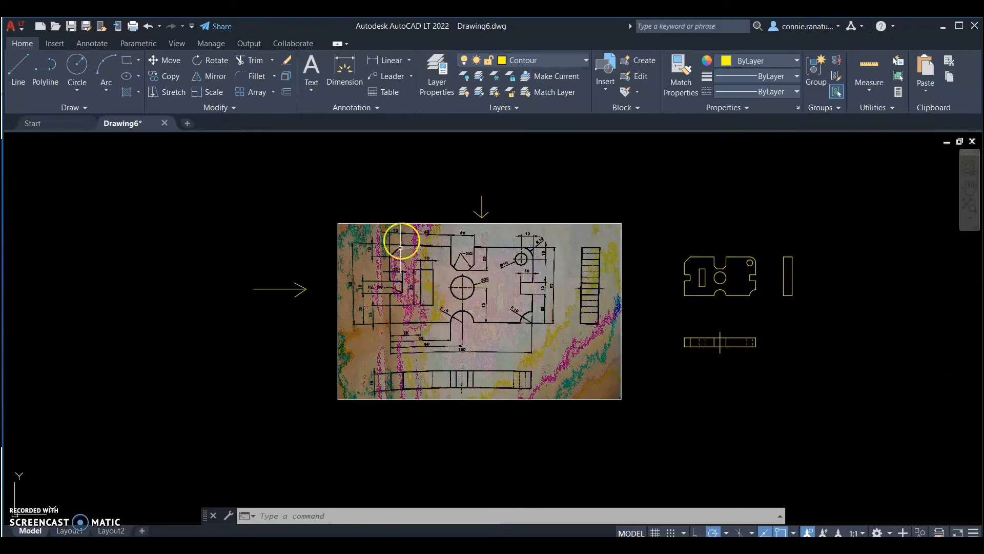
{"action": "left_click", "coordinate": [18, 65]}
{"action": "scroll", "coordinate": [794, 290], "scroll_direction": "up", "scroll_amount": 2}
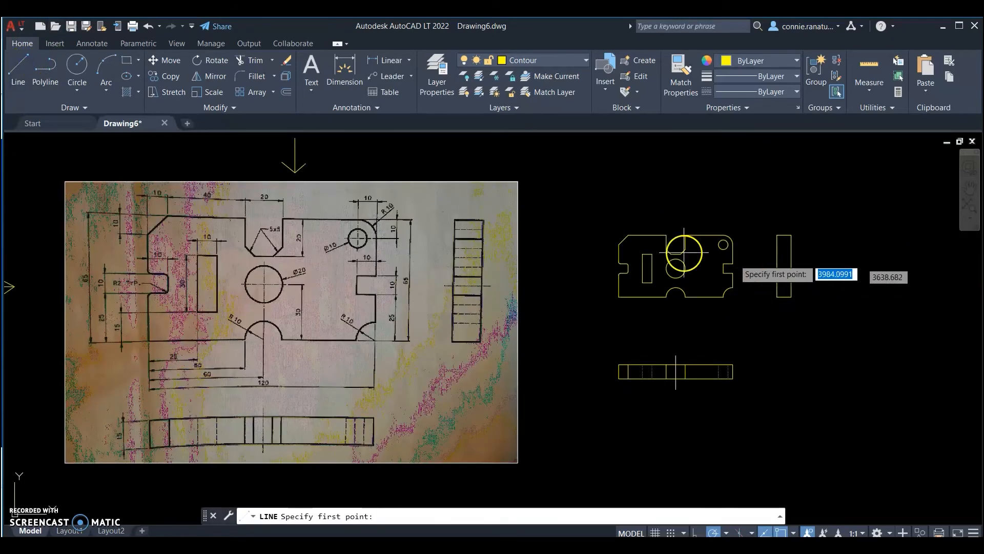
{"action": "left_click", "coordinate": [777, 245]}
{"action": "scroll", "coordinate": [788, 246], "scroll_direction": "up", "scroll_amount": 2}
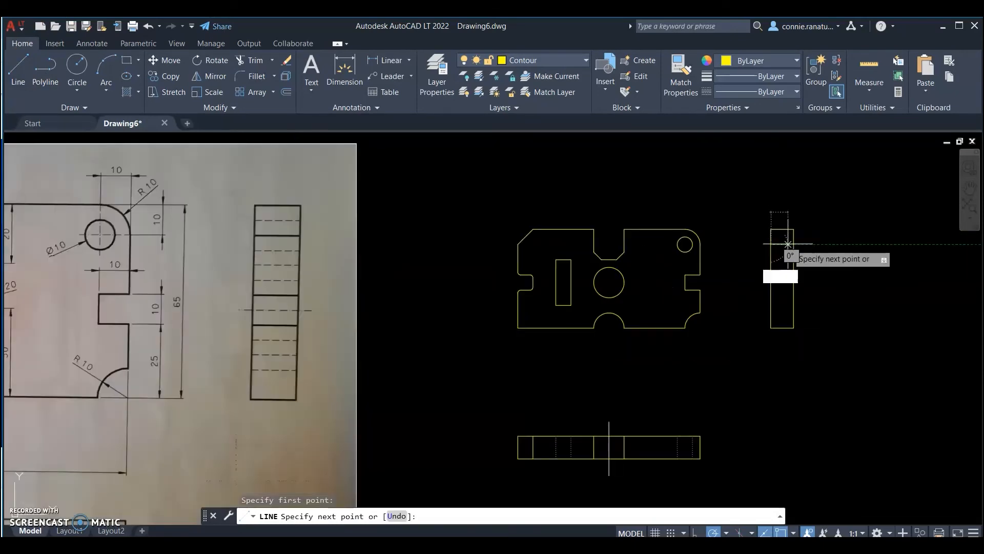
{"action": "scroll", "coordinate": [789, 245], "scroll_direction": "up", "scroll_amount": 2}
{"action": "left_click", "coordinate": [797, 244]}
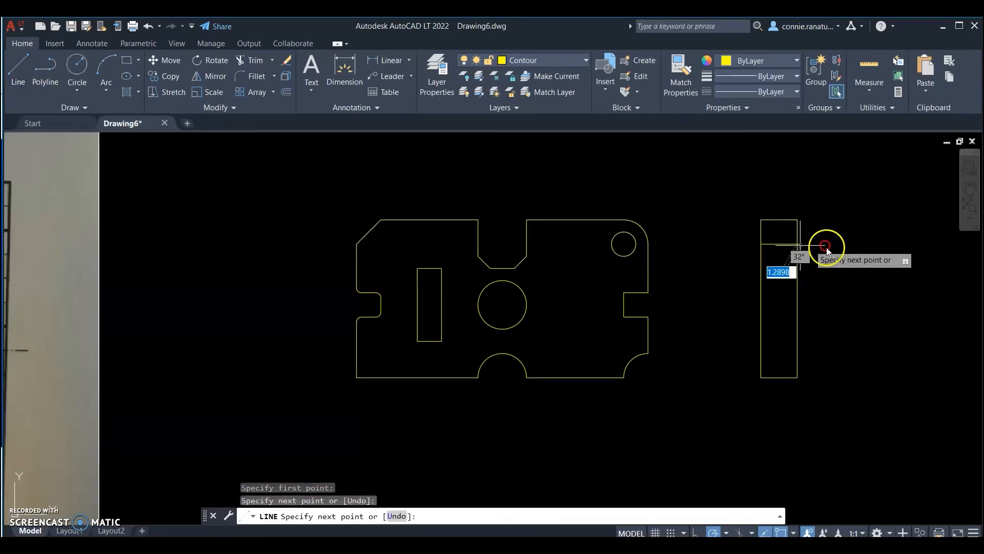
{"action": "right_click", "coordinate": [825, 248]}
{"action": "left_click", "coordinate": [835, 254]}
Draw a horizontal contour line across the side rectangle, level with the upper edge of the plate's left rounded notch
{"action": "scroll", "coordinate": [628, 258], "scroll_direction": "down", "scroll_amount": 2}
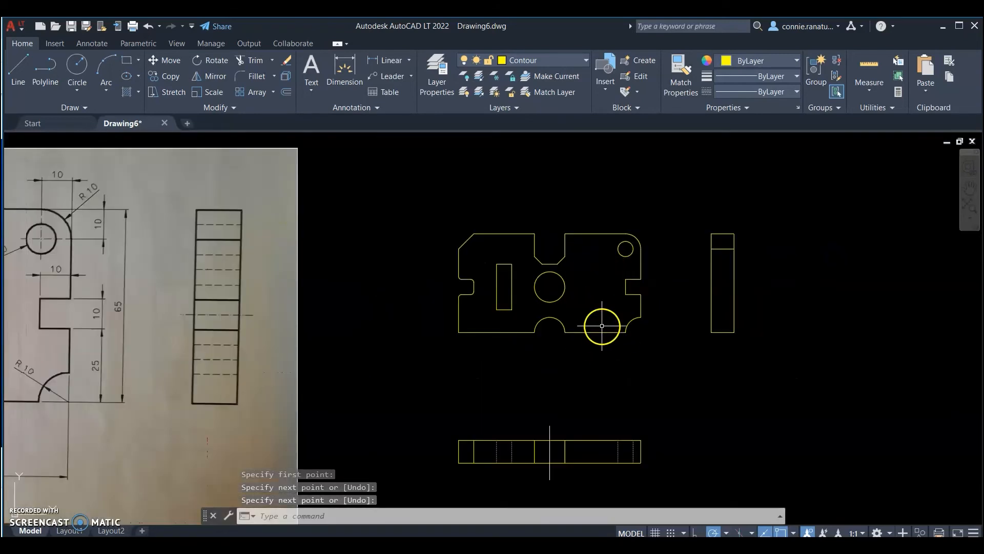
{"action": "scroll", "coordinate": [571, 226], "scroll_direction": "down", "scroll_amount": 2}
{"action": "scroll", "coordinate": [521, 234], "scroll_direction": "up", "scroll_amount": 1}
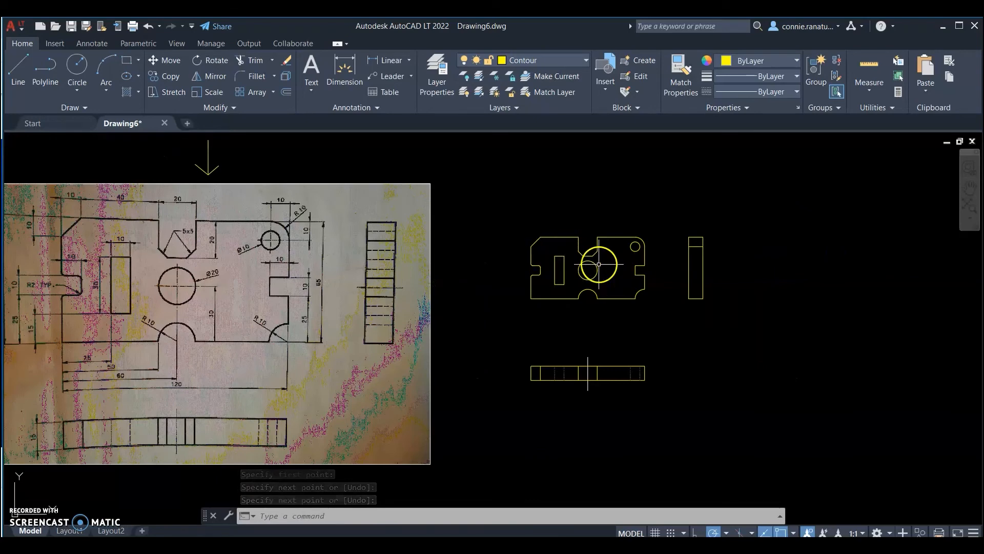
{"action": "scroll", "coordinate": [597, 268], "scroll_direction": "down", "scroll_amount": 3}
{"action": "left_click", "coordinate": [14, 70]}
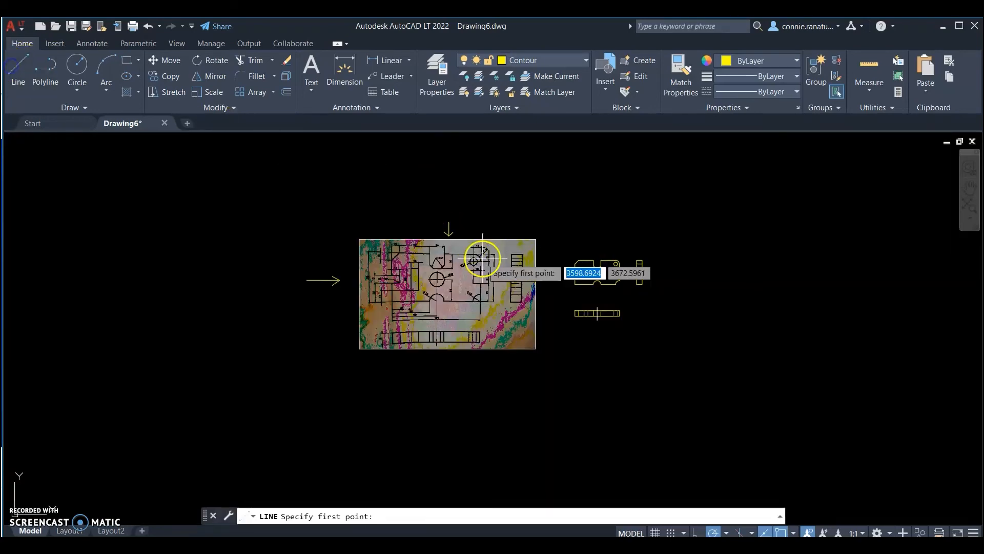
{"action": "scroll", "coordinate": [479, 261], "scroll_direction": "up", "scroll_amount": 2}
{"action": "scroll", "coordinate": [694, 321], "scroll_direction": "up", "scroll_amount": 2}
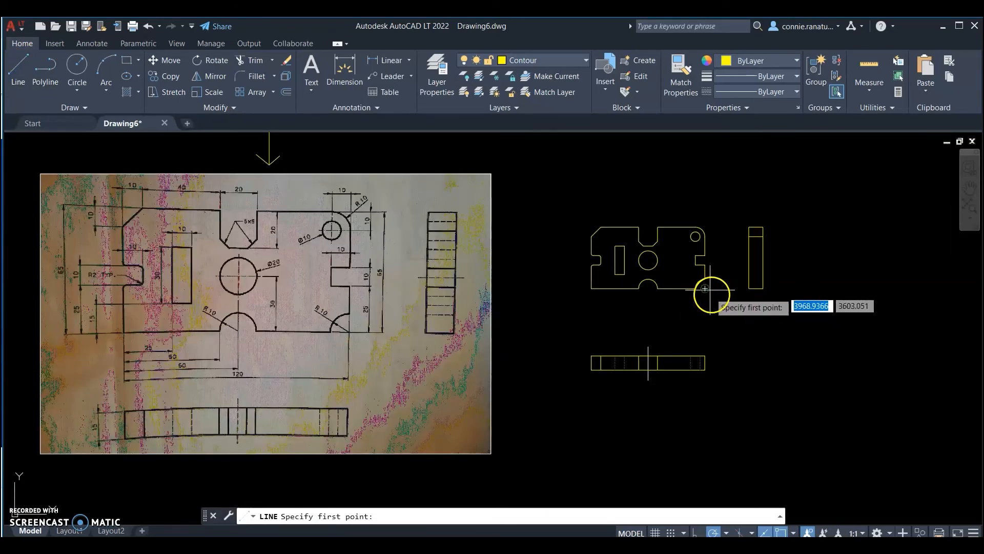
{"action": "scroll", "coordinate": [605, 256], "scroll_direction": "up", "scroll_amount": 4}
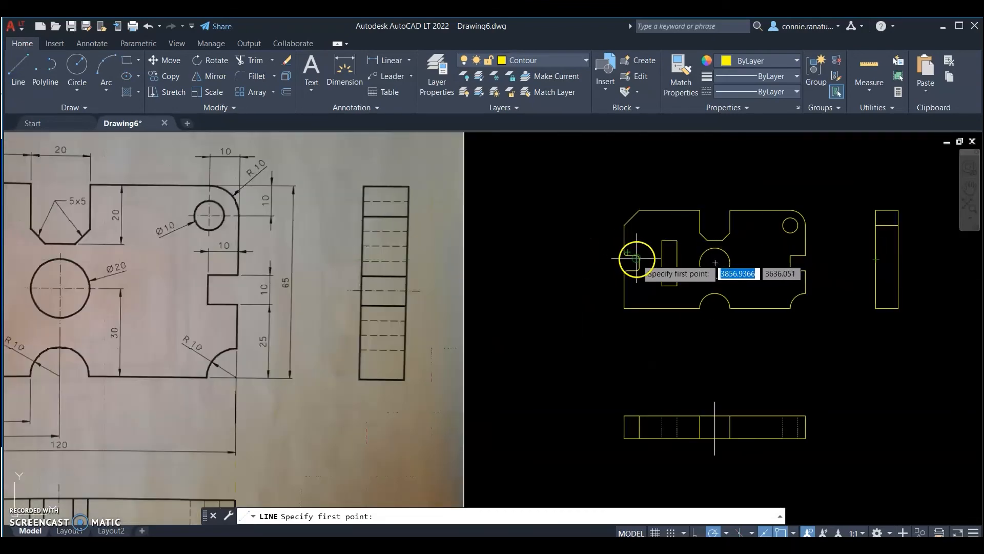
{"action": "scroll", "coordinate": [628, 252], "scroll_direction": "up", "scroll_amount": 2}
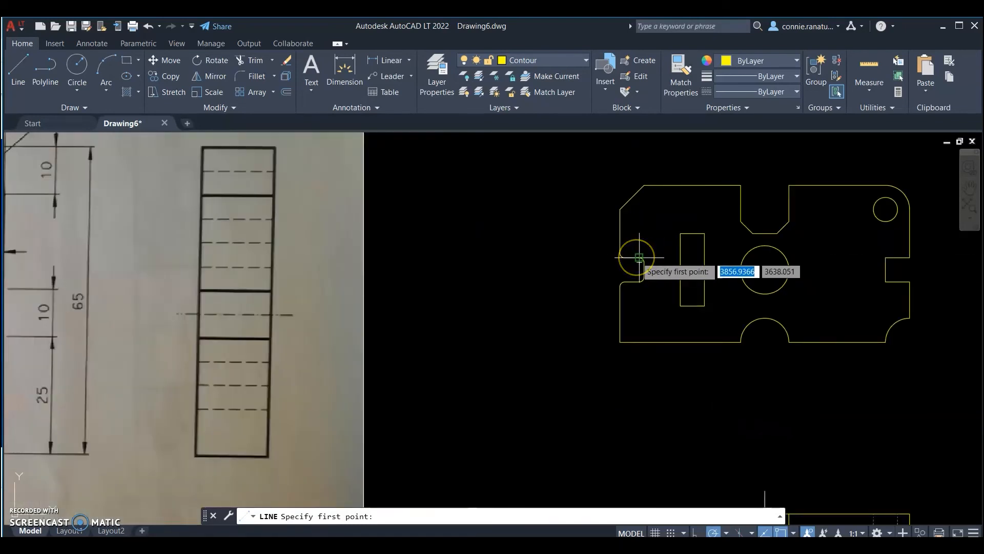
{"action": "scroll", "coordinate": [635, 258], "scroll_direction": "down", "scroll_amount": 2}
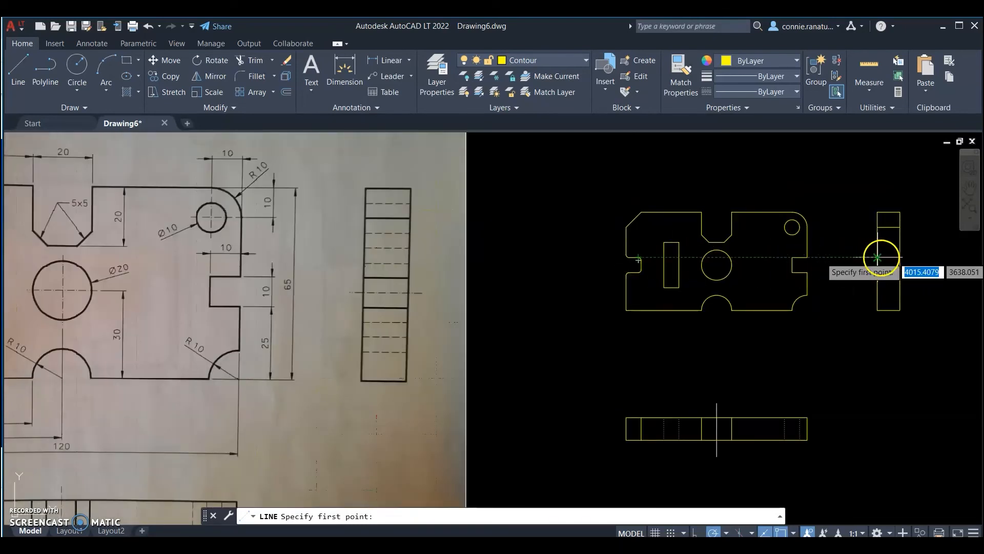
{"action": "left_click", "coordinate": [878, 257]}
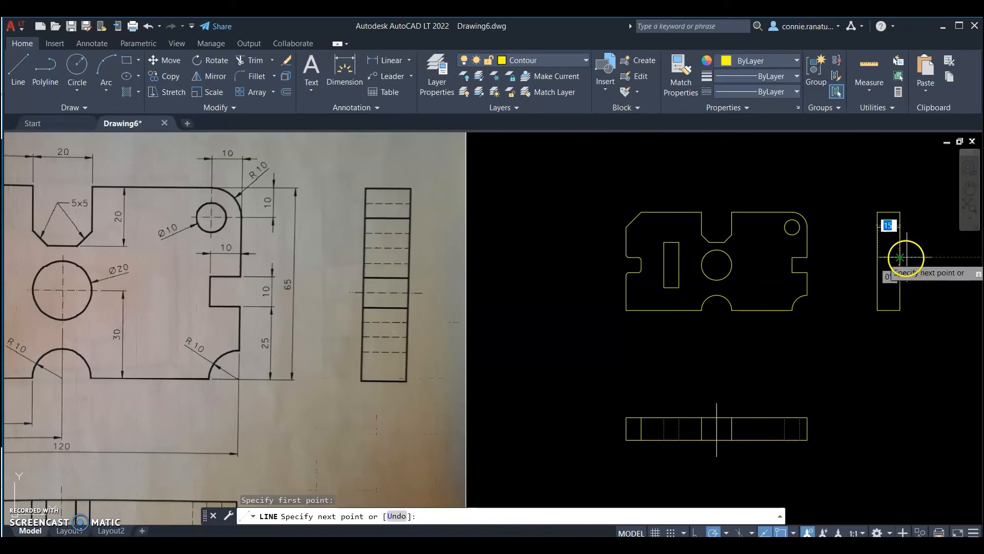
{"action": "left_click", "coordinate": [899, 256]}
{"action": "right_click", "coordinate": [901, 258]}
{"action": "left_click", "coordinate": [910, 267]}
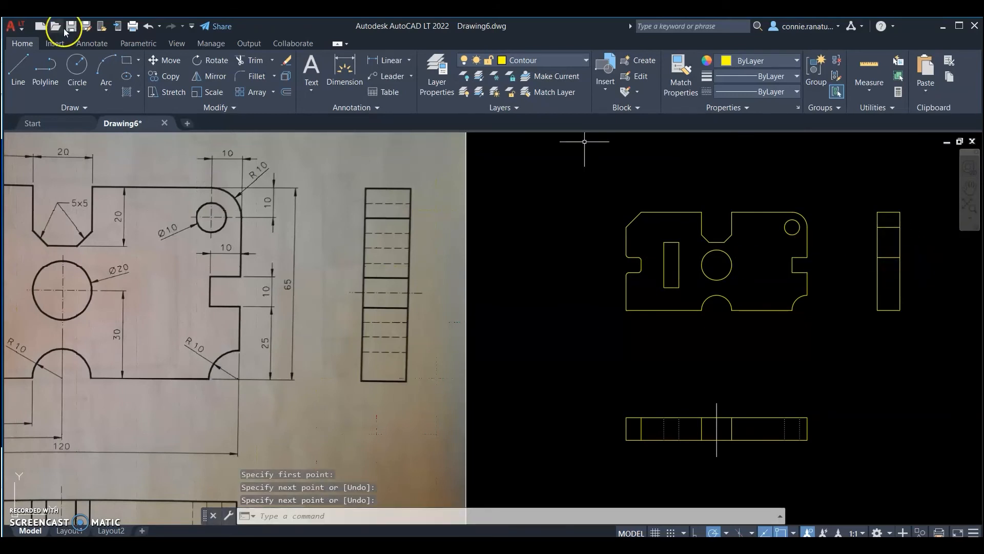
Draw a horizontal contour line across the side rectangle, level with the lower edge of the plate's left rounded notch
{"action": "left_click", "coordinate": [18, 66]}
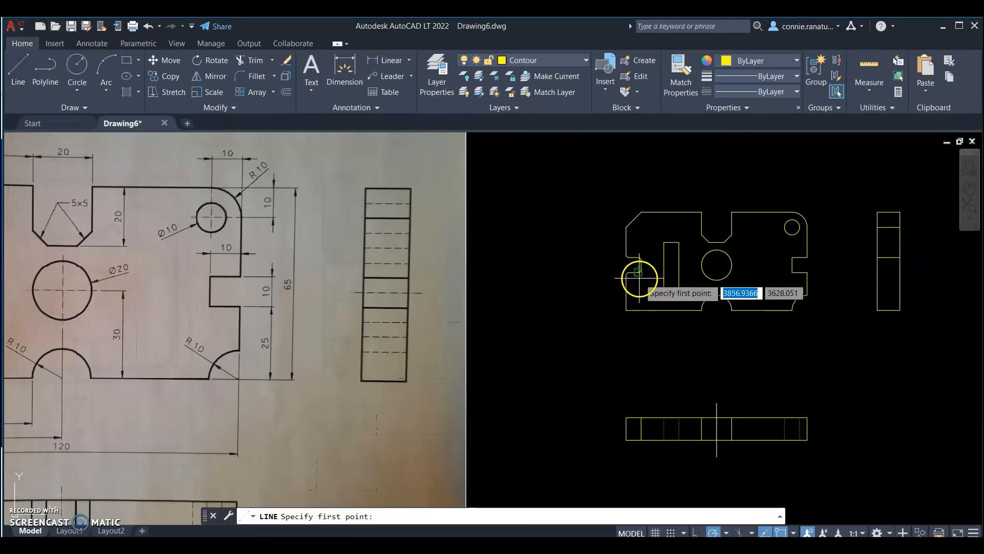
{"action": "scroll", "coordinate": [634, 275], "scroll_direction": "up", "scroll_amount": 2}
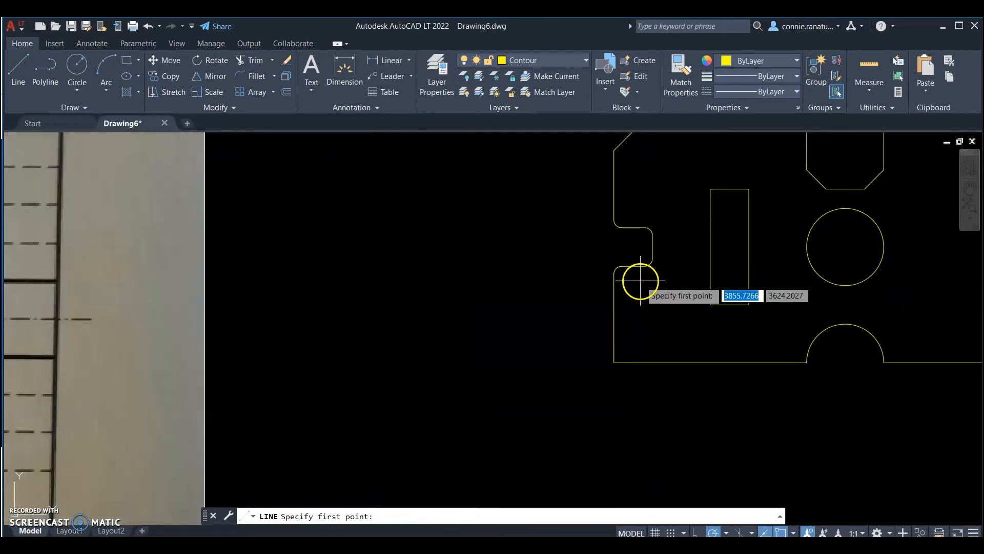
{"action": "scroll", "coordinate": [693, 266], "scroll_direction": "down", "scroll_amount": 2}
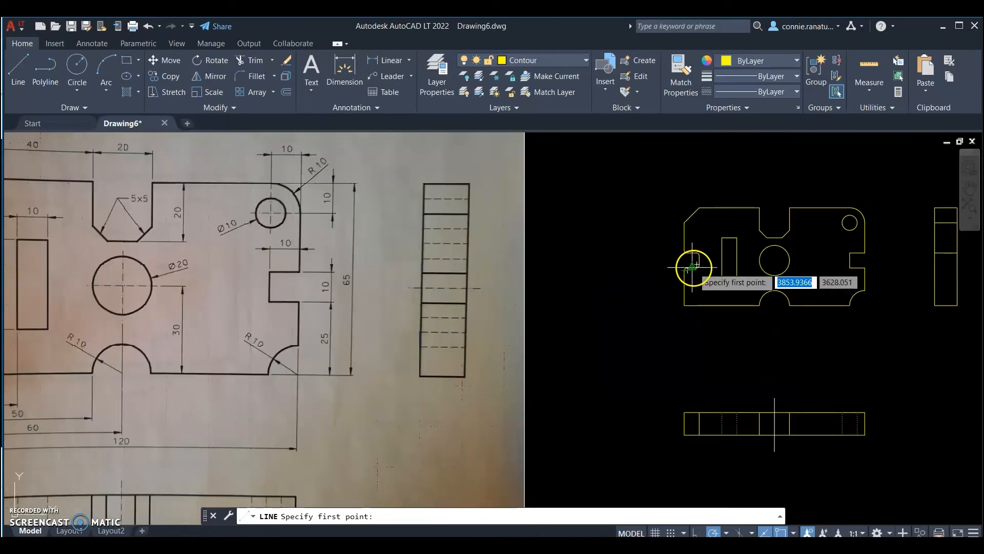
{"action": "left_click", "coordinate": [935, 270]}
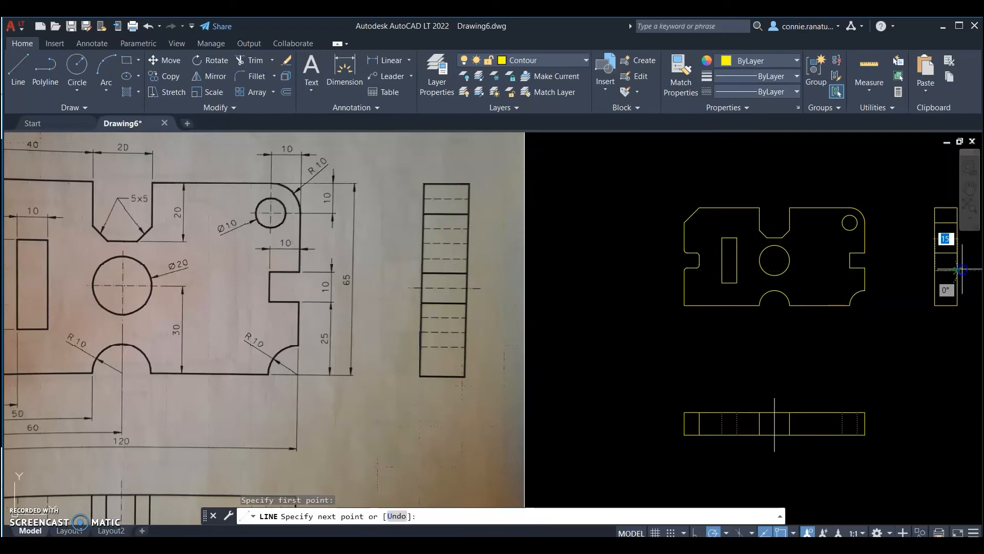
{"action": "right_click", "coordinate": [959, 268]}
{"action": "left_click", "coordinate": [897, 278]}
Make the Hidden layer current and draw the horizontal hidden lines across the side rectangle, projected from the plate's holes and cutouts
{"action": "scroll", "coordinate": [588, 279], "scroll_direction": "down", "scroll_amount": 3}
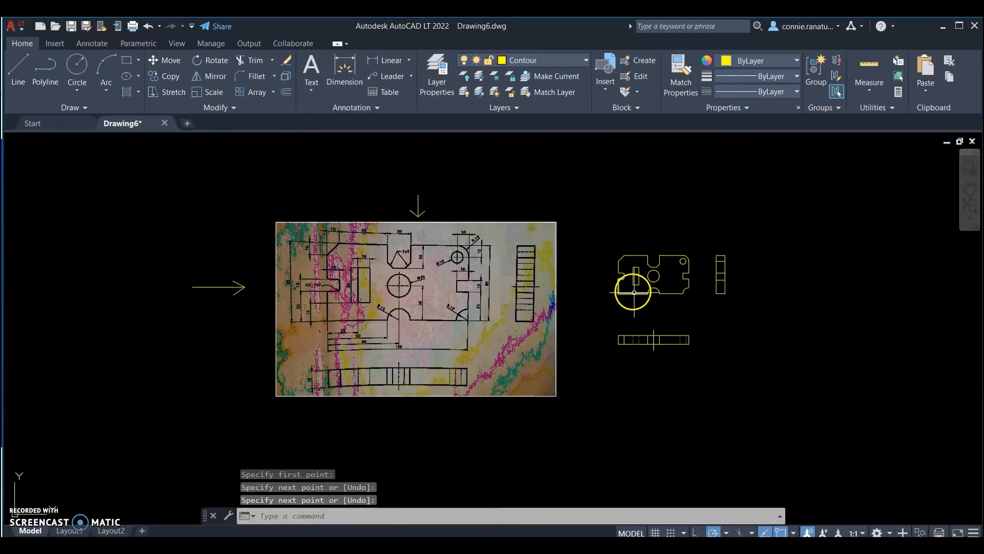
{"action": "scroll", "coordinate": [634, 292], "scroll_direction": "up", "scroll_amount": 2}
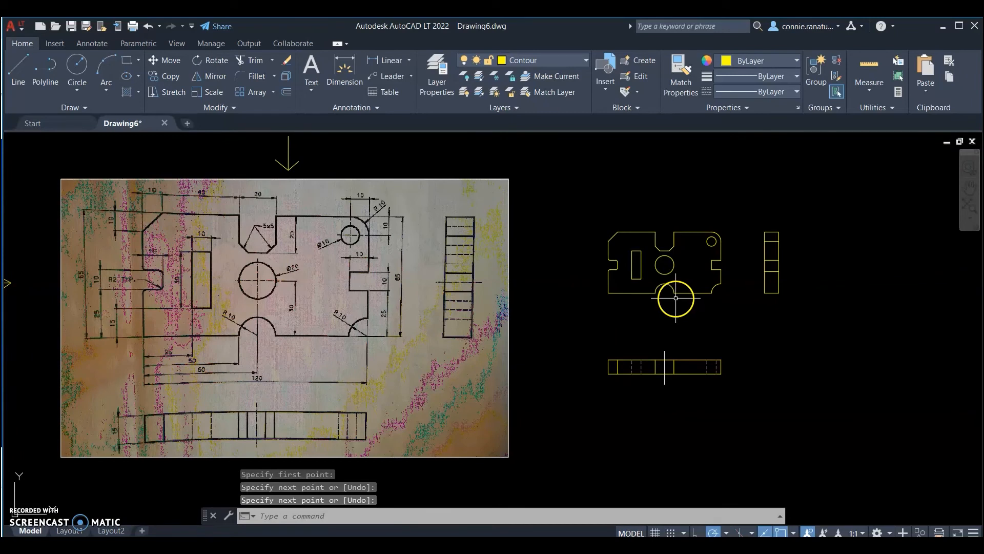
{"action": "left_click", "coordinate": [528, 63]}
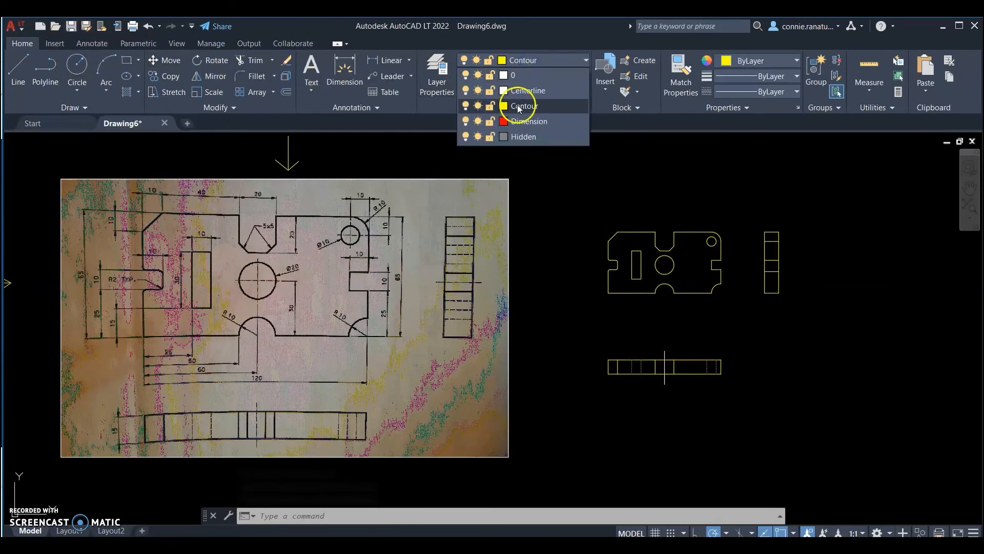
{"action": "left_click", "coordinate": [518, 137]}
{"action": "left_click", "coordinate": [18, 65]}
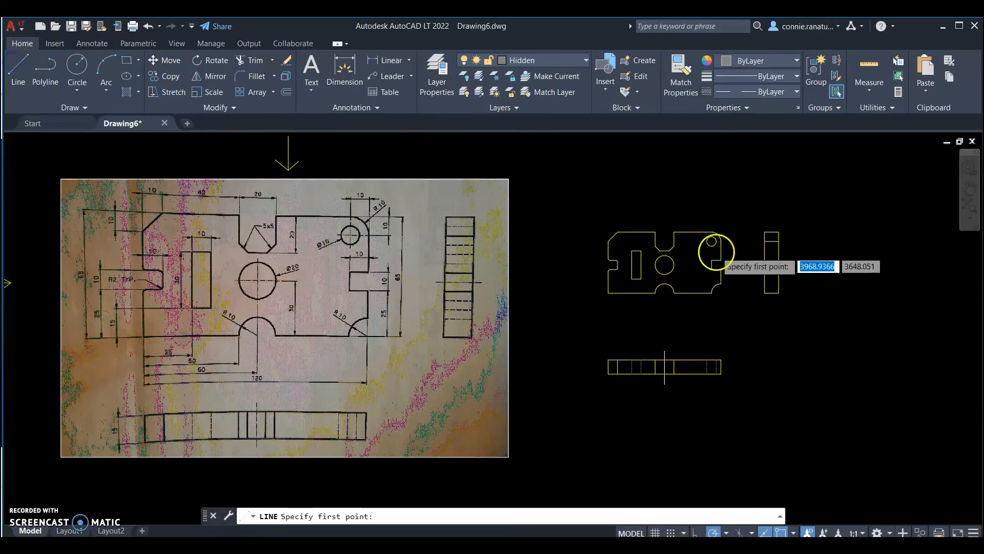
{"action": "scroll", "coordinate": [716, 252], "scroll_direction": "up", "scroll_amount": 4}
{"action": "scroll", "coordinate": [656, 252], "scroll_direction": "down", "scroll_amount": 2}
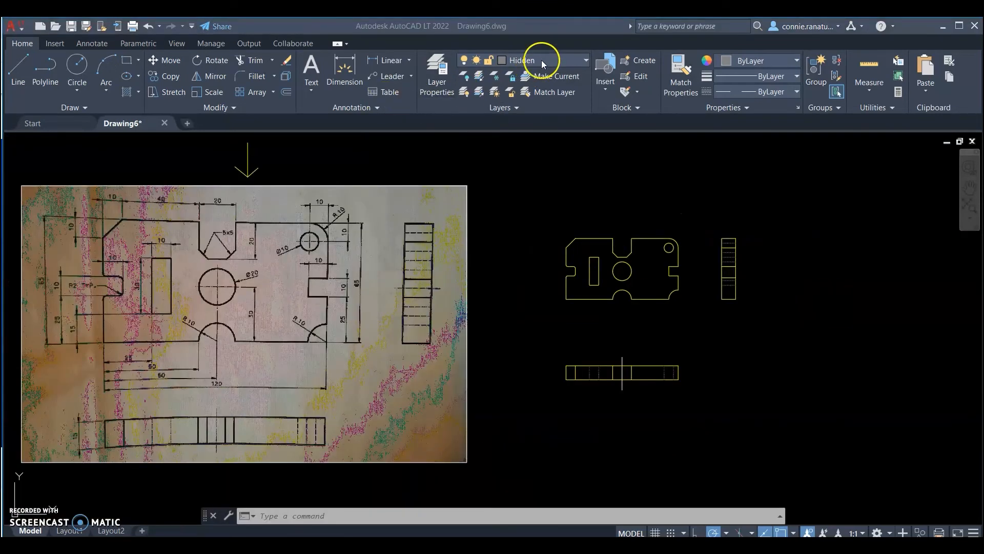
Make the Dimension layer current and add a horizontal dimension below the plate from its lower-left corner to the rectangular slot's left side
{"action": "left_click", "coordinate": [585, 61]}
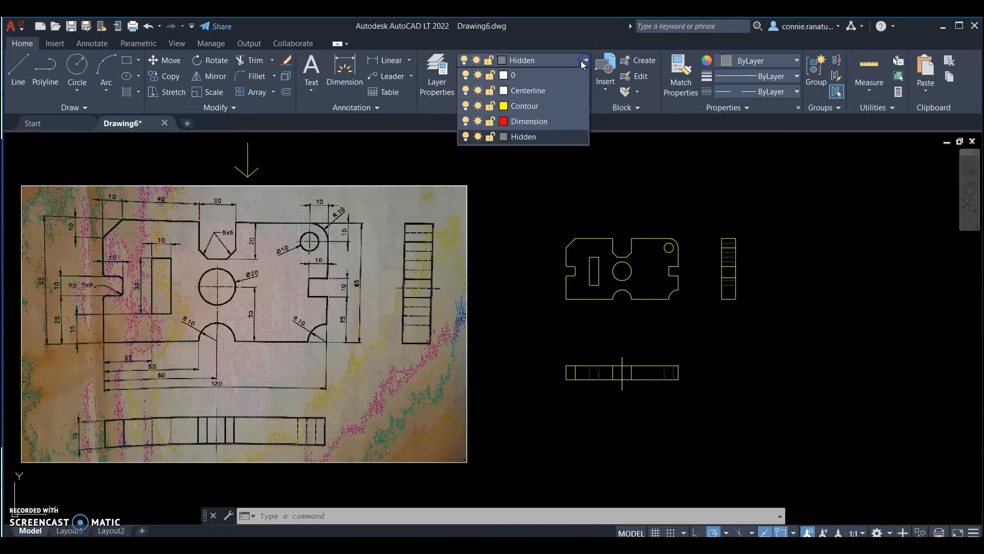
{"action": "left_click", "coordinate": [545, 122]}
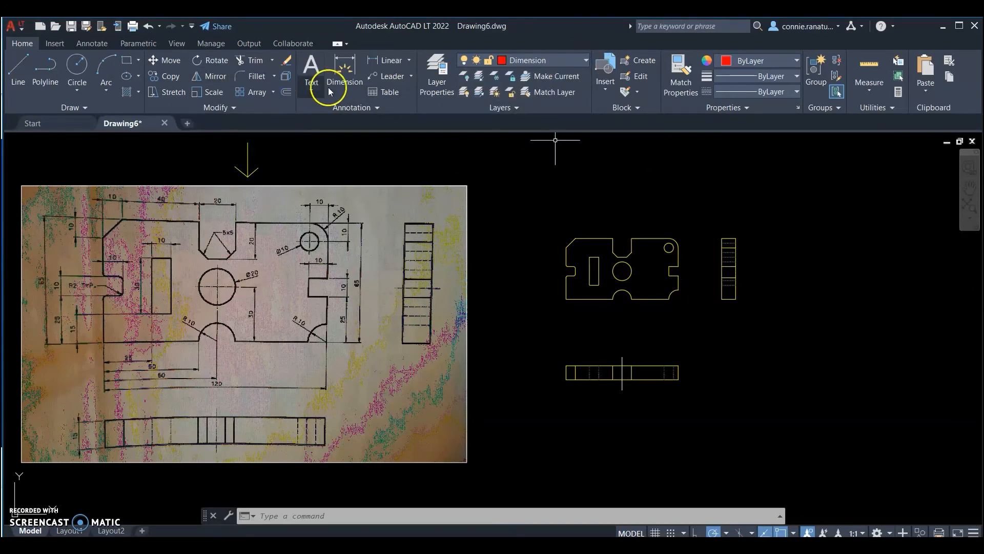
{"action": "left_click", "coordinate": [383, 63]}
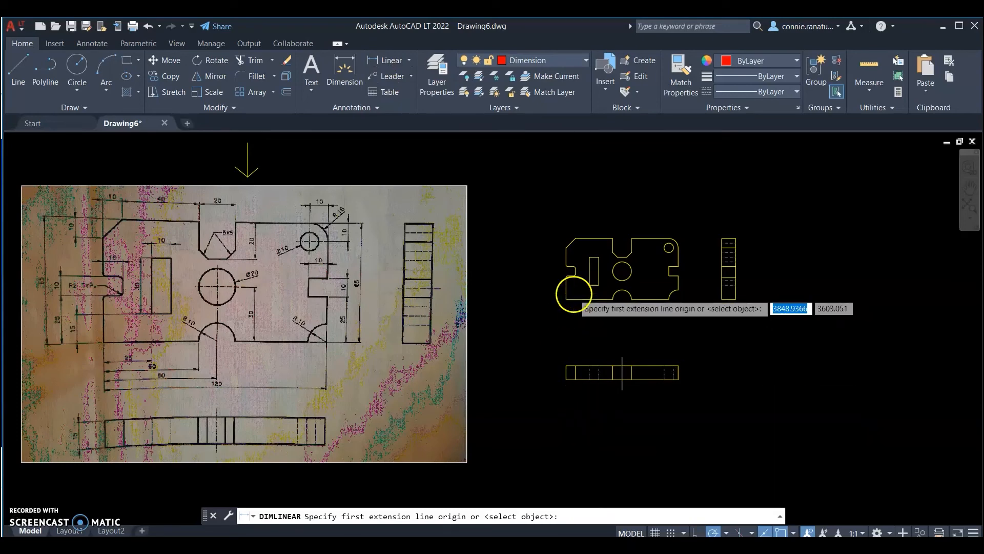
{"action": "scroll", "coordinate": [576, 287], "scroll_direction": "up", "scroll_amount": 2}
{"action": "scroll", "coordinate": [683, 275], "scroll_direction": "down", "scroll_amount": 2}
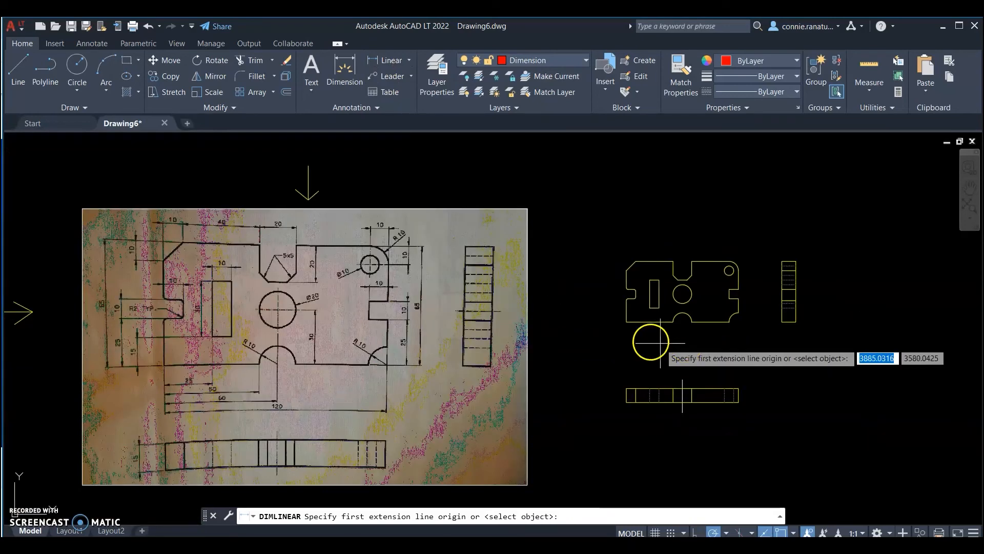
{"action": "left_click", "coordinate": [650, 308]}
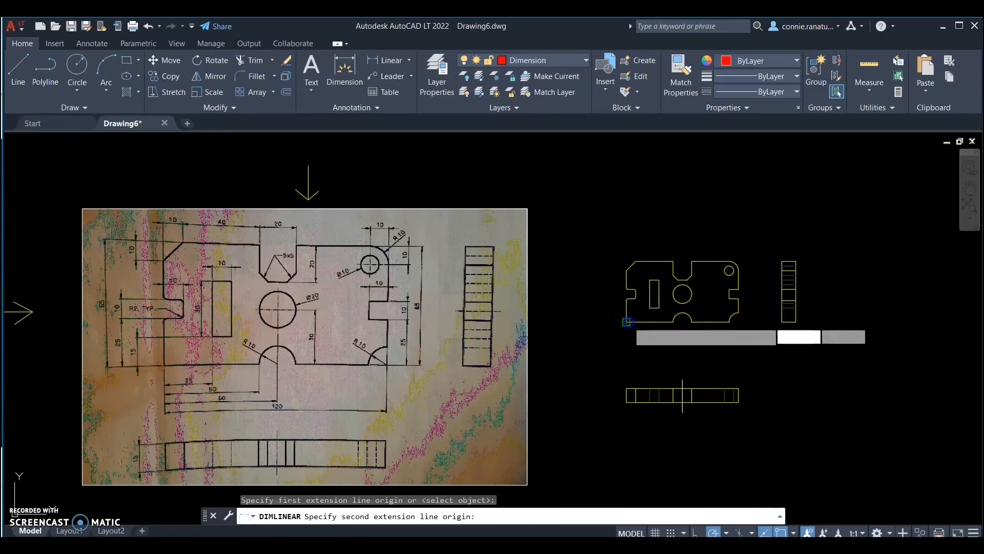
{"action": "left_click", "coordinate": [626, 322]}
{"action": "left_click", "coordinate": [640, 330]}
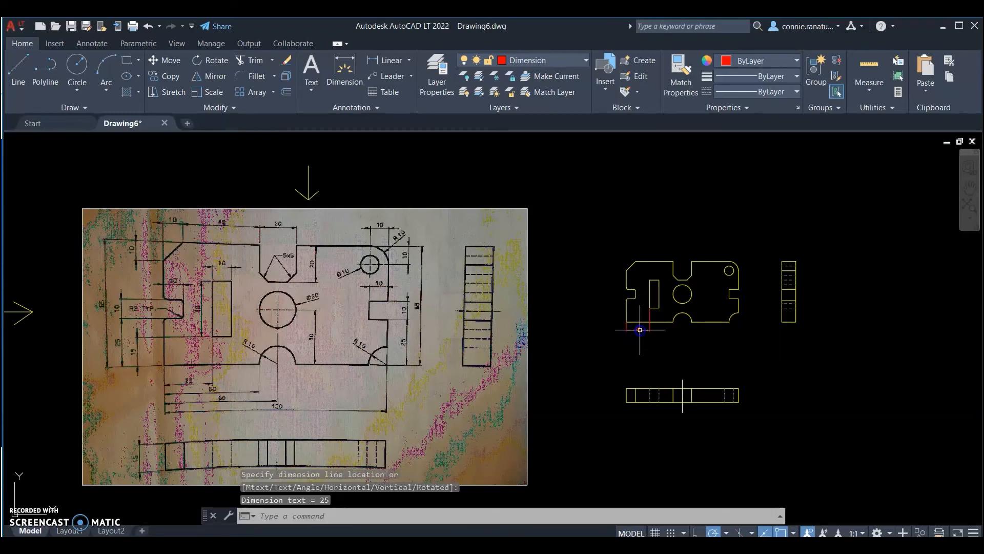
Add a horizontal dimension below the slot's, from the plate's lower-left corner to the left end of the bottom semicircular cutout
{"action": "scroll", "coordinate": [651, 318], "scroll_direction": "up", "scroll_amount": 3}
{"action": "scroll", "coordinate": [674, 325], "scroll_direction": "down", "scroll_amount": 1}
{"action": "scroll", "coordinate": [680, 331], "scroll_direction": "down", "scroll_amount": 2}
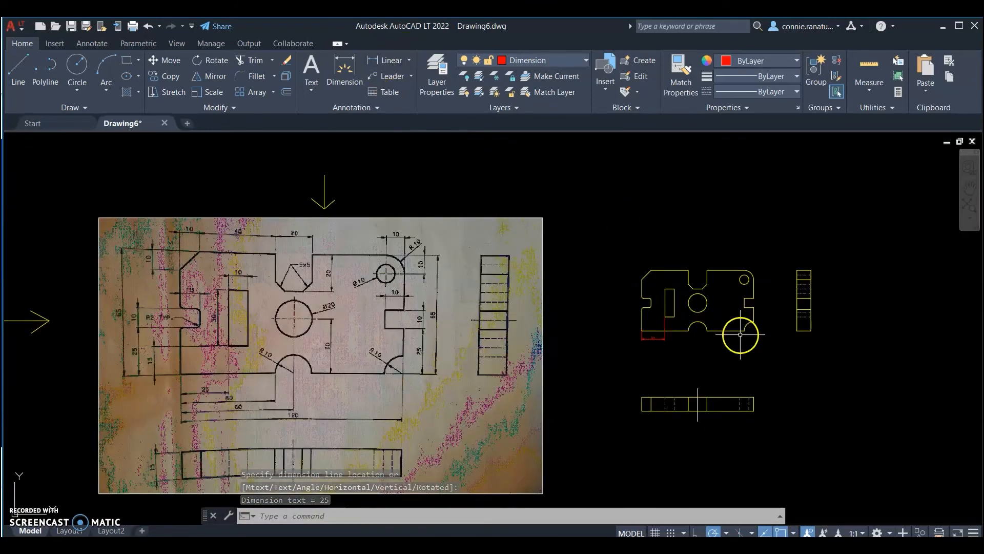
{"action": "scroll", "coordinate": [661, 338], "scroll_direction": "up", "scroll_amount": 2}
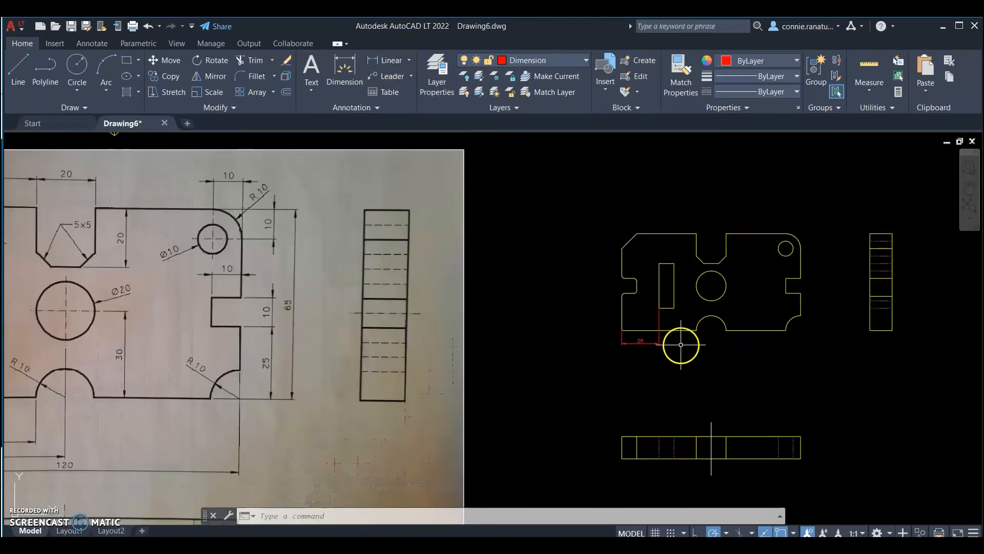
{"action": "right_click", "coordinate": [681, 344]}
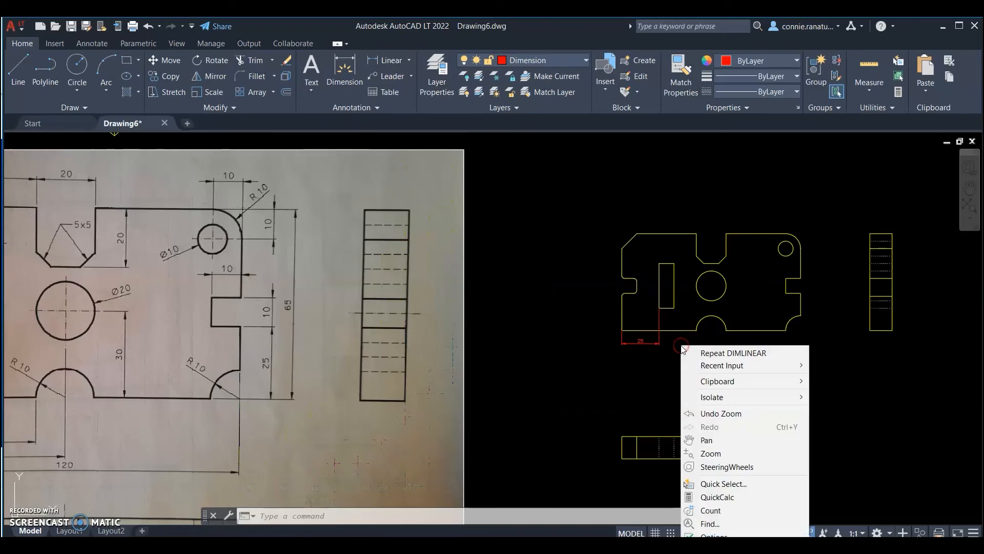
{"action": "left_click", "coordinate": [720, 353]}
{"action": "scroll", "coordinate": [655, 337], "scroll_direction": "down", "scroll_amount": 3}
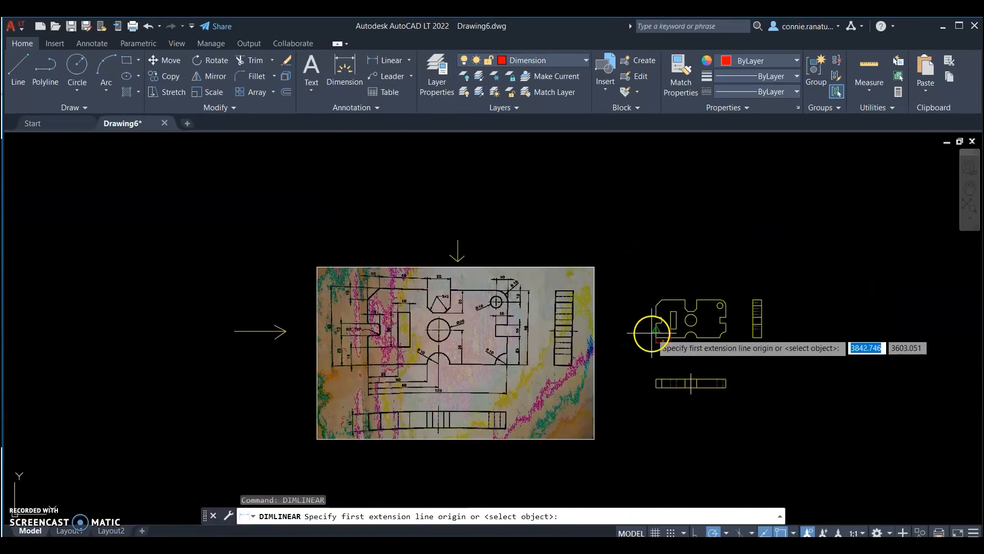
{"action": "scroll", "coordinate": [651, 333], "scroll_direction": "up", "scroll_amount": 2}
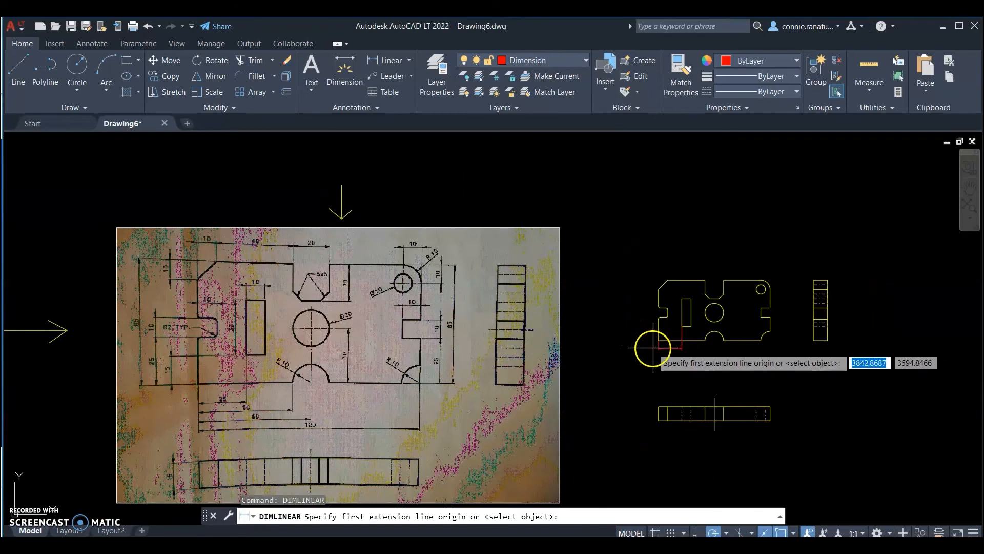
{"action": "left_click", "coordinate": [658, 340]}
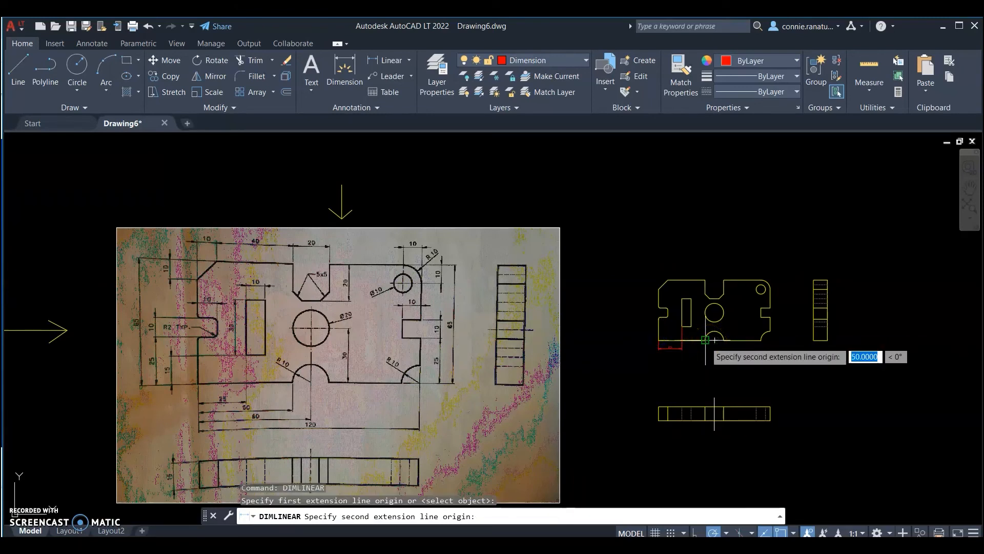
{"action": "left_click", "coordinate": [705, 340]}
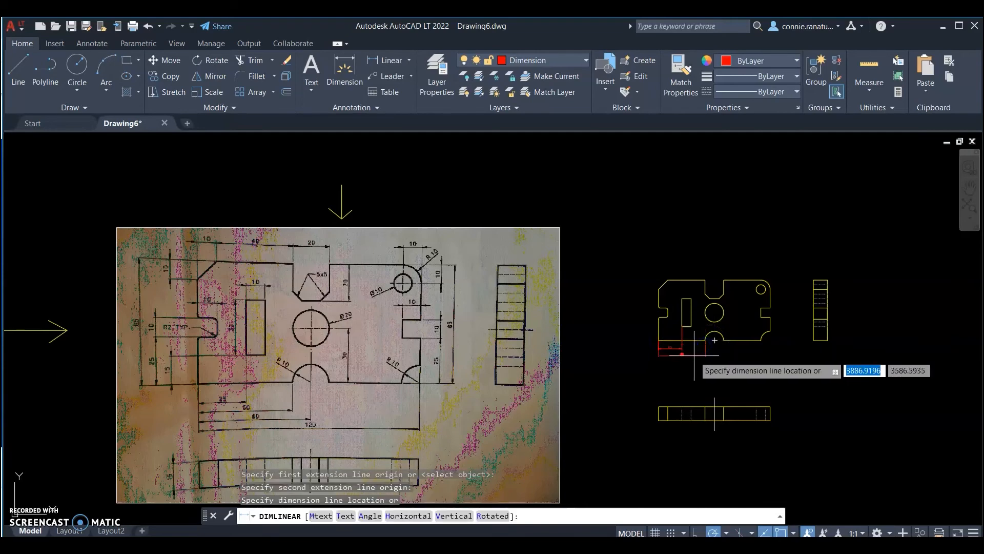
{"action": "left_click", "coordinate": [693, 354]}
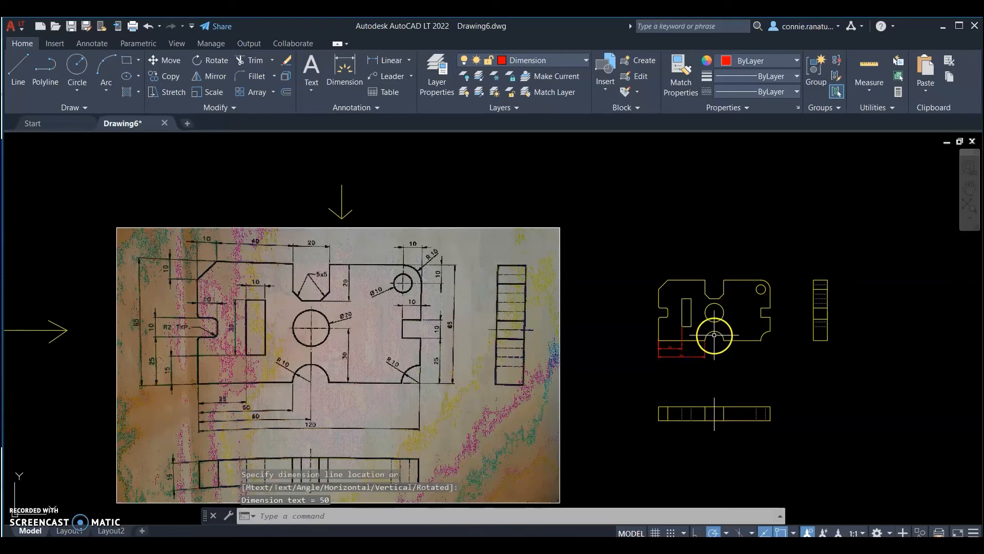
Add a diameter dimension to the plate's central circle, with its text up and to the right of the circle
{"action": "scroll", "coordinate": [707, 378], "scroll_direction": "up", "scroll_amount": 2}
{"action": "scroll", "coordinate": [707, 380], "scroll_direction": "down", "scroll_amount": 2}
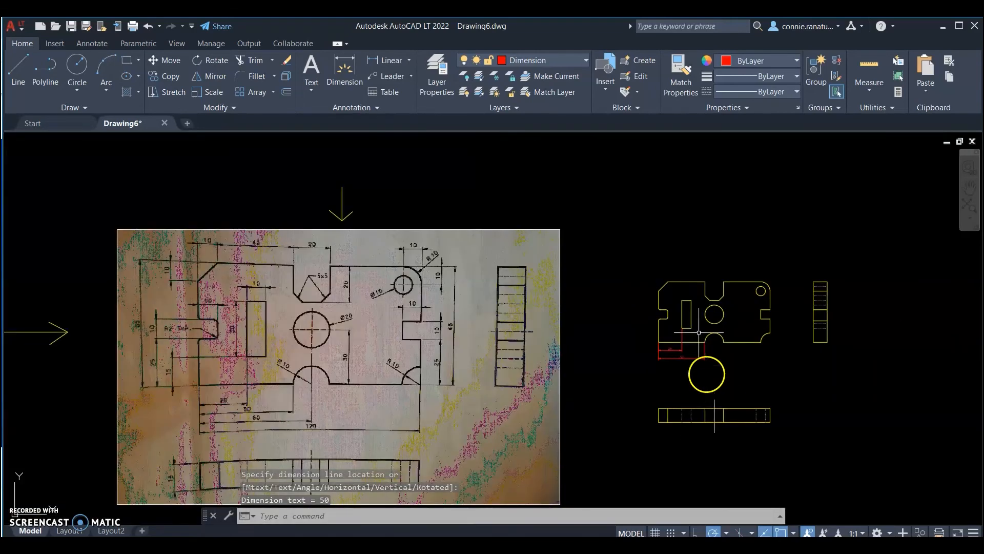
{"action": "left_click", "coordinate": [406, 64]}
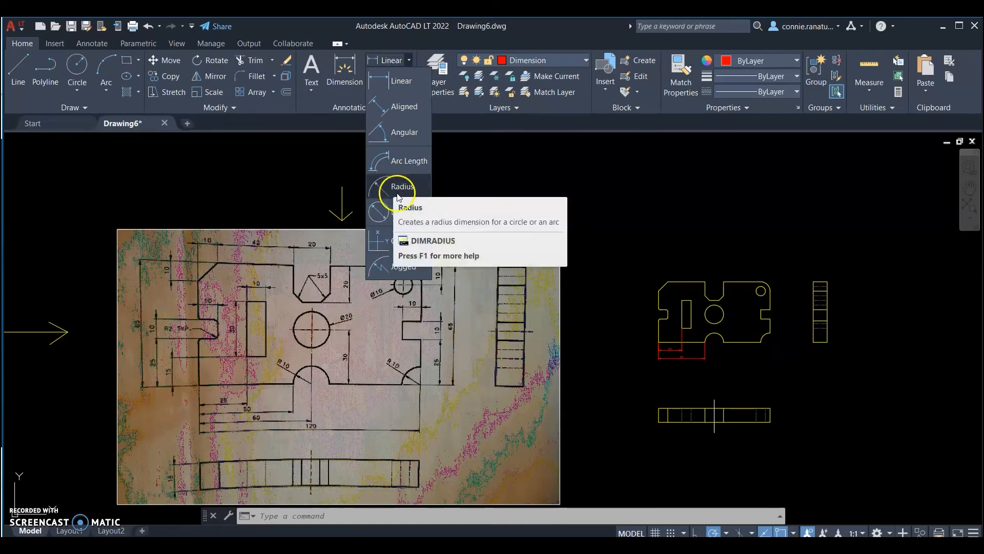
{"action": "left_click", "coordinate": [400, 211]}
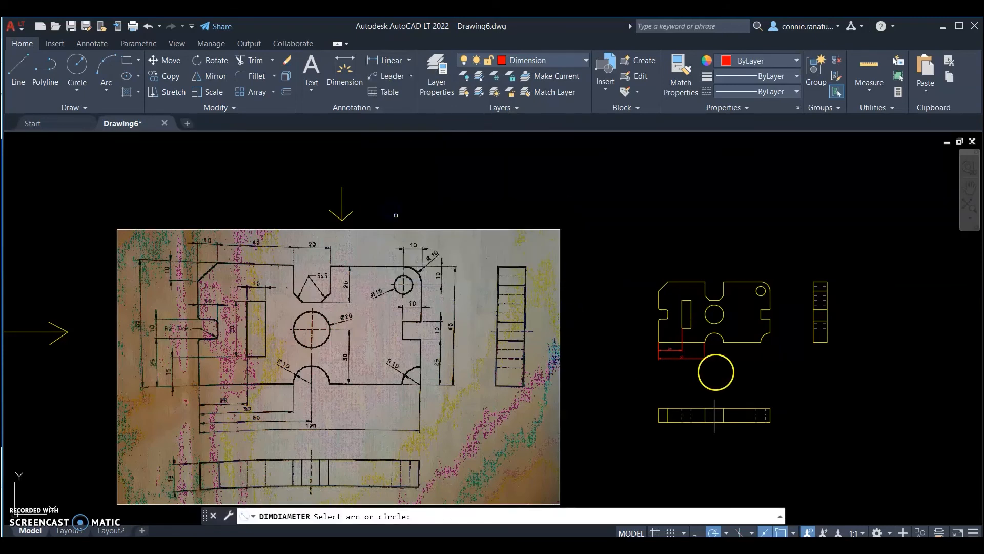
{"action": "left_click", "coordinate": [720, 305]}
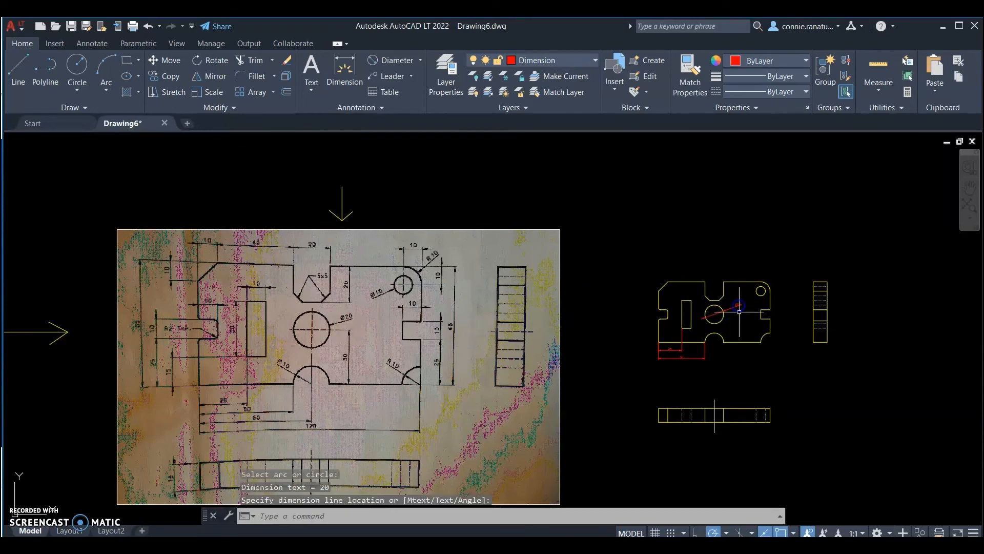
{"action": "scroll", "coordinate": [731, 308], "scroll_direction": "up", "scroll_amount": 4}
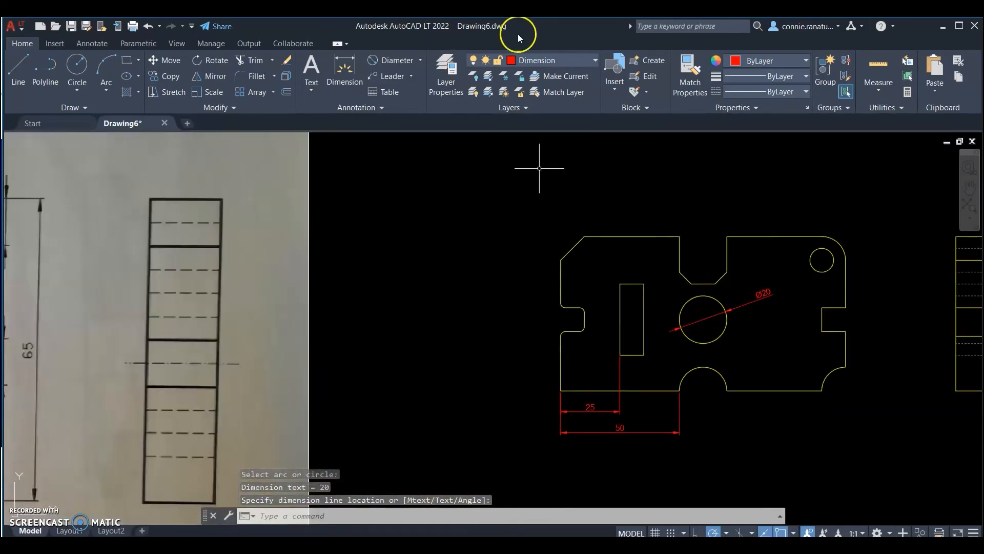
Make the Centerline layer current and add center marks to the central circle and the small upper-right hole
{"action": "left_click", "coordinate": [560, 62]}
{"action": "left_click", "coordinate": [545, 92]}
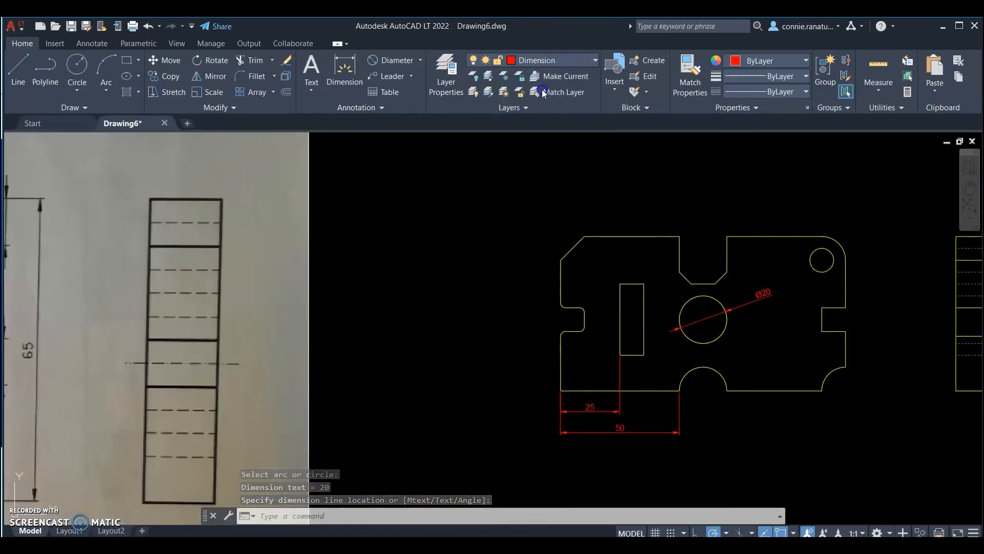
{"action": "scroll", "coordinate": [547, 158], "scroll_direction": "down", "scroll_amount": 3}
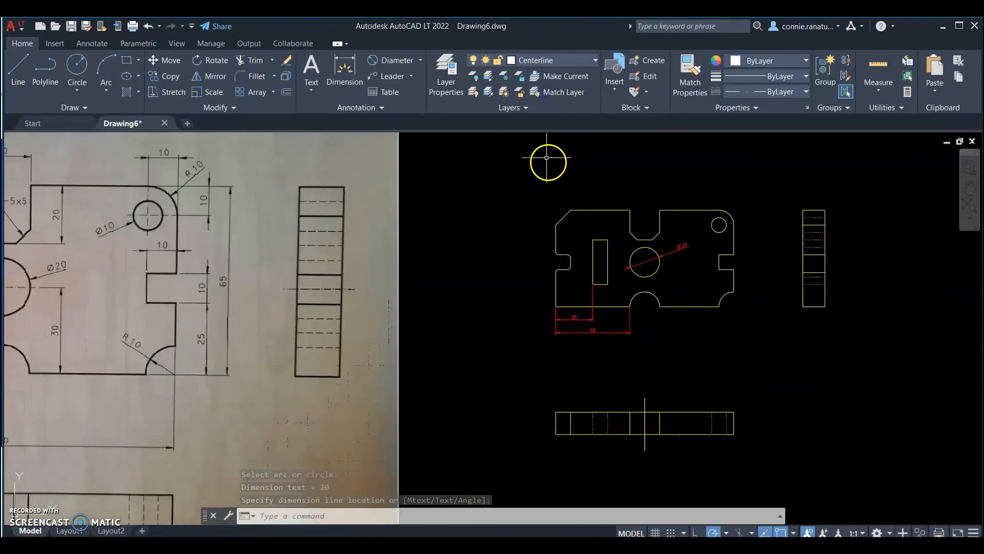
{"action": "left_click", "coordinate": [86, 45]}
{"action": "left_click", "coordinate": [429, 70]}
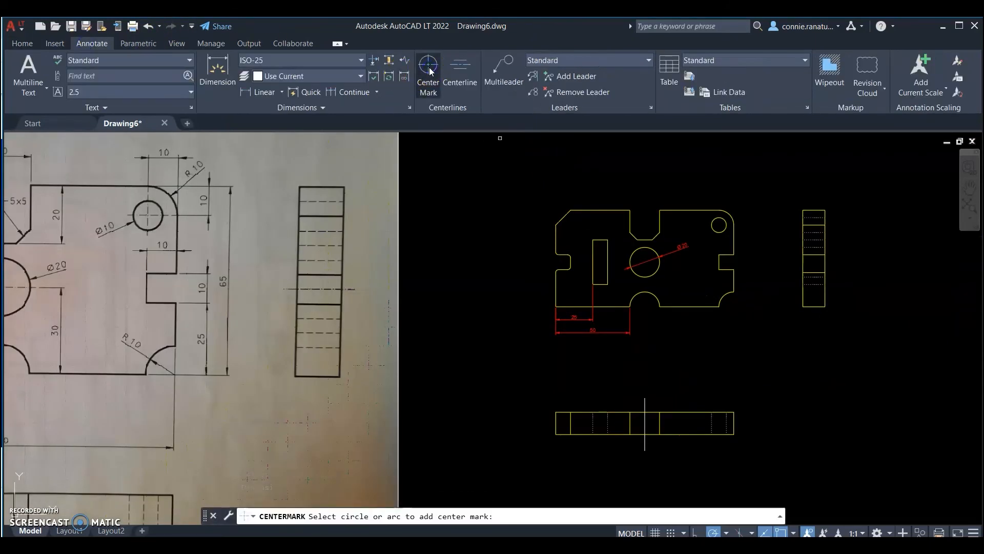
{"action": "left_click", "coordinate": [637, 265]}
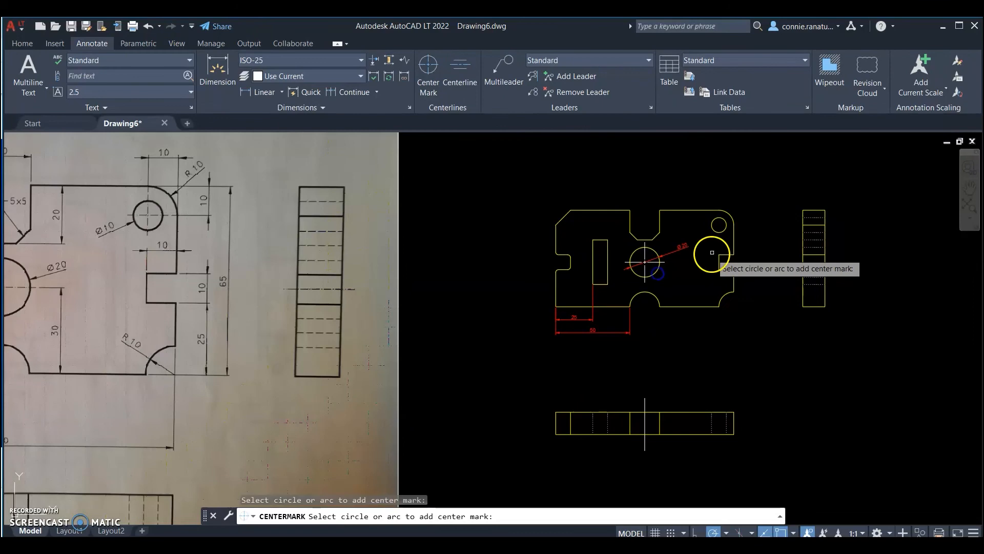
{"action": "left_click", "coordinate": [718, 225]}
{"action": "key", "text": "Return"}
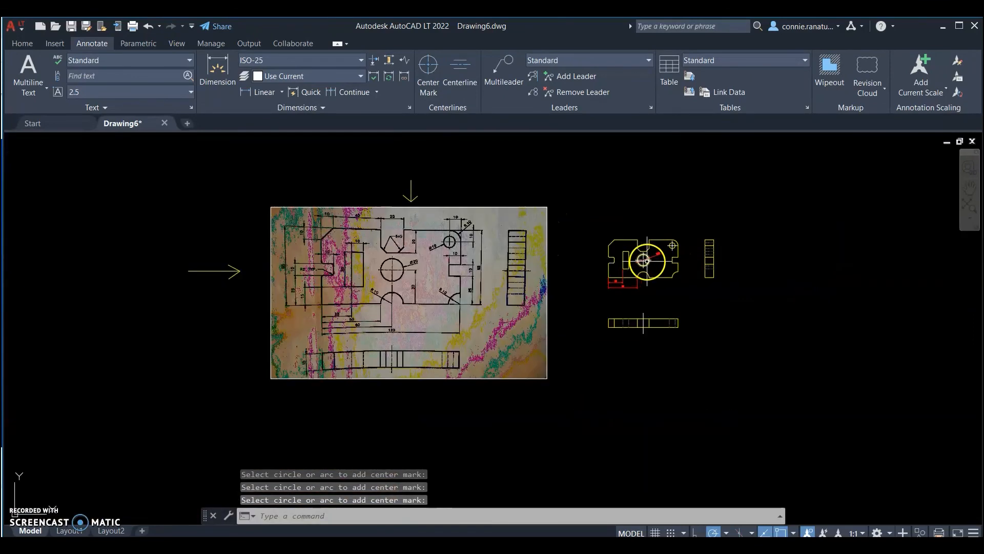
Make the Dimension layer current again
{"action": "scroll", "coordinate": [717, 272], "scroll_direction": "down", "scroll_amount": 2}
{"action": "left_click", "coordinate": [22, 43]}
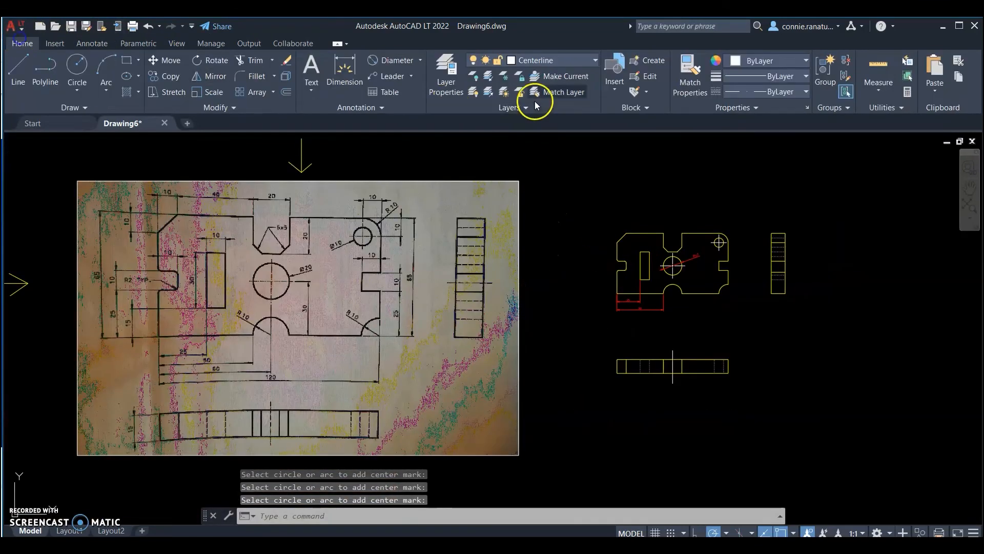
{"action": "left_click", "coordinate": [559, 61]}
{"action": "left_click", "coordinate": [545, 131]}
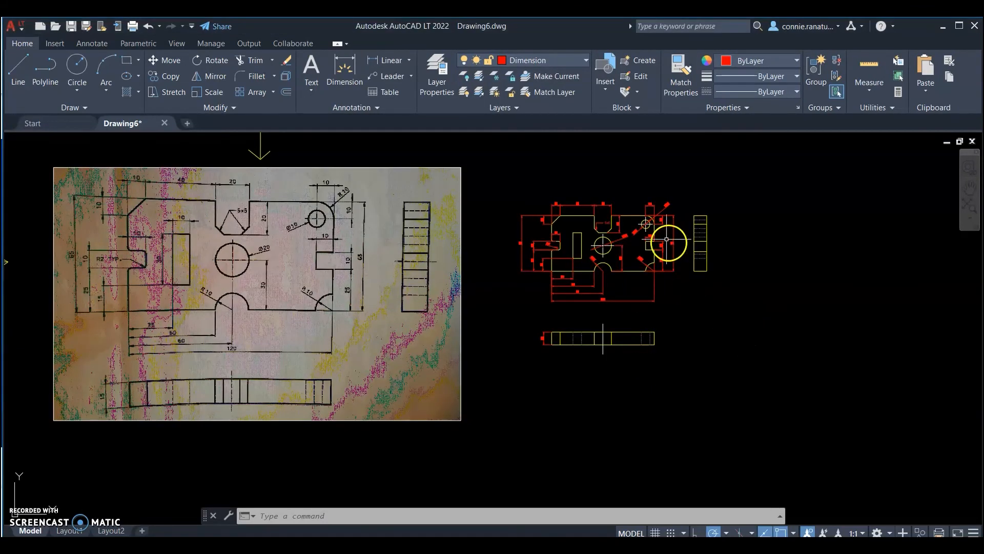
Examine the dimensions on the main view, including the 5x5 chamfer leader in the plate's upper notch
{"action": "scroll", "coordinate": [637, 209], "scroll_direction": "up", "scroll_amount": 5}
{"action": "scroll", "coordinate": [567, 207], "scroll_direction": "down", "scroll_amount": 3}
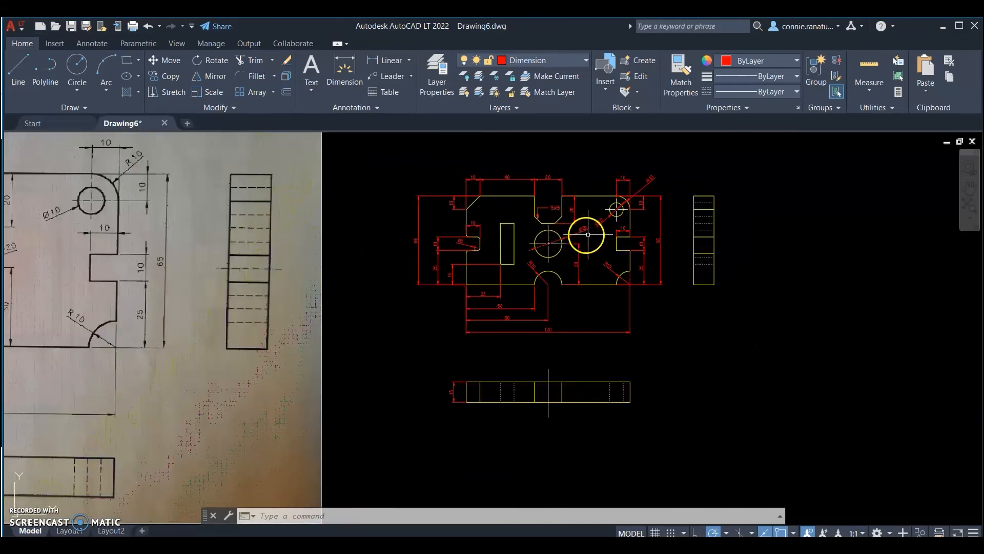
{"action": "scroll", "coordinate": [649, 210], "scroll_direction": "up", "scroll_amount": 2}
{"action": "scroll", "coordinate": [521, 241], "scroll_direction": "up", "scroll_amount": 2}
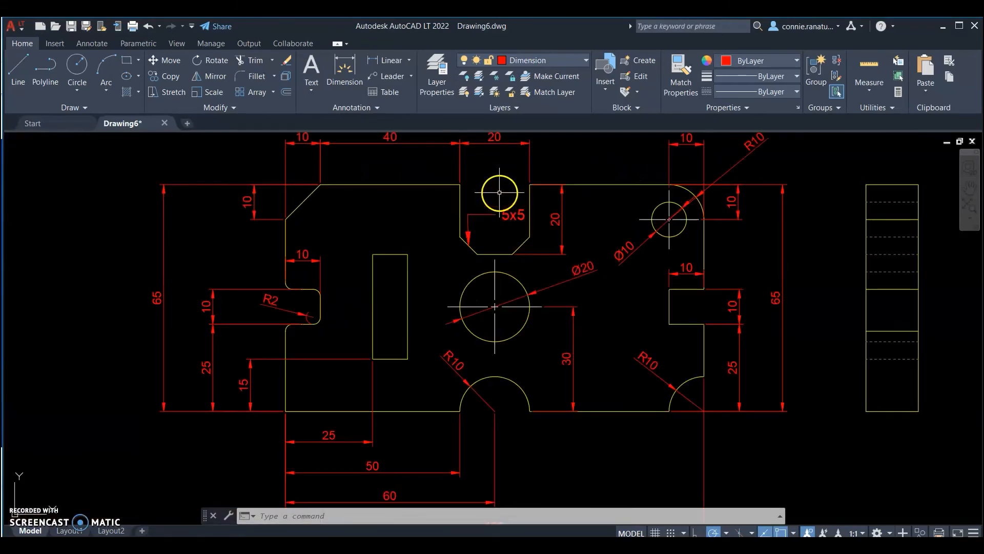
{"action": "scroll", "coordinate": [494, 187], "scroll_direction": "down", "scroll_amount": 2}
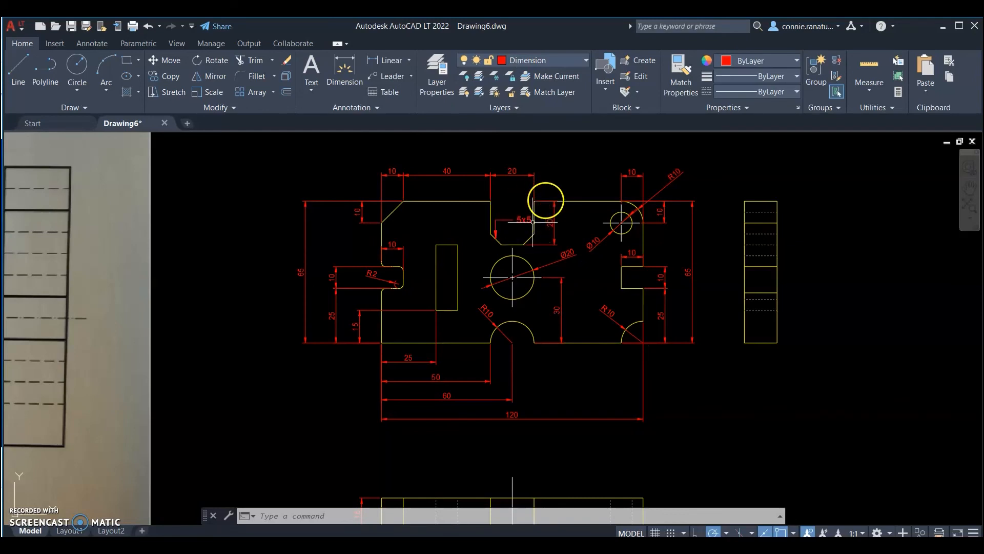
{"action": "scroll", "coordinate": [533, 222], "scroll_direction": "up", "scroll_amount": 2}
{"action": "scroll", "coordinate": [397, 218], "scroll_direction": "down", "scroll_amount": 2}
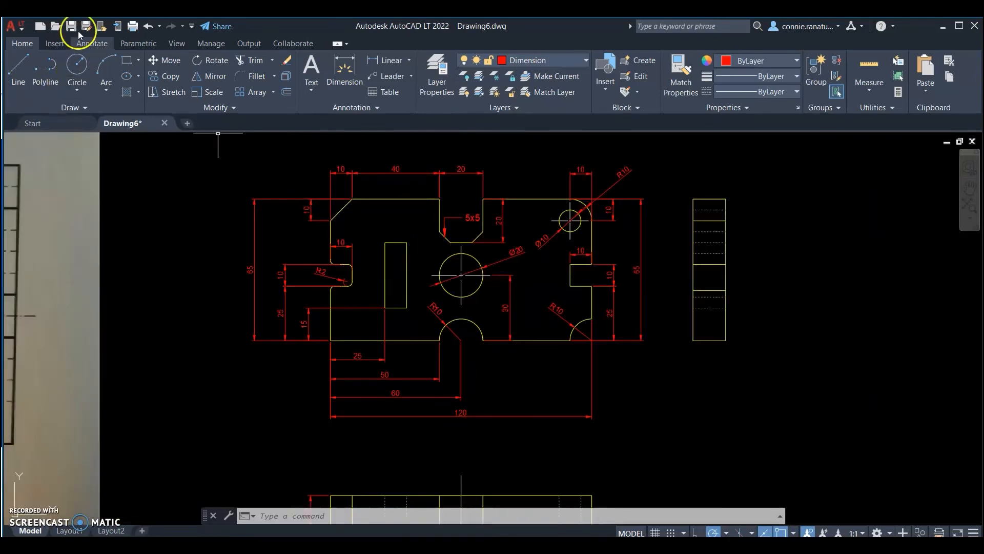
{"action": "scroll", "coordinate": [465, 228], "scroll_direction": "up", "scroll_amount": 2}
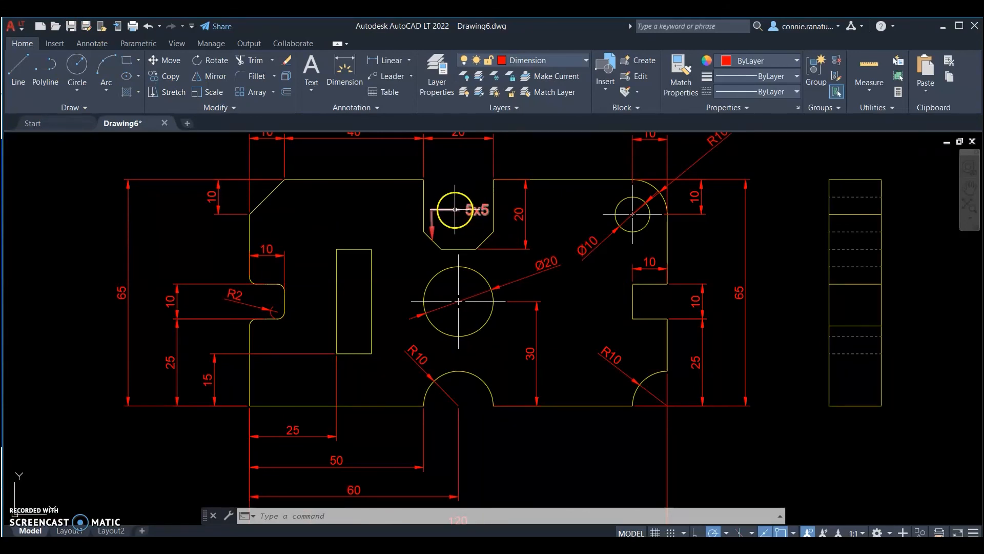
Add a multileader reading 5x5 from the right chamfer of the upper notch to a landing above the plate
{"action": "left_click", "coordinate": [391, 78]}
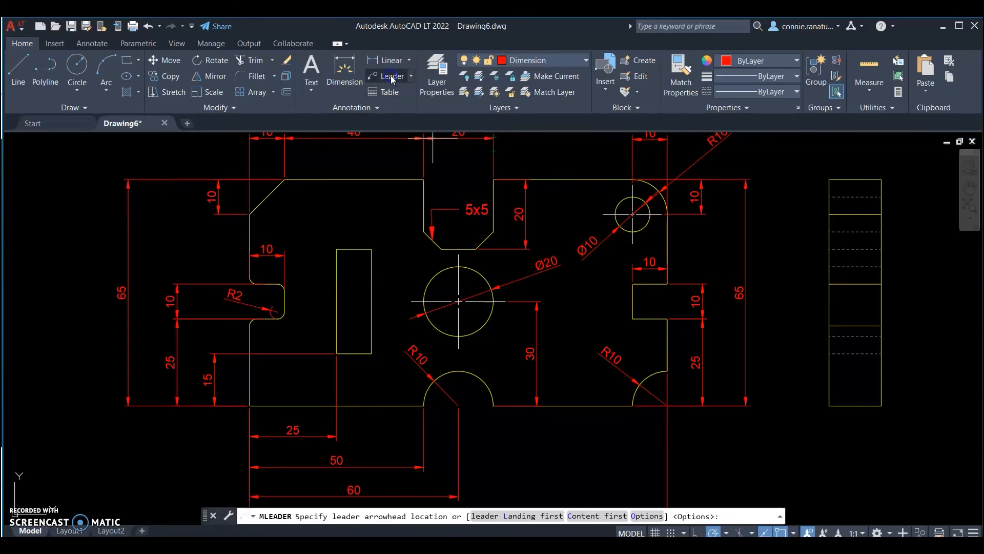
{"action": "left_click", "coordinate": [484, 239]}
{"action": "scroll", "coordinate": [499, 205], "scroll_direction": "down", "scroll_amount": 2}
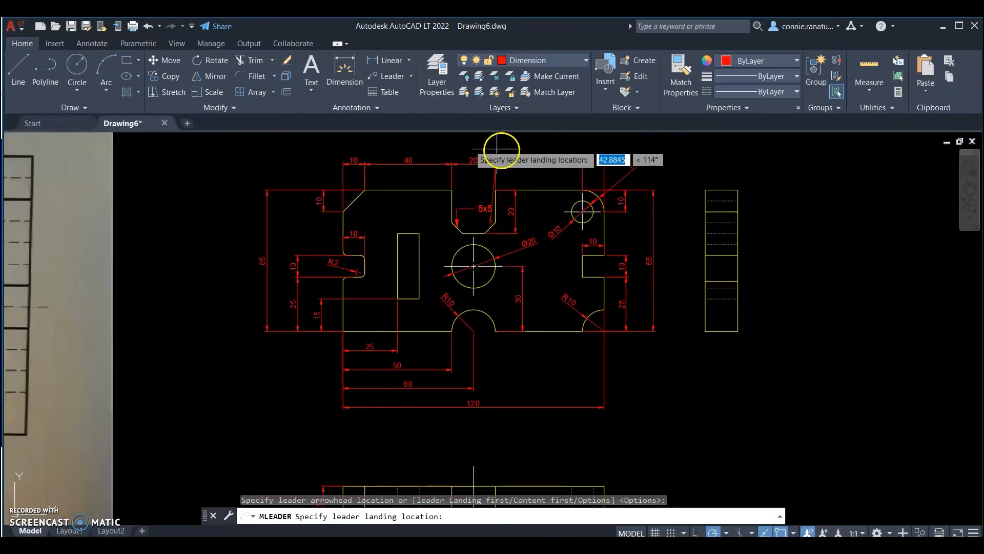
{"action": "left_click", "coordinate": [510, 153]}
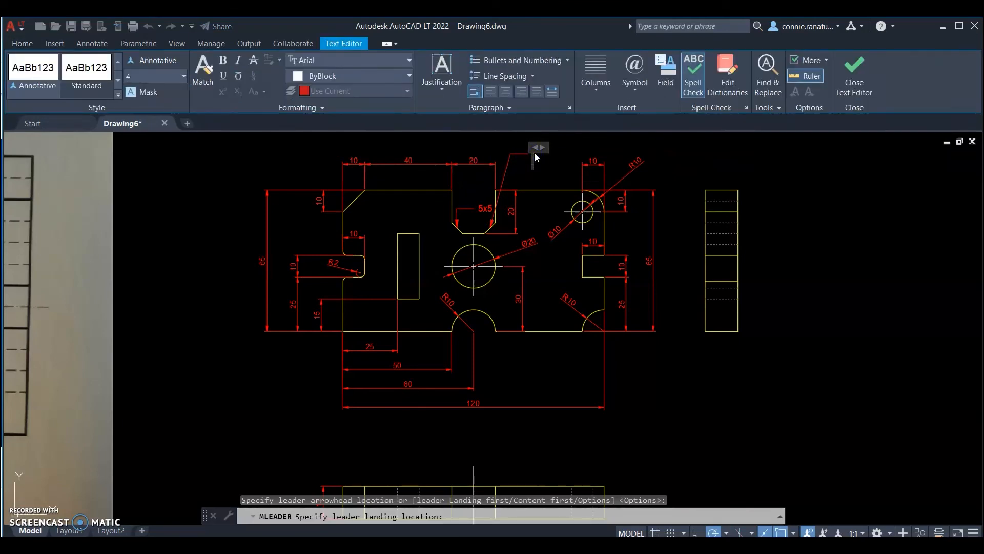
{"action": "type", "text": "5x5"}
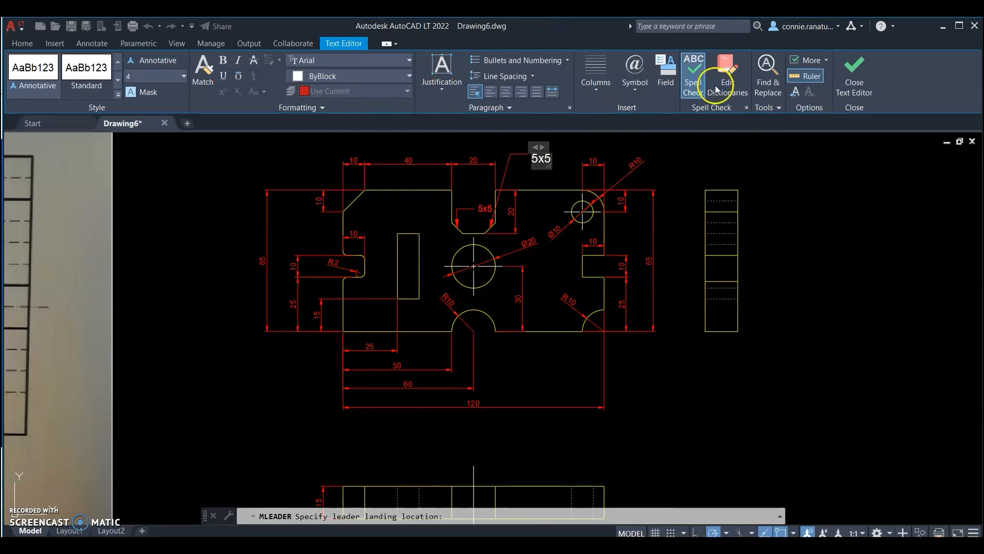
{"action": "left_click", "coordinate": [693, 161]}
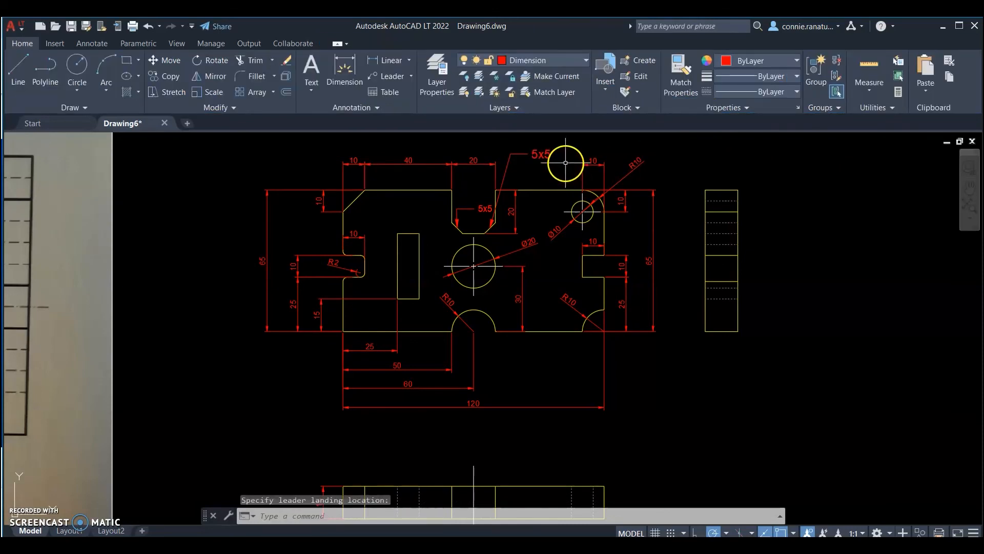
Set the text height of the 5x5 multileader above the plate to 3
{"action": "scroll", "coordinate": [565, 160], "scroll_direction": "down", "scroll_amount": 1}
{"action": "scroll", "coordinate": [566, 164], "scroll_direction": "up", "scroll_amount": 3}
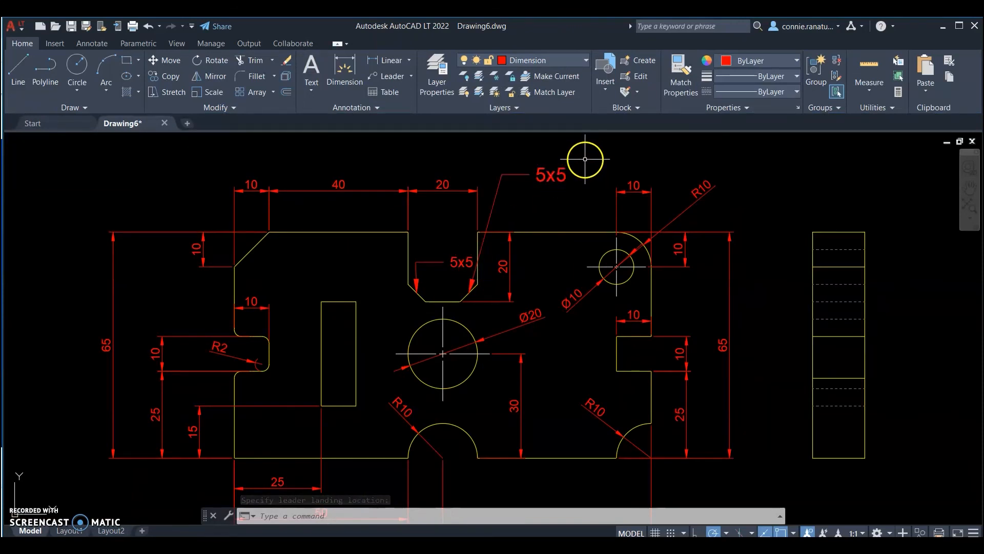
{"action": "left_click", "coordinate": [584, 161]}
{"action": "left_click", "coordinate": [519, 192]}
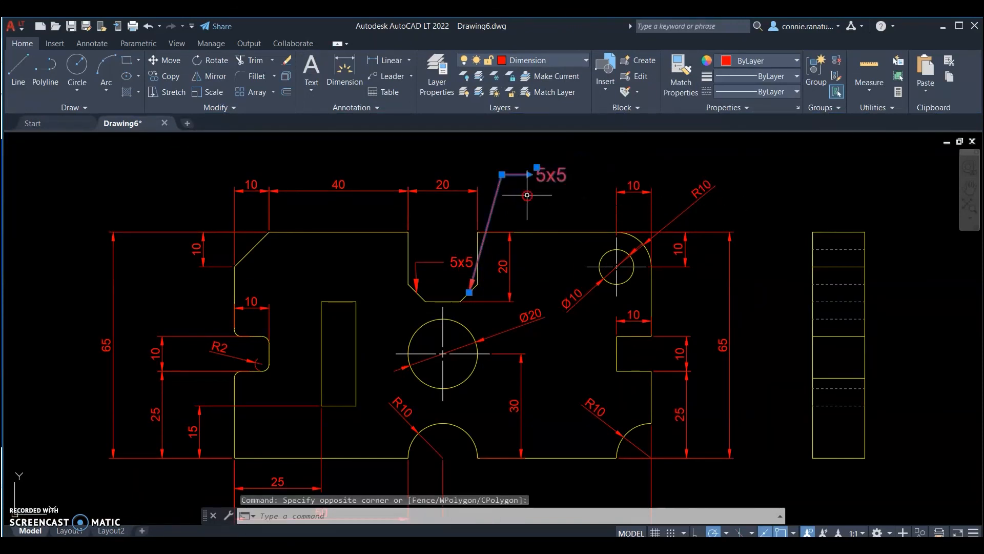
{"action": "right_click", "coordinate": [526, 195]}
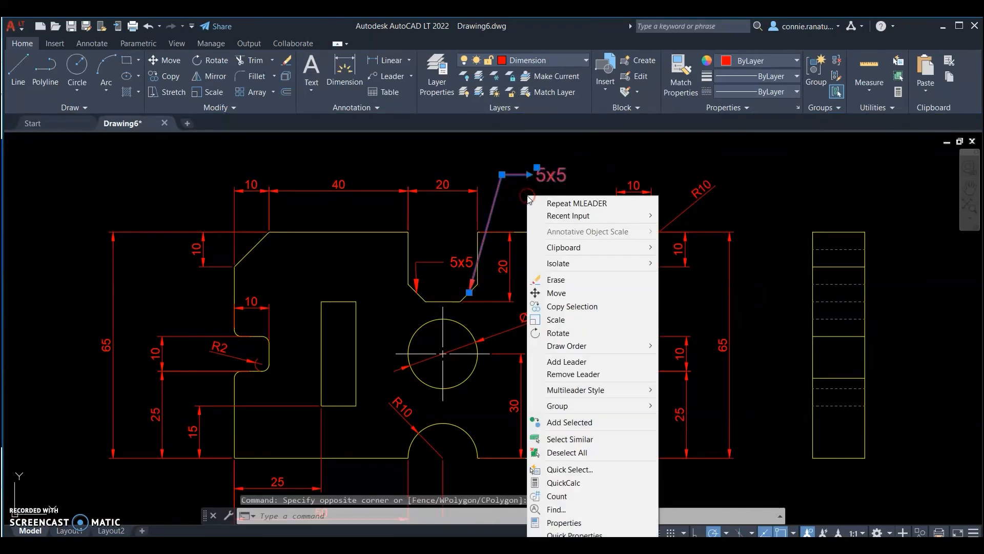
{"action": "left_click", "coordinate": [562, 522]}
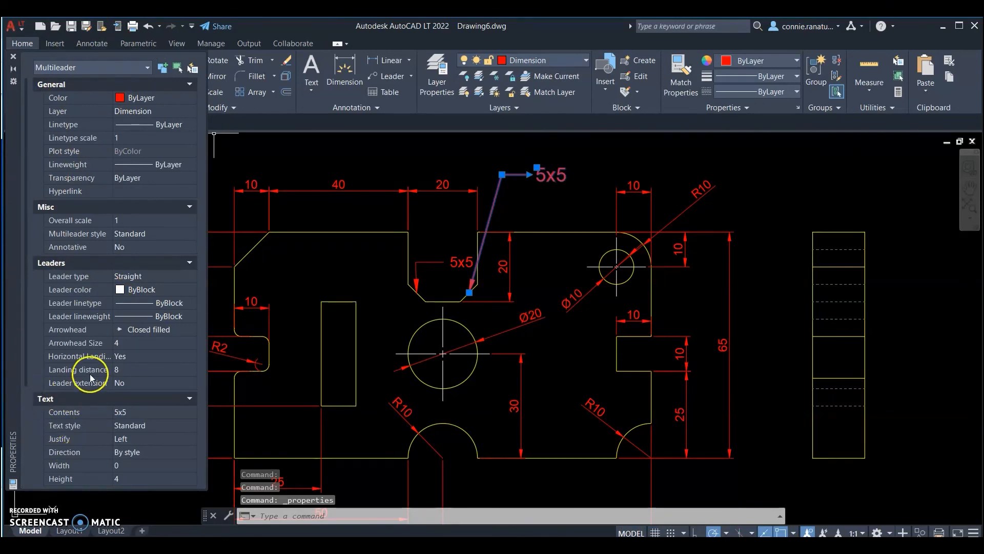
{"action": "left_click", "coordinate": [120, 479]}
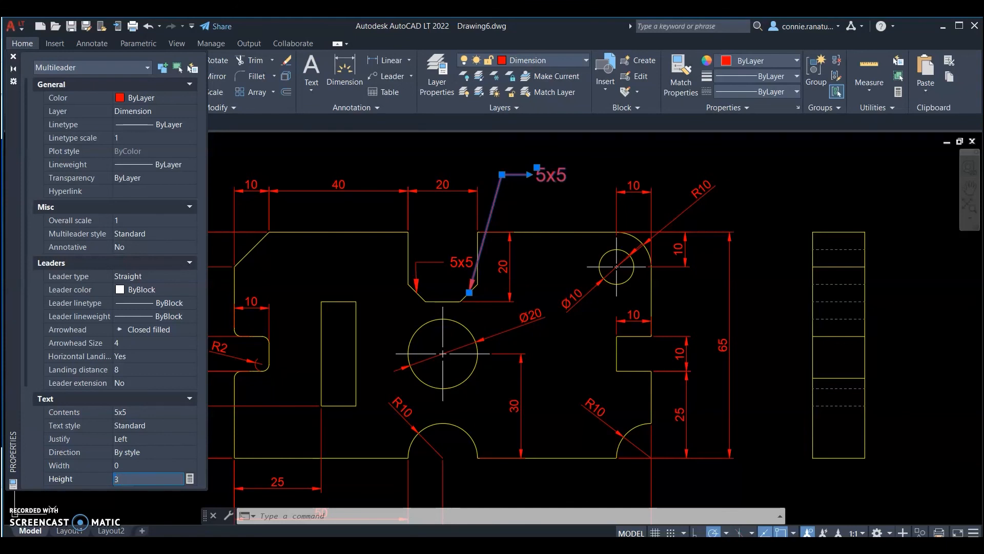
{"action": "left_click", "coordinate": [161, 463]}
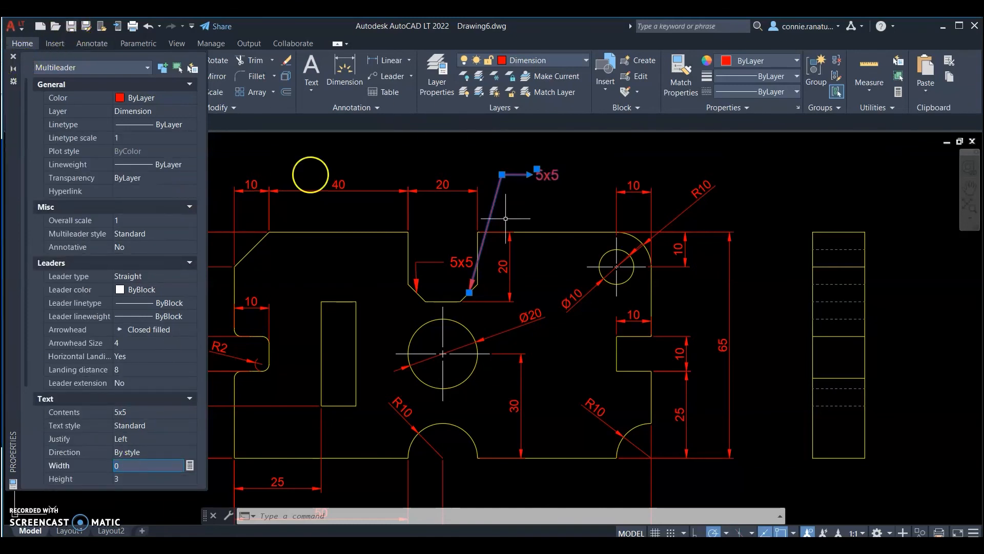
{"action": "left_click", "coordinate": [14, 58]}
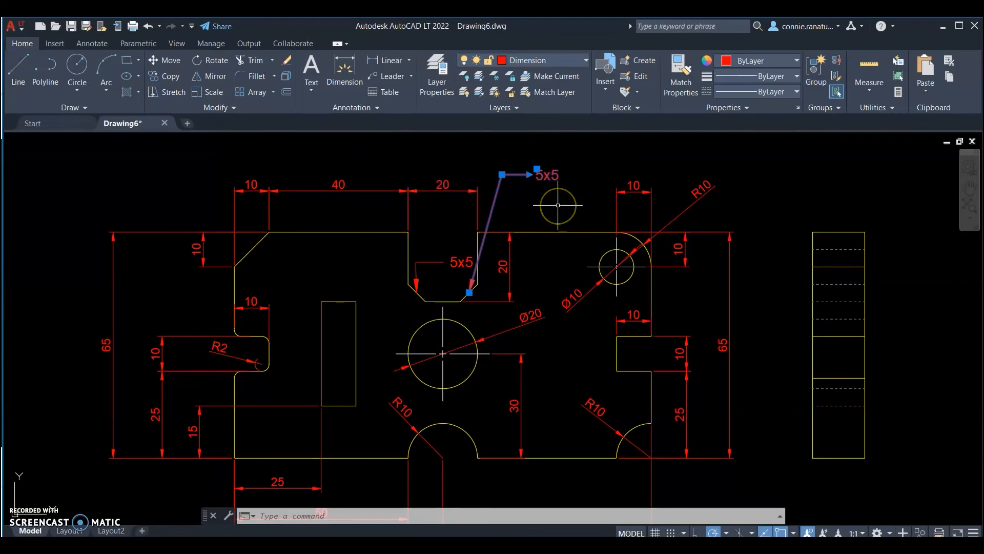
{"action": "key", "text": "Escape"}
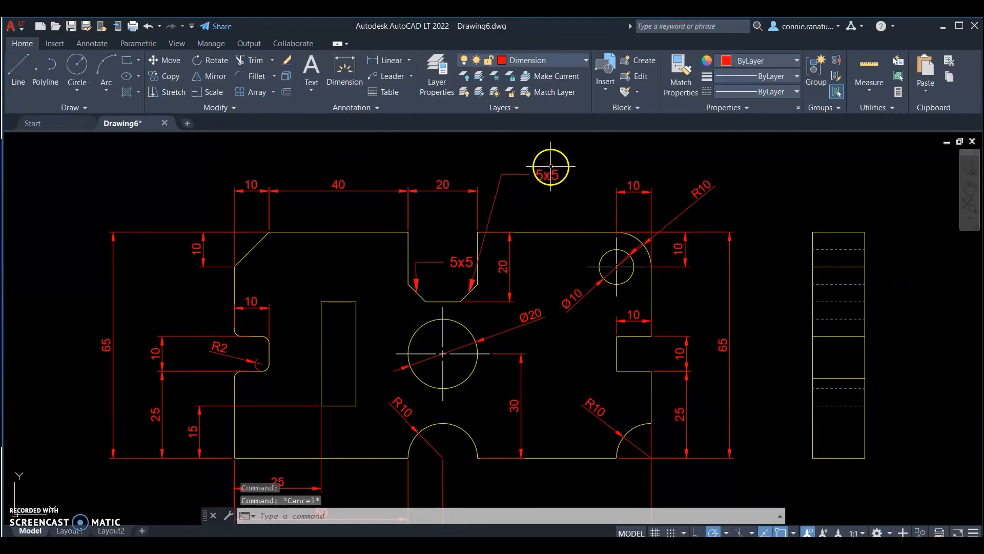
Delete the 5x5 multileader inside the upper notch that points to the left chamfer
{"action": "left_click", "coordinate": [563, 164]}
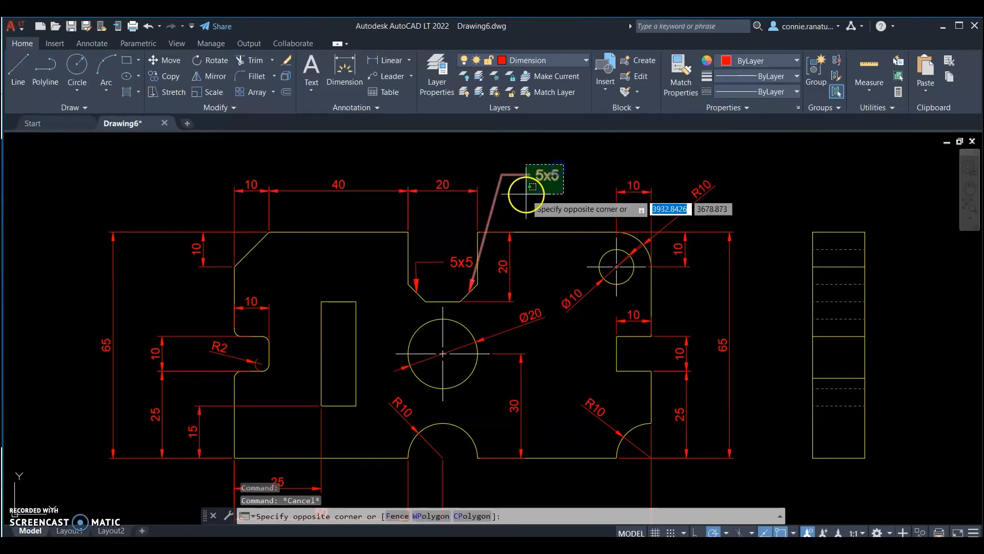
{"action": "left_click", "coordinate": [580, 153]}
{"action": "left_click", "coordinate": [451, 247]}
{"action": "left_click", "coordinate": [435, 273]}
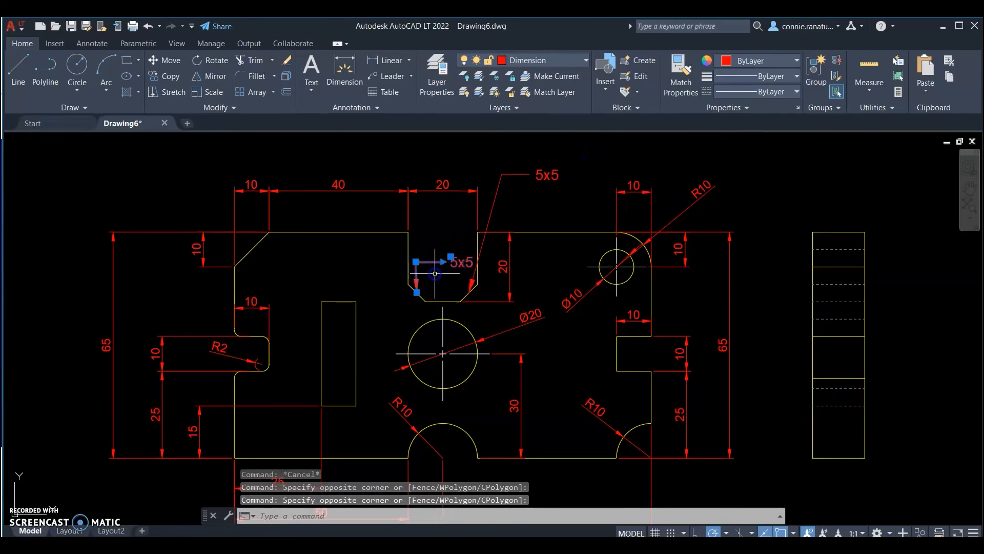
{"action": "key", "text": "Delete"}
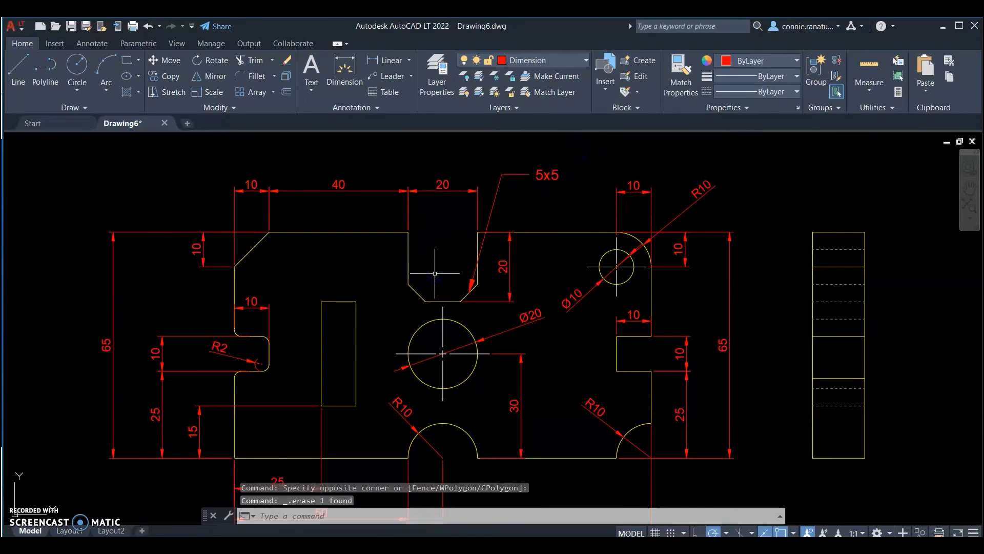
Stretch the remaining 5x5 multileader's landing down into the upper notch, with its text on the left side of the notch
{"action": "left_click", "coordinate": [564, 163]}
{"action": "left_click", "coordinate": [518, 191]}
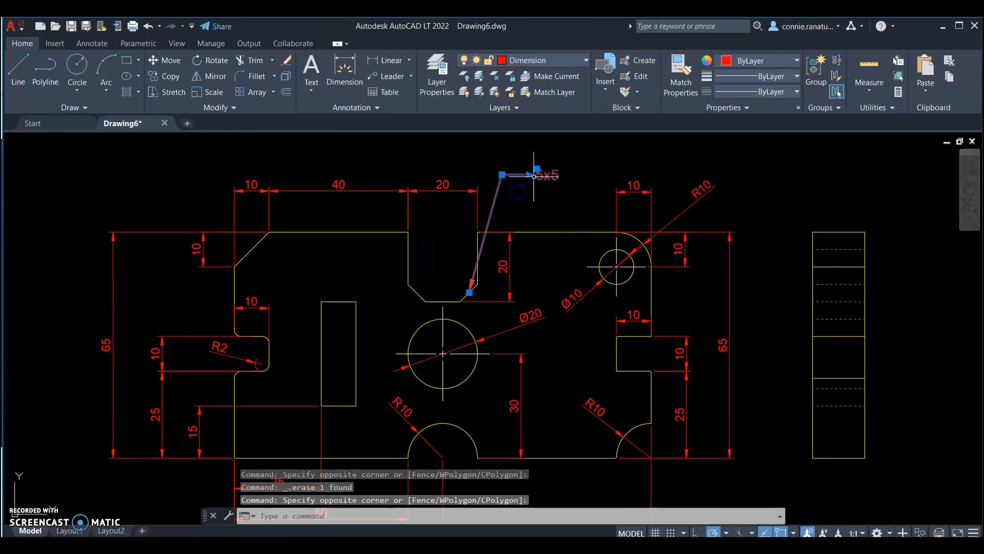
{"action": "left_click", "coordinate": [501, 174]}
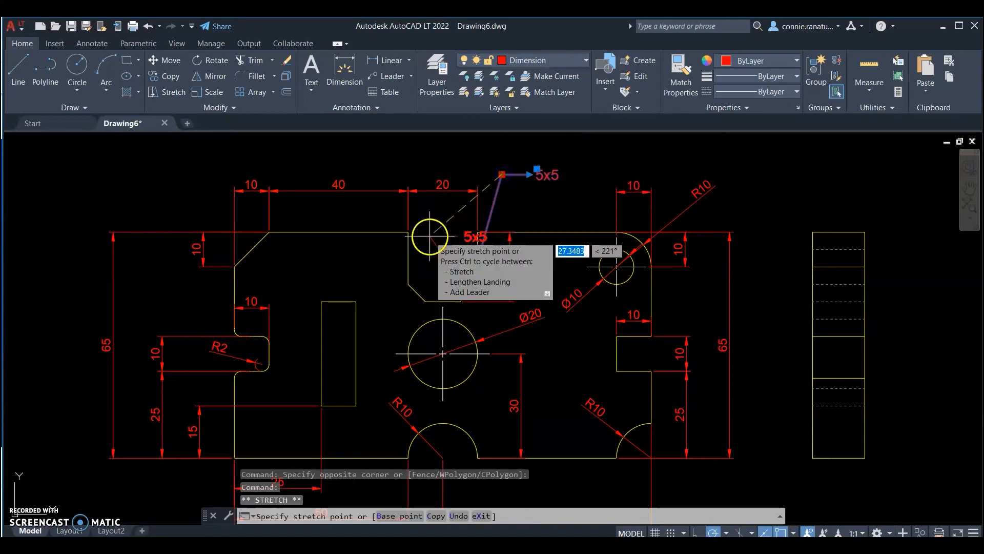
{"action": "scroll", "coordinate": [424, 241], "scroll_direction": "up", "scroll_amount": 4}
{"action": "scroll", "coordinate": [425, 241], "scroll_direction": "down", "scroll_amount": 4}
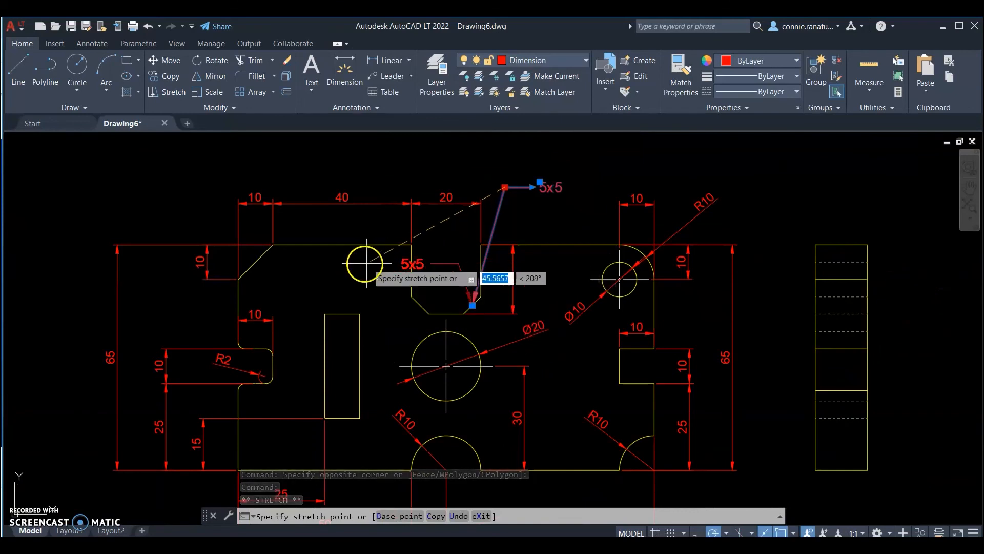
{"action": "scroll", "coordinate": [425, 272], "scroll_direction": "up", "scroll_amount": 4}
{"action": "left_click", "coordinate": [298, 280]}
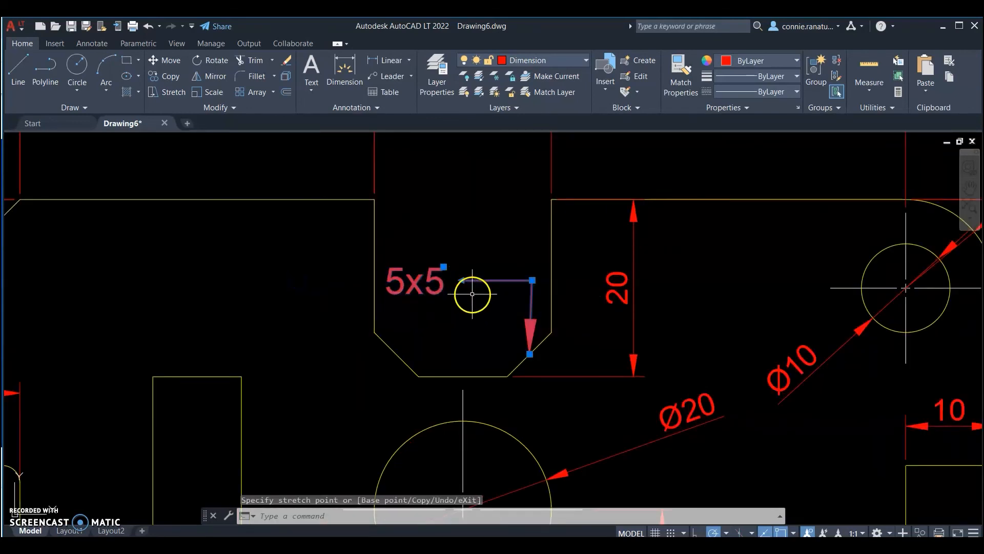
{"action": "key", "text": "Escape"}
{"action": "key", "text": "Escape"}
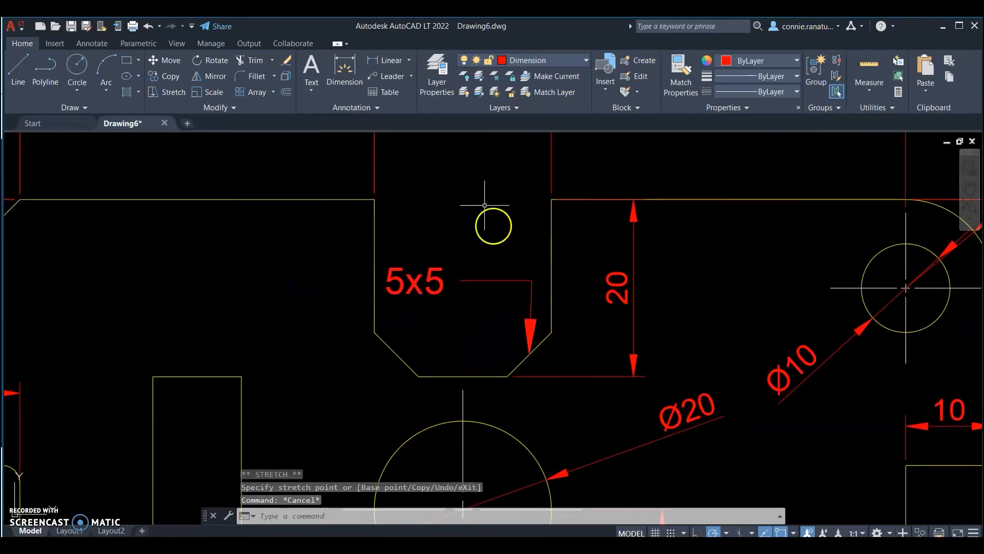
Add a second leader arrow to the 5x5 multileader, pointing to the left chamfer of the upper notch
{"action": "left_click", "coordinate": [411, 77]}
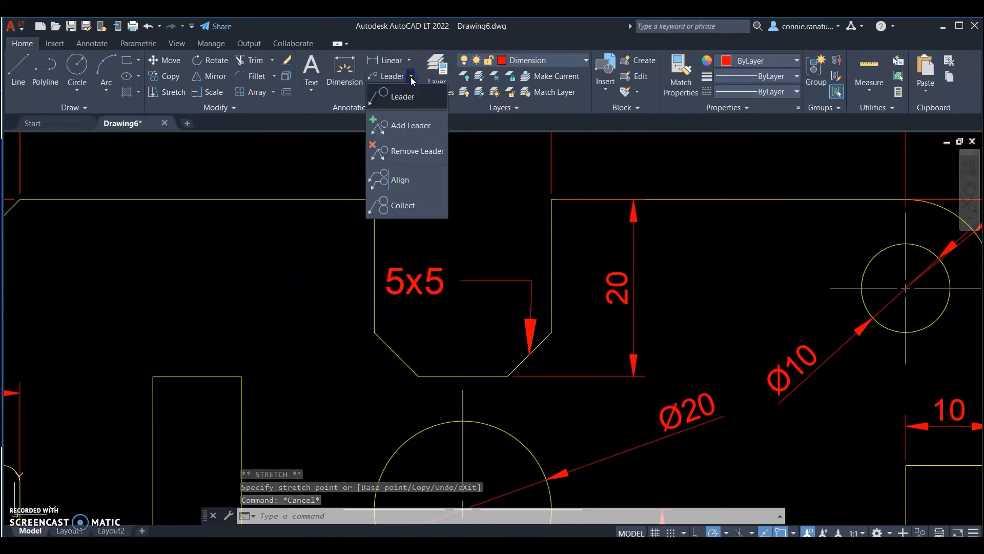
{"action": "left_click", "coordinate": [405, 128]}
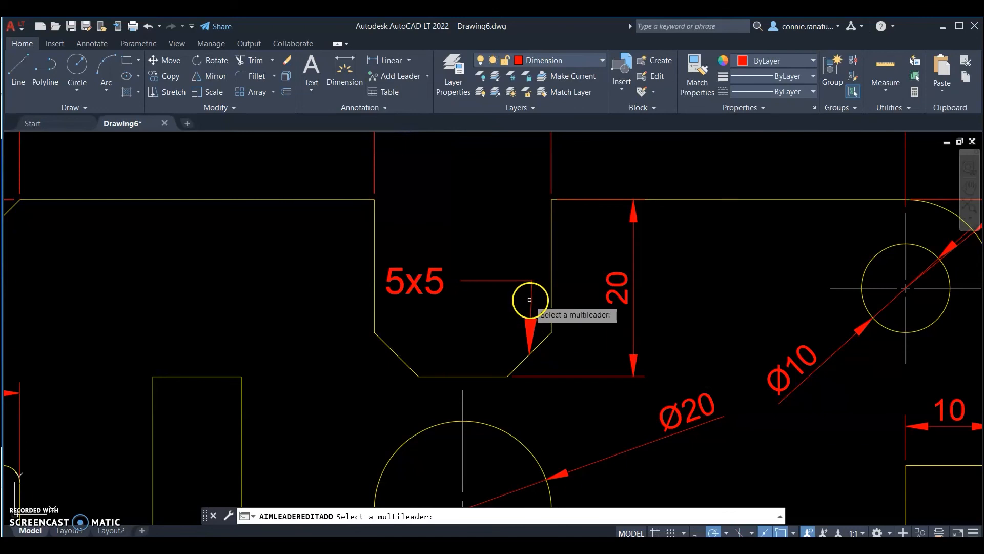
{"action": "left_click", "coordinate": [530, 299]}
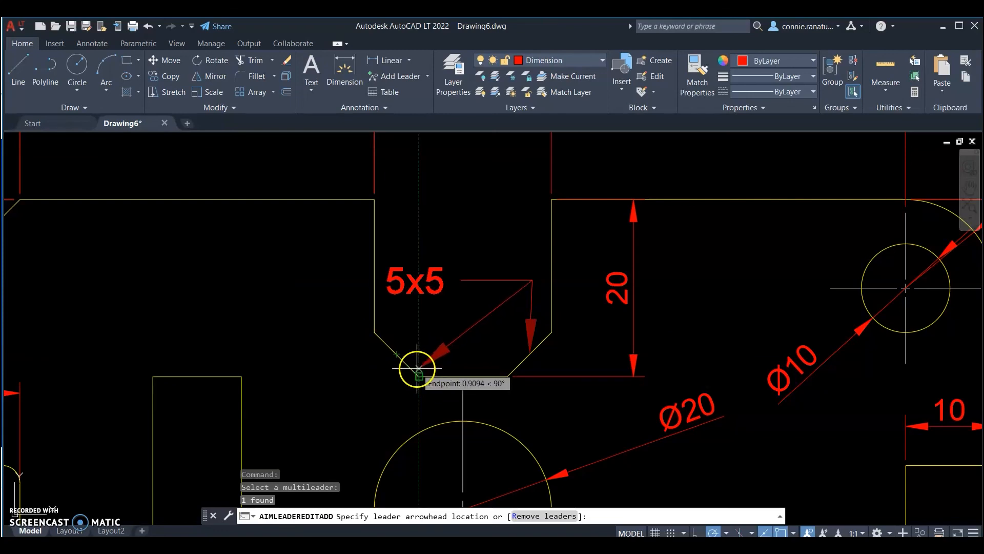
{"action": "left_click", "coordinate": [418, 368]}
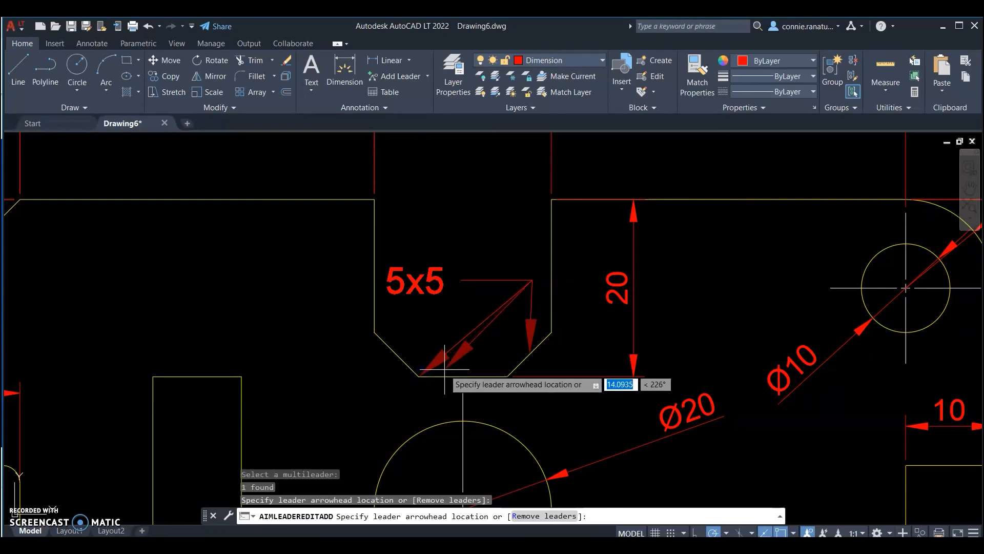
{"action": "key", "text": "Escape"}
Join both 5x5 leader arrows at one landing and move the text just above the plate, to the right of the notch
{"action": "left_click", "coordinate": [435, 351]}
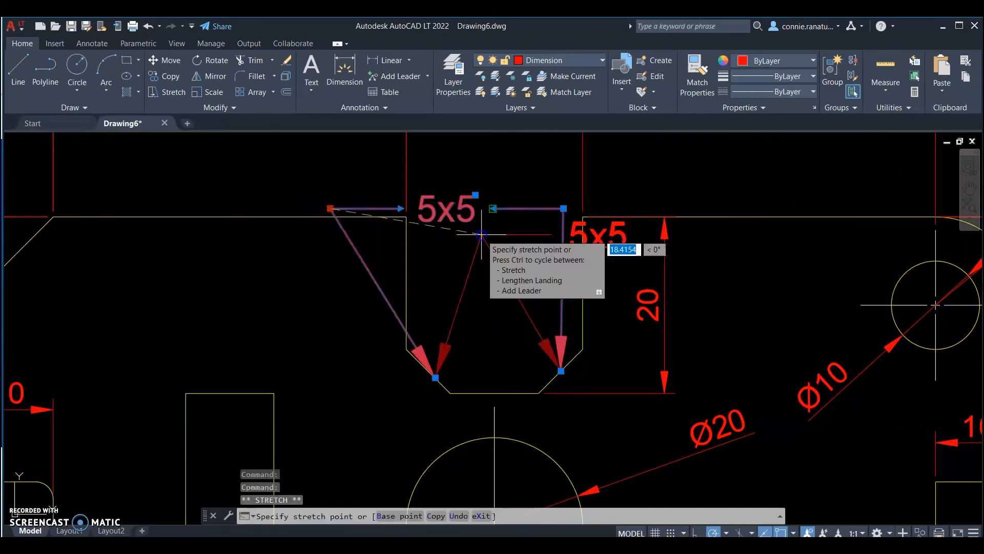
{"action": "left_click", "coordinate": [493, 209]}
{"action": "key", "text": "Escape"}
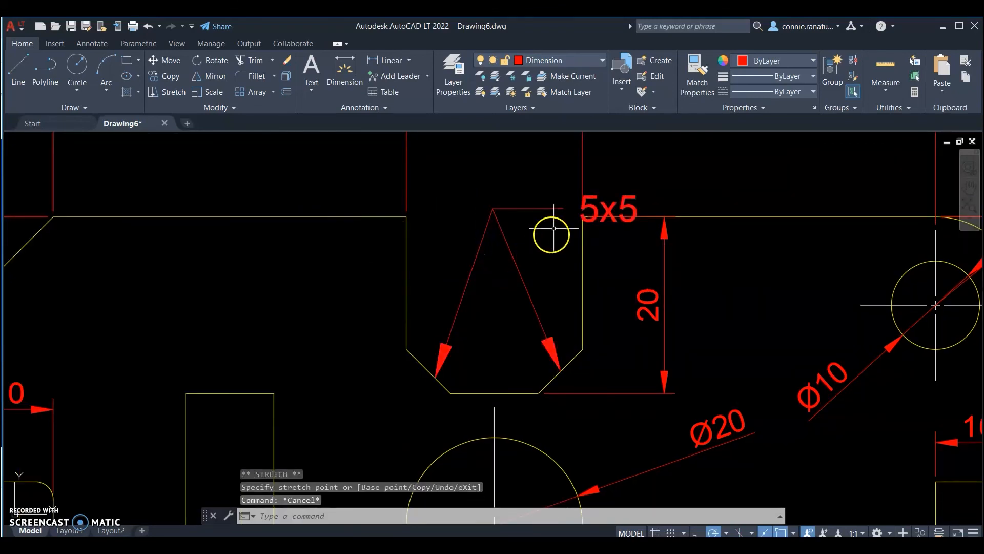
{"action": "left_click", "coordinate": [565, 199]}
{"action": "left_click", "coordinate": [547, 220]}
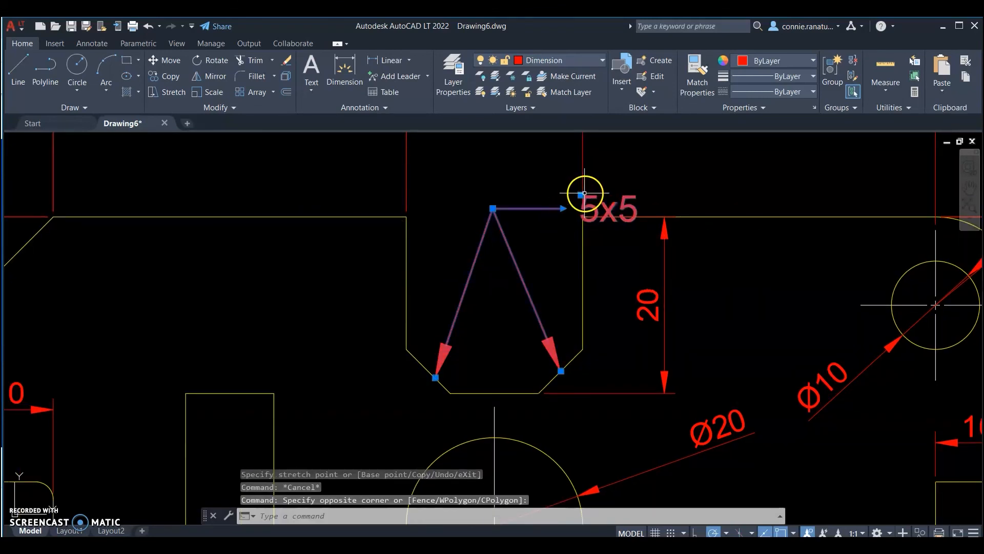
{"action": "left_click", "coordinate": [583, 195]}
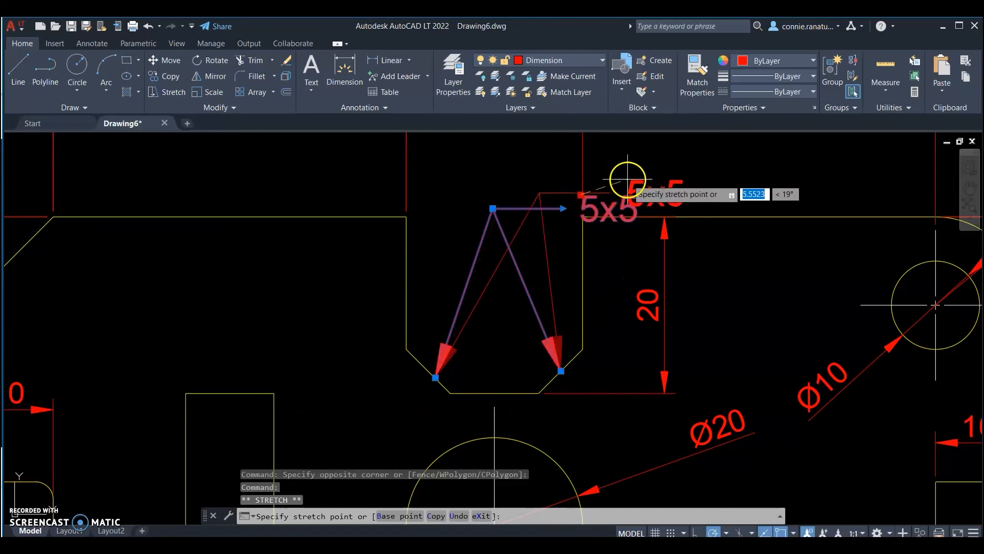
{"action": "left_click", "coordinate": [641, 162]}
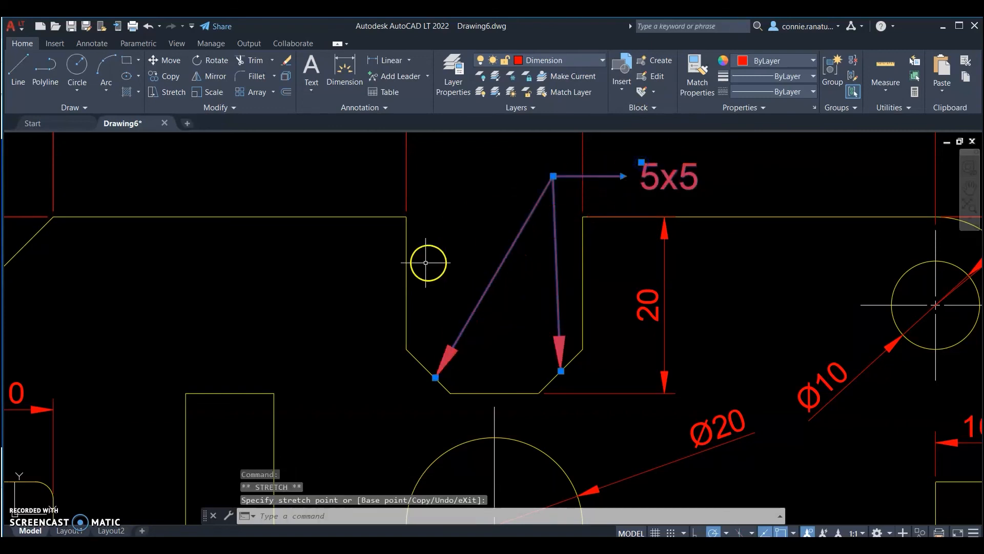
{"action": "scroll", "coordinate": [425, 262], "scroll_direction": "down", "scroll_amount": 4}
{"action": "key", "text": "Escape"}
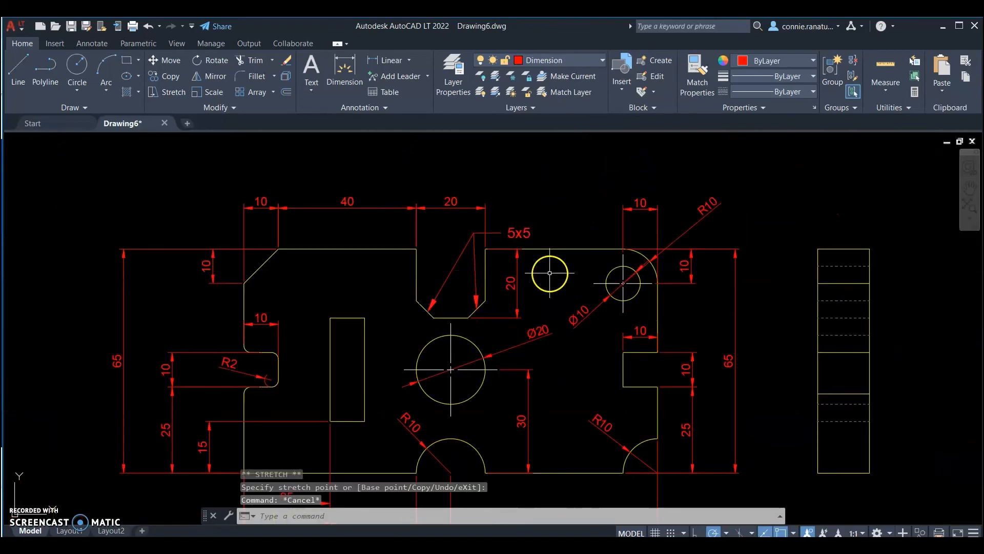
Save the drawing as Practise 5 in the Practice folder
{"action": "scroll", "coordinate": [533, 230], "scroll_direction": "down", "scroll_amount": 4}
{"action": "scroll", "coordinate": [557, 241], "scroll_direction": "down", "scroll_amount": 4}
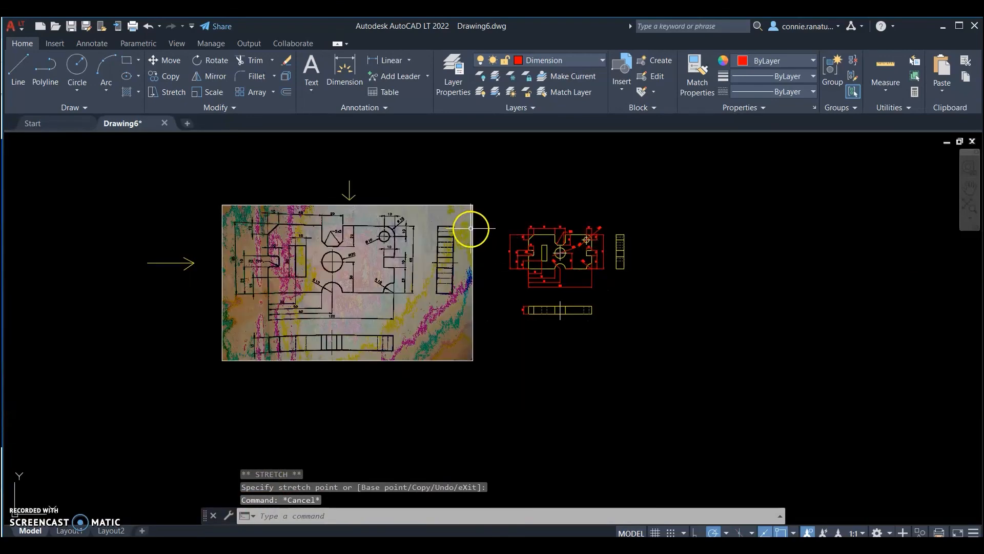
{"action": "scroll", "coordinate": [468, 226], "scroll_direction": "up", "scroll_amount": 2}
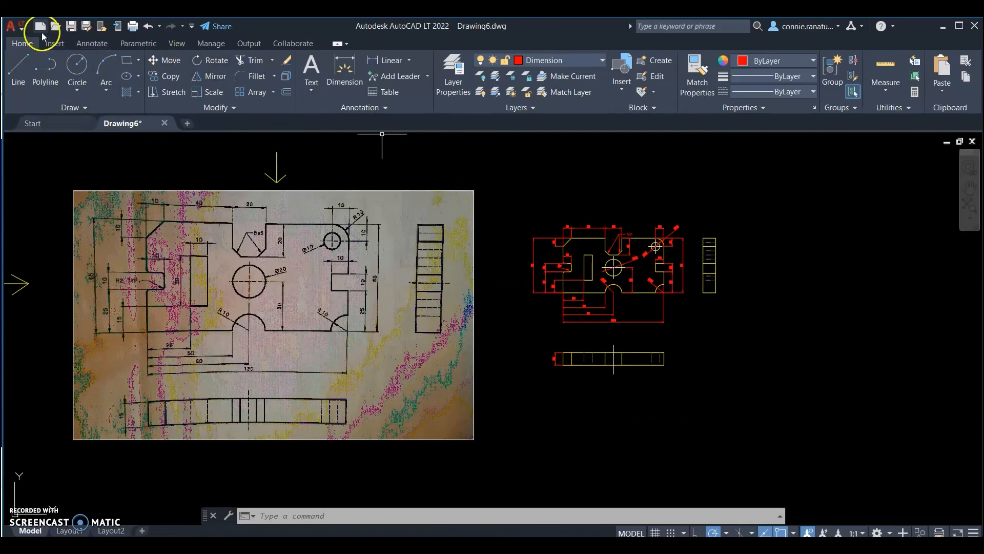
{"action": "left_click", "coordinate": [87, 27]}
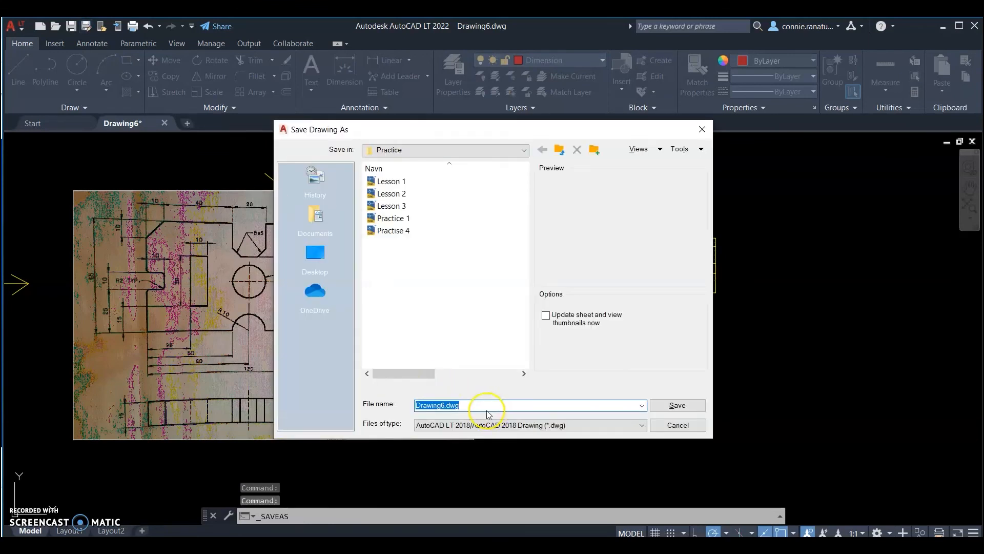
{"action": "left_click", "coordinate": [379, 232]}
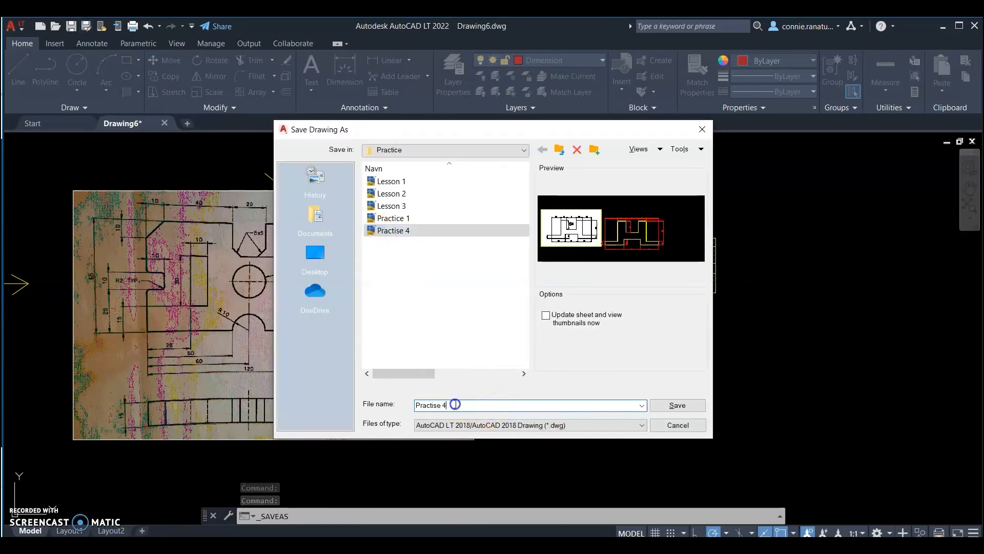
{"action": "key", "text": "BackSpace"}
{"action": "type", "text": "5"}
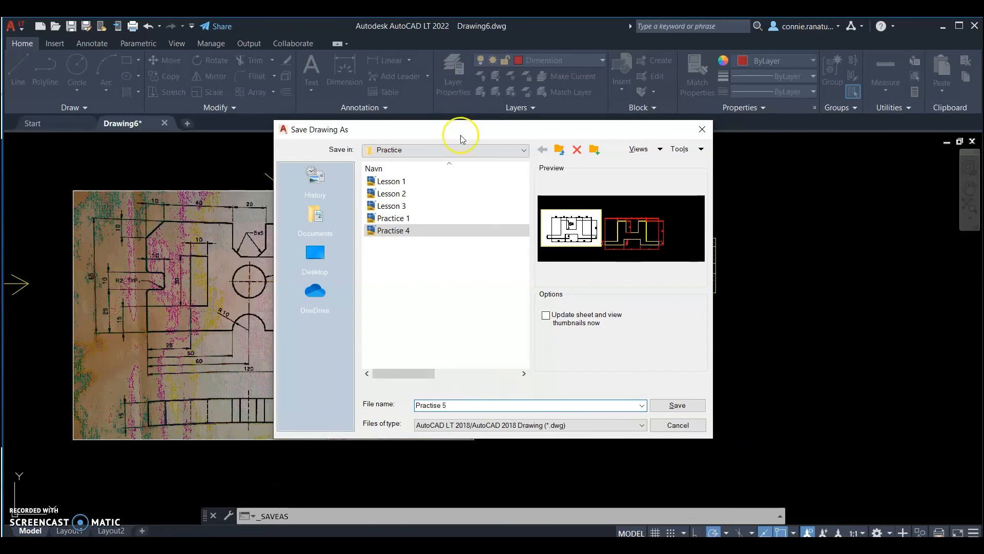
{"action": "left_click", "coordinate": [512, 151]}
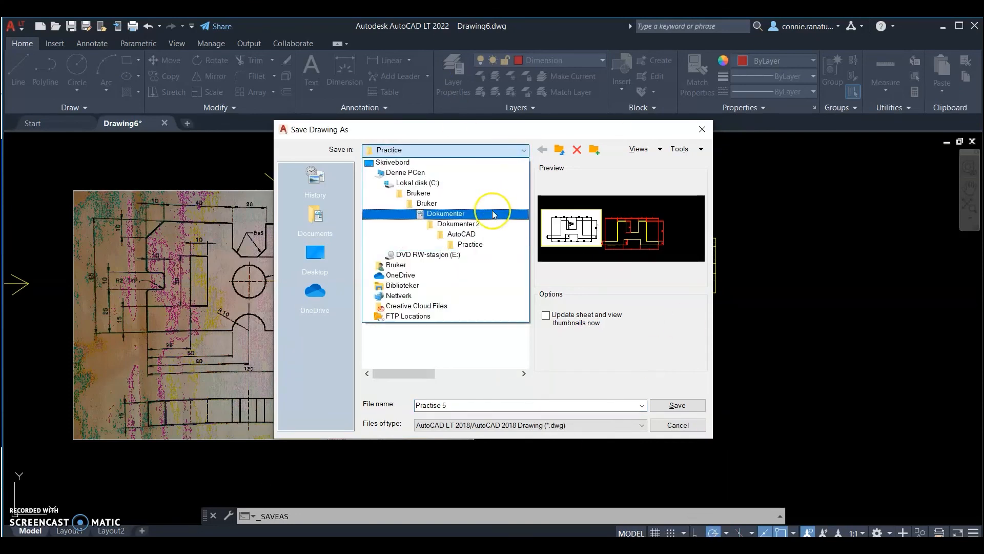
{"action": "left_click", "coordinate": [512, 151]}
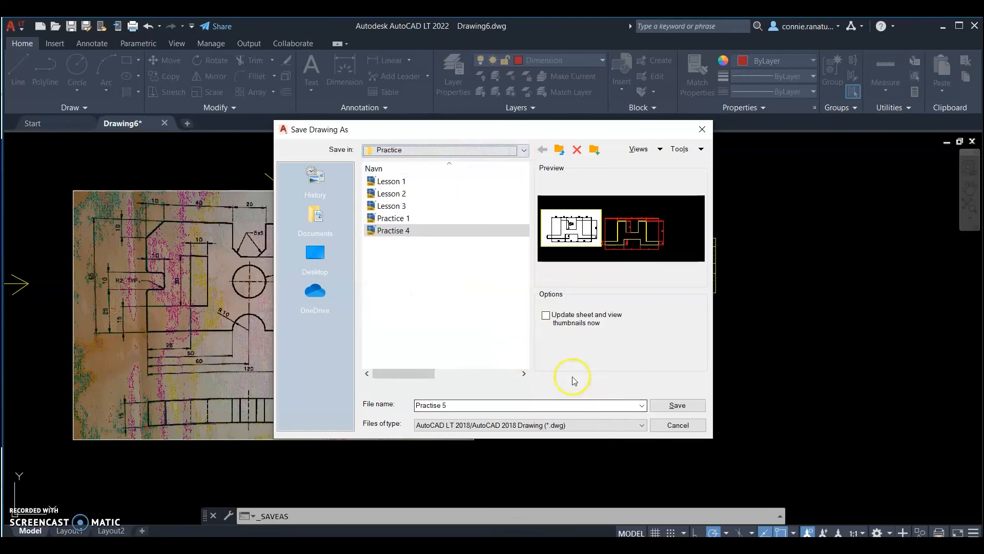
{"action": "left_click", "coordinate": [677, 406]}
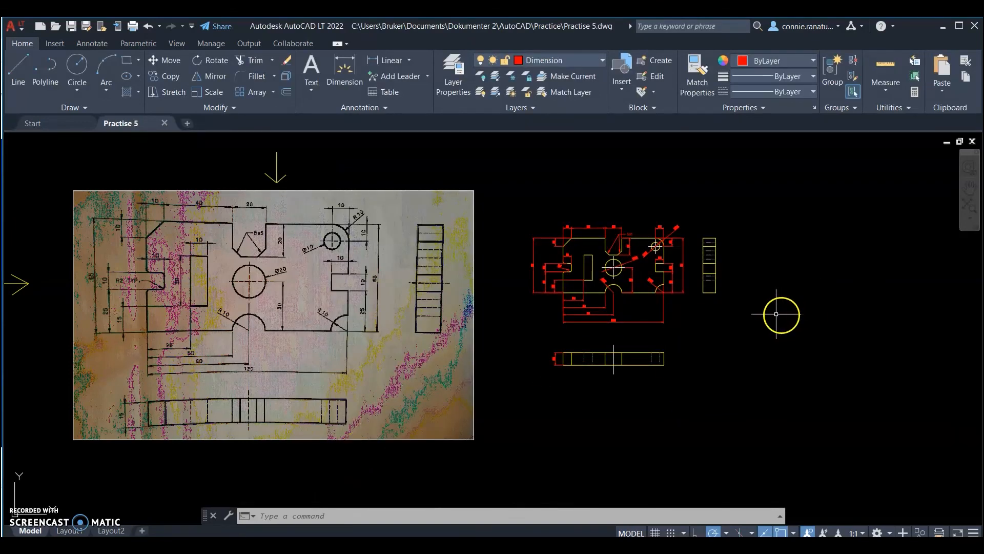